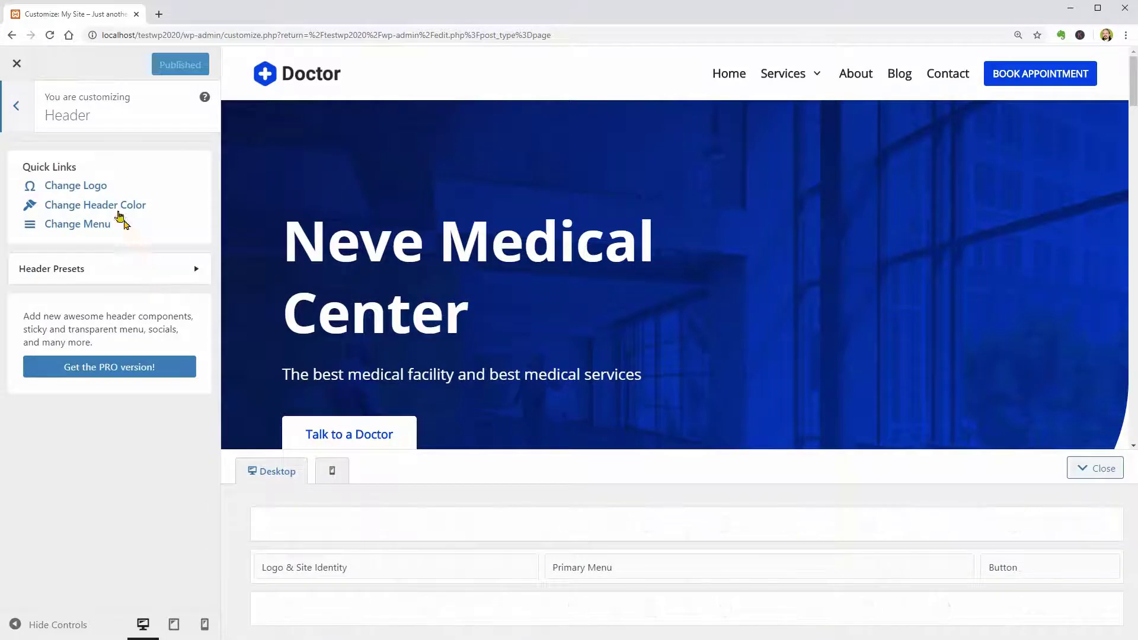
Open the Footer section of the site customizer to examine its builder and quick links
click(18, 110)
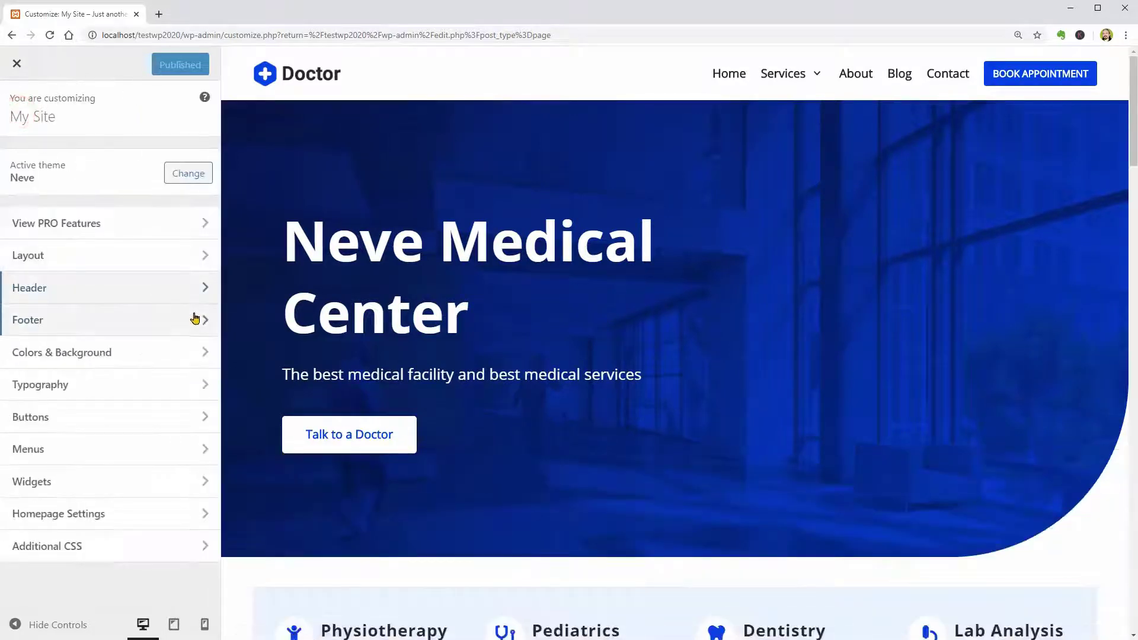
click(196, 318)
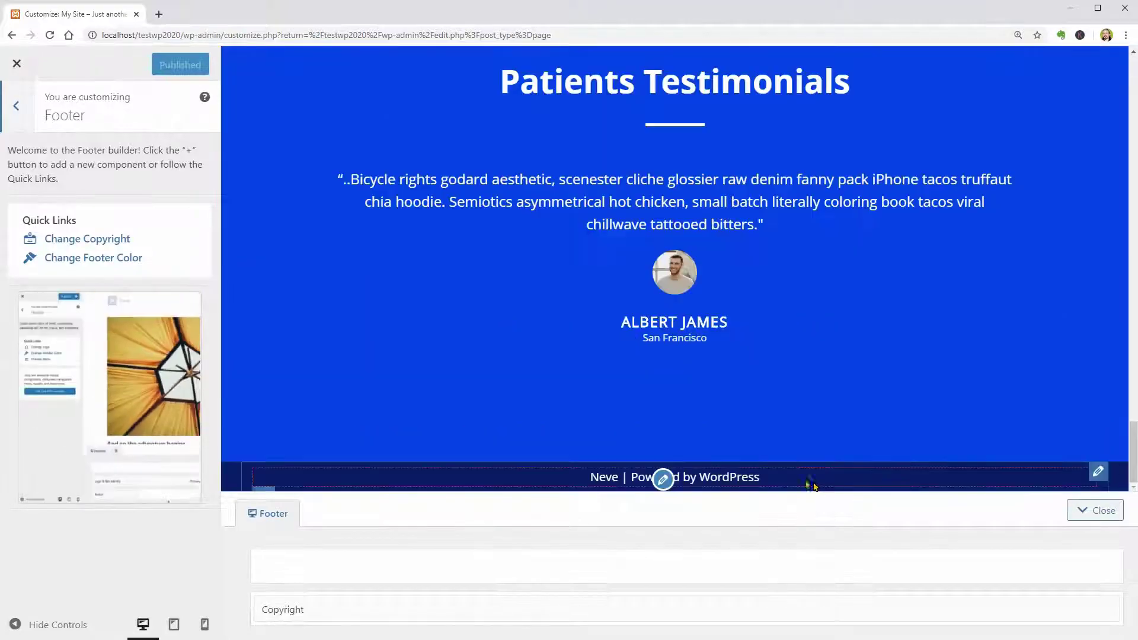
key(Escape)
click(189, 226)
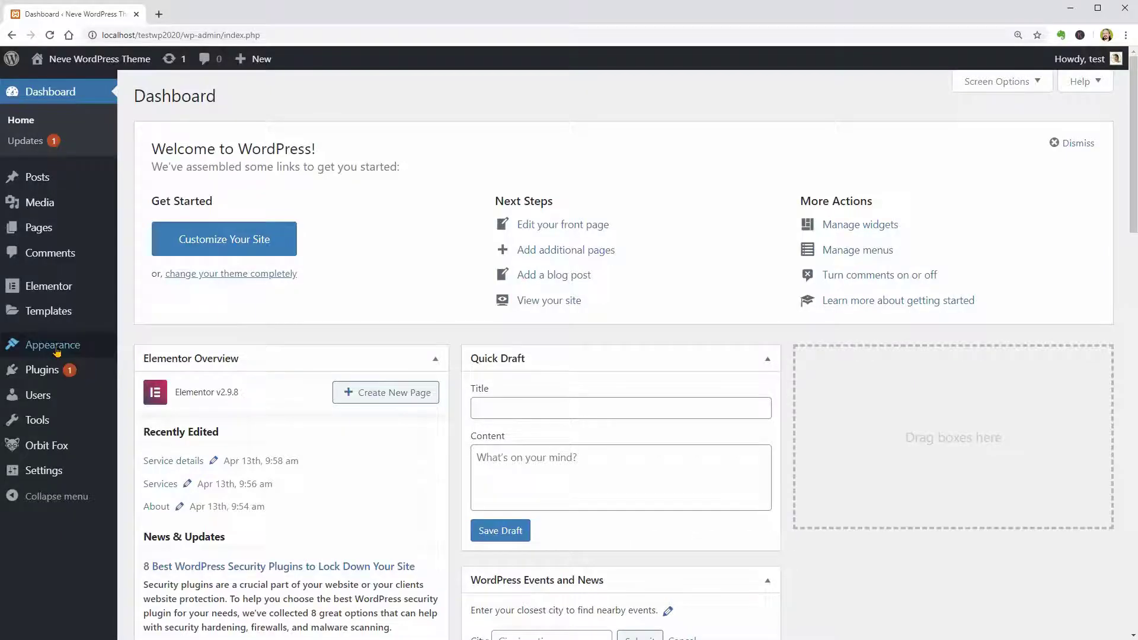
Go to the page for adding new themes and search for "NEVE"
mouse_move(72, 345)
click(144, 353)
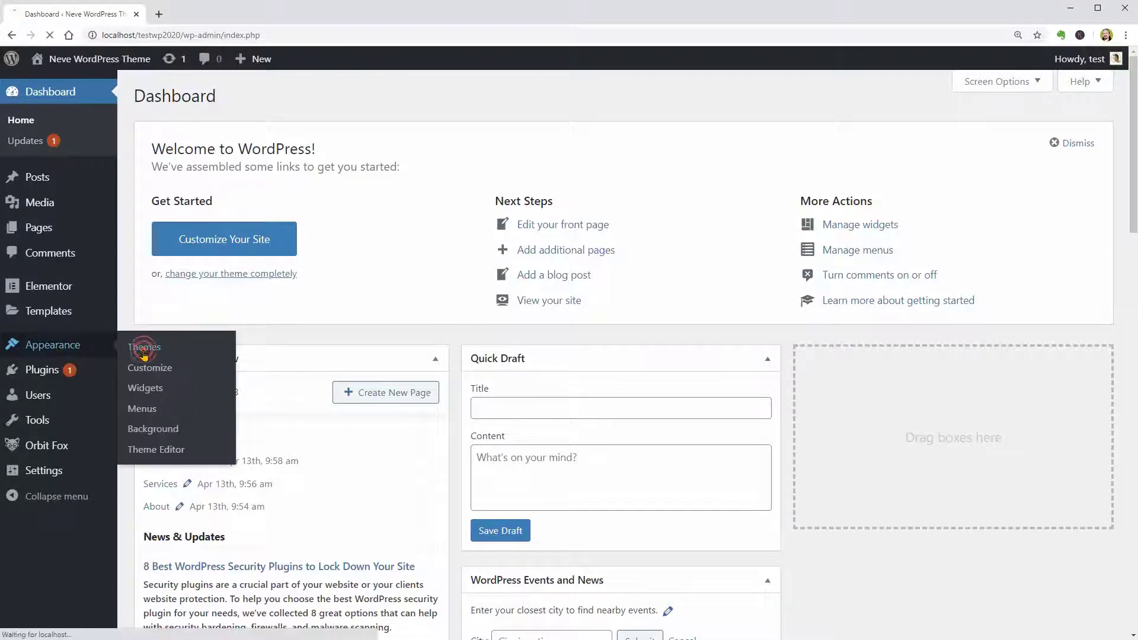
click(275, 95)
click(935, 139)
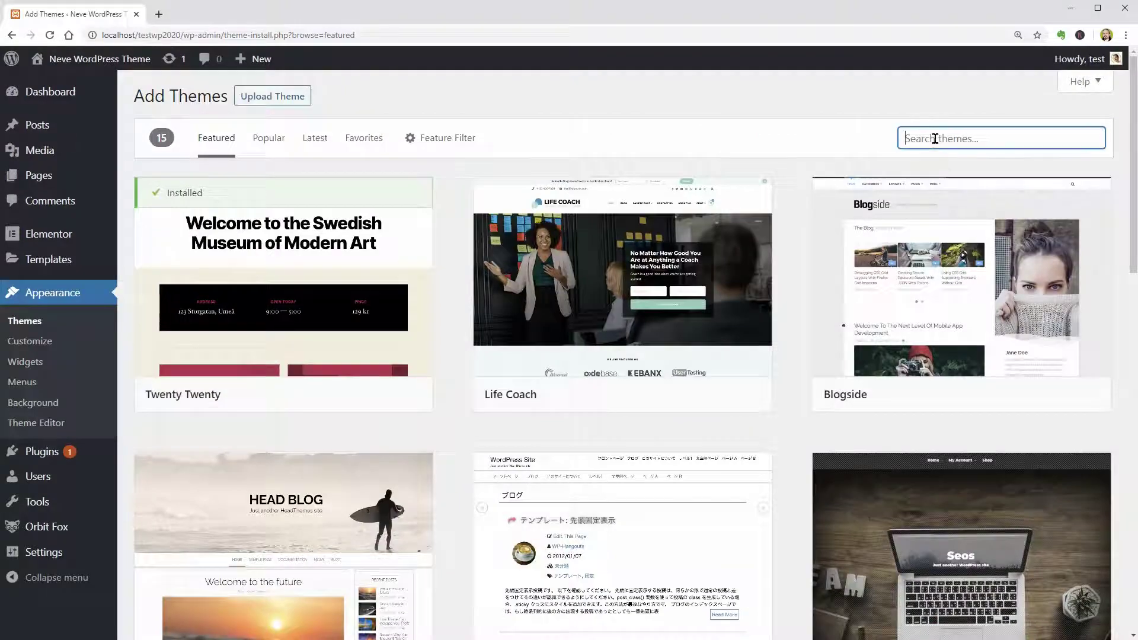
text(NEVE)
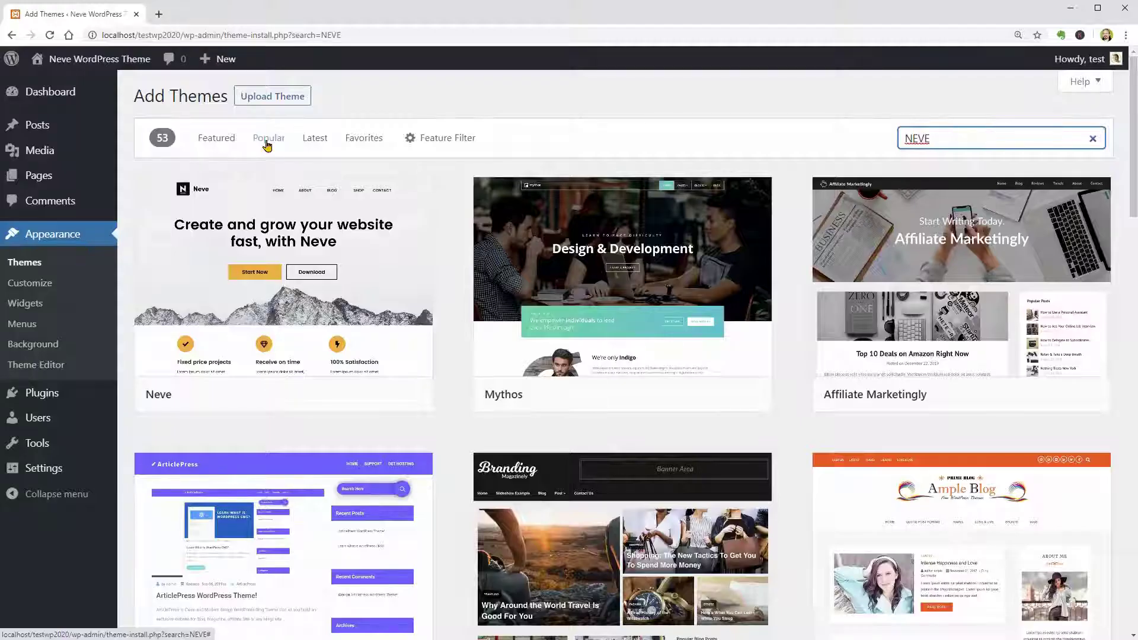
Find the Neve theme among the popular themes, install it and activate it
click(267, 142)
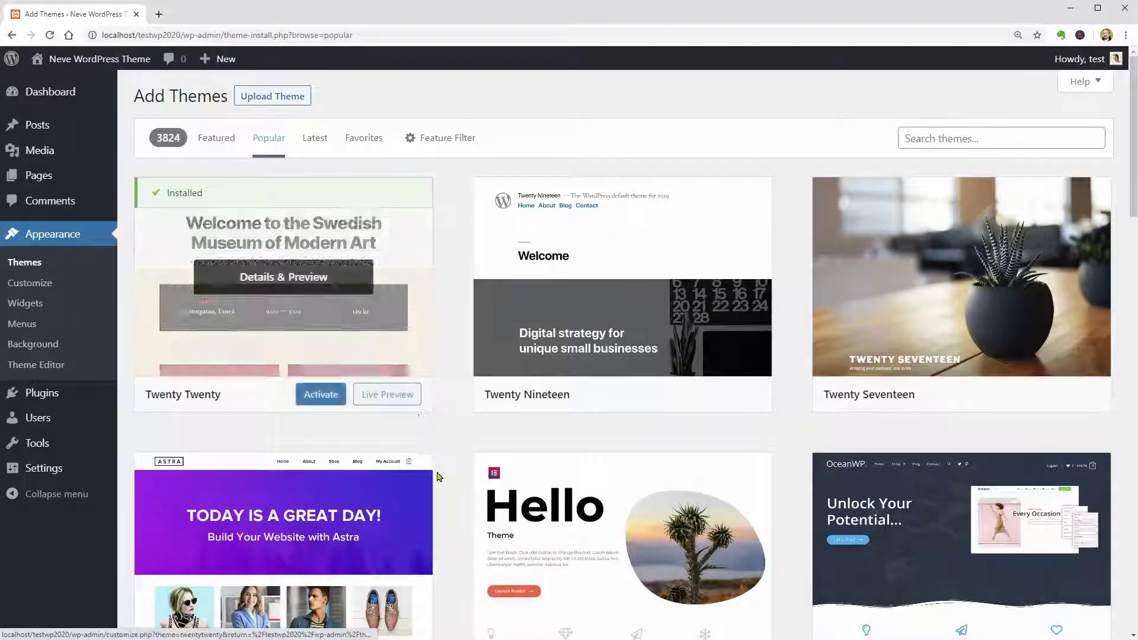
scroll(438, 477, down, 7)
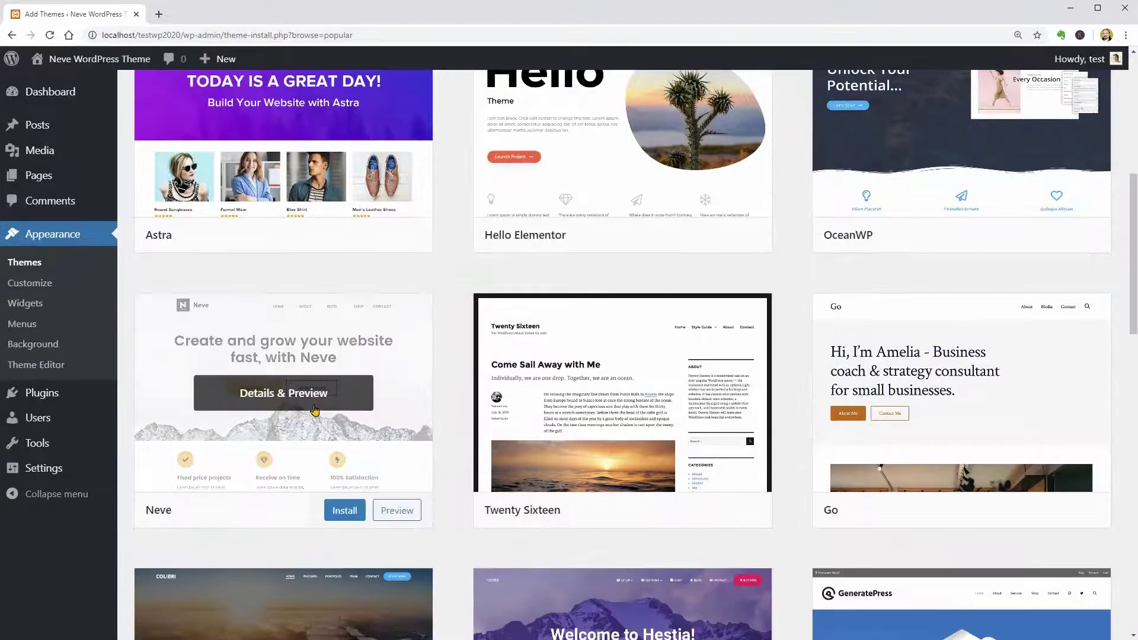
click(344, 510)
click(318, 511)
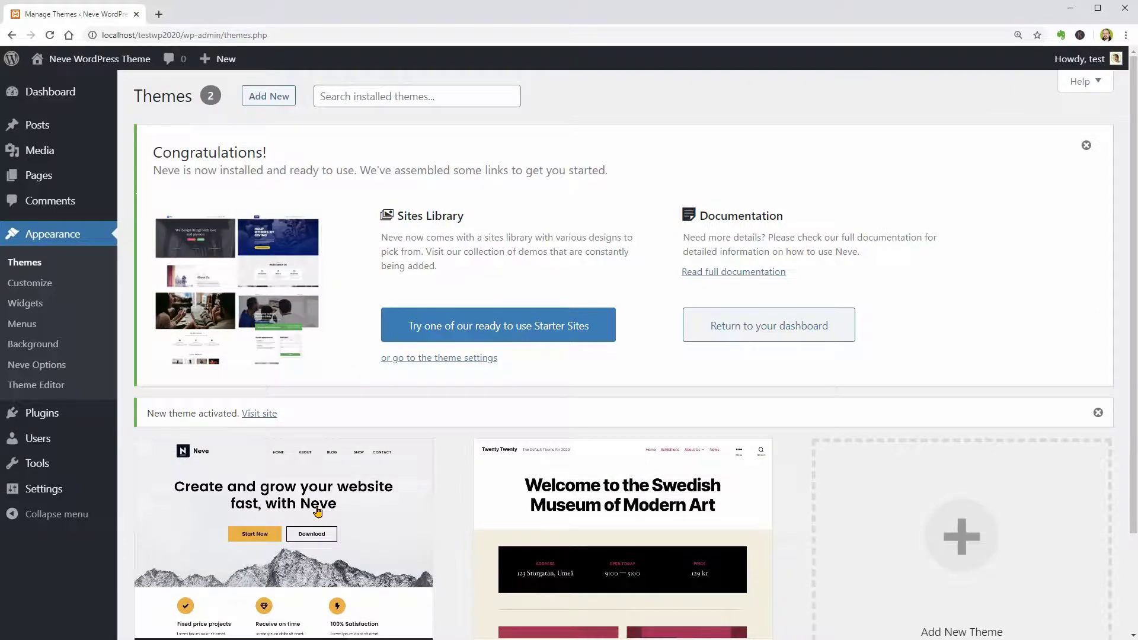
Visit the live site, view the "Hello world!" post, and open and close the customizer for it
click(256, 415)
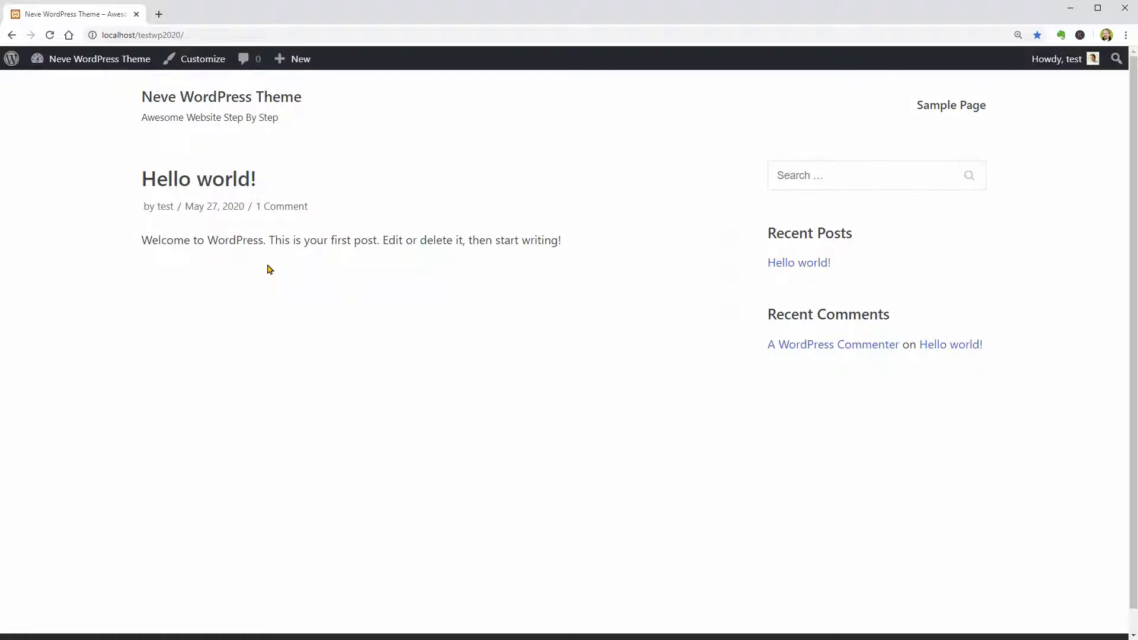
click(215, 180)
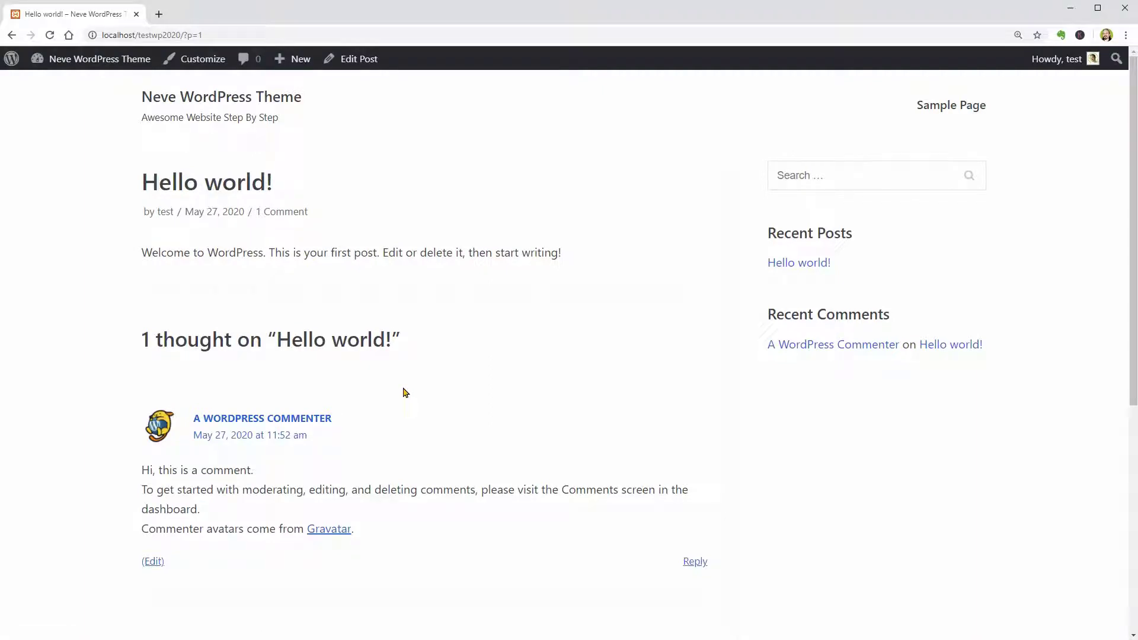
click(193, 57)
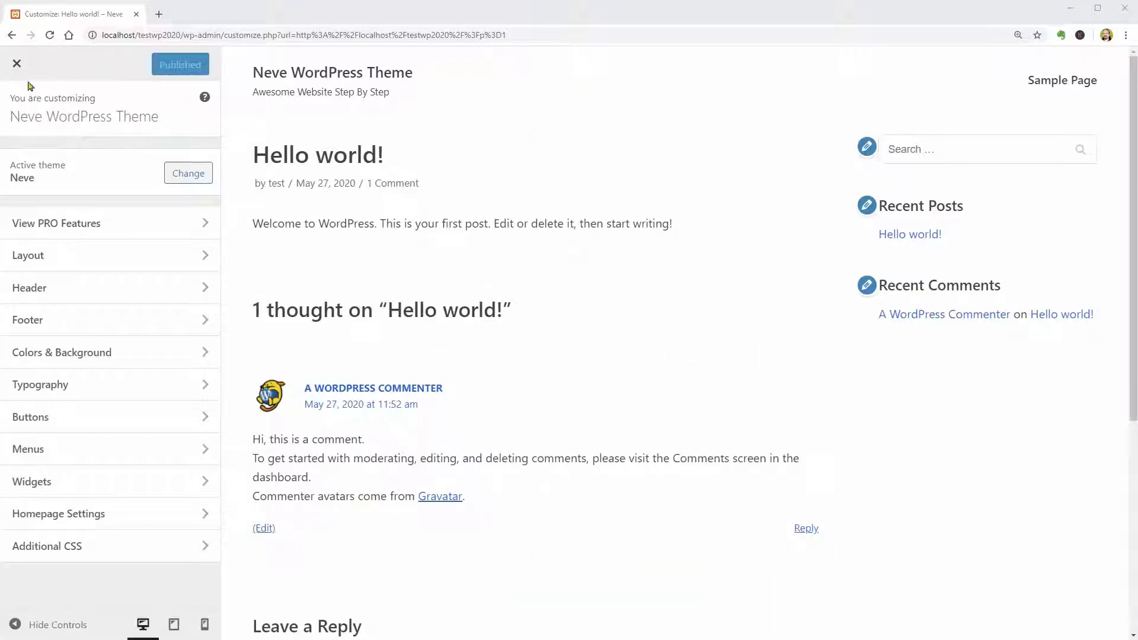
click(17, 62)
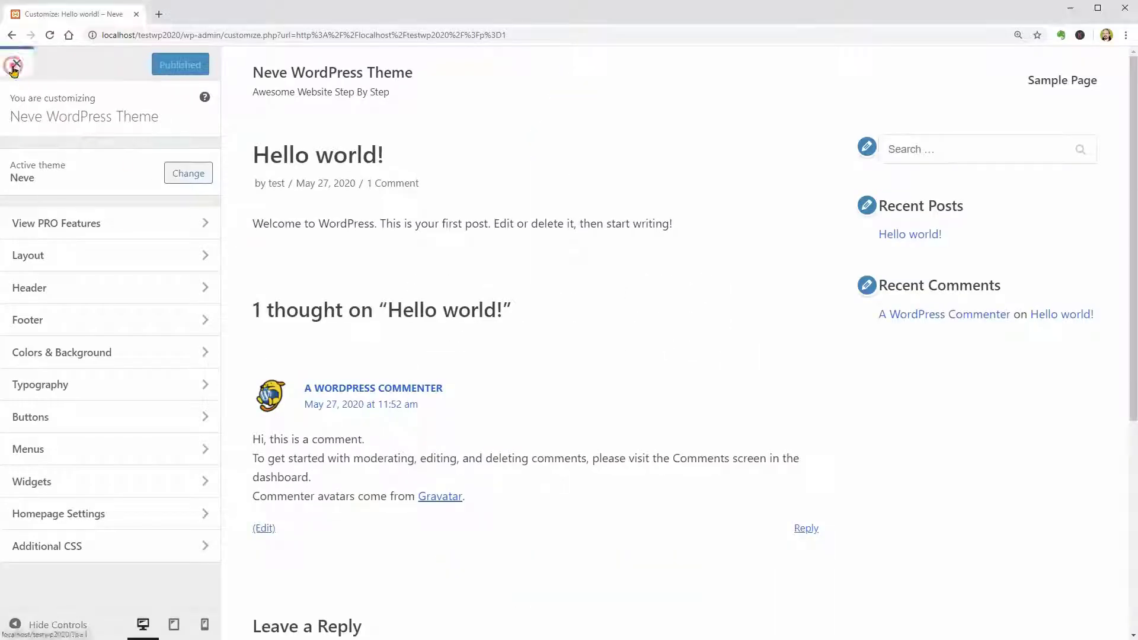
Return to the dashboard and open the Starter Sites library in Neve Options
mouse_move(67, 63)
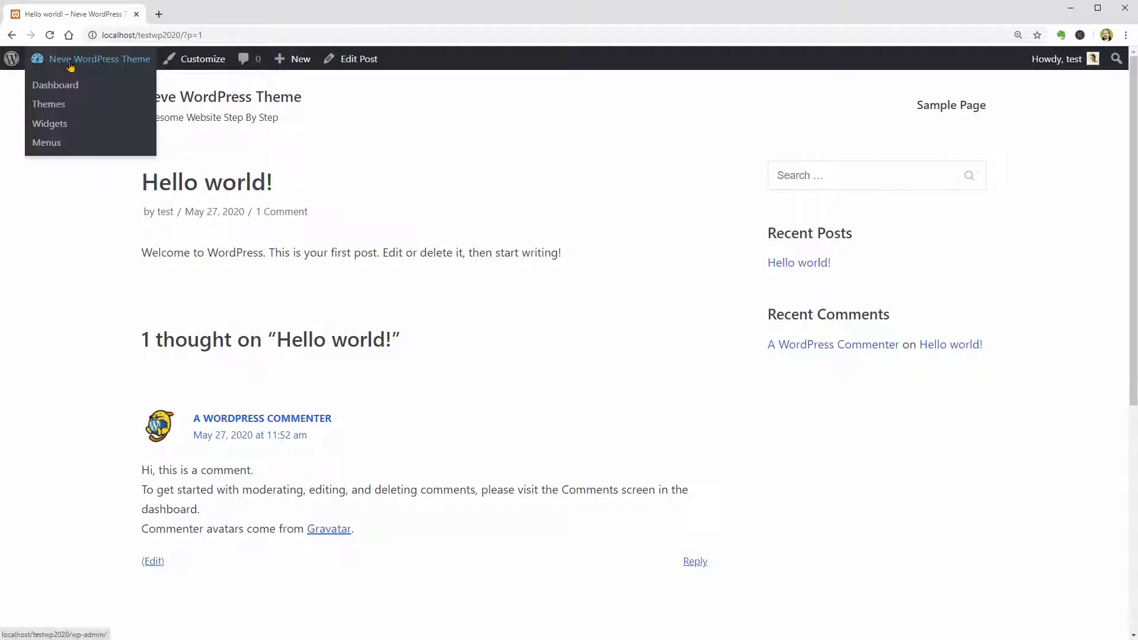
click(67, 86)
mouse_move(81, 295)
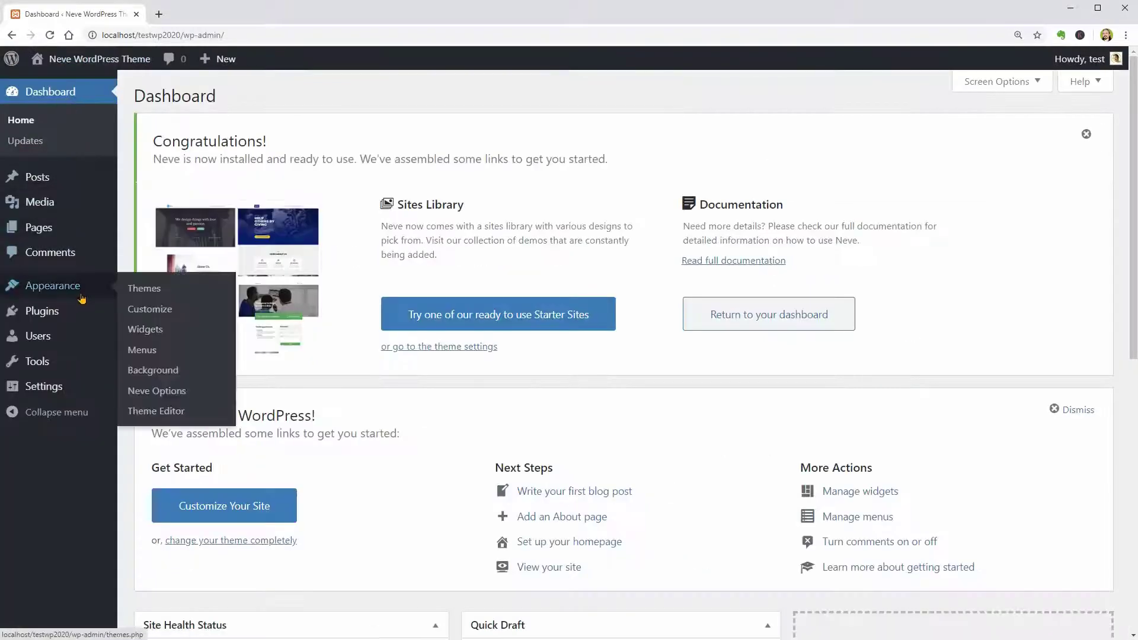
click(181, 393)
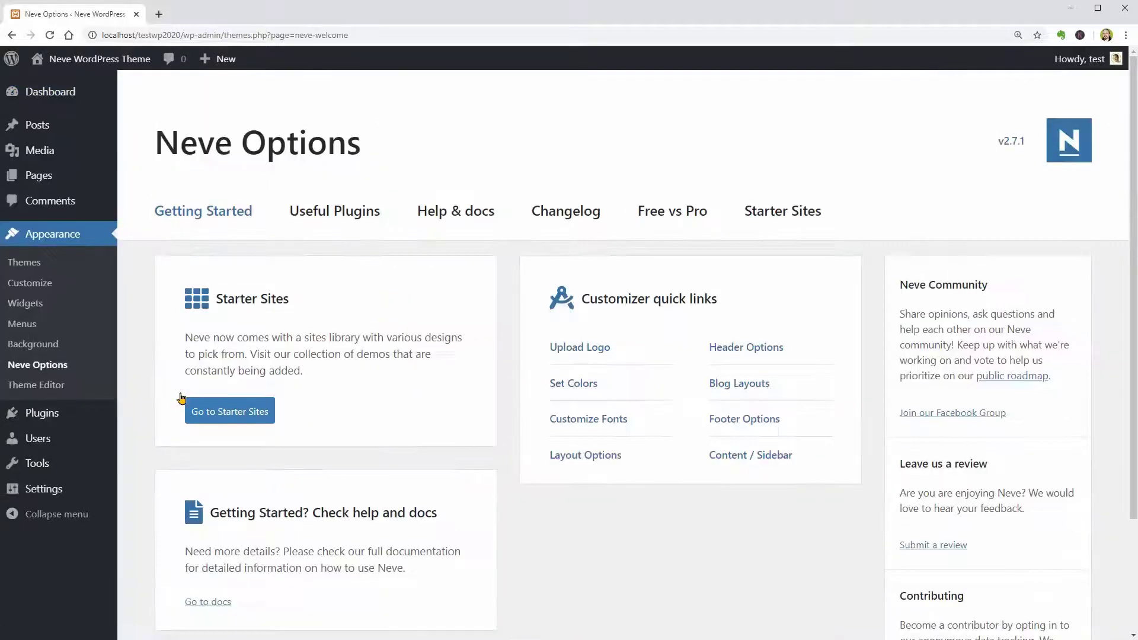
click(780, 220)
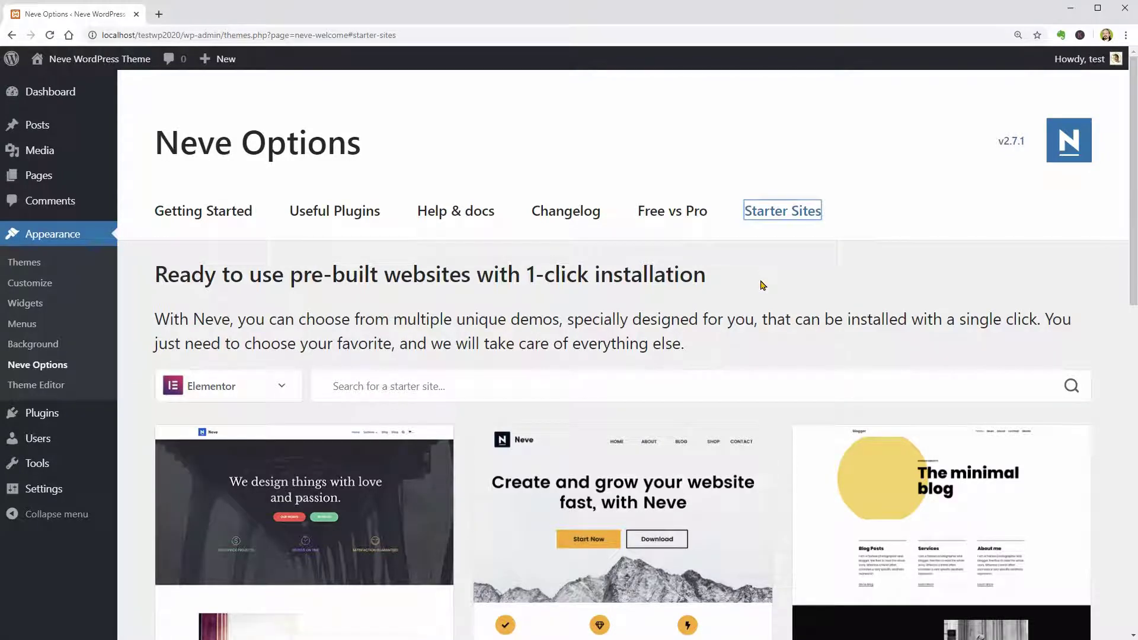
Search the starter sites for "doctor"
scroll(763, 285, down, 3)
click(381, 229)
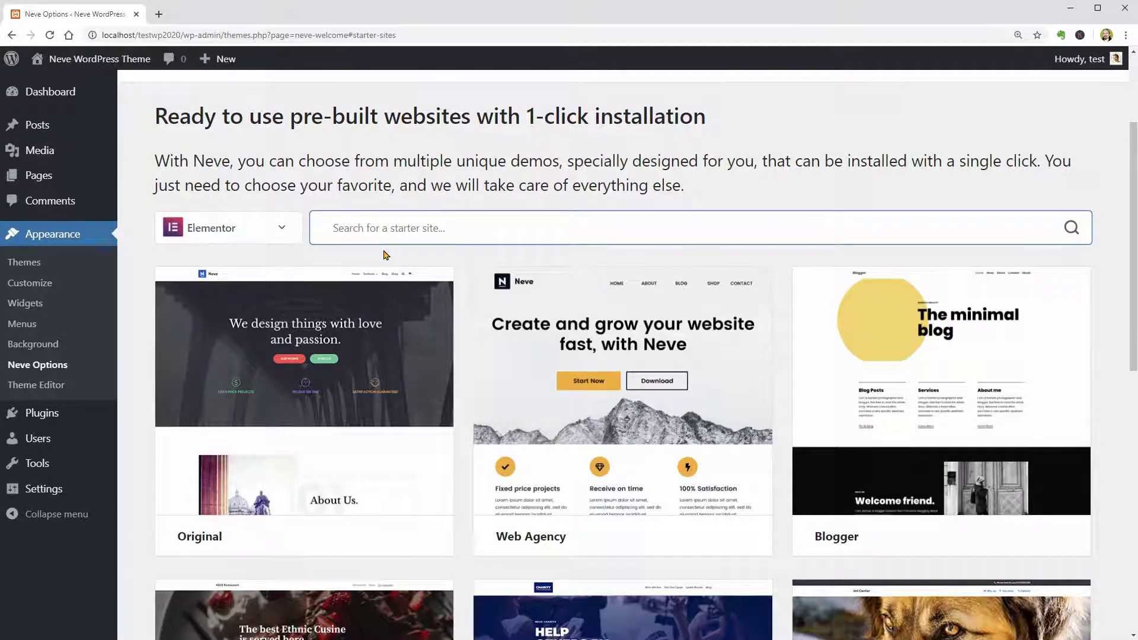
text(doctor)
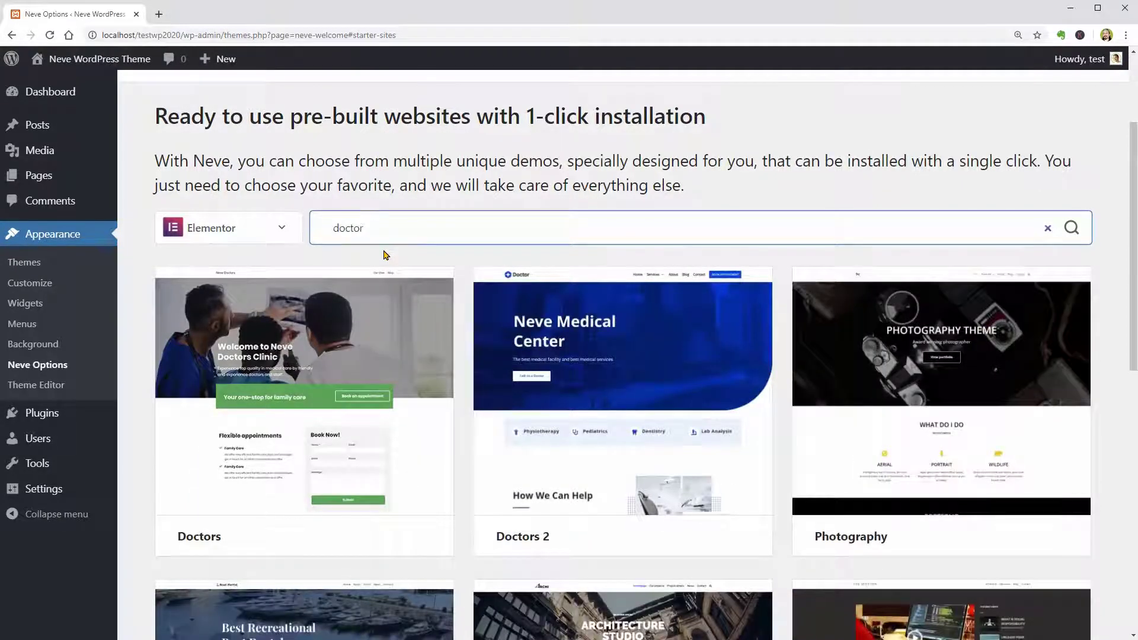
Replace the starter site search term with "lawyer"
key(BackSpace)
key(BackSpace)
key(BackSpace)
key(BackSpace)
key(BackSpace)
key(BackSpace)
text(lawyer)
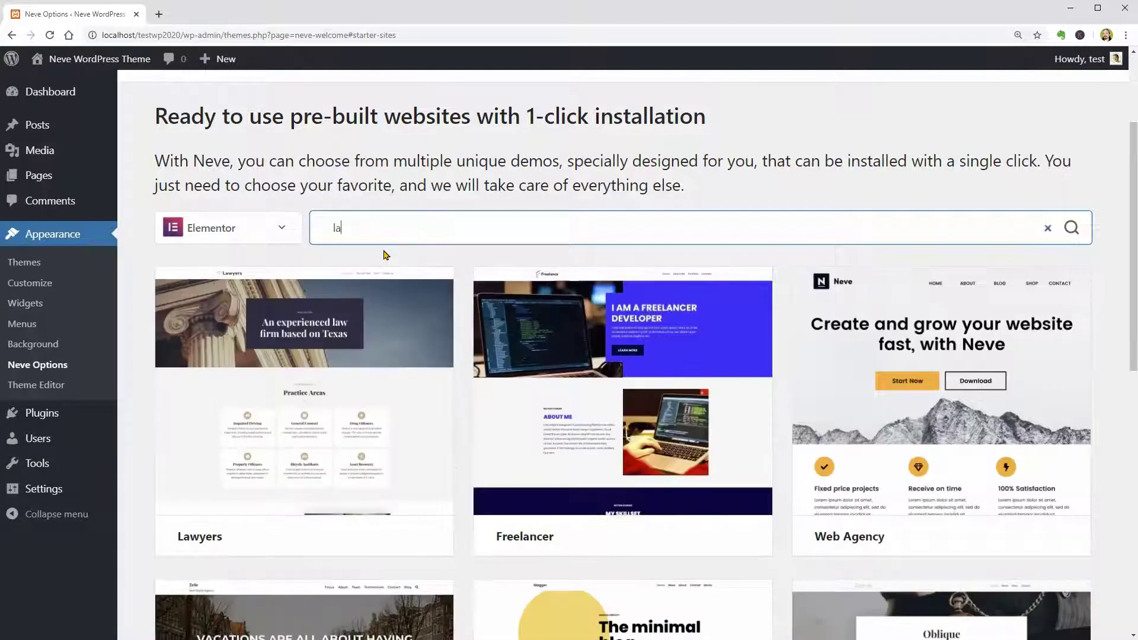
Search the starter sites for "travel" instead
key(BackSpace)
key(BackSpace)
key(BackSpace)
key(BackSpace)
key(BackSpace)
key(BackSpace)
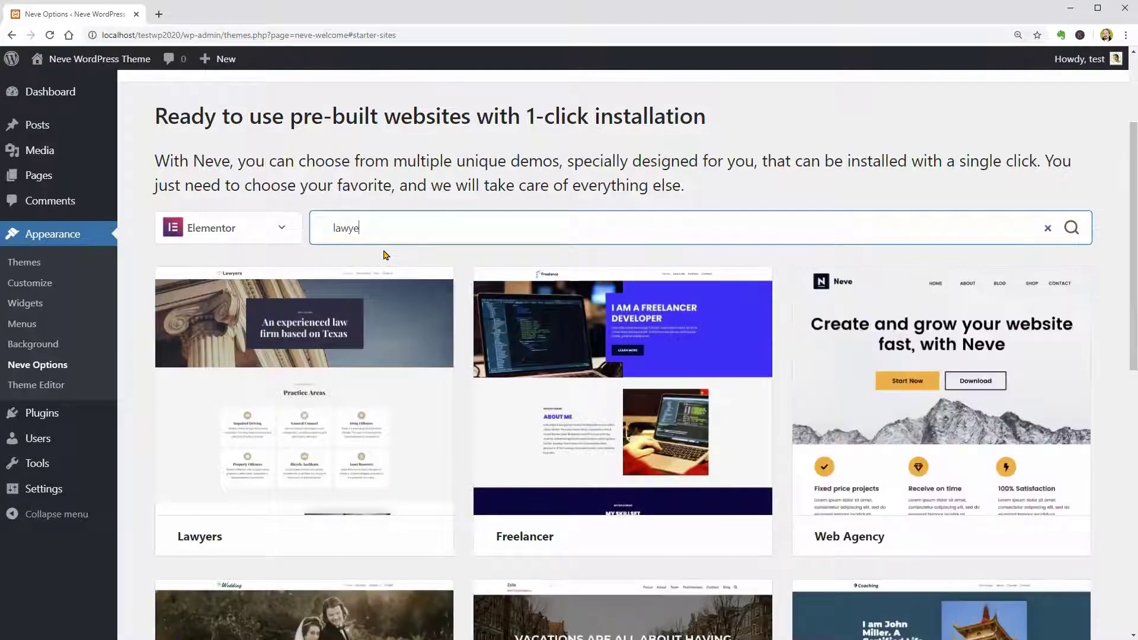
text(travel)
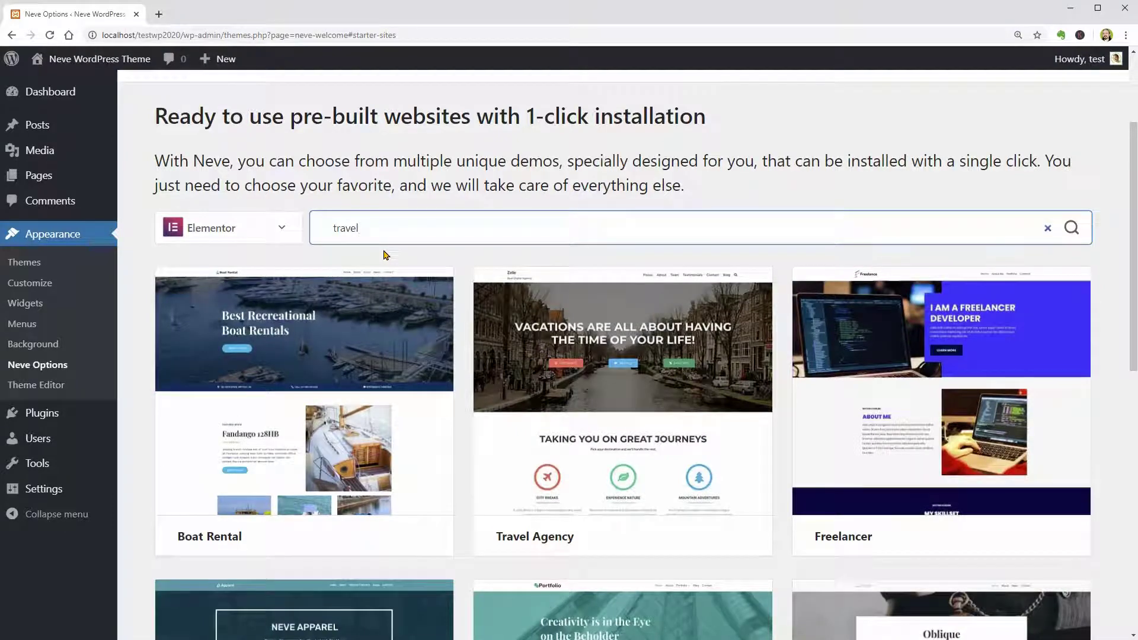
Change the starter site search term to "demo"
key(BackSpace)
key(BackSpace)
key(BackSpace)
key(BackSpace)
key(BackSpace)
key(BackSpace)
text(demo)
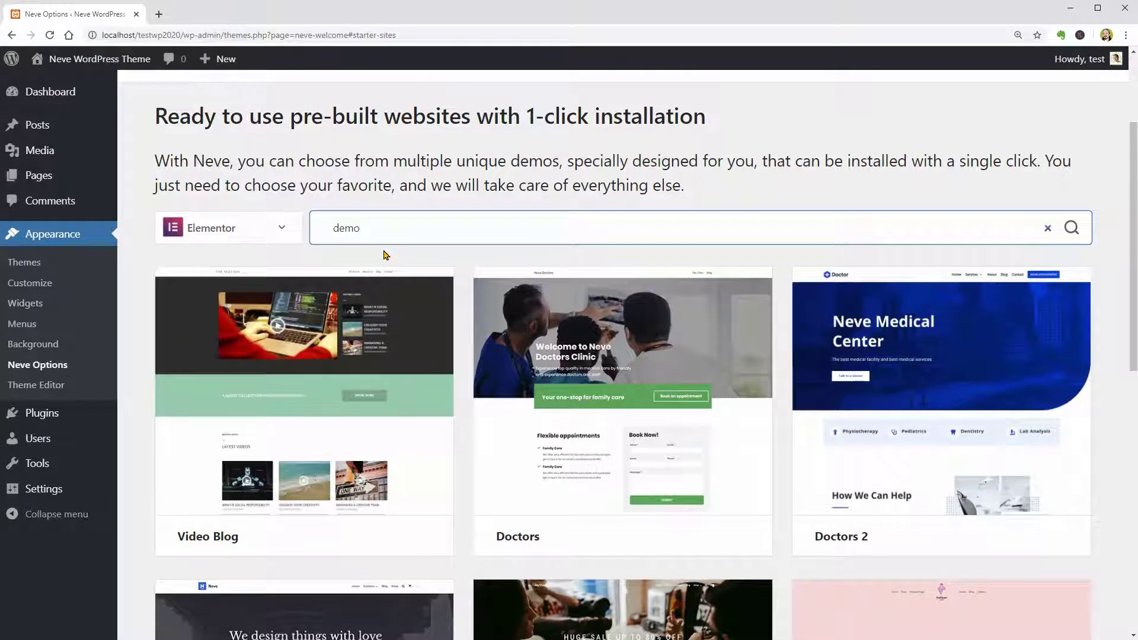
Clear the search term and search the starter sites for "docto"
key(BackSpace)
key(BackSpace)
key(BackSpace)
key(BackSpace)
text(docto)
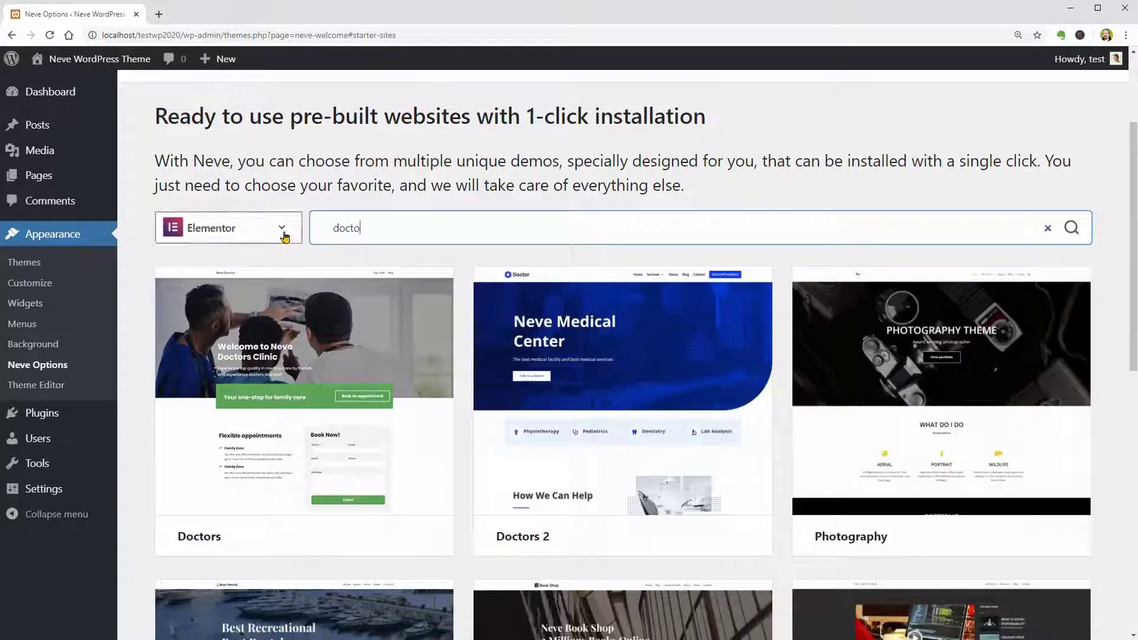
Filter the starter sites by the Gutenberg builder, preview the Doctors site and close the preview
click(284, 233)
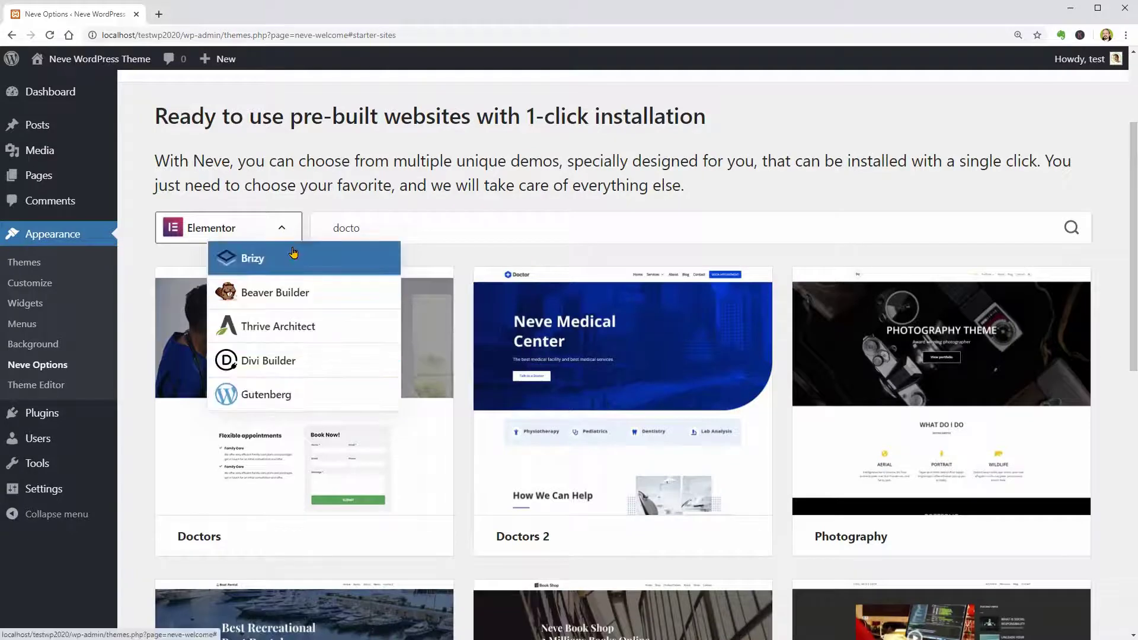
click(267, 394)
click(272, 293)
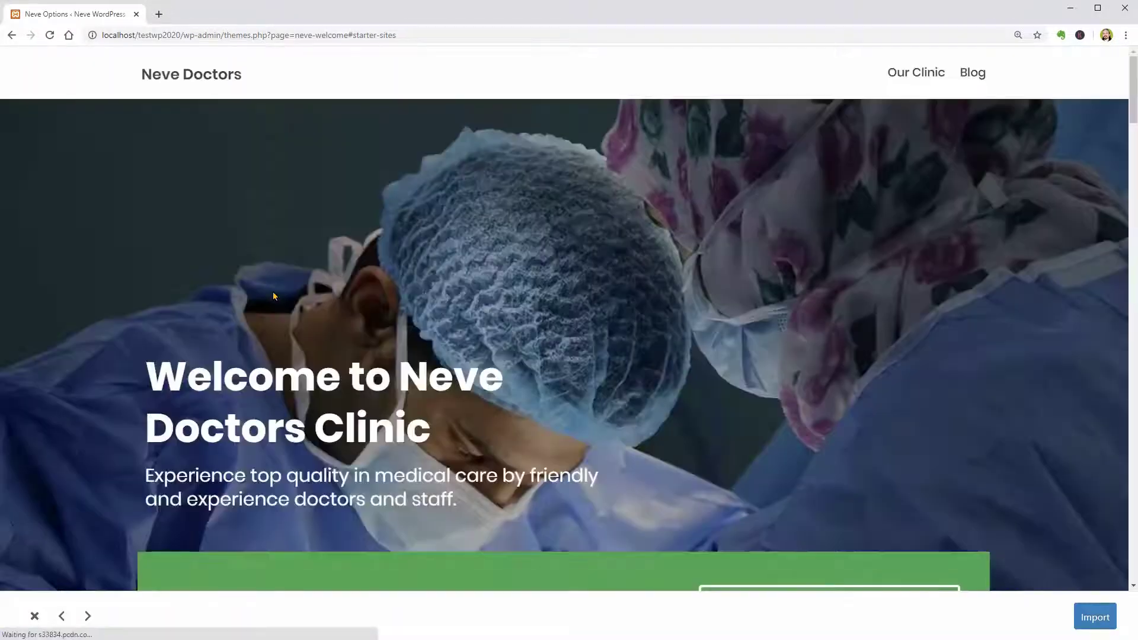
scroll(846, 501, down, 7)
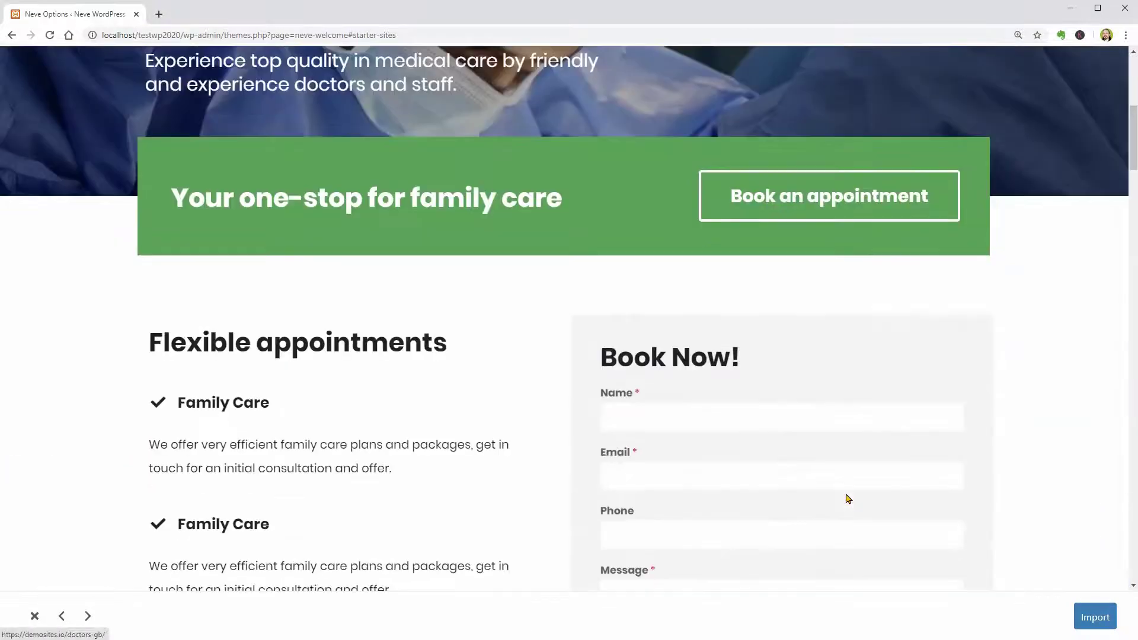
scroll(846, 498, down, 3)
click(34, 615)
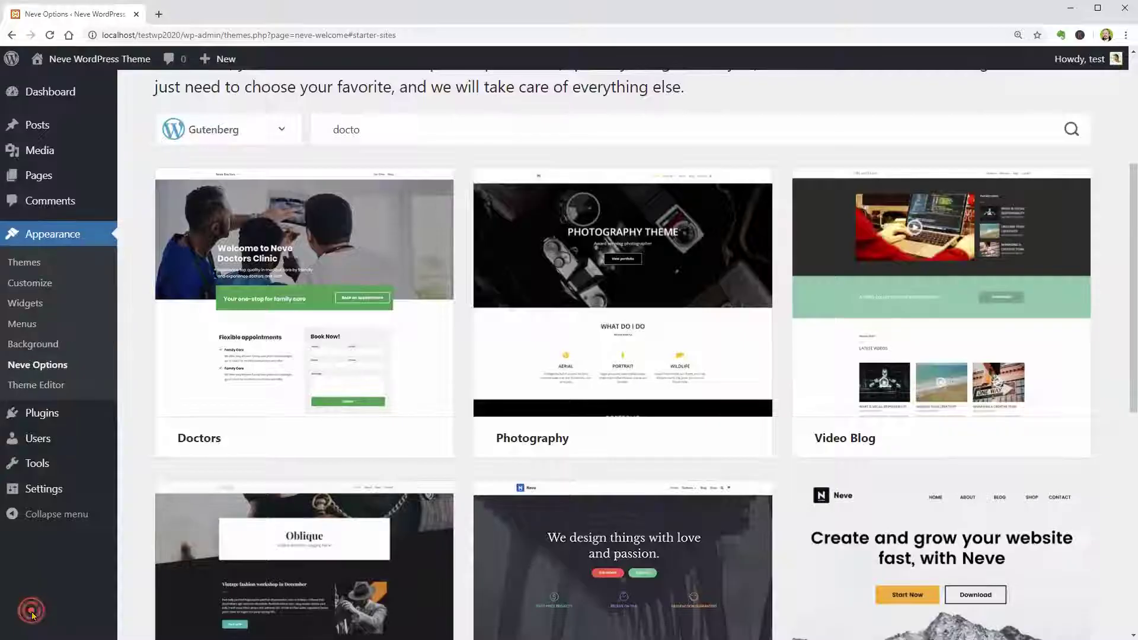
Switch the starter site builder back to Elementor and complete the search term as "doctor"
click(282, 134)
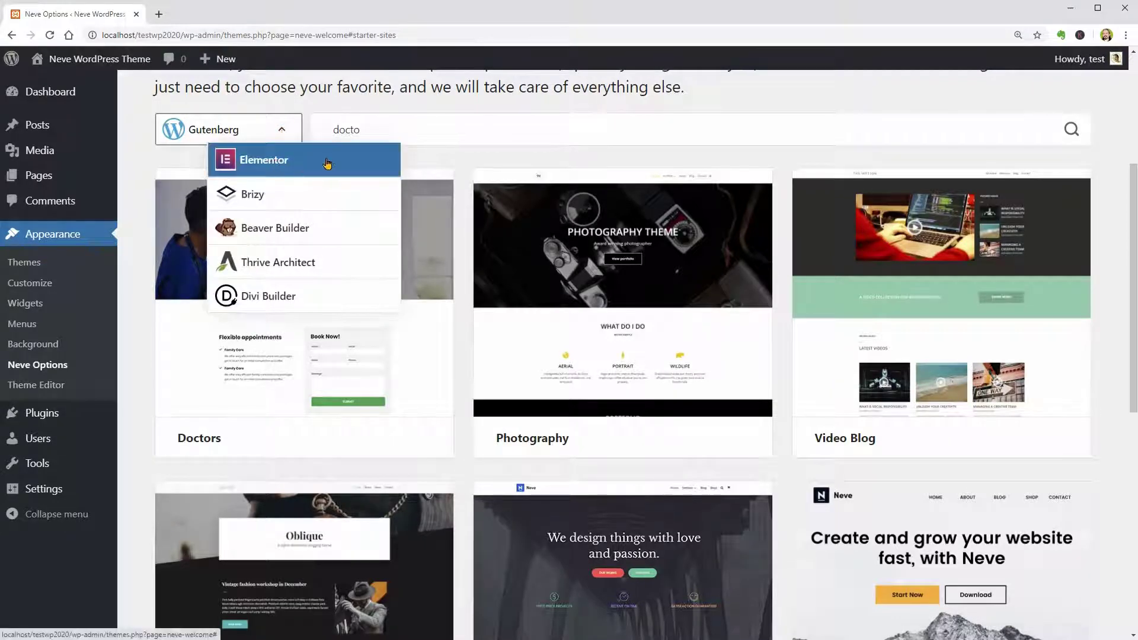
click(330, 163)
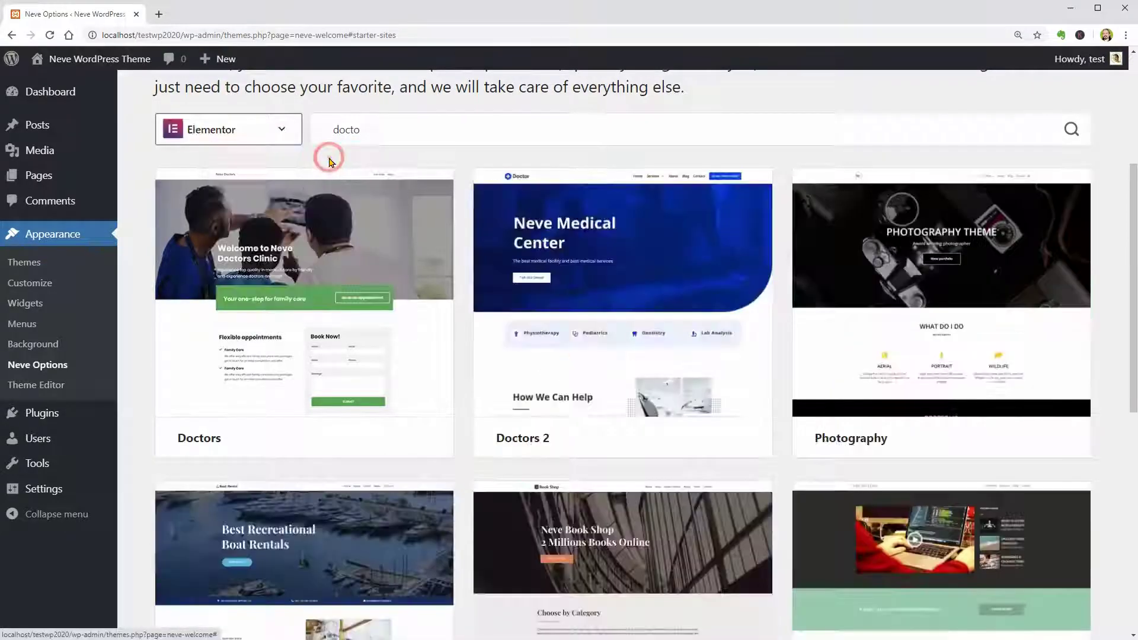
click(364, 125)
text(doctor)
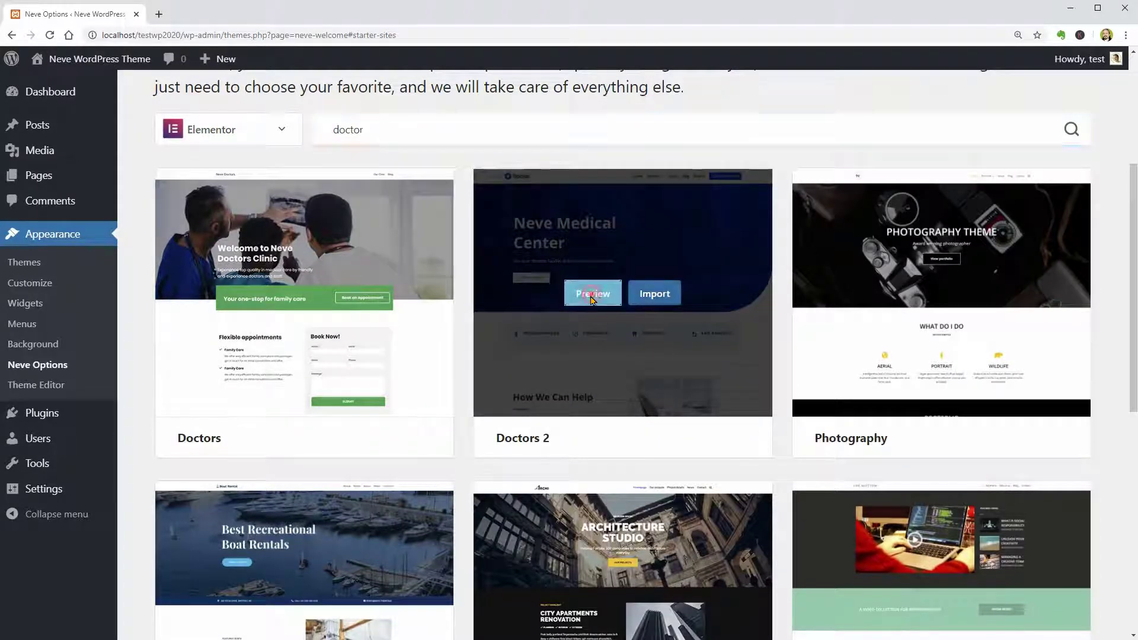
Preview the Doctors 2 starter site and look through its home page sections
click(593, 296)
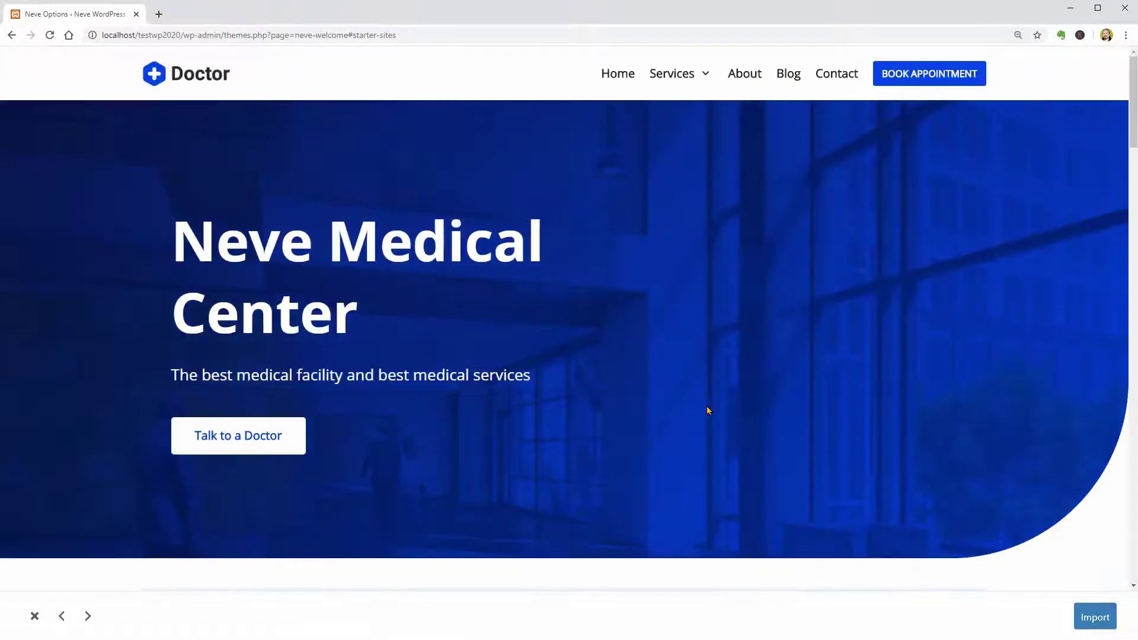
scroll(729, 418, down, 3)
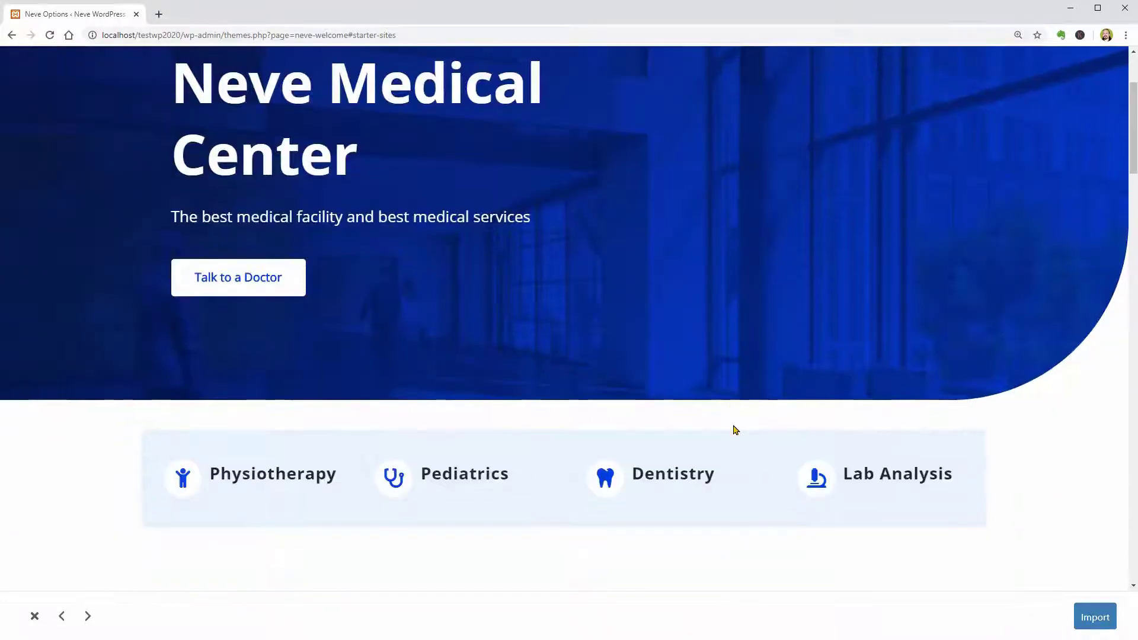
scroll(735, 429, down, 5)
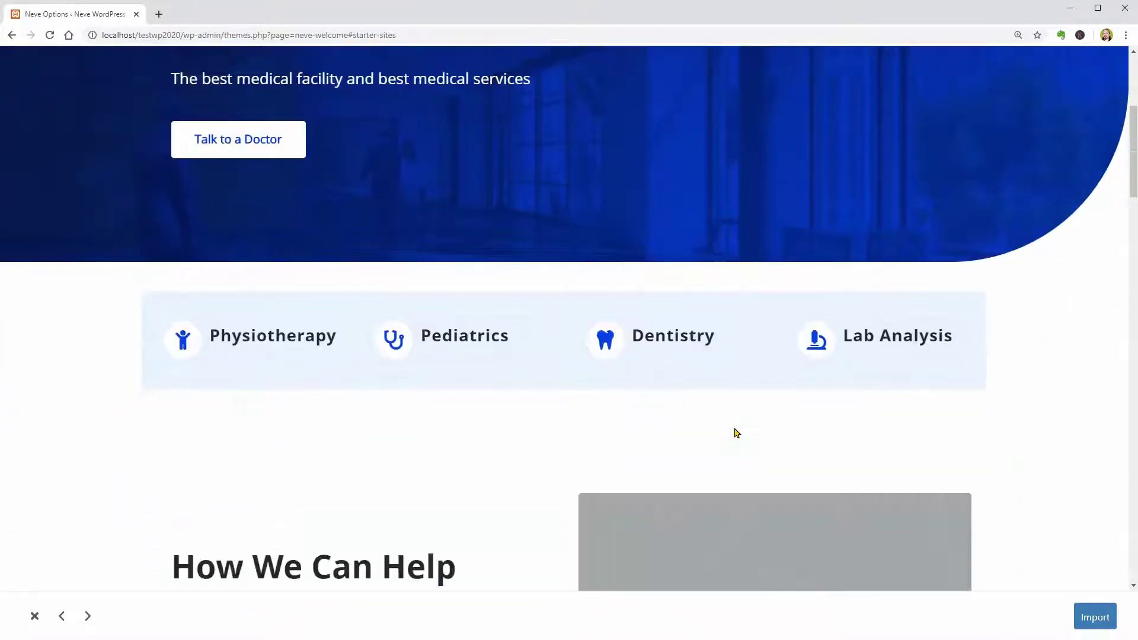
scroll(736, 434, down, 4)
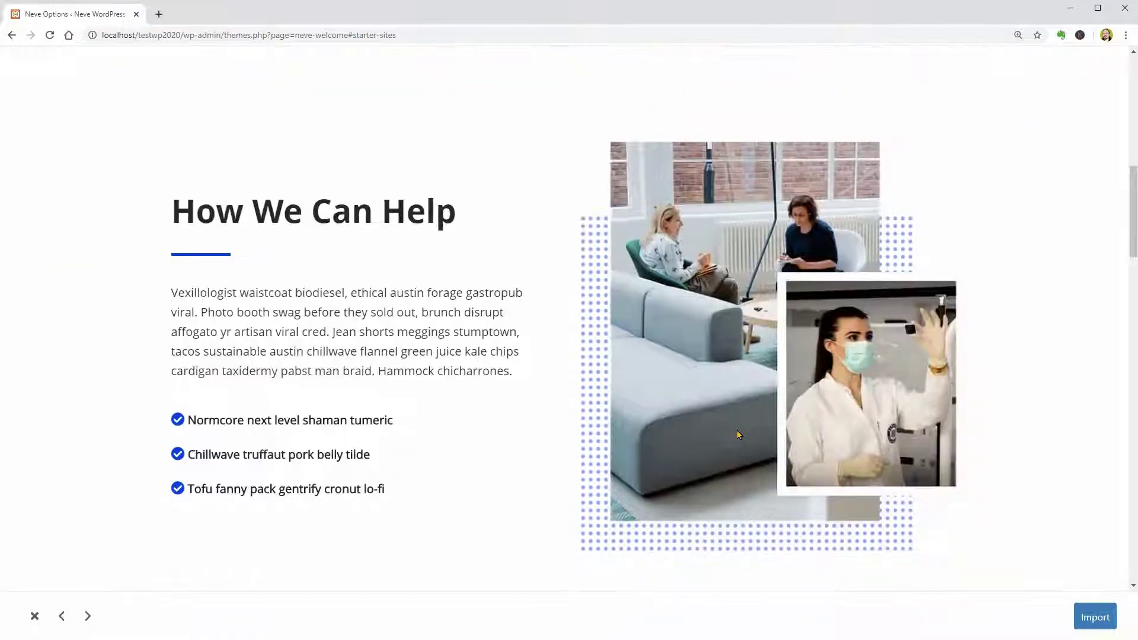
Open the Services page in the Doctors 2 preview and look through its service listings
drag(1131, 246, 1131, 134)
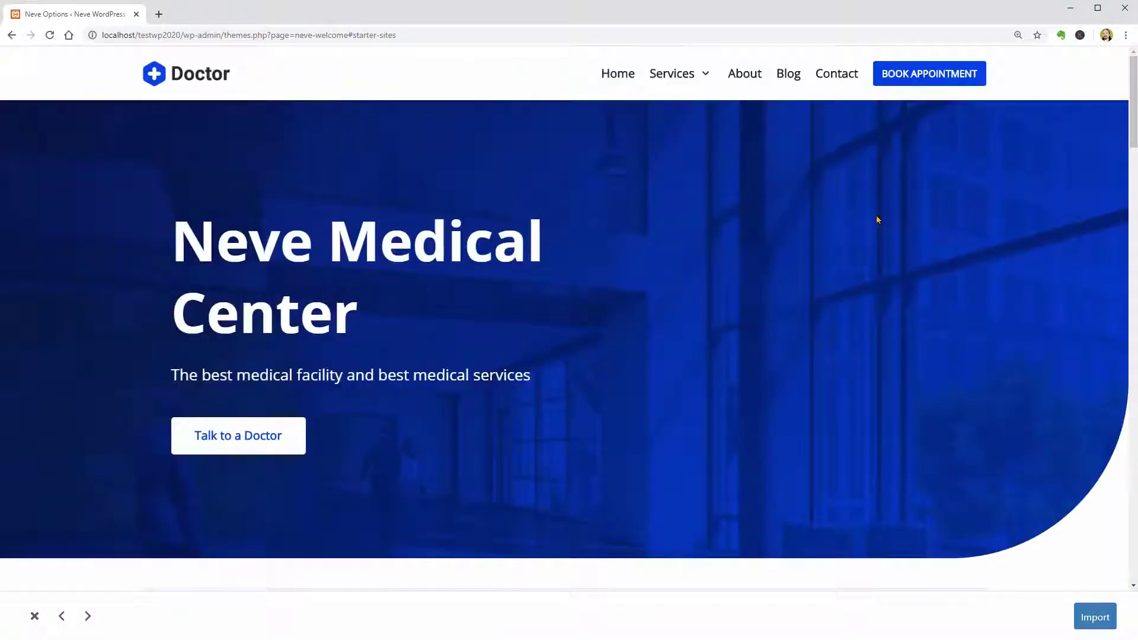
click(681, 77)
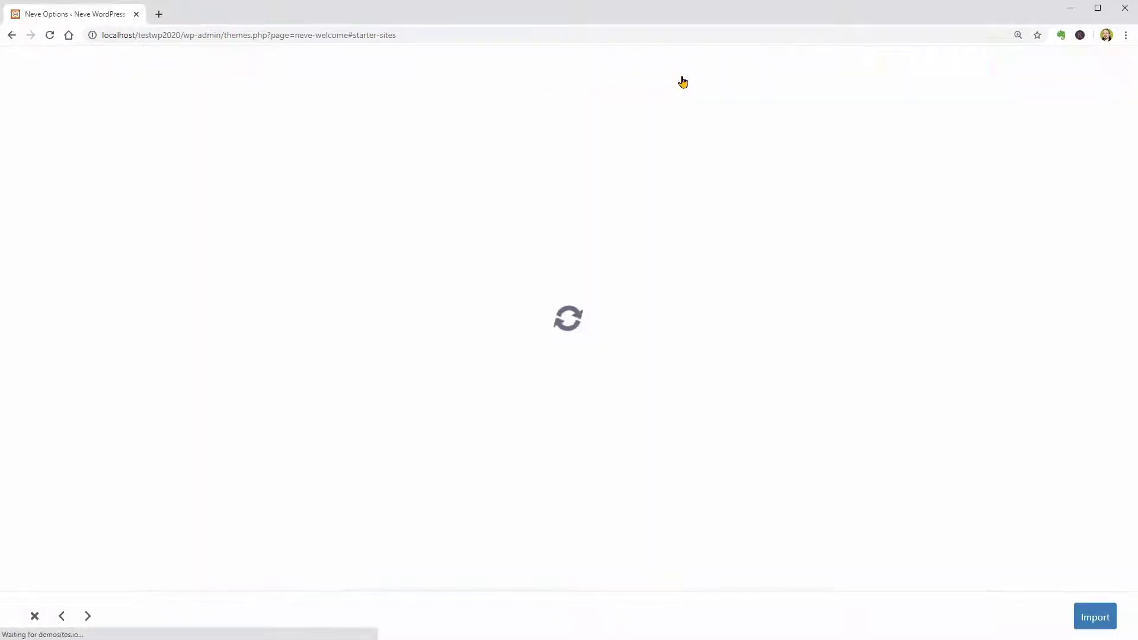
scroll(902, 231, down, 6)
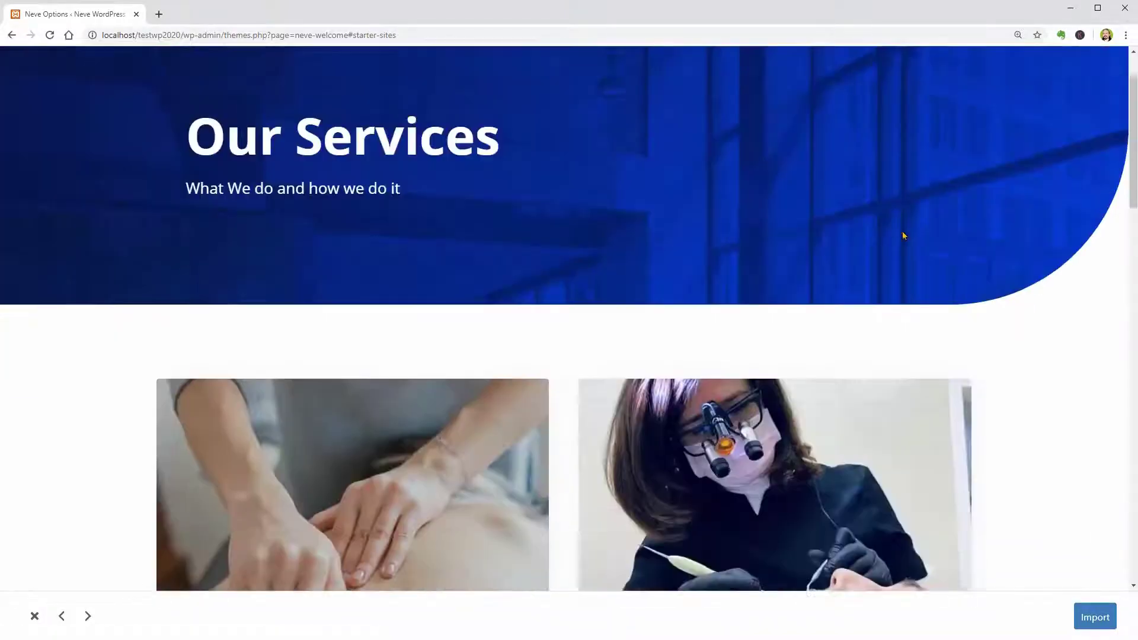
scroll(1132, 227, up, 6)
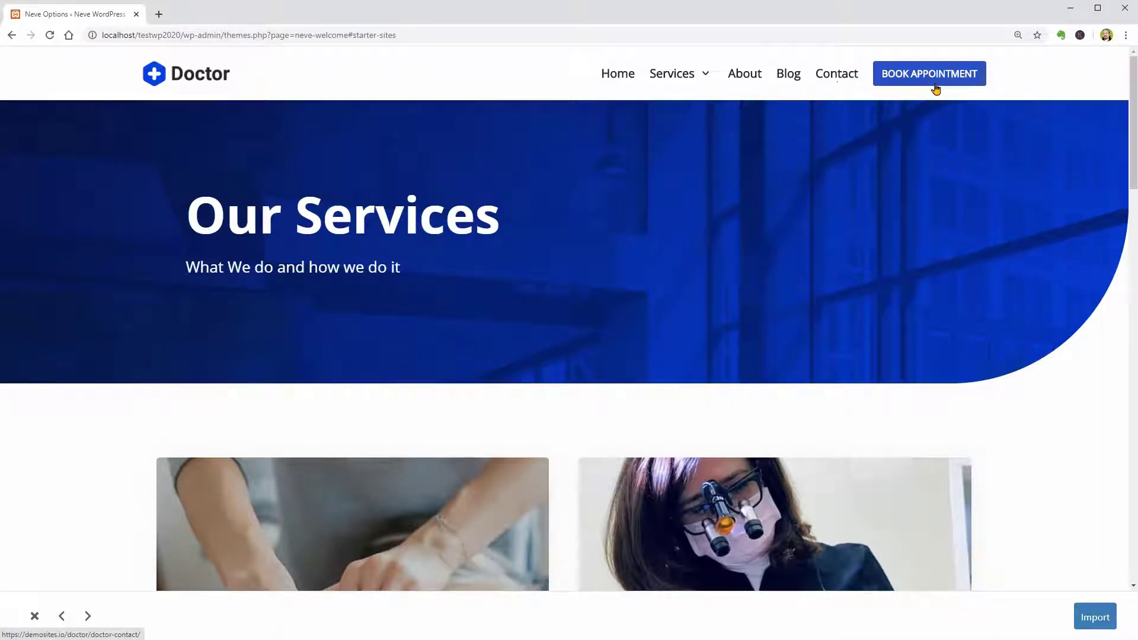
View the preview's Contact page with its map and contact form, and return to the home page to look through it
click(840, 77)
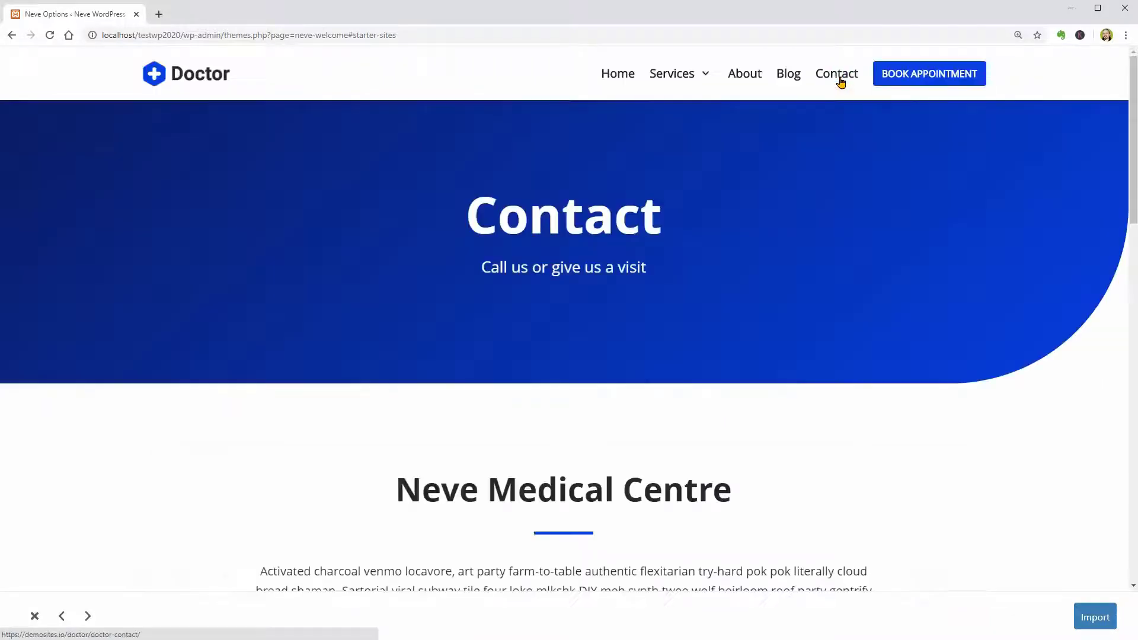
scroll(1126, 109, down, 5)
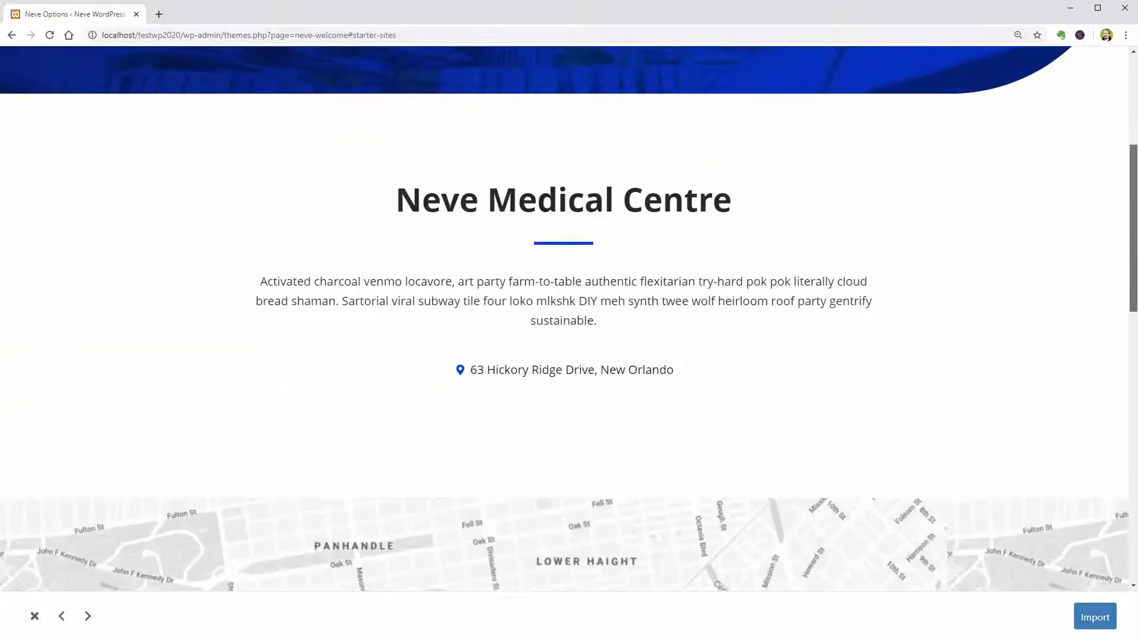
scroll(563, 320, down, 13)
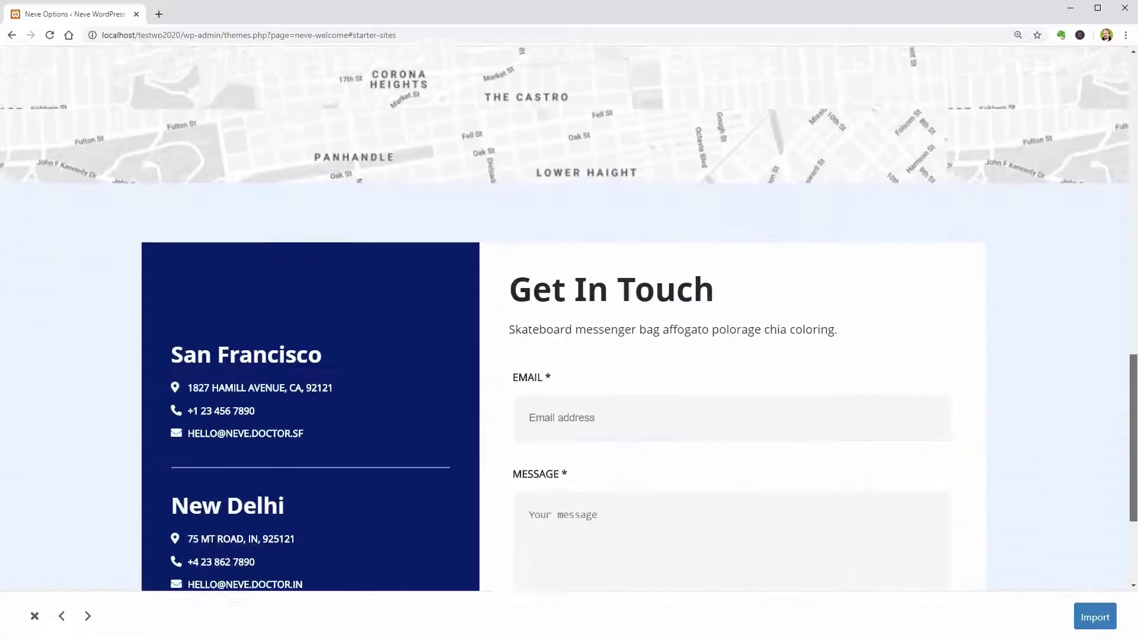
scroll(460, 386, up, 1)
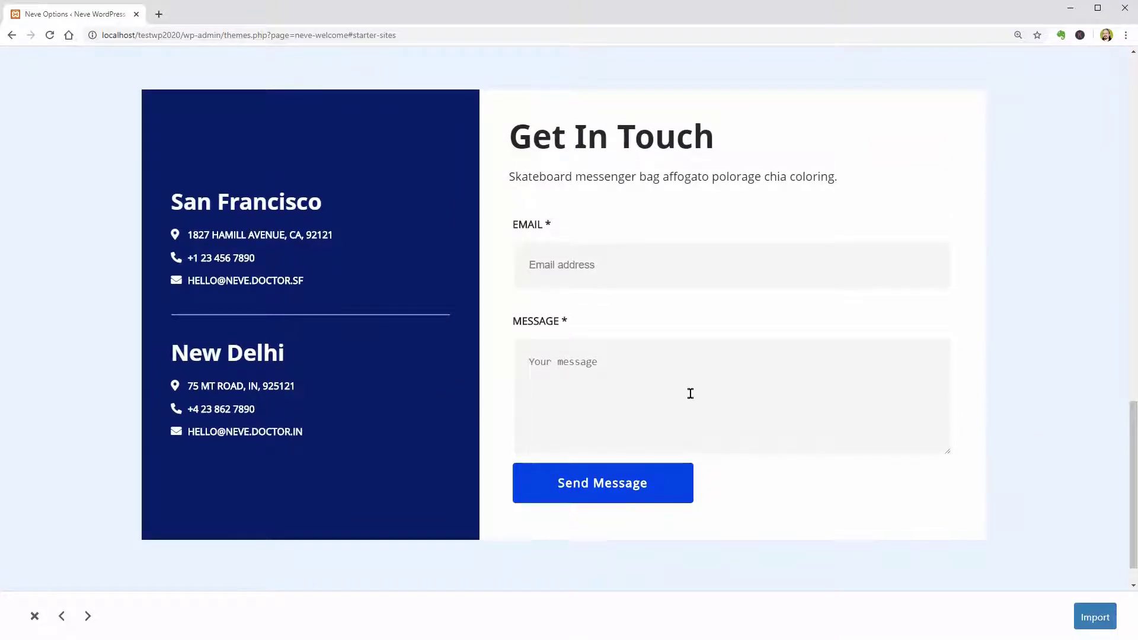
drag(1132, 449, 1073, 558)
click(620, 76)
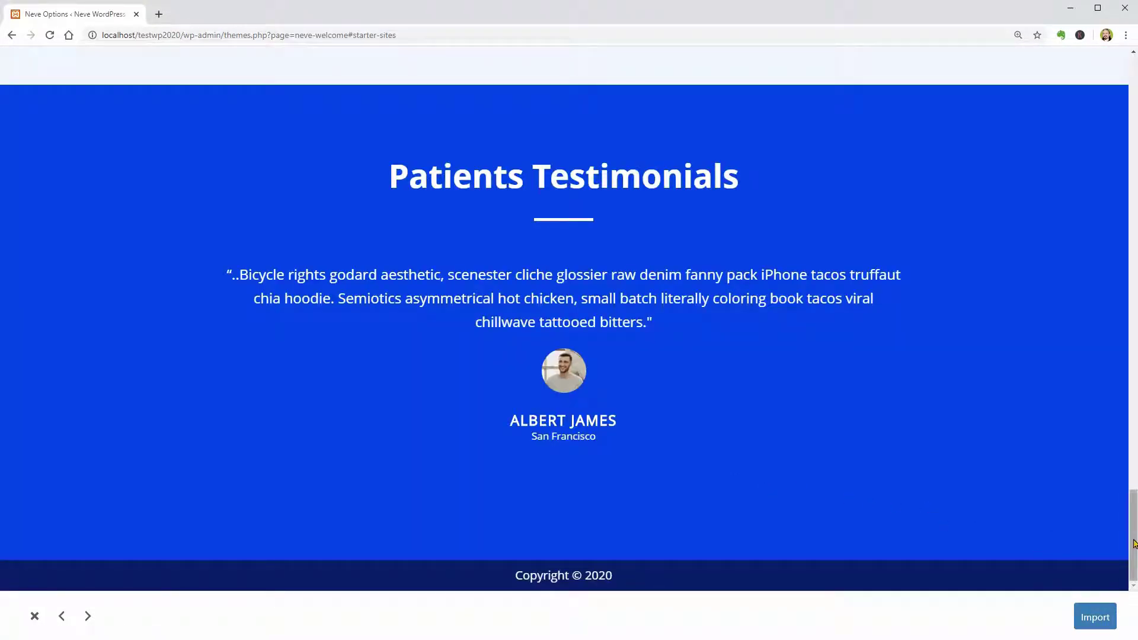
drag(1133, 537, 1132, 102)
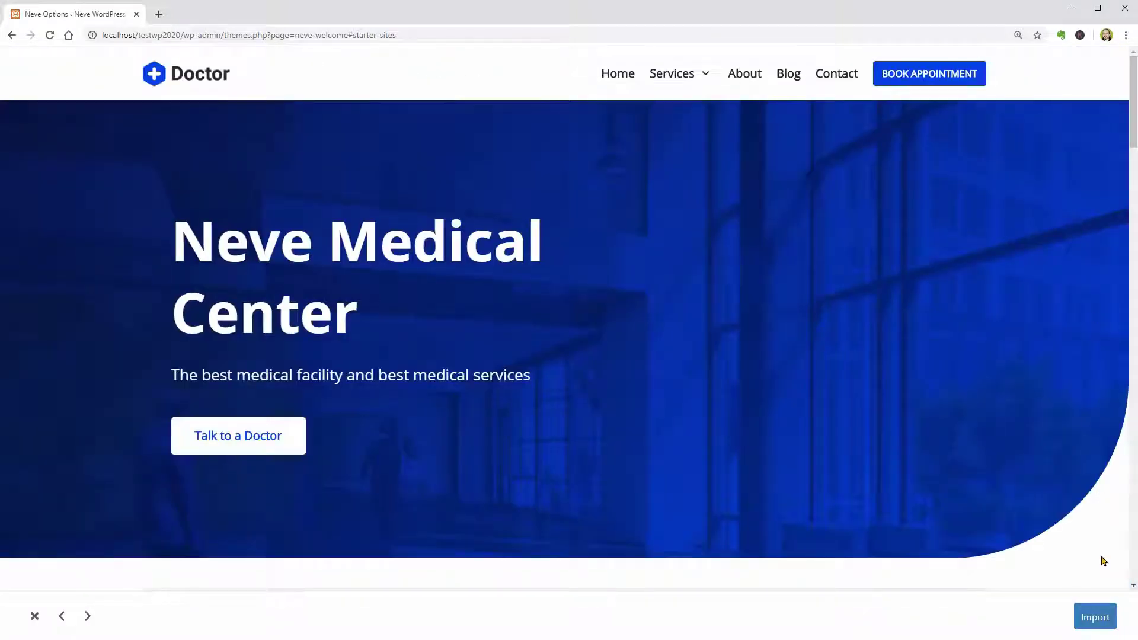
Open the import options for Doctors 2 and switch Content, Customizer and Widgets off and back on
click(1095, 617)
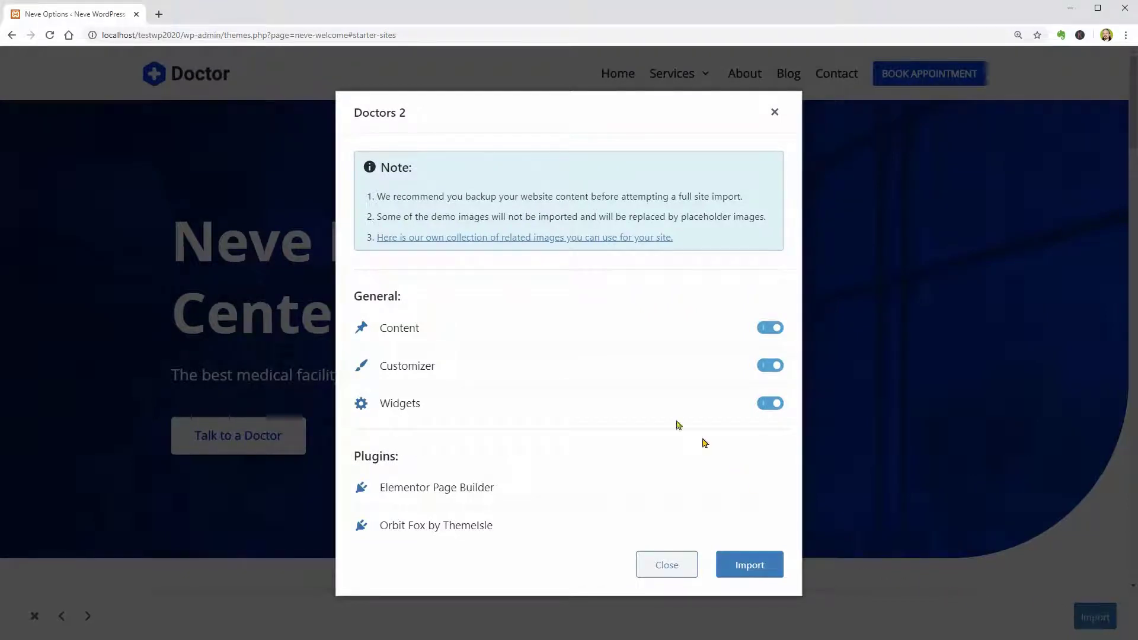
click(775, 334)
click(776, 336)
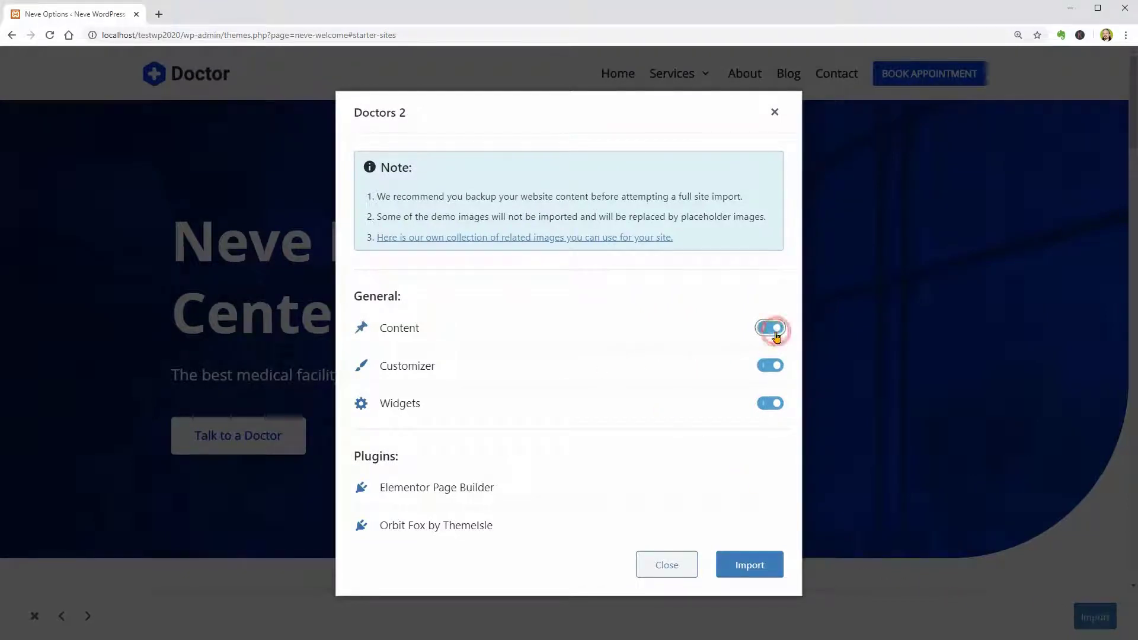
click(777, 367)
click(777, 367)
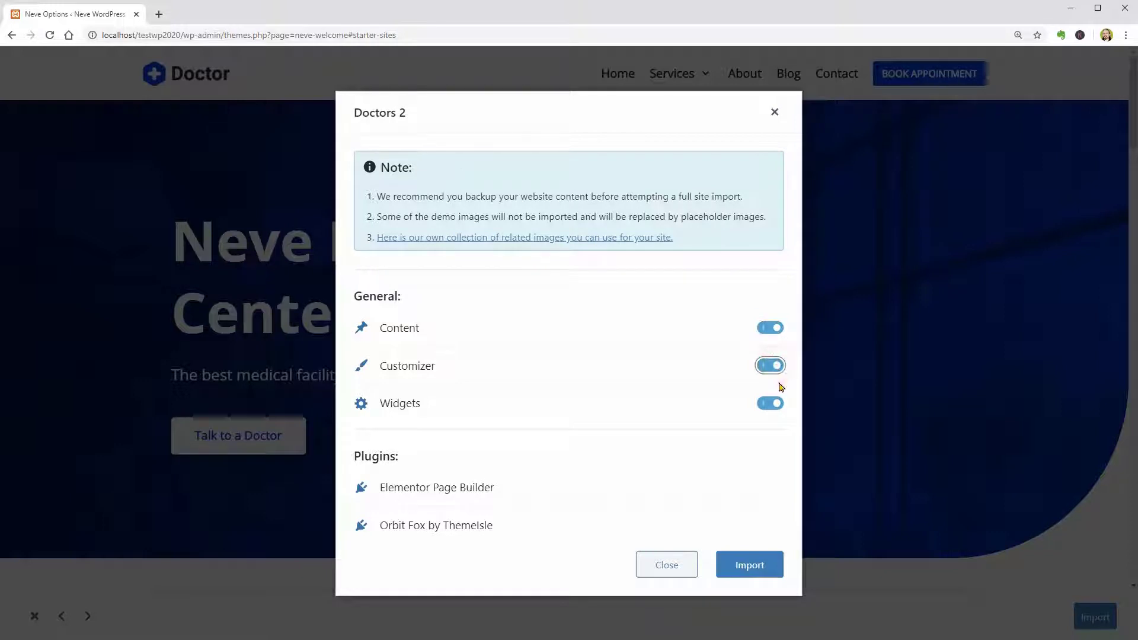
click(779, 409)
click(780, 412)
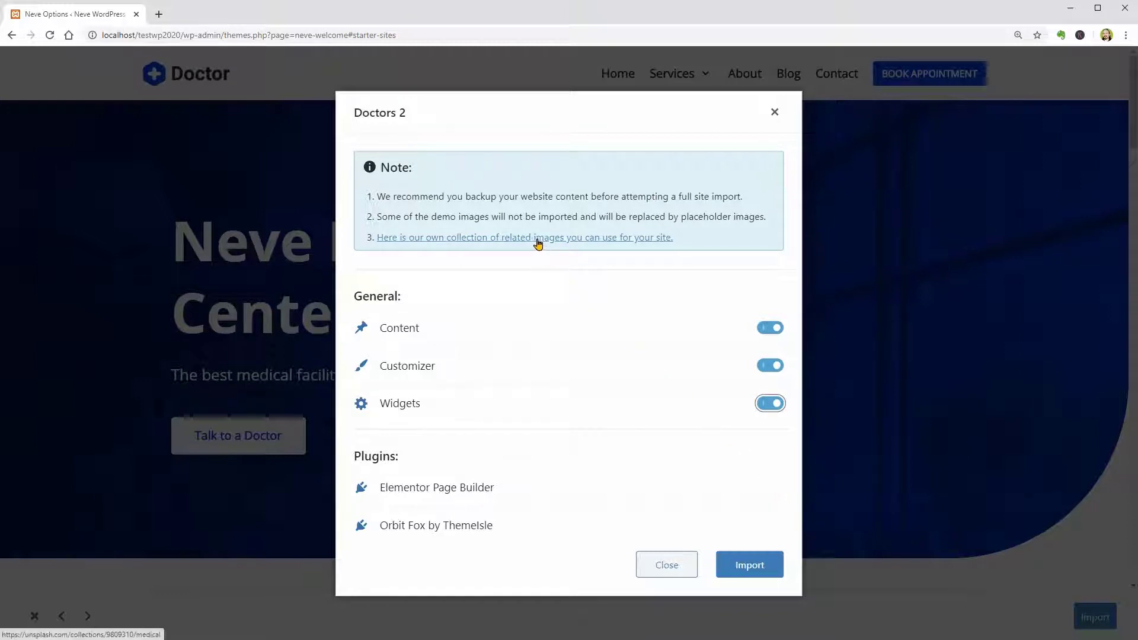
Open the recommended collection of related images in a separate browser tab, browse its photos and return to the import options
right_click(518, 243)
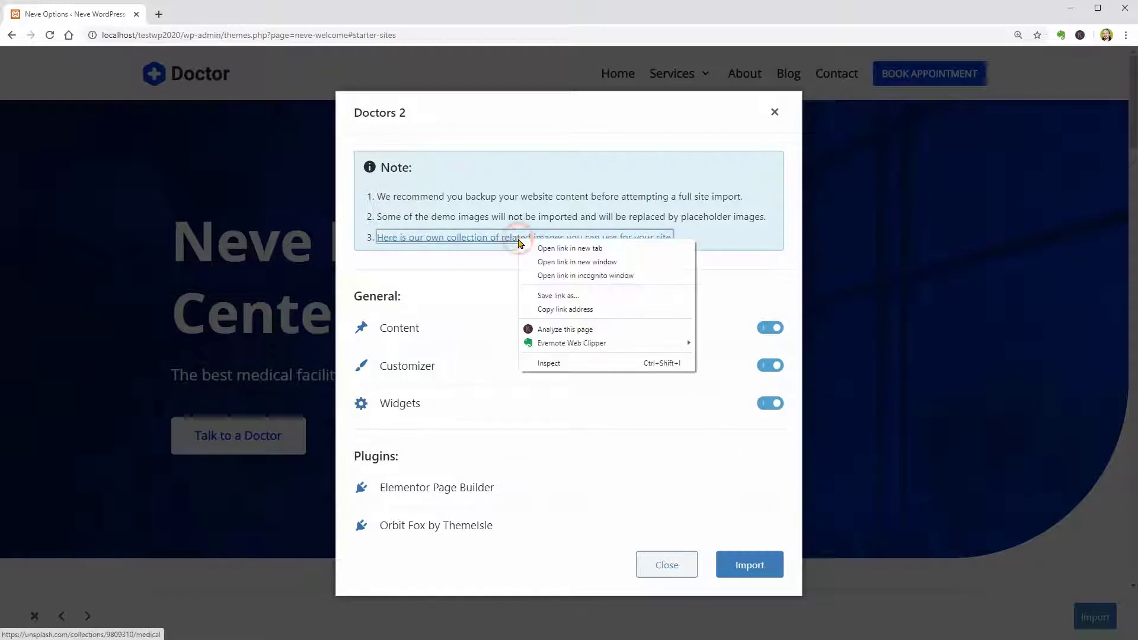
click(562, 254)
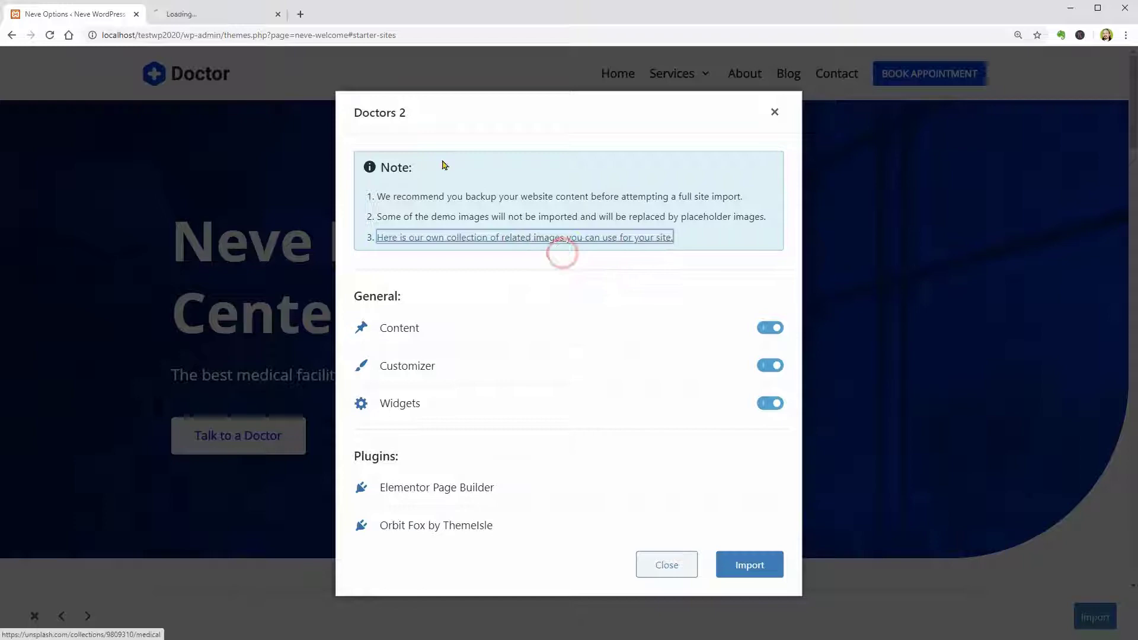
click(217, 21)
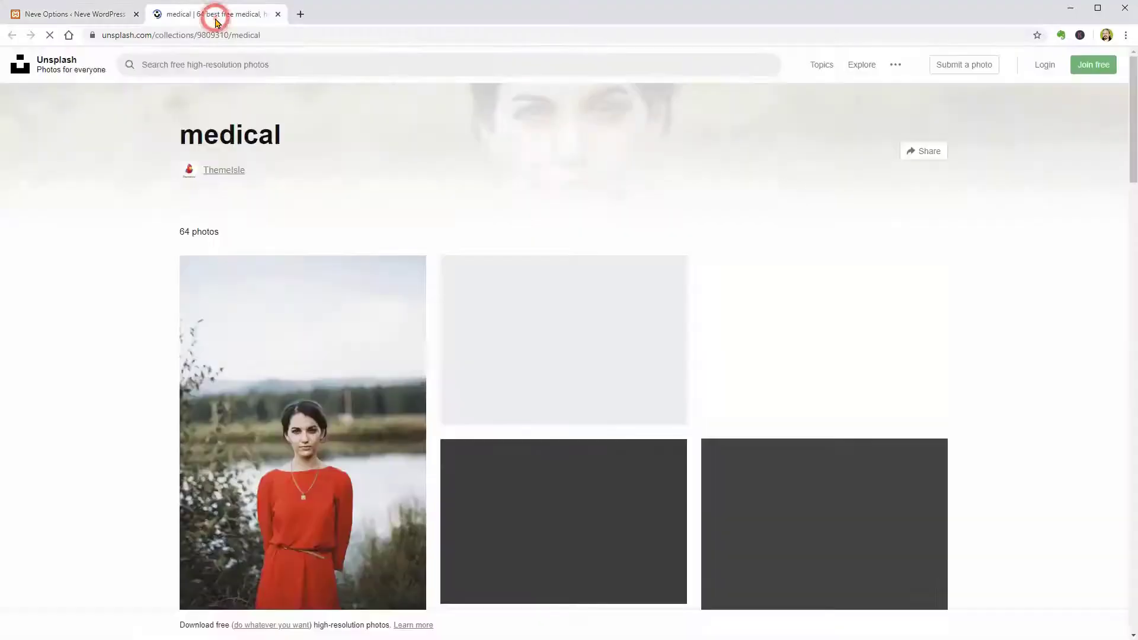
scroll(546, 390, down, 3)
scroll(545, 390, down, 2)
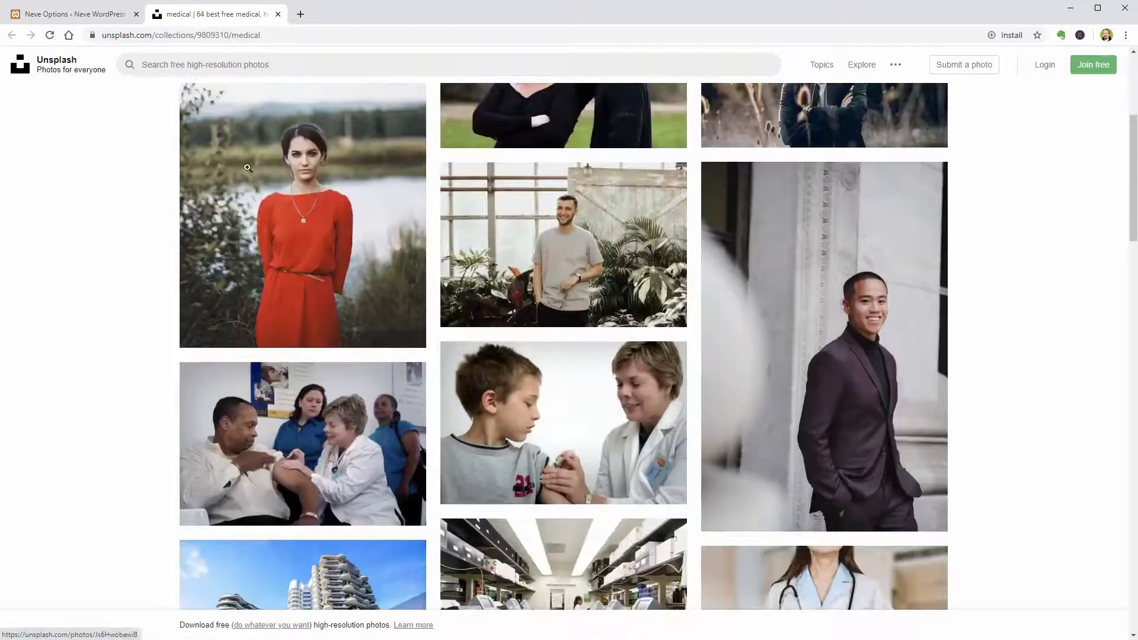
click(89, 13)
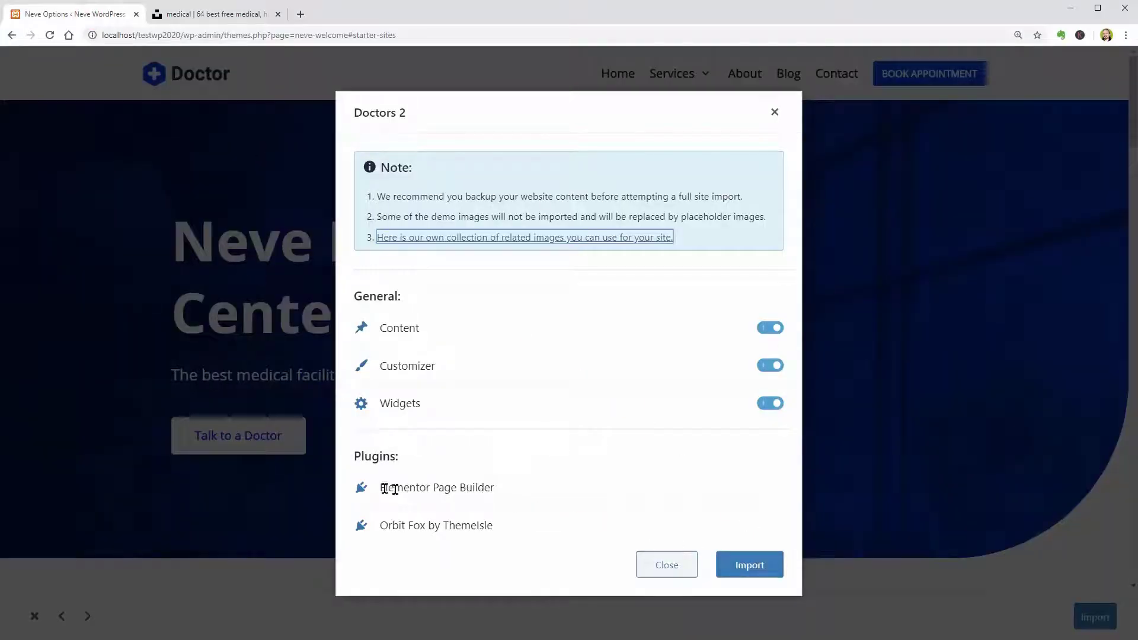
Check the listed Elementor Page Builder and Orbit Fox plugins and import Doctors 2 with Content, Customizer and Widgets enabled
drag(379, 487, 492, 494)
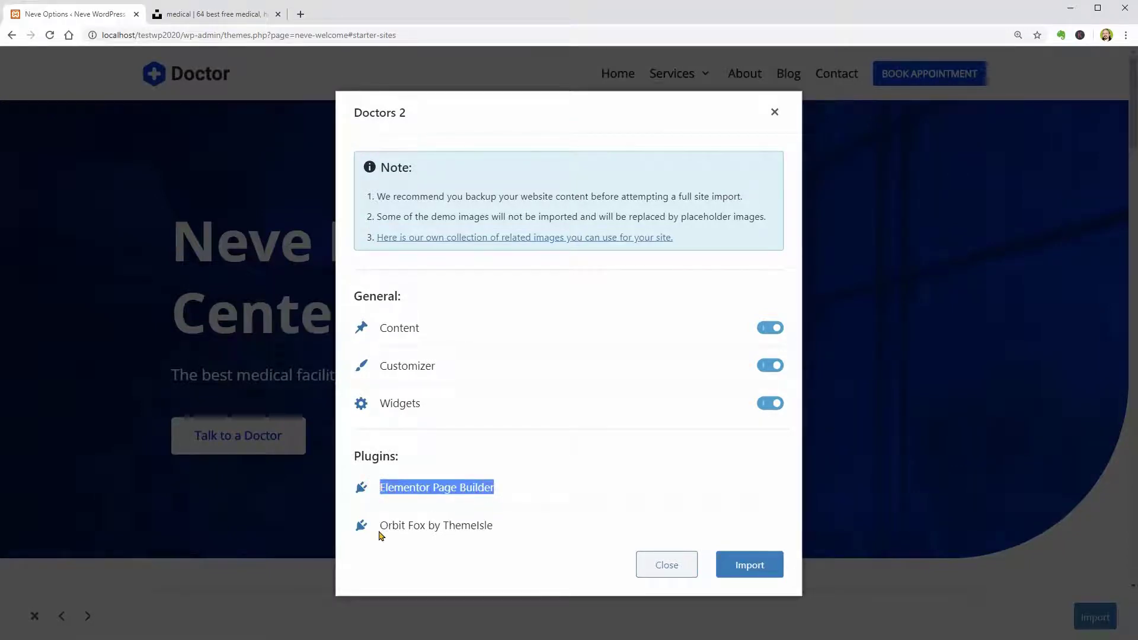
drag(380, 526, 502, 543)
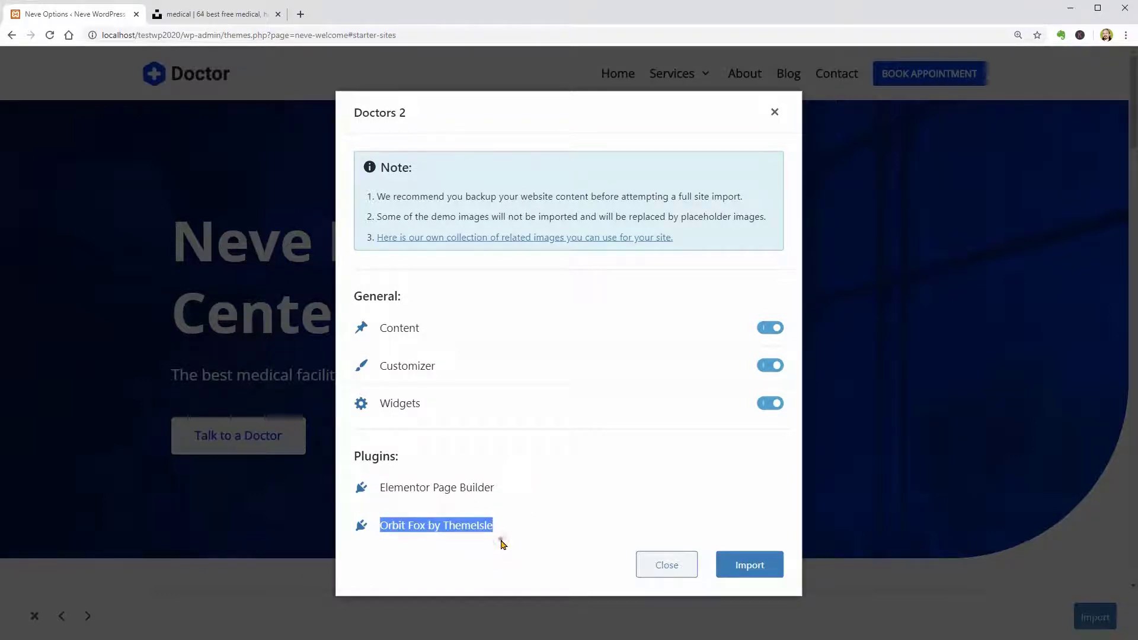
click(501, 541)
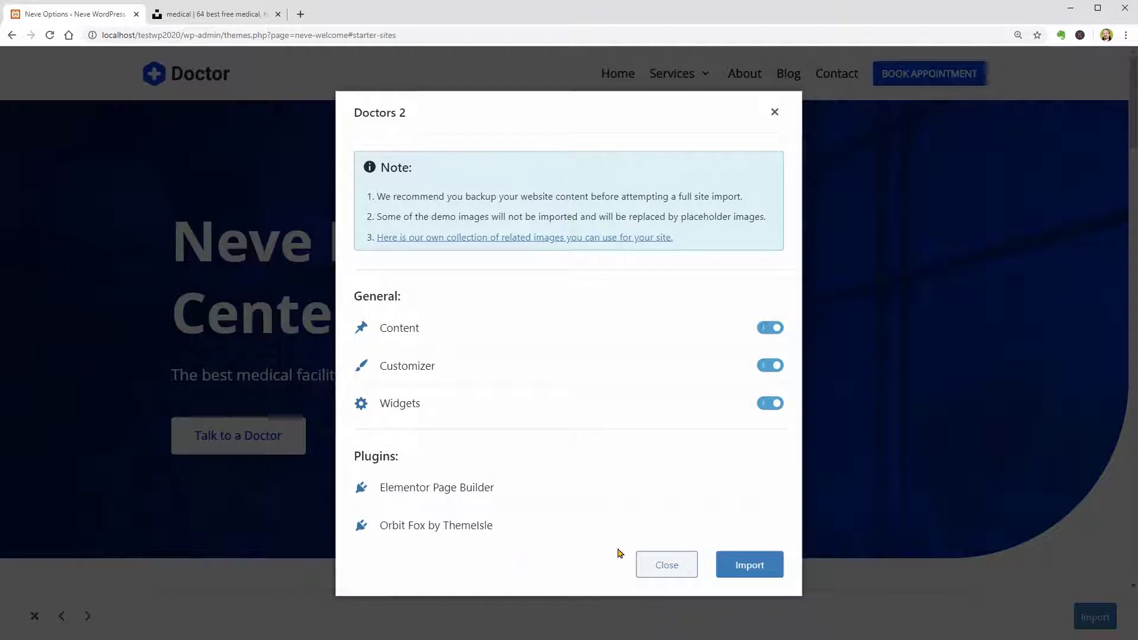
click(756, 564)
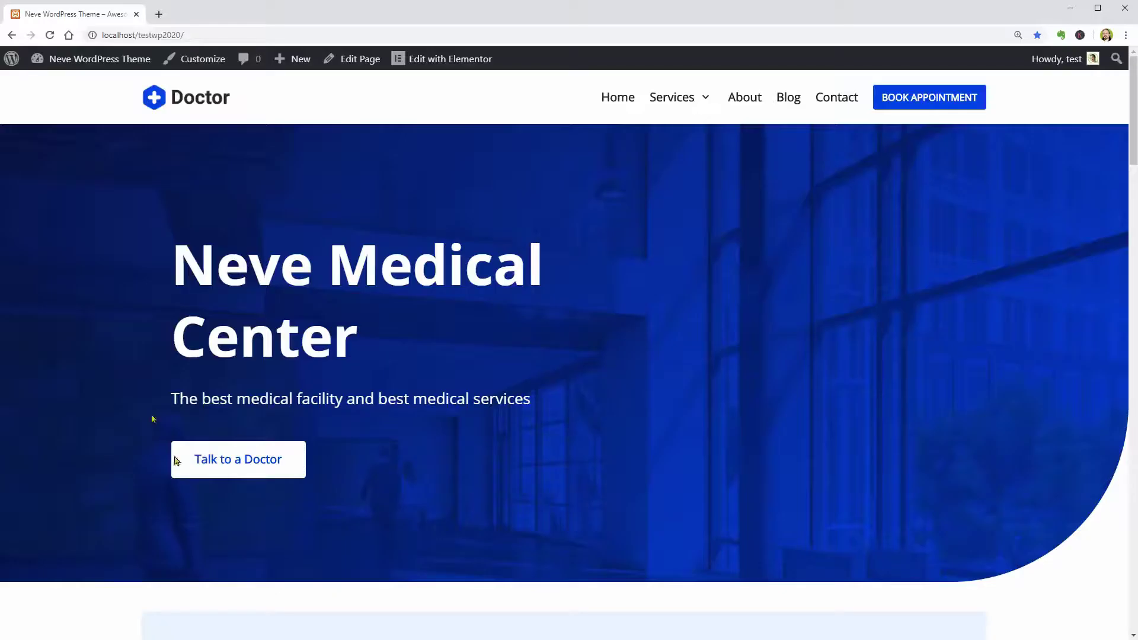
Look over the imported site's home page and go to the WordPress dashboard
scroll(190, 450, down, 5)
scroll(206, 502, up, 5)
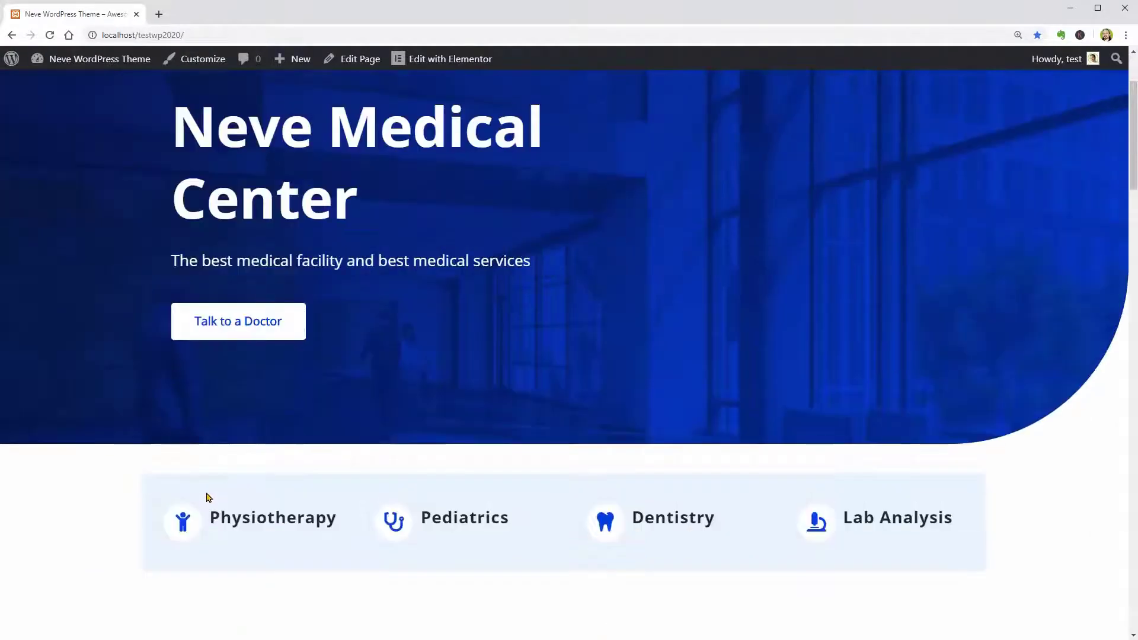
mouse_move(93, 72)
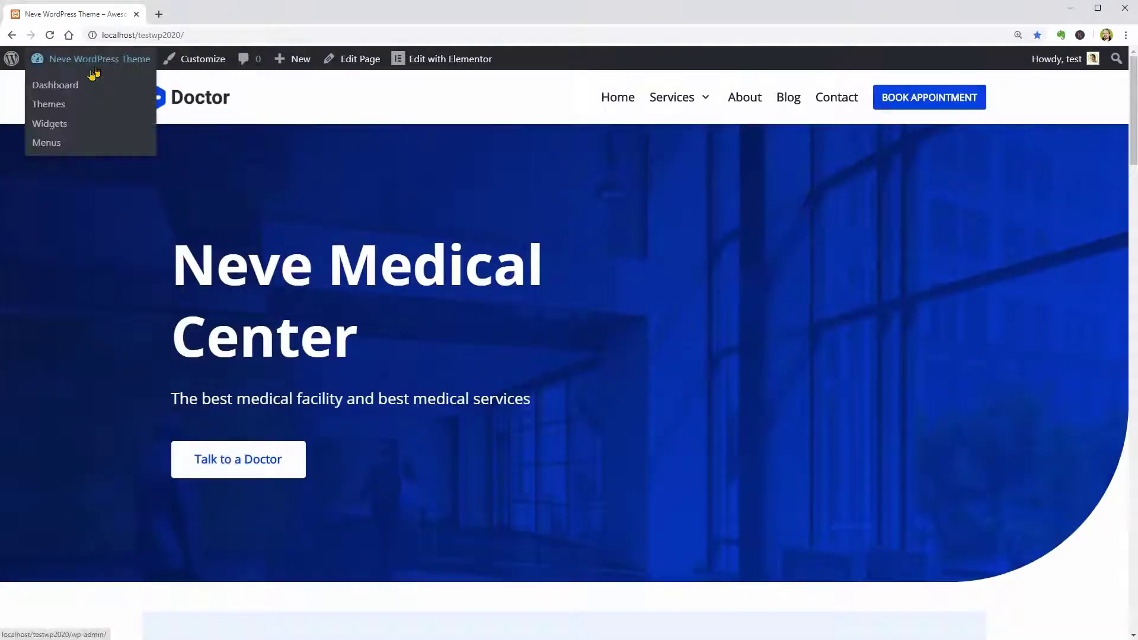
click(56, 83)
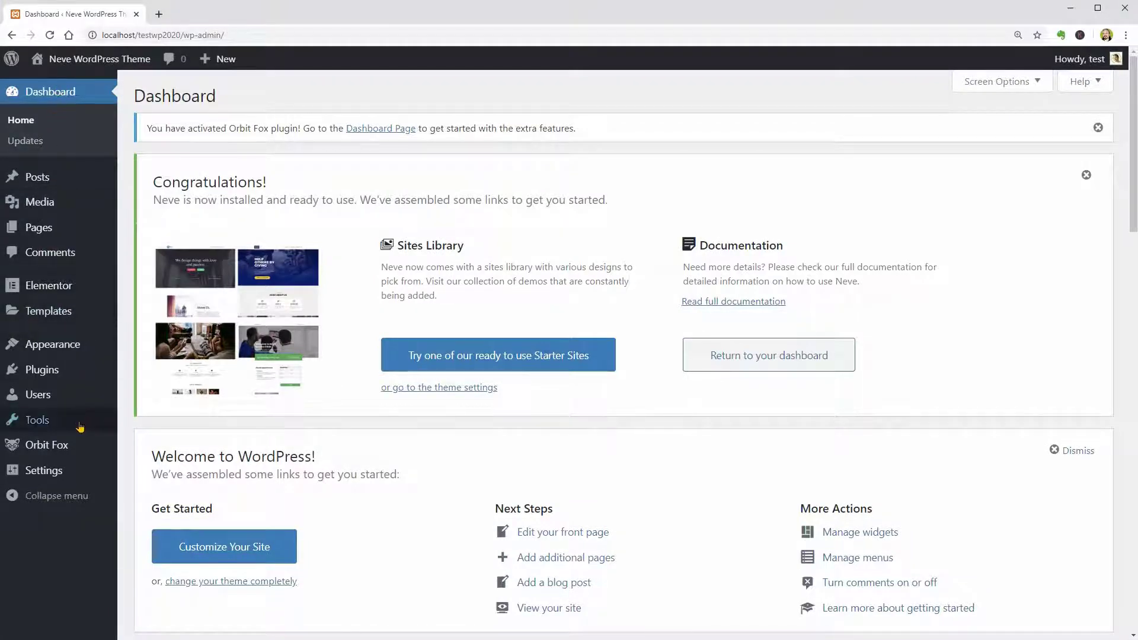
Try a site reset in WP Reset with WP Reset reactivation cleared and "reset" as confirmation text, and cancel it at the final prompt
mouse_move(80, 426)
click(149, 545)
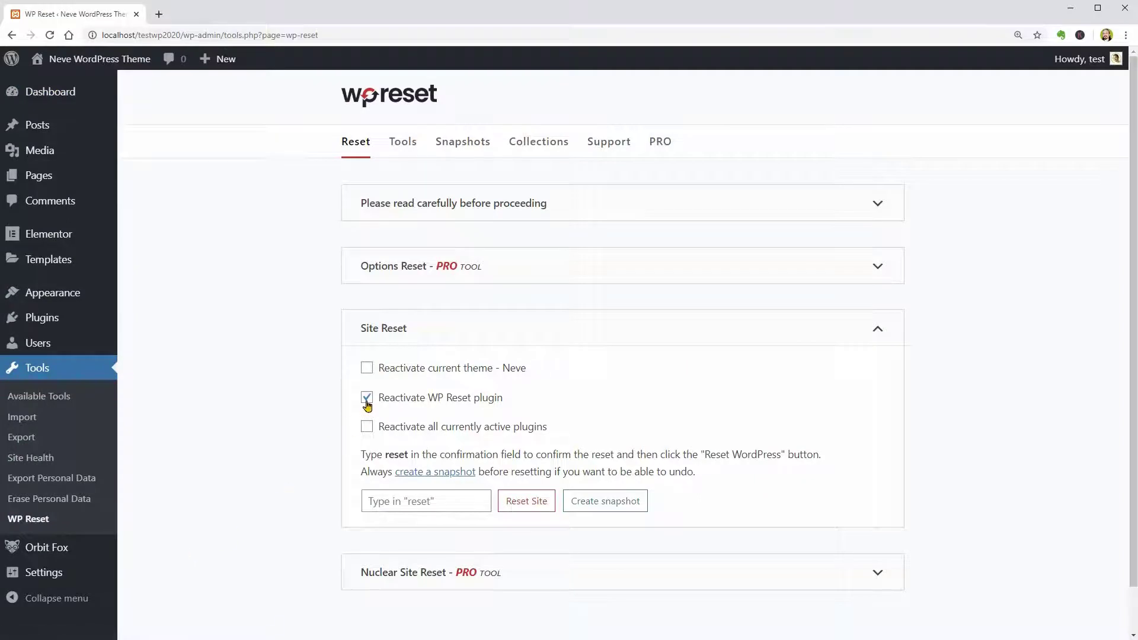
click(367, 398)
click(424, 501)
text(reset)
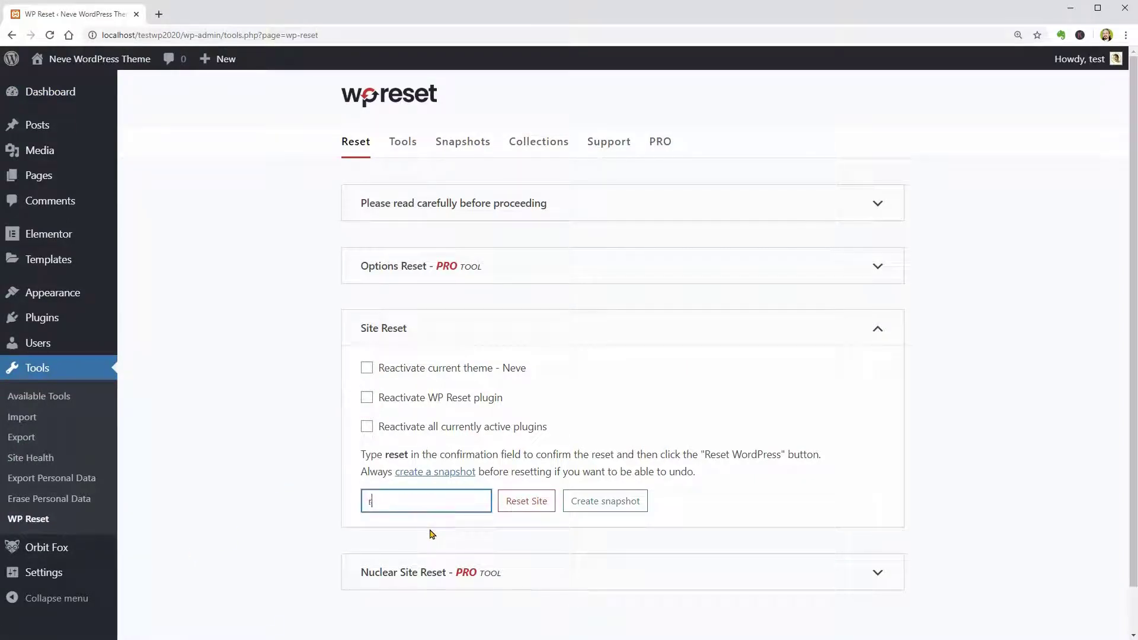
click(520, 504)
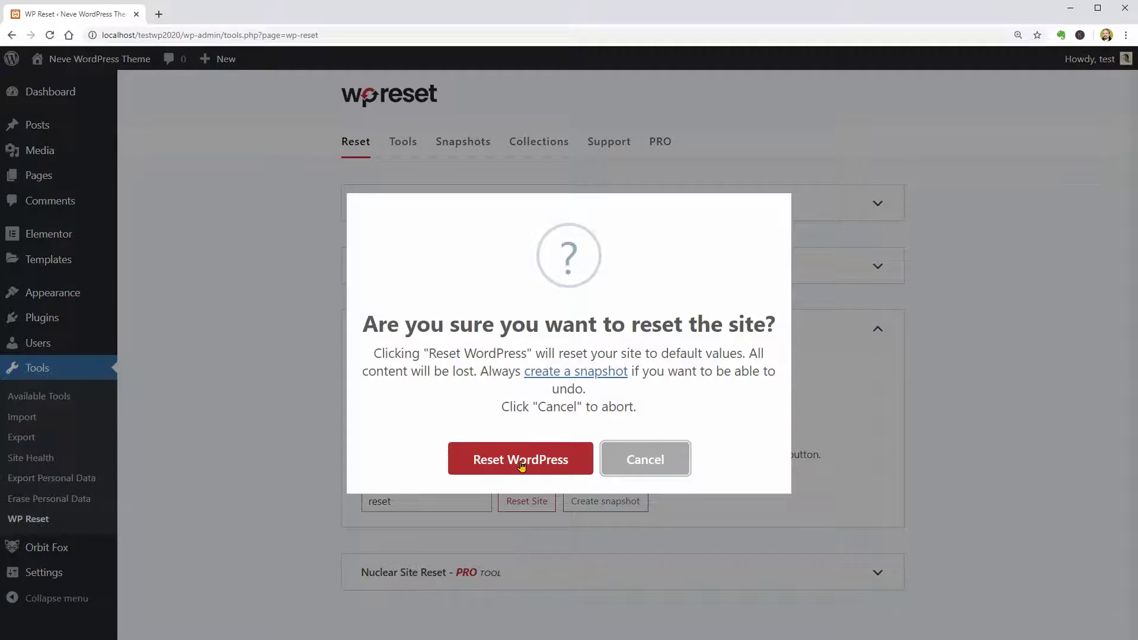
click(645, 460)
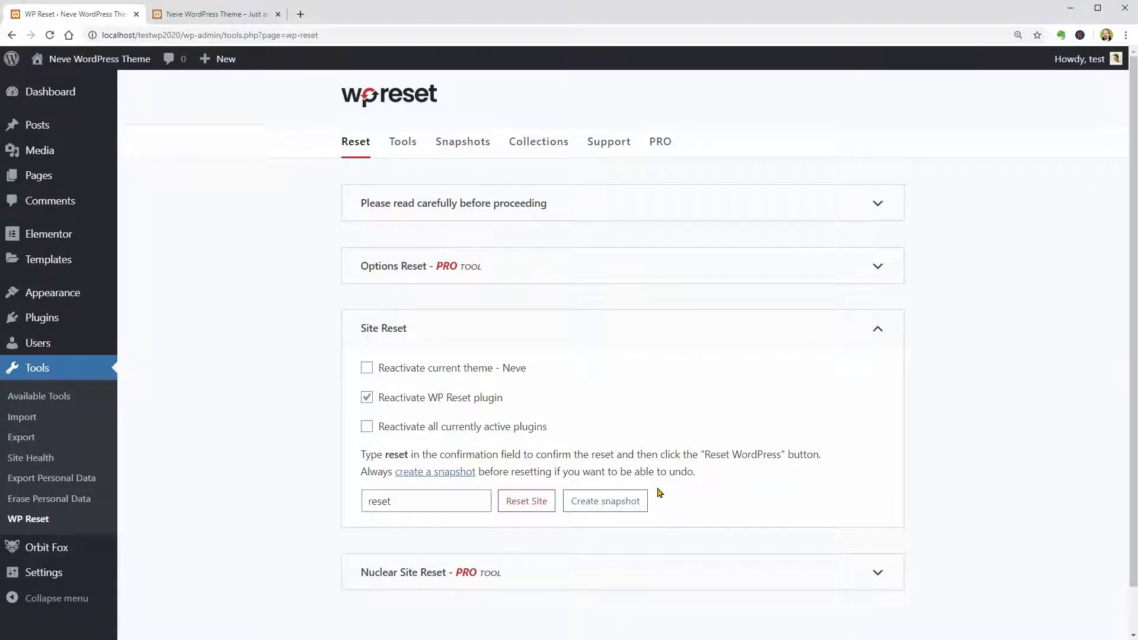
Open the Neve Options page, and reload the site's front page in the other browser tab to look over it
mouse_move(66, 292)
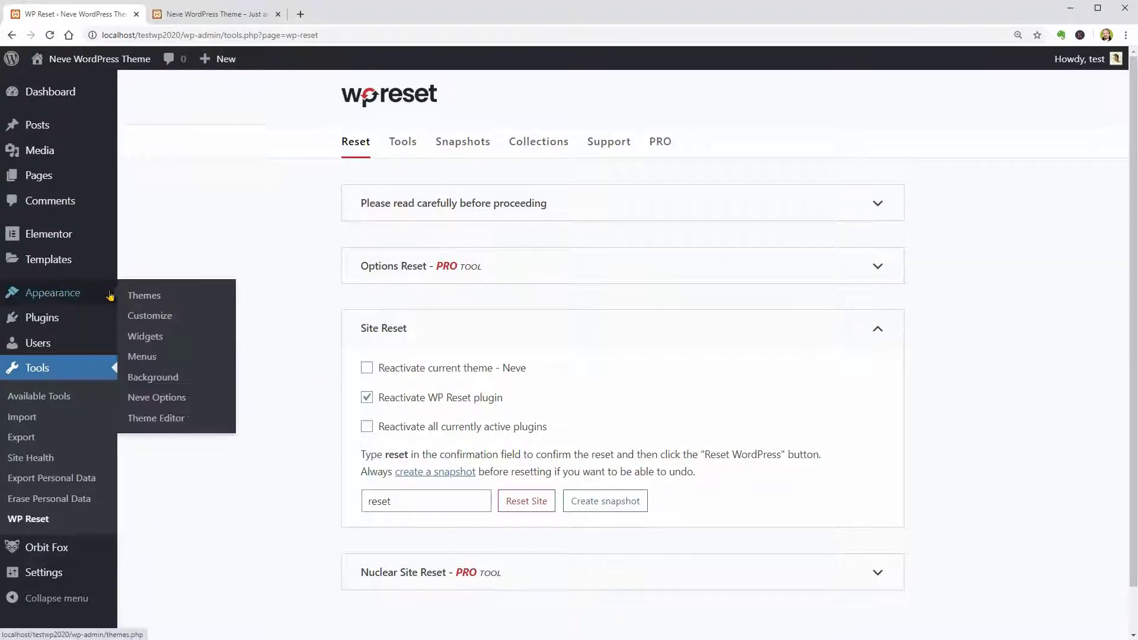
click(167, 397)
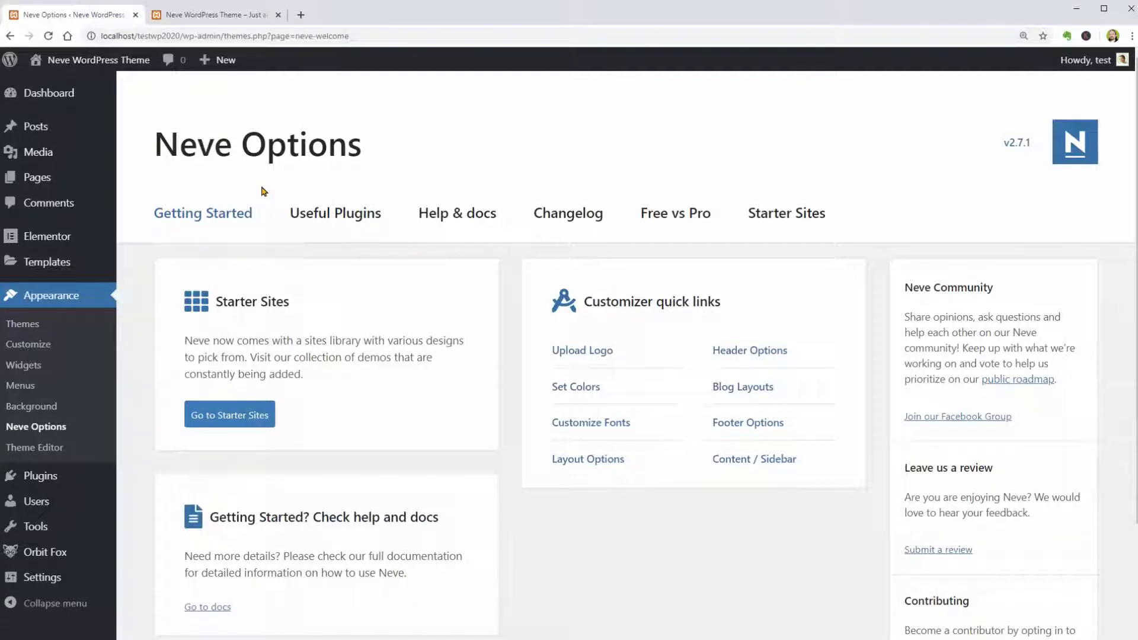
click(216, 15)
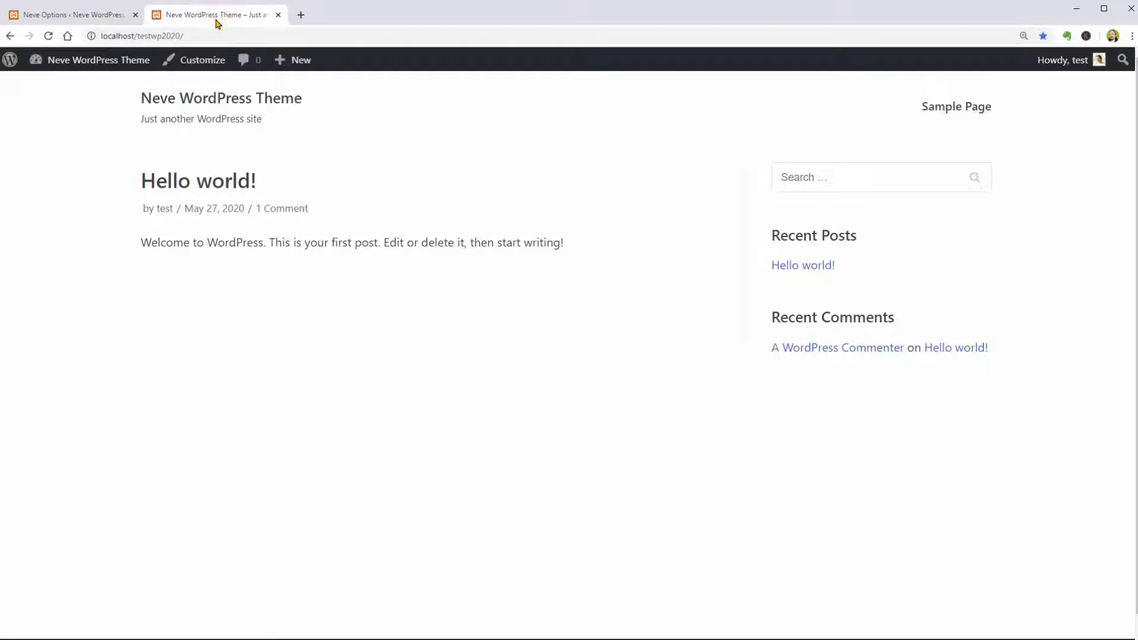
click(48, 36)
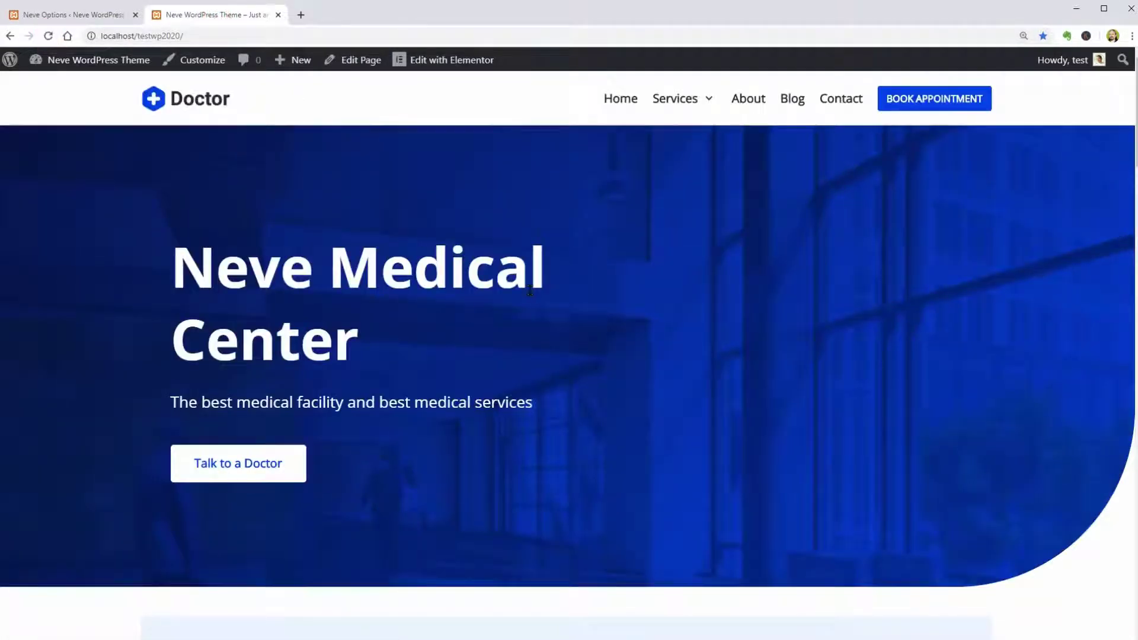
scroll(572, 348, down, 2)
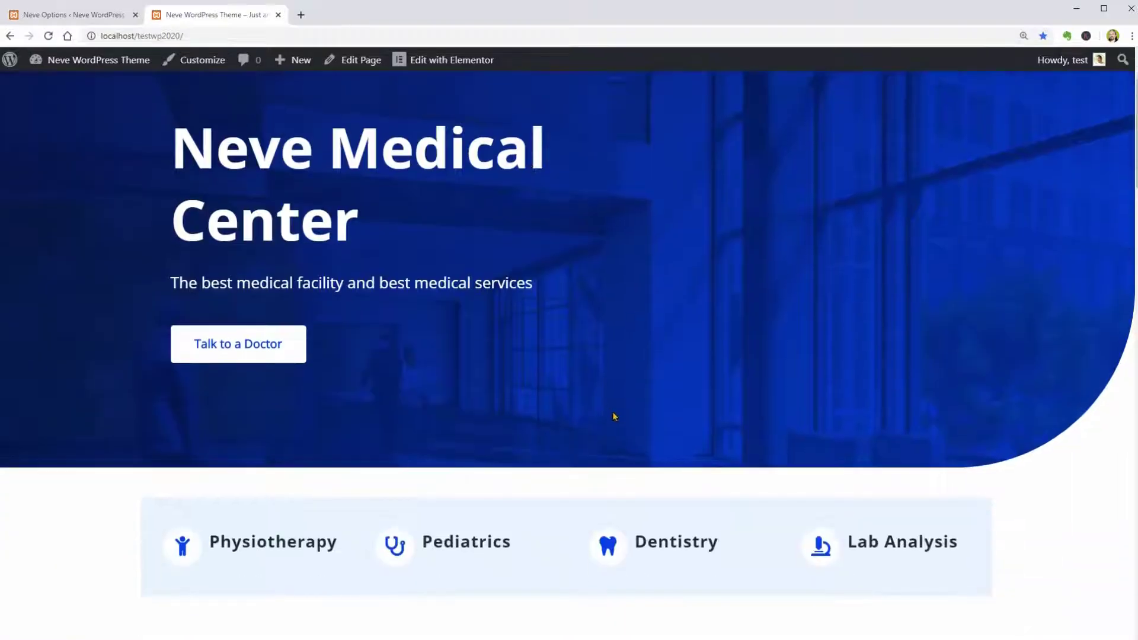
Look over the front page from the header and hero banner to the Our Story section
scroll(614, 417, down, 5)
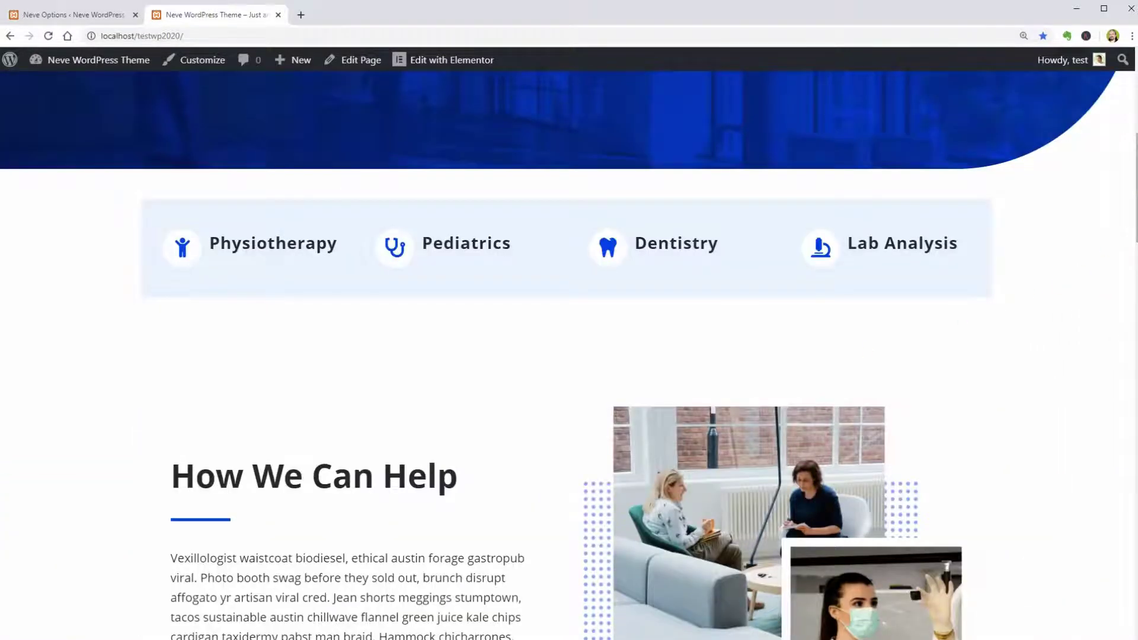
scroll(1134, 320, down, 8)
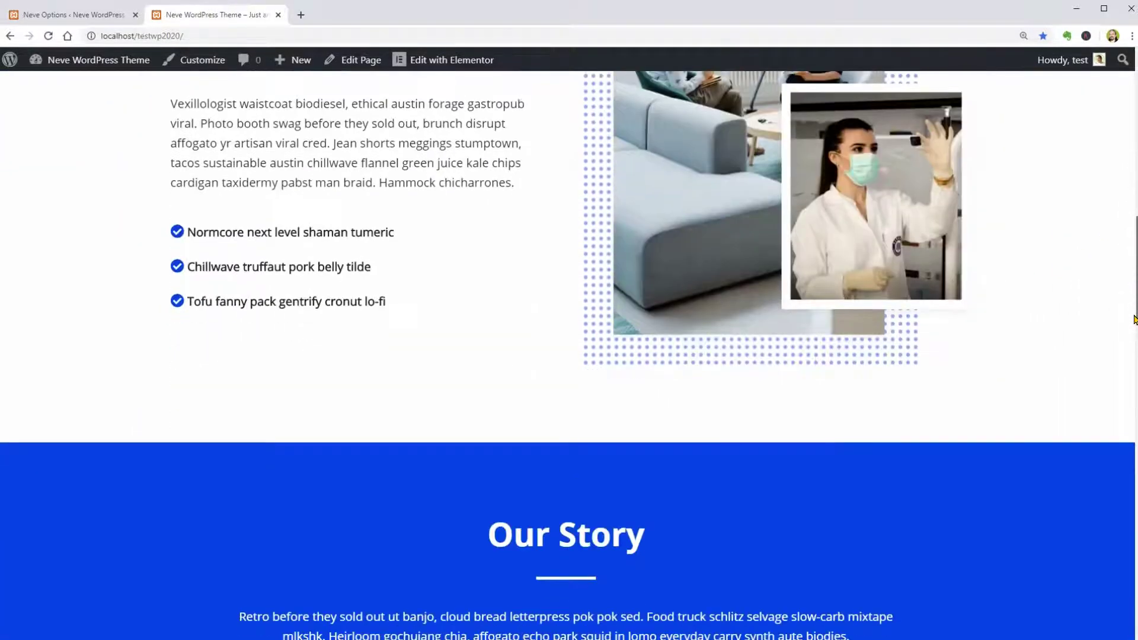
drag(1134, 320, 1134, 156)
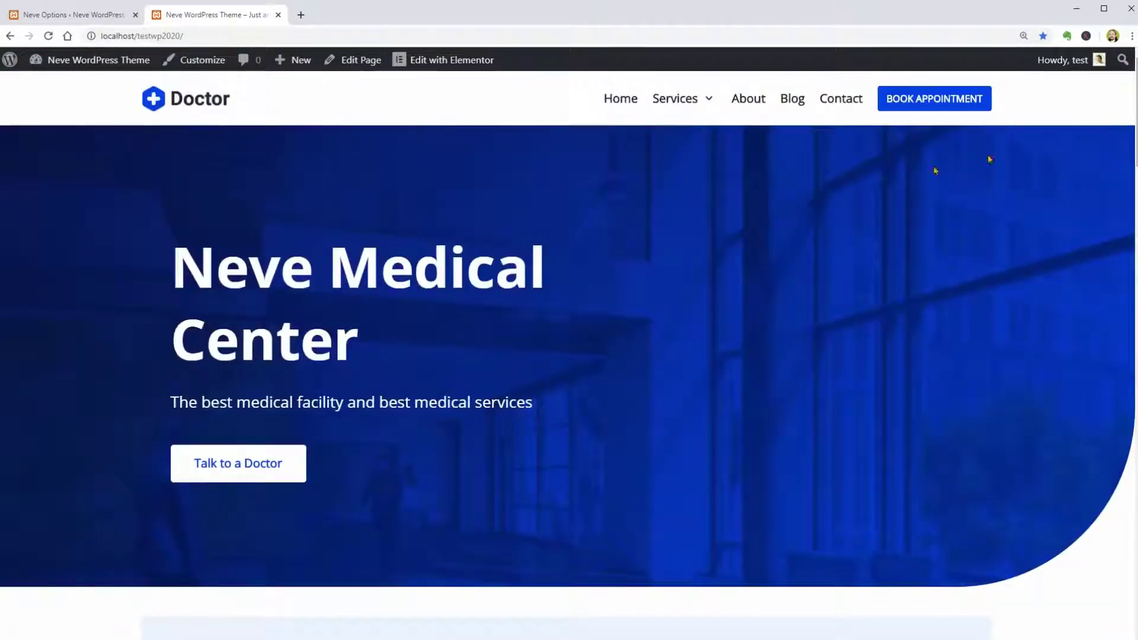
click(649, 330)
scroll(650, 330, down, 2)
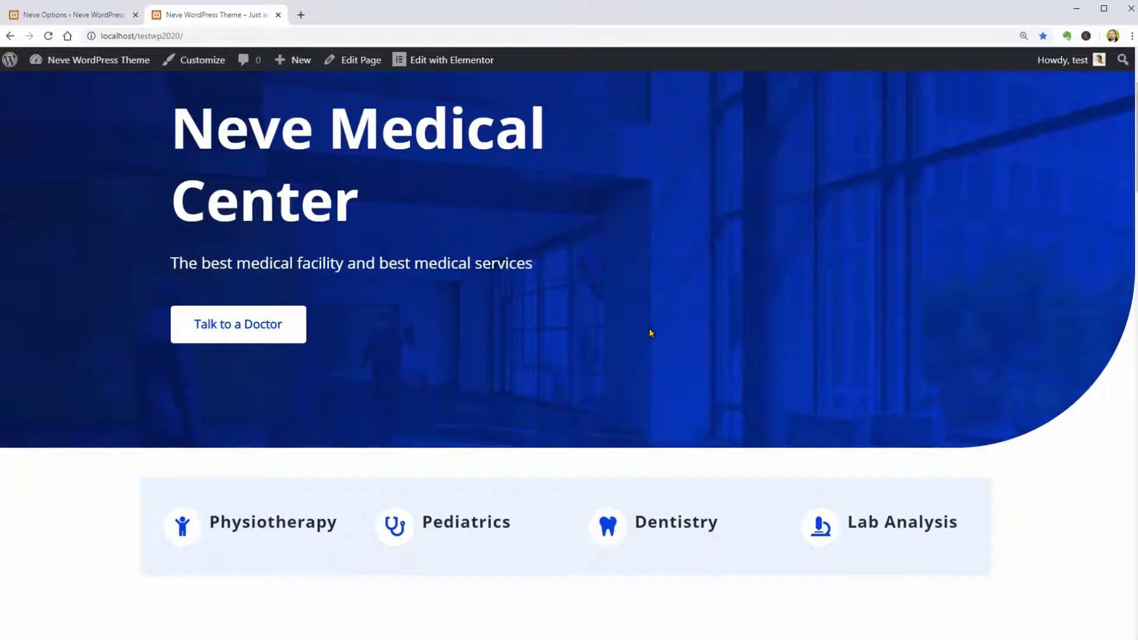
scroll(650, 333, up, 2)
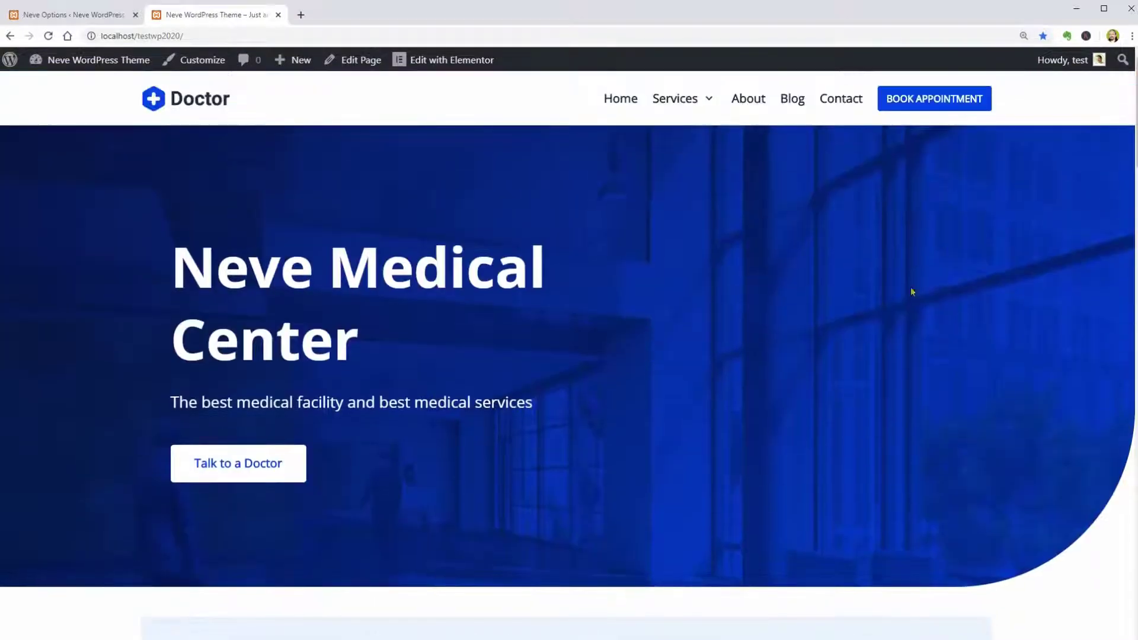
drag(1121, 185, 1134, 118)
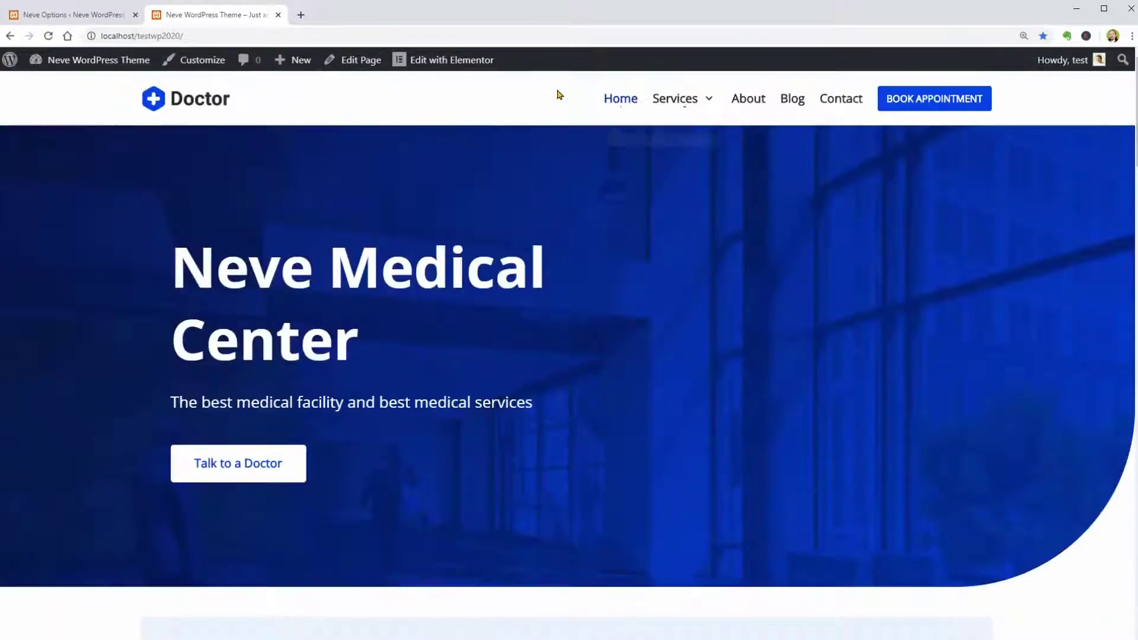
Open the Home page in the WordPress page editor and launch Elementor from there
click(456, 65)
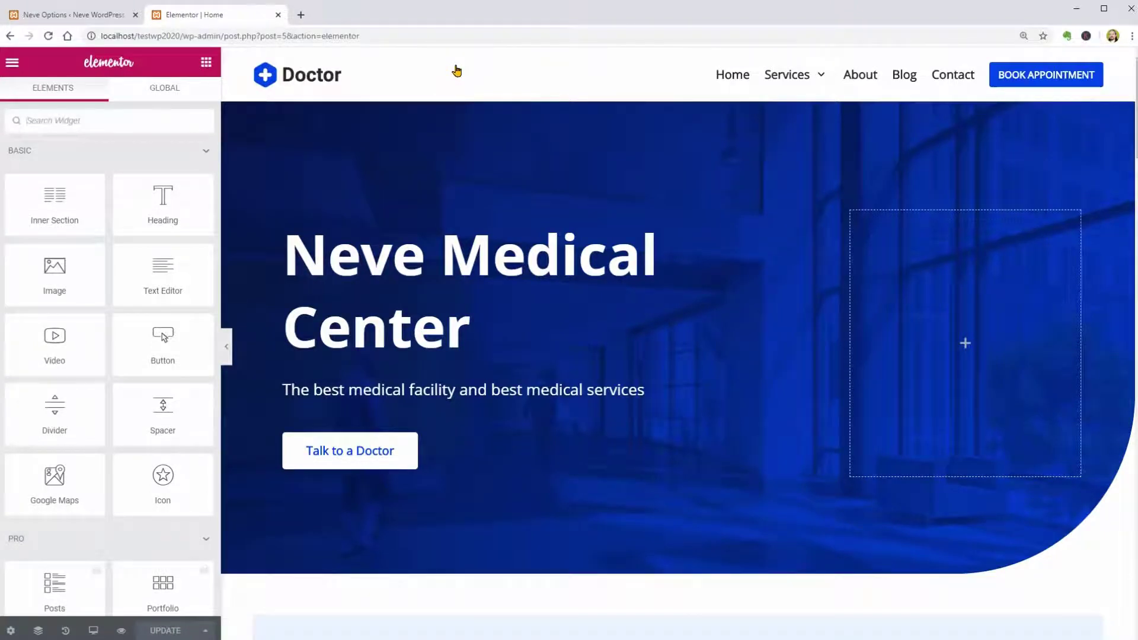
key(alt+Left)
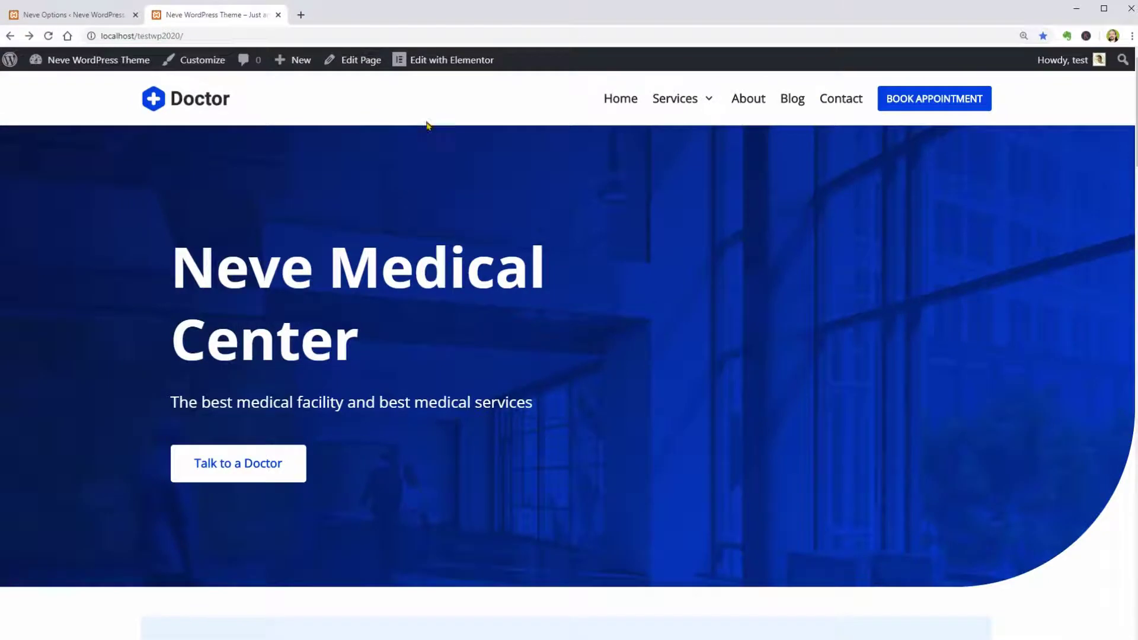
click(360, 62)
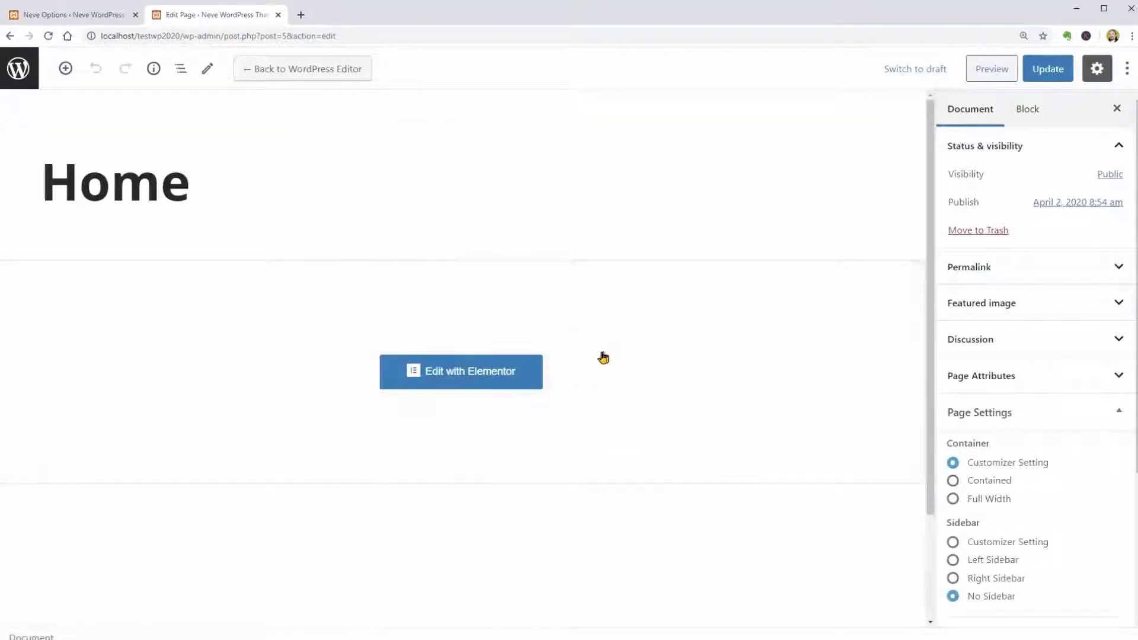
click(497, 381)
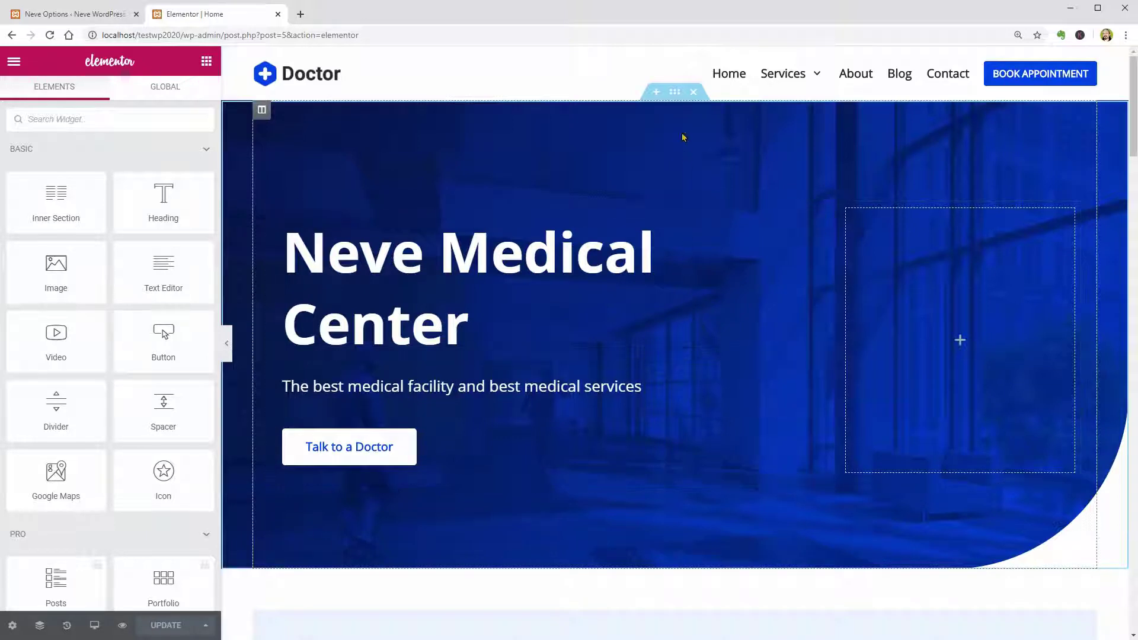
Replace the hero section's background overlay image with the doctor-10 building photo from the media library
click(674, 94)
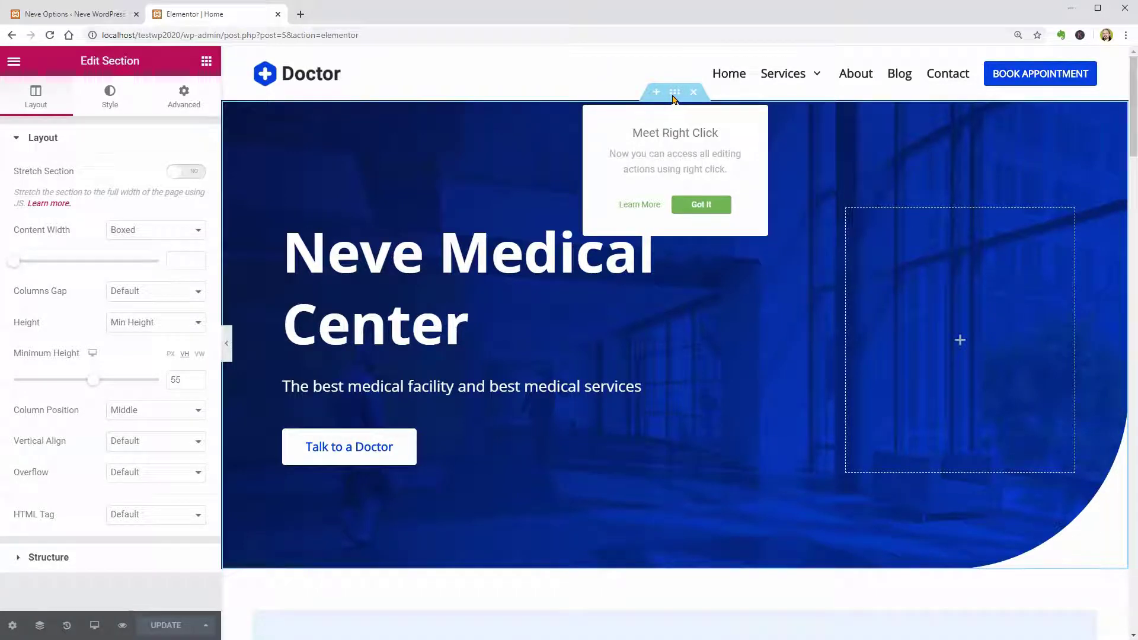
click(114, 110)
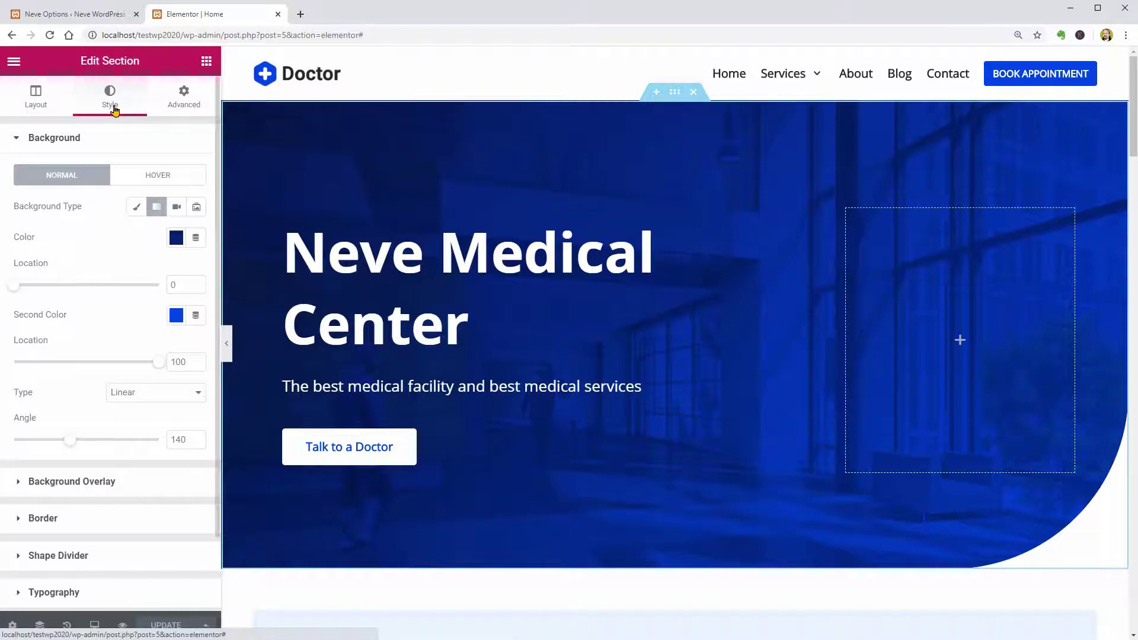
click(59, 479)
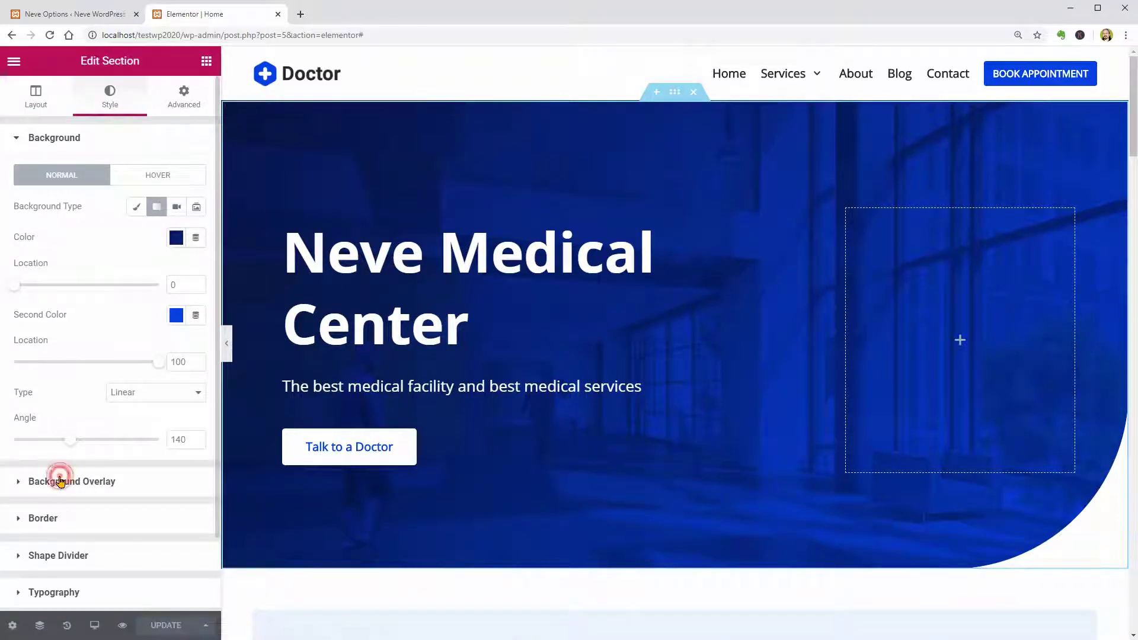
click(85, 372)
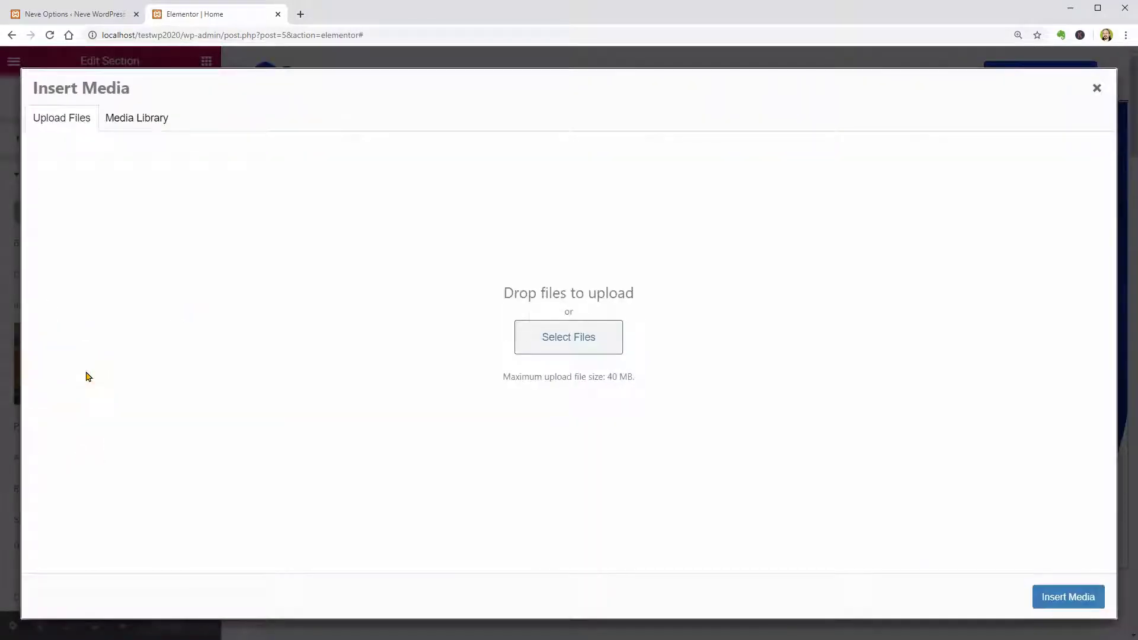
click(150, 126)
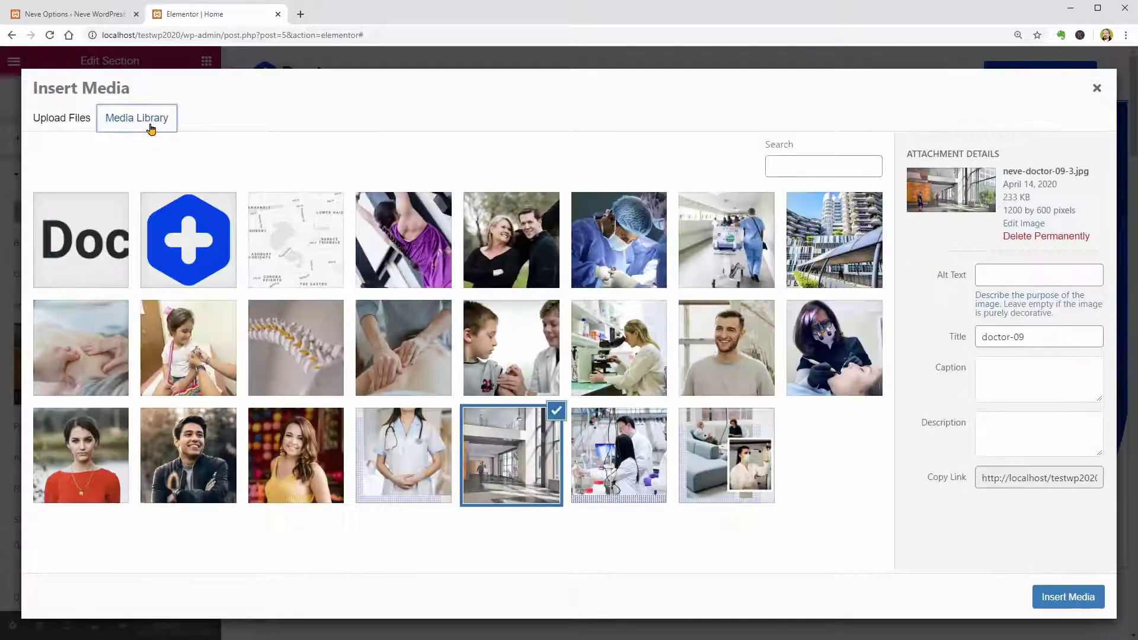
click(800, 254)
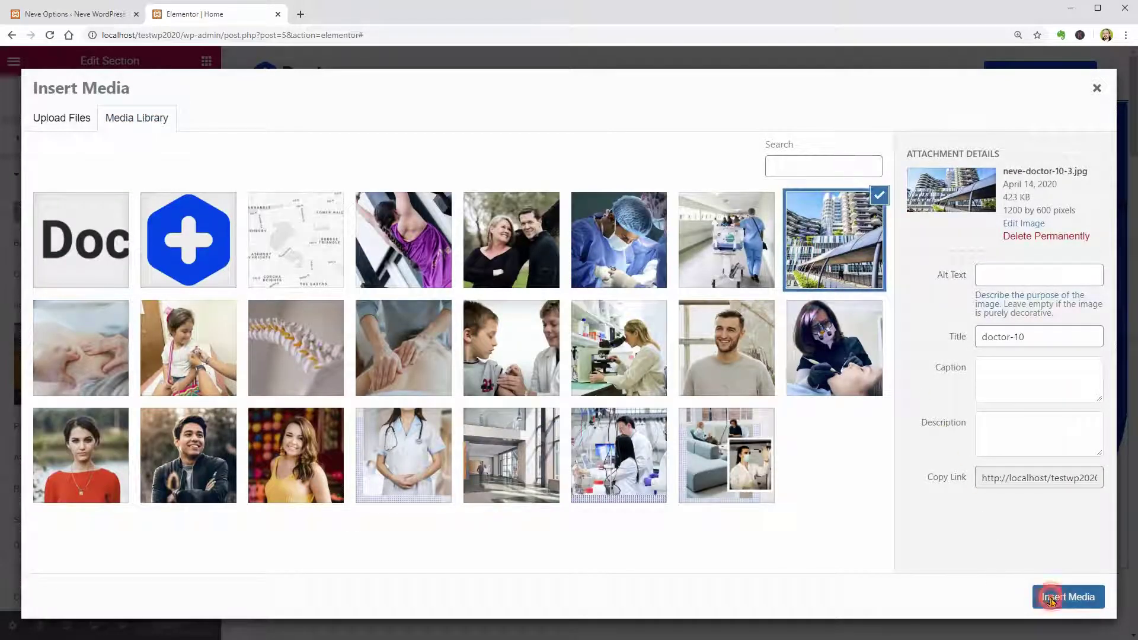
click(1052, 598)
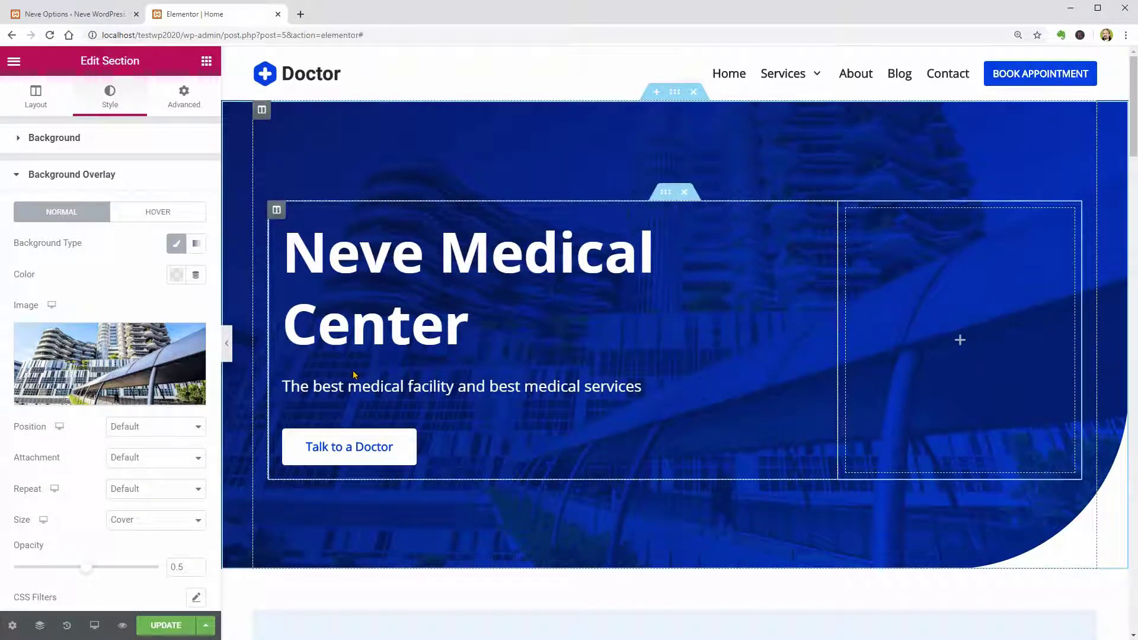
Remove the hero section's overlay image and try the Classic, Gradient and Video background types for the section
mouse_move(122, 367)
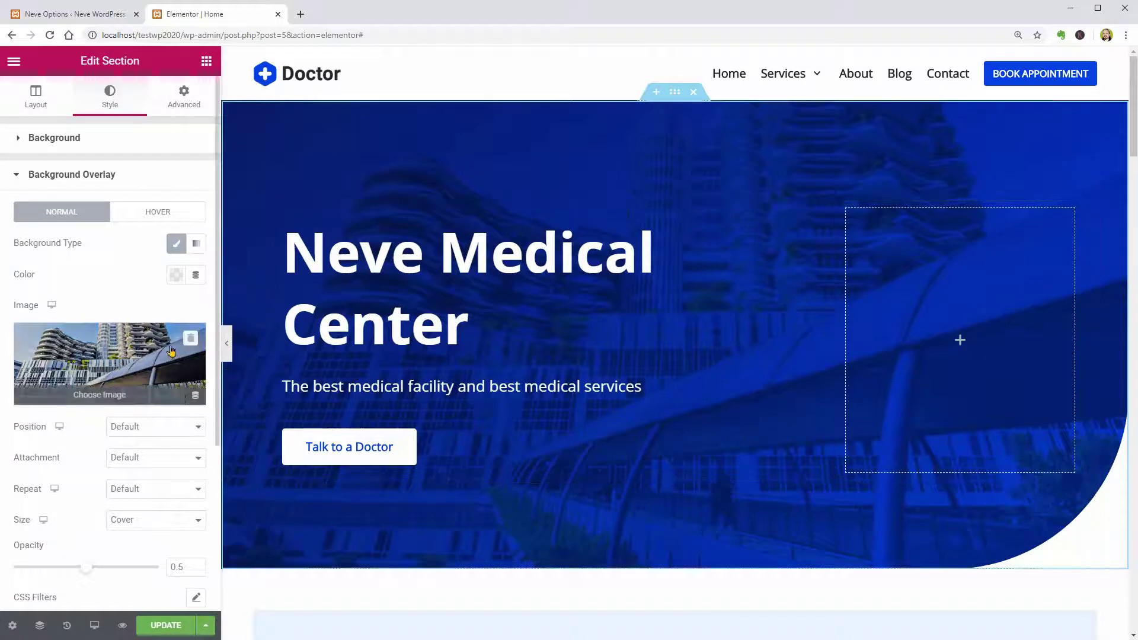
click(190, 340)
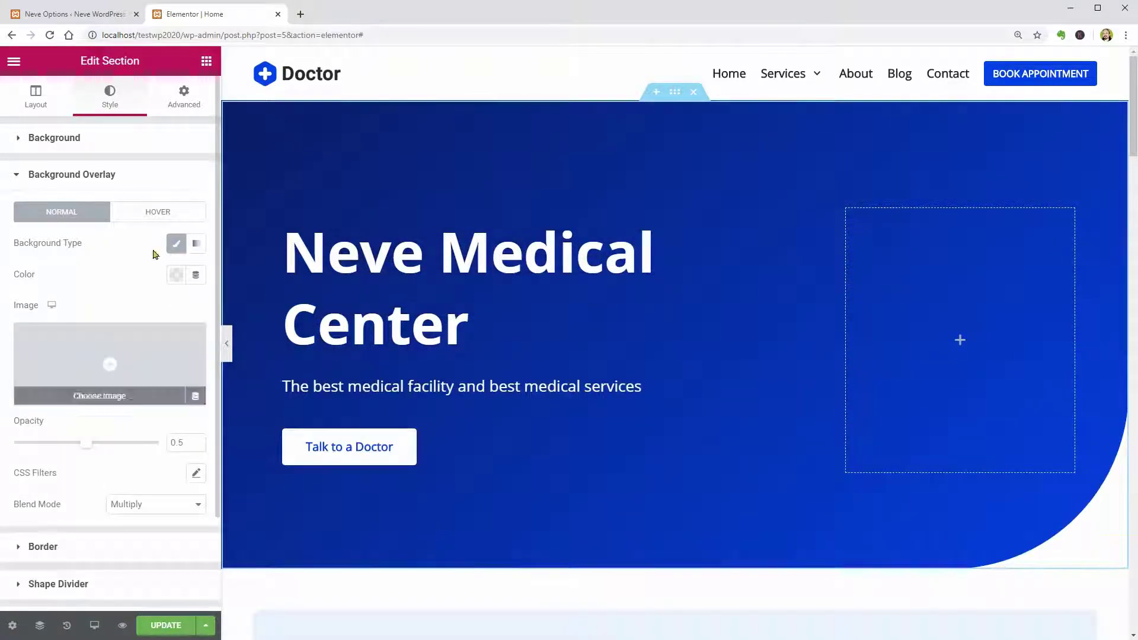
click(61, 143)
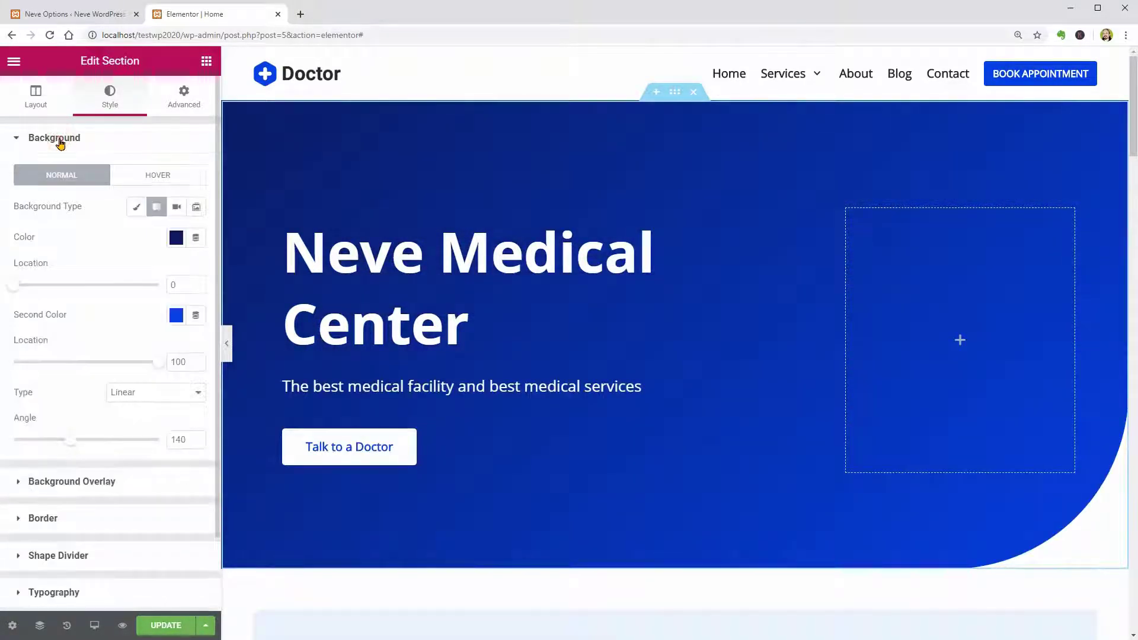
click(136, 207)
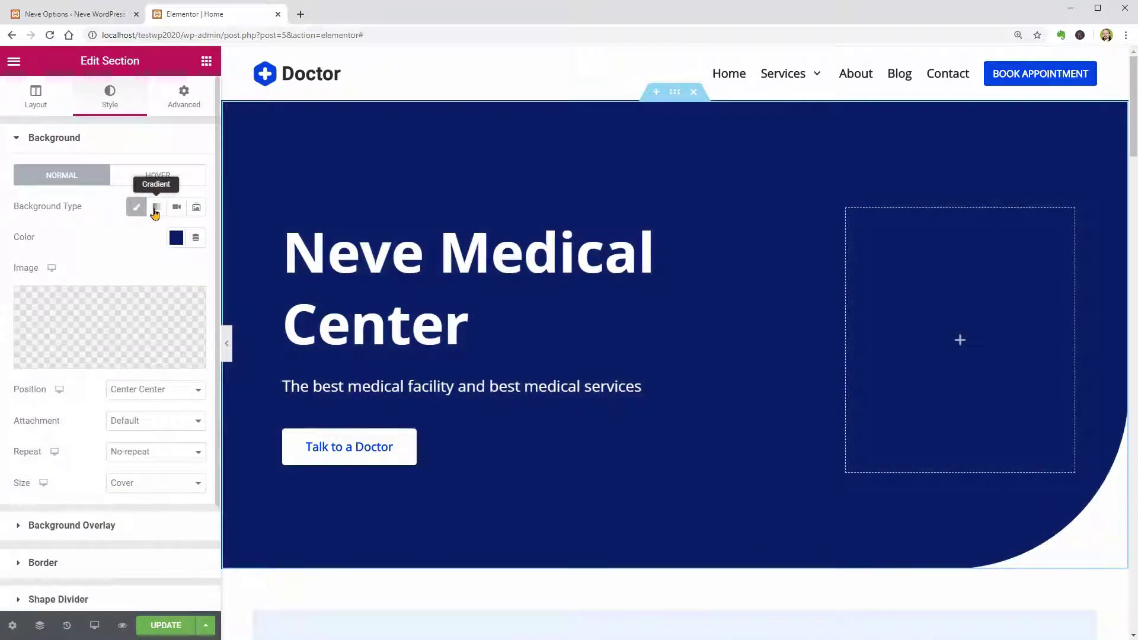
click(156, 208)
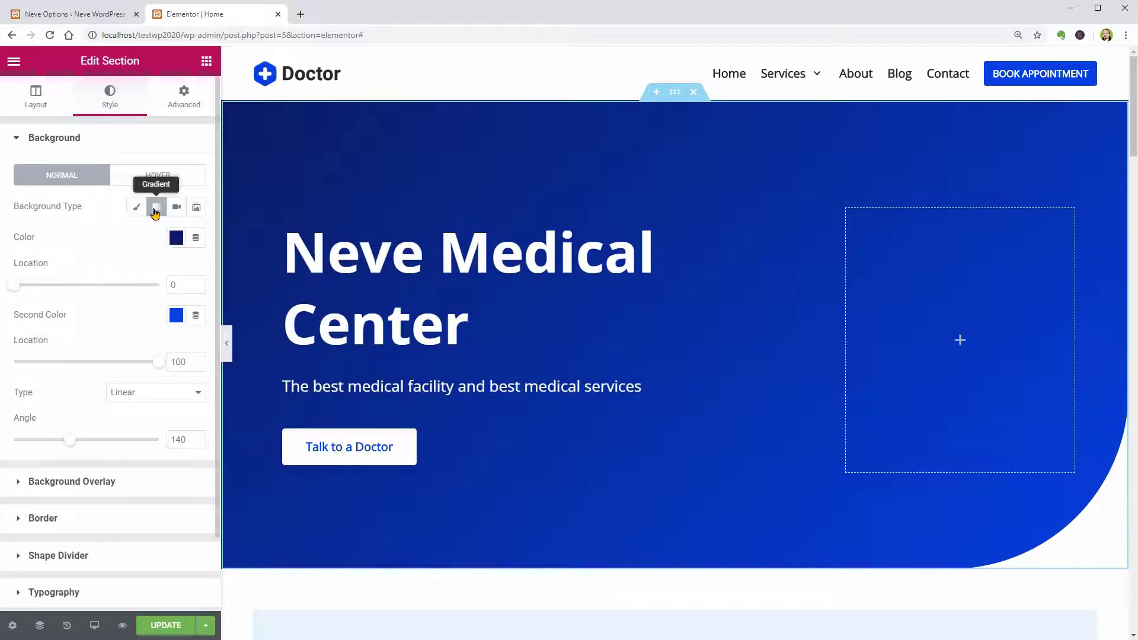
click(177, 209)
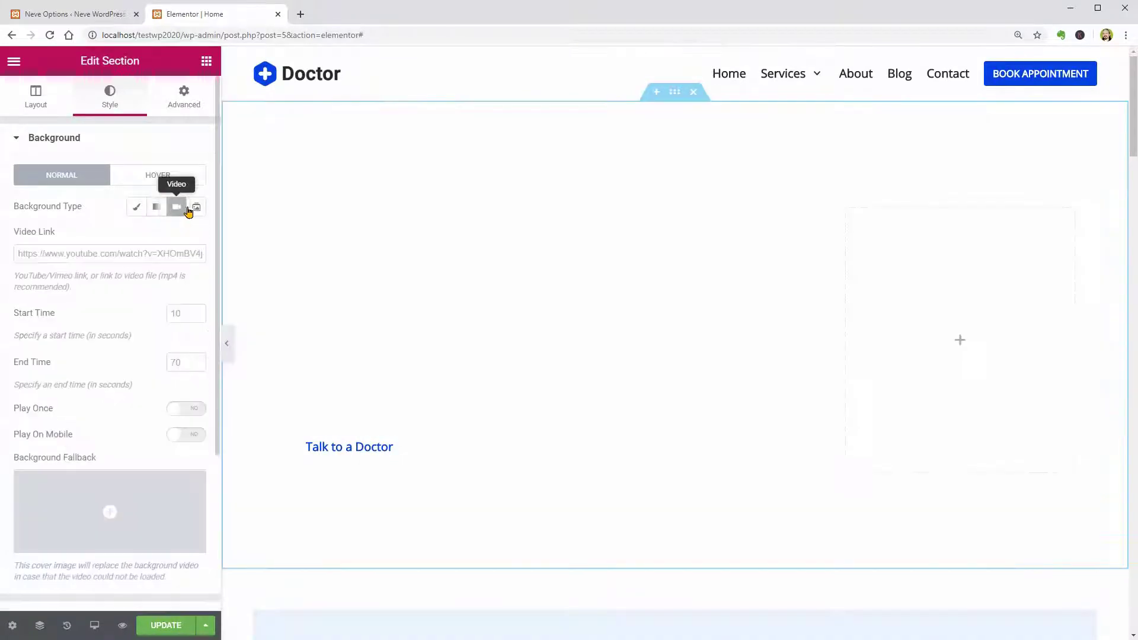
Give the hero section a slideshow background with the building, hospital corridor and surgeon images, and enable the Ken Burns Effect
click(193, 210)
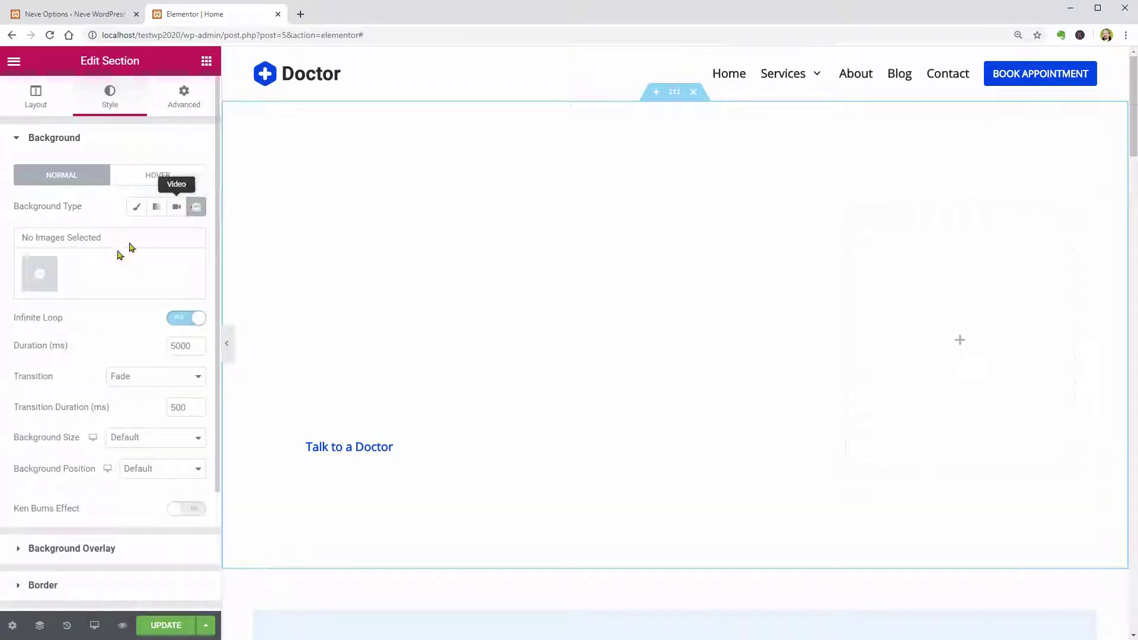
click(51, 286)
click(351, 367)
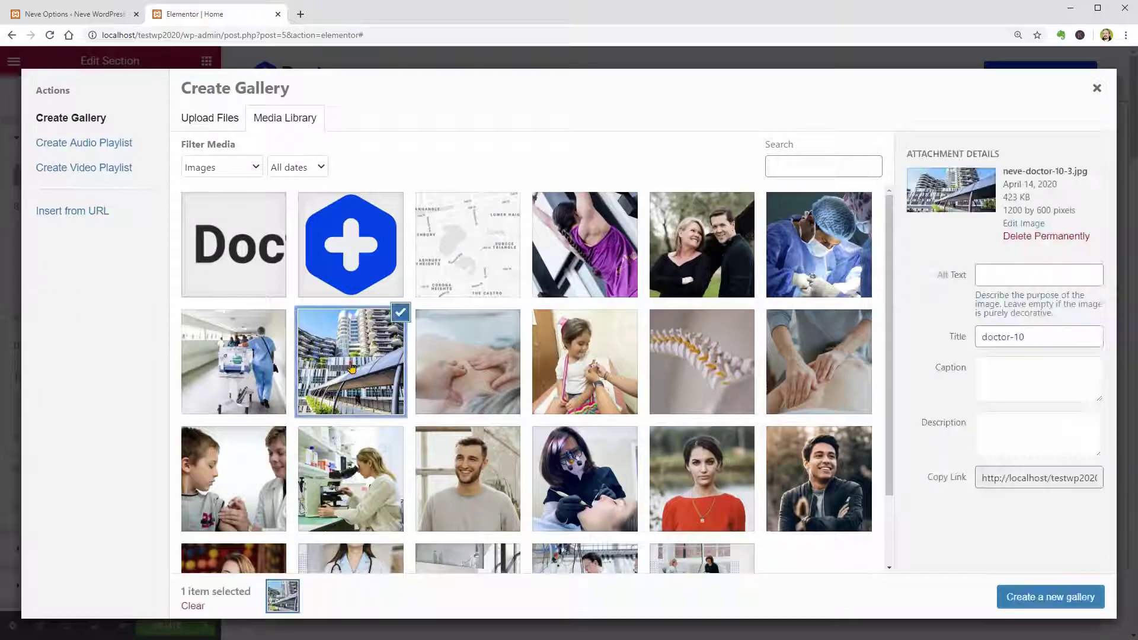
click(274, 372)
click(818, 246)
click(1035, 595)
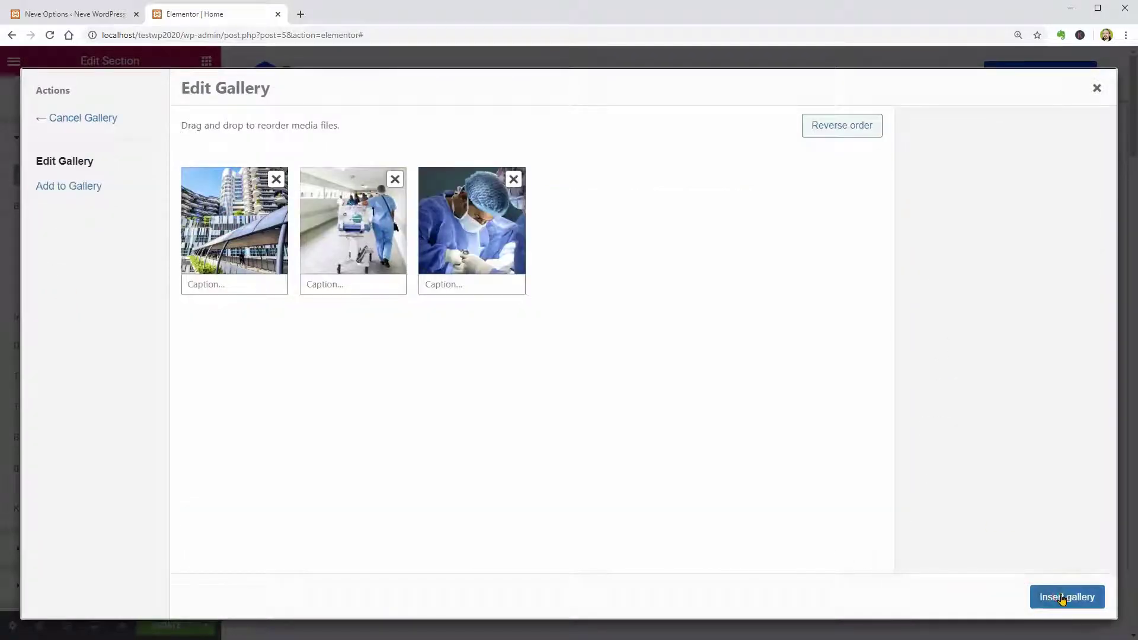
click(1062, 598)
click(185, 509)
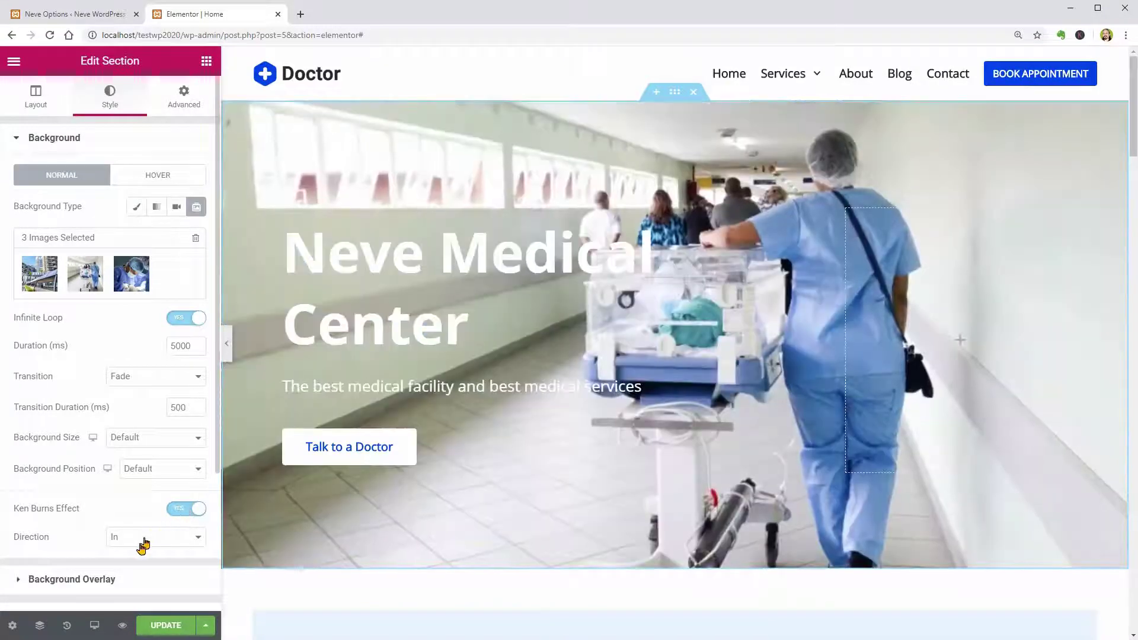
Try light blue #6EC1E4 as the hero section's background overlay color and choose the dark grey preset instead
click(98, 580)
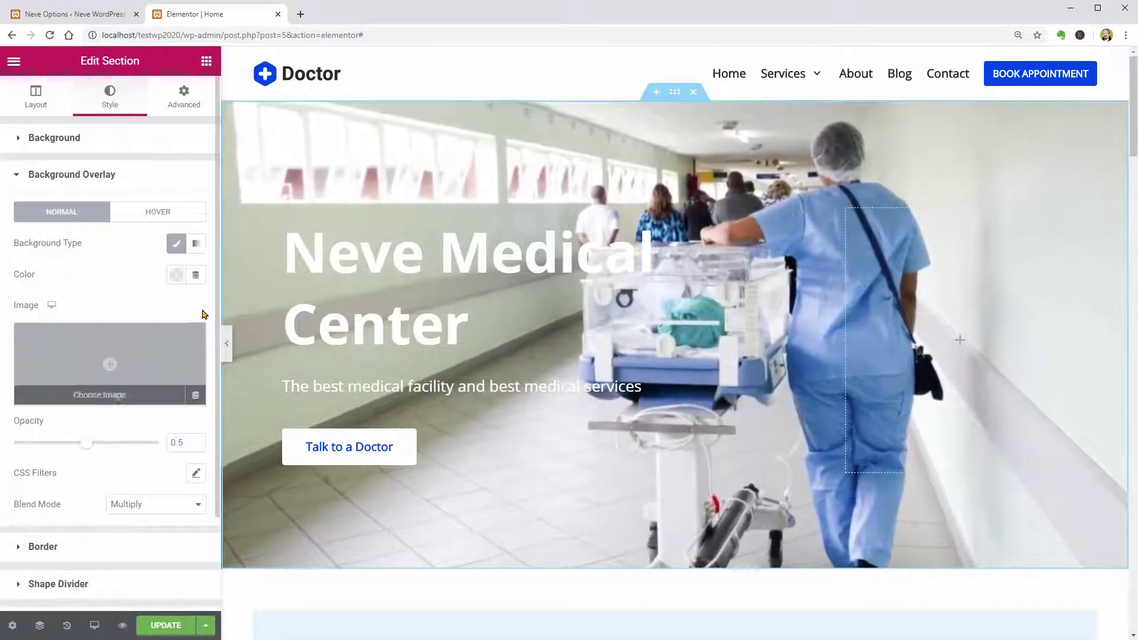
click(172, 280)
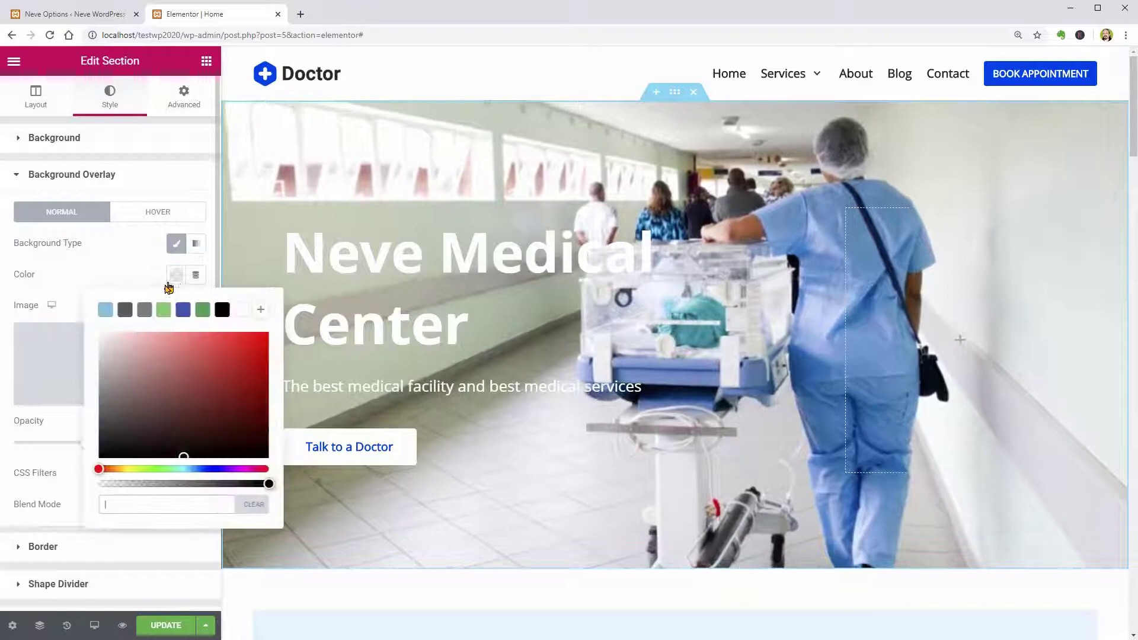
click(105, 310)
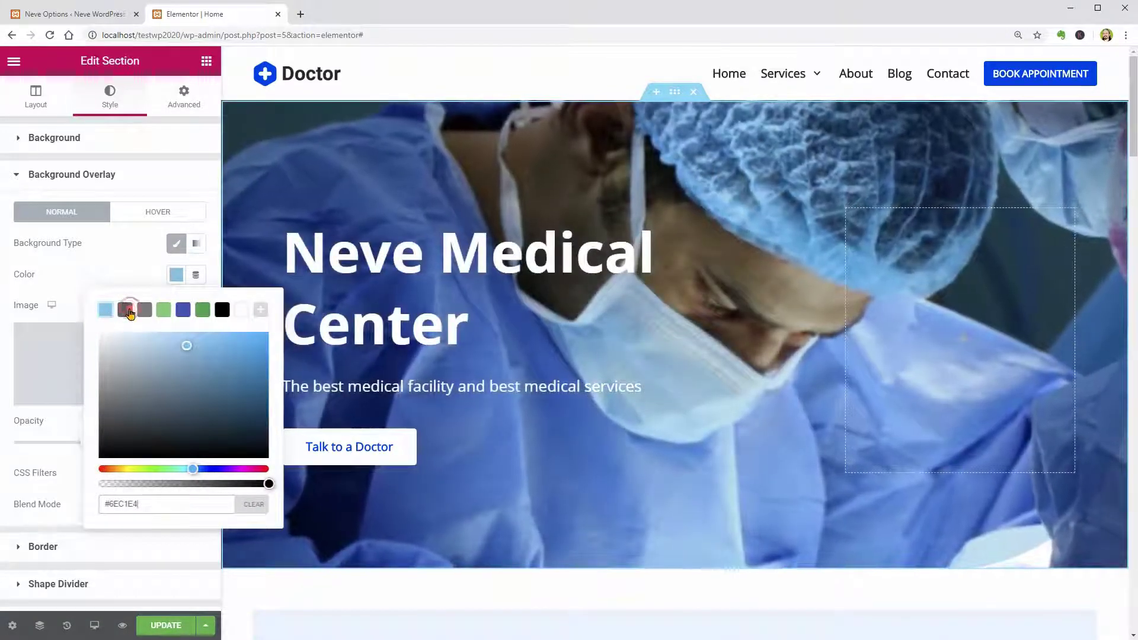
Reset the "Neve Medical Center" heading's text shadow to default, try light blue #6EC1E4 as text color, and set it back to white
click(534, 326)
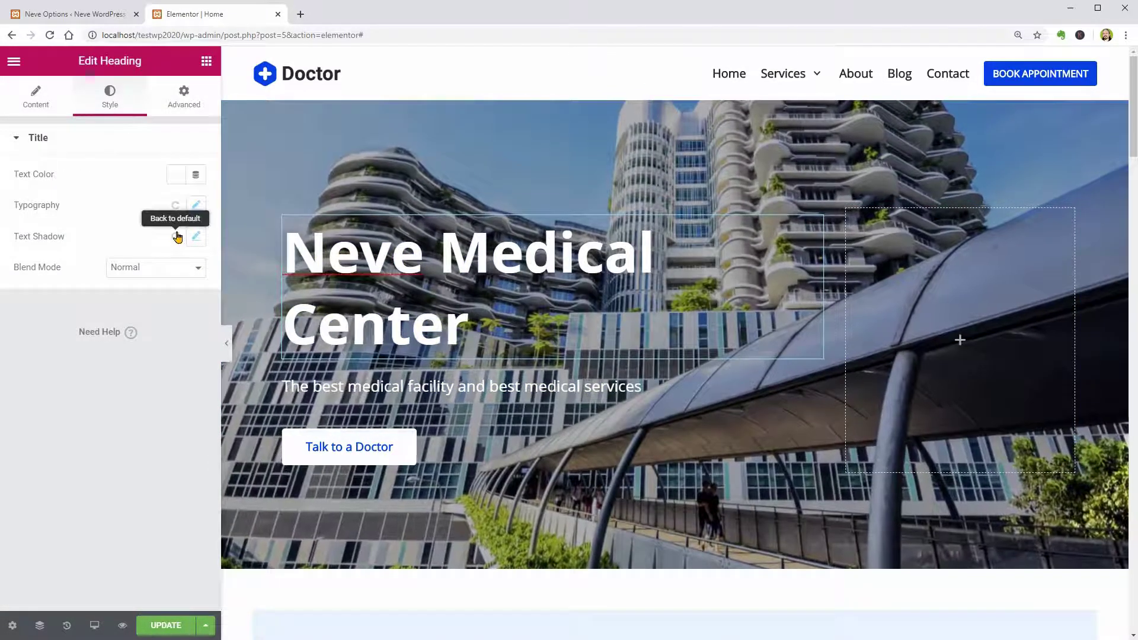
click(175, 236)
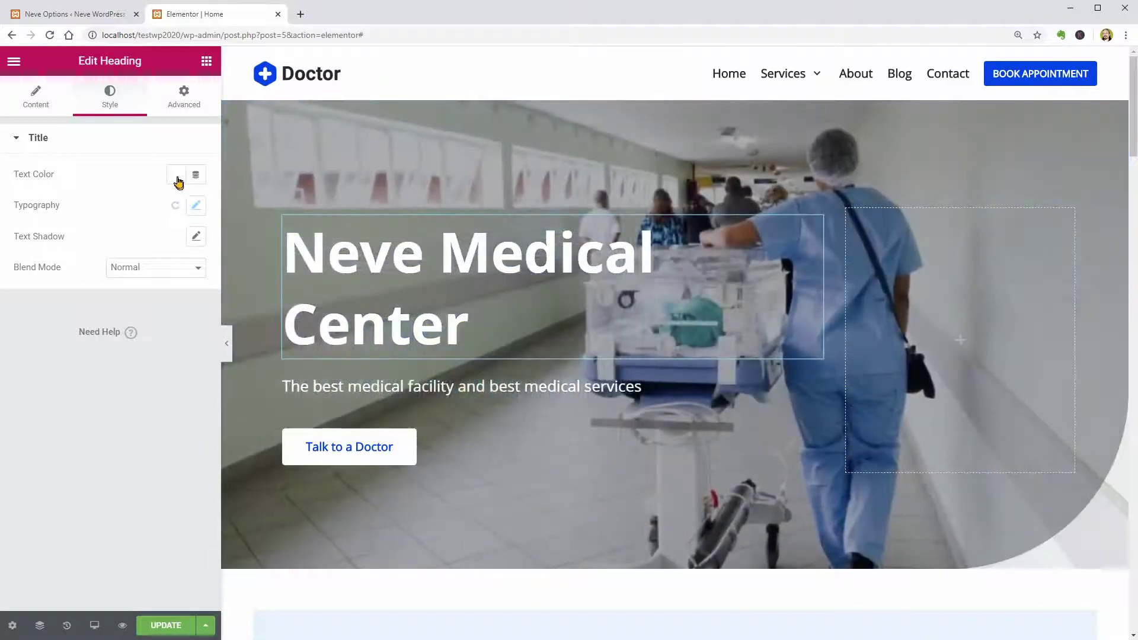
click(177, 178)
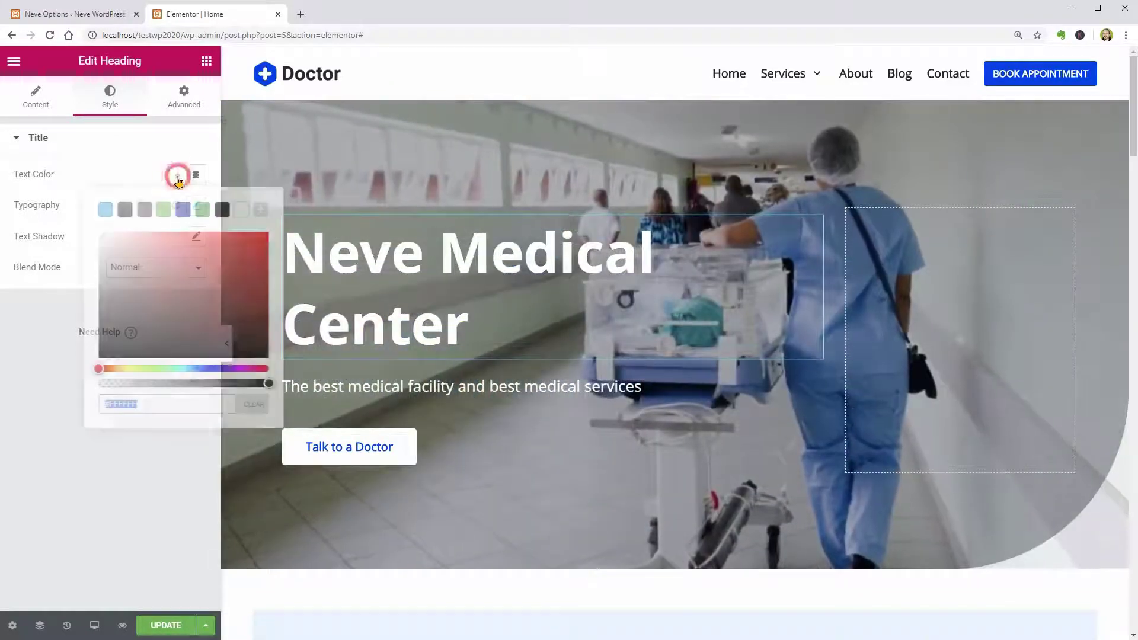
click(107, 207)
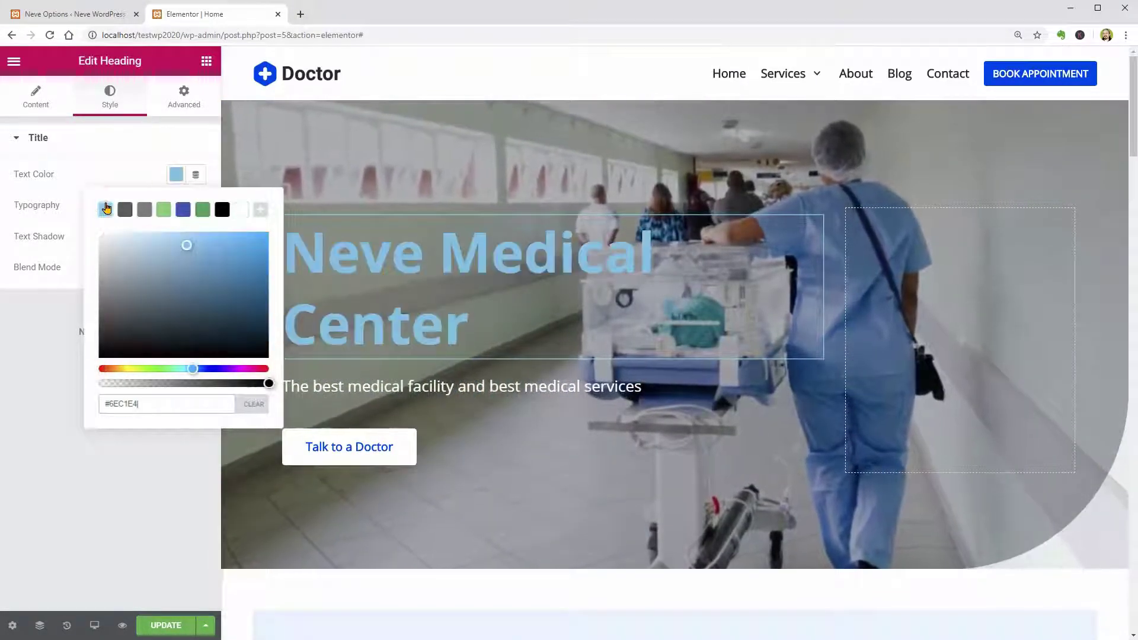
click(240, 211)
click(174, 177)
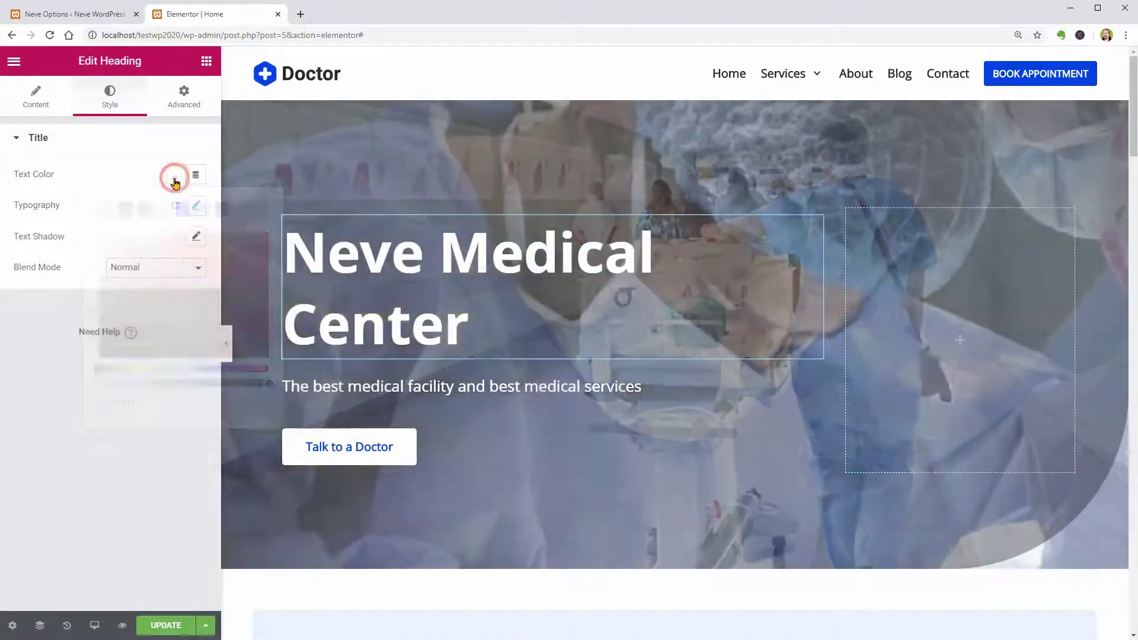
Set the "Neve Medical Center" heading's font size to 64 px
click(196, 205)
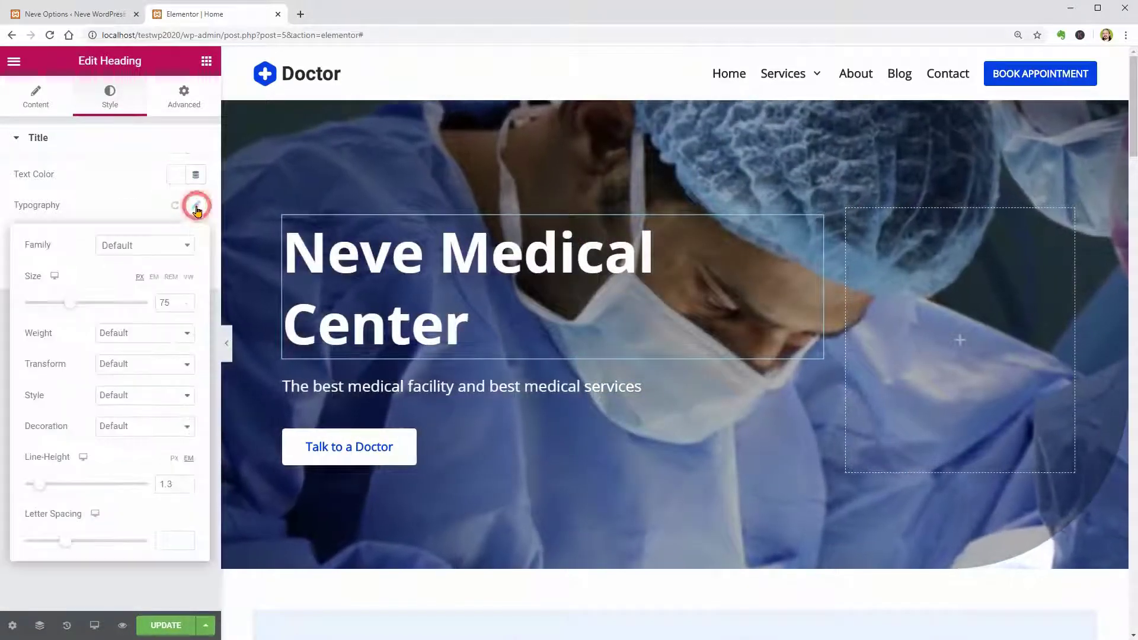
drag(57, 308, 64, 304)
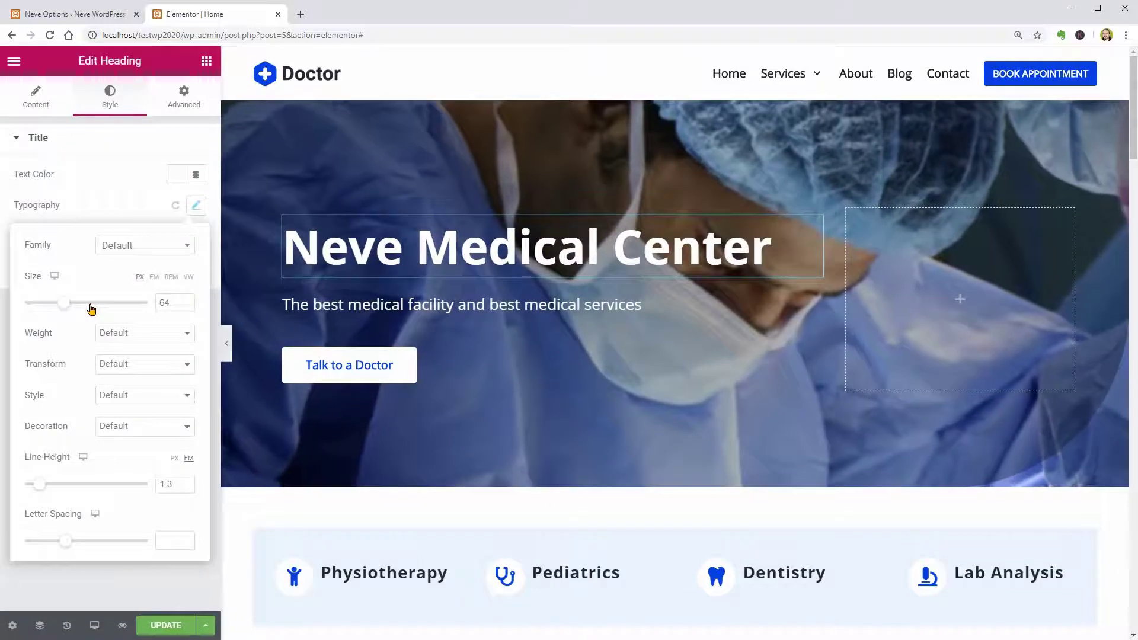
Search the widgets for "counter" and place a Counter in the empty column beside the hero heading
click(207, 64)
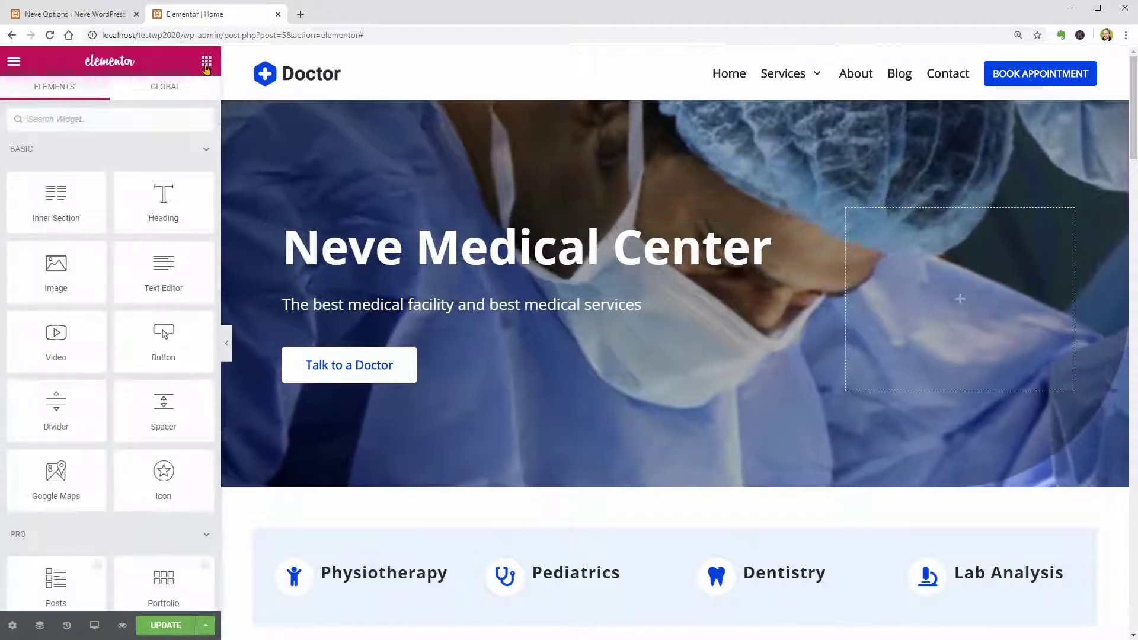
click(115, 123)
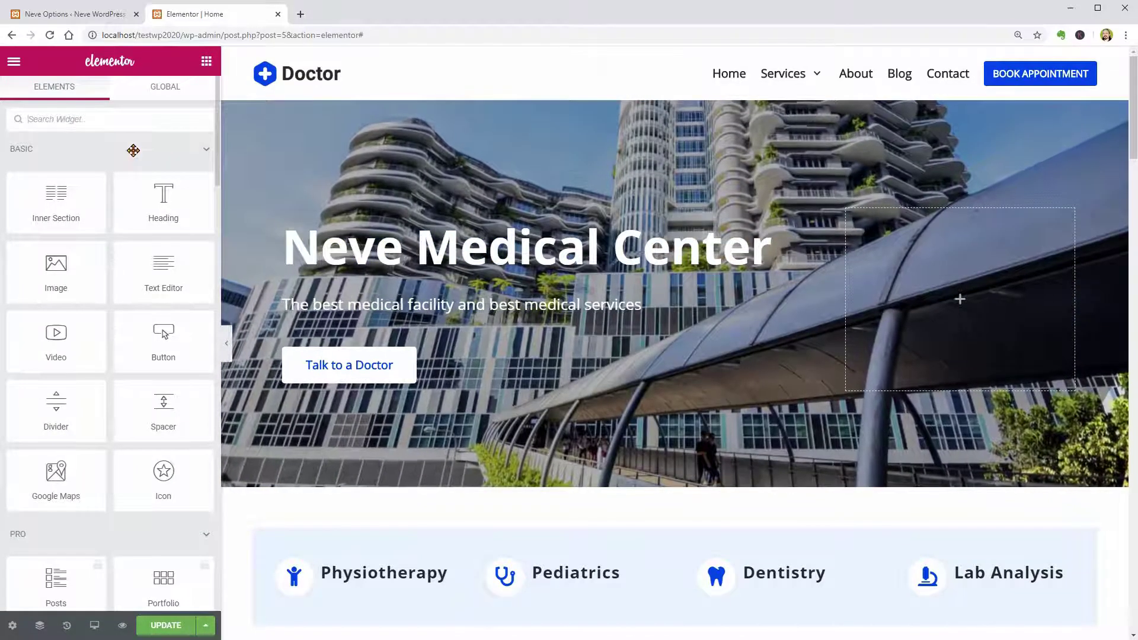
text(rating)
key(BackSpace)
key(BackSpace)
key(BackSpace)
key(BackSpace)
key(BackSpace)
key(BackSpace)
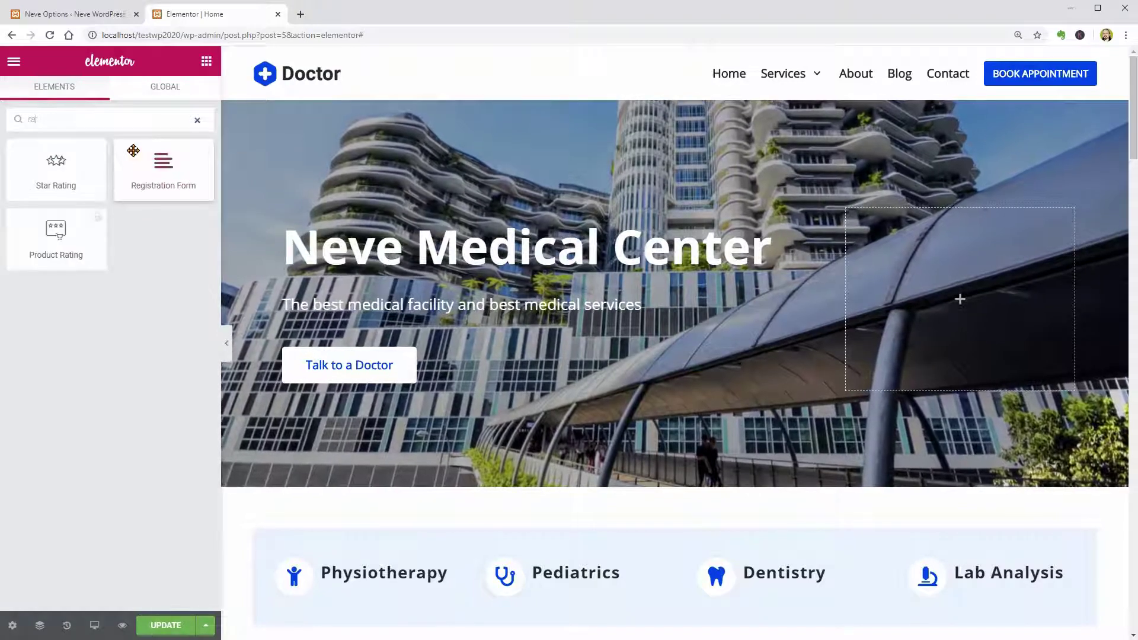
text(counter)
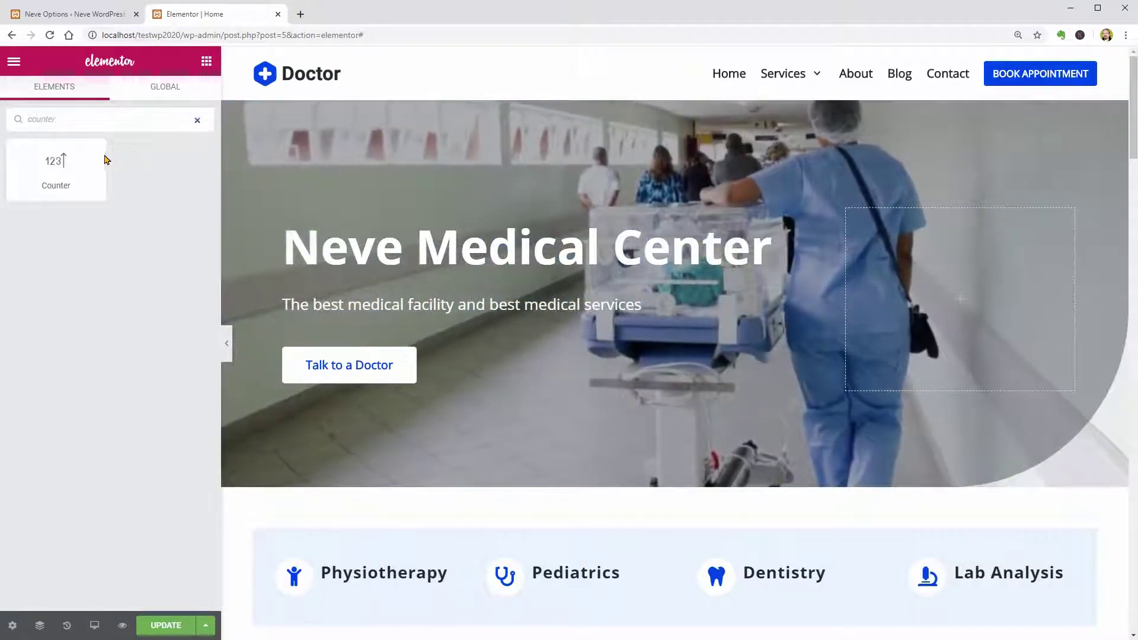
drag(102, 166, 925, 307)
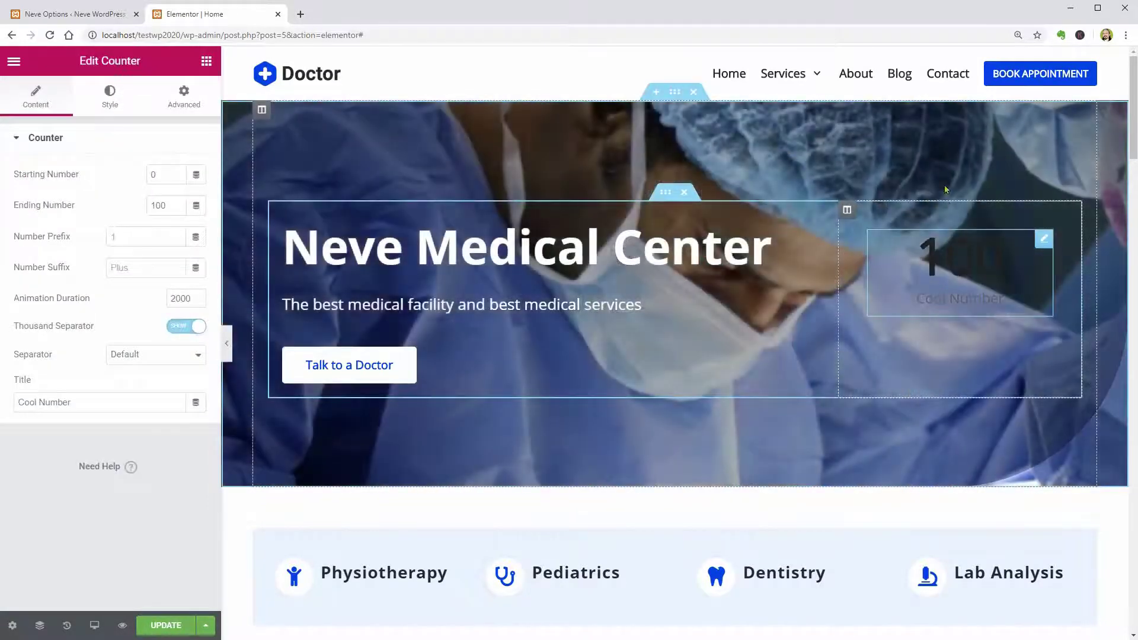
Open the Contact page in a new browser tab and start editing it with Elementor
right_click(943, 85)
click(972, 94)
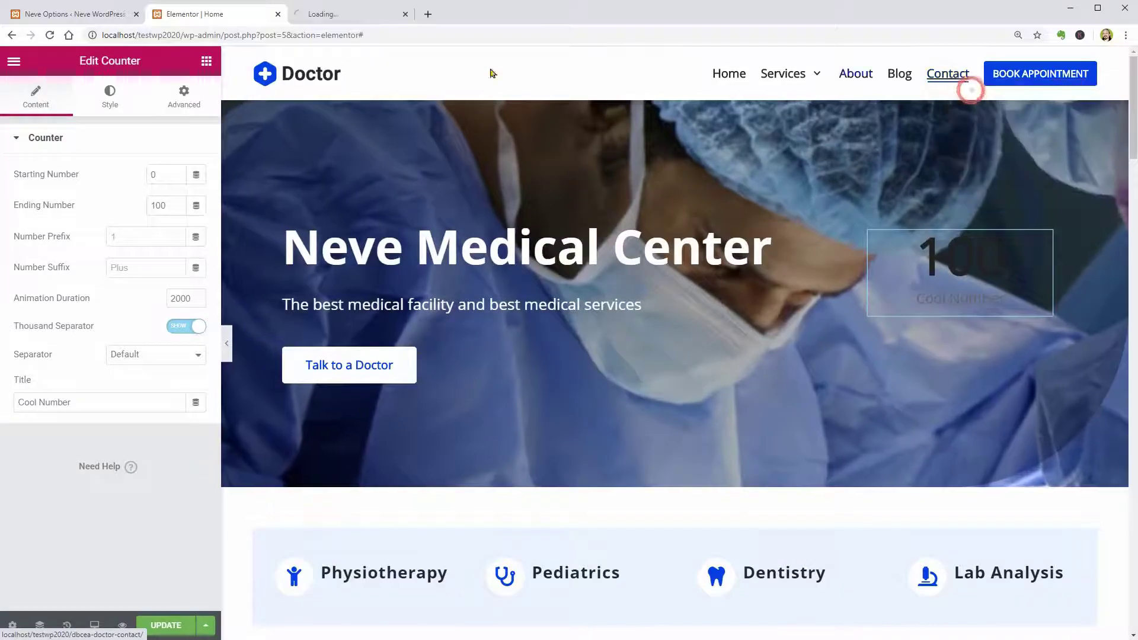
click(329, 24)
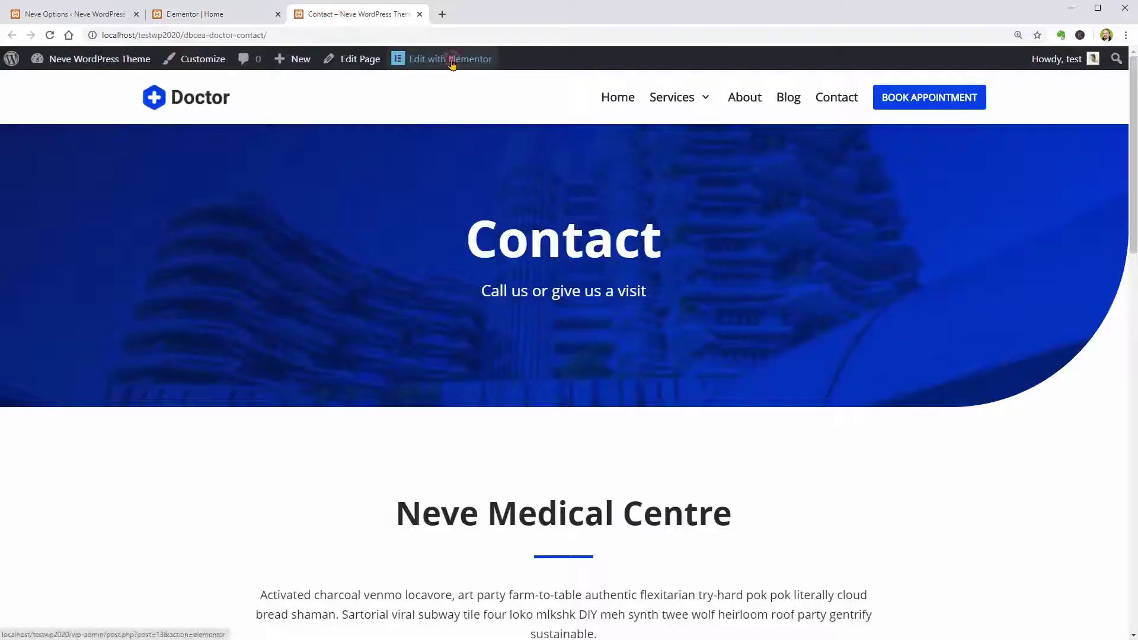
click(455, 56)
Copy the Contact page's whole "Get In Touch" section, including the office details and the message form
scroll(676, 343, down, 15)
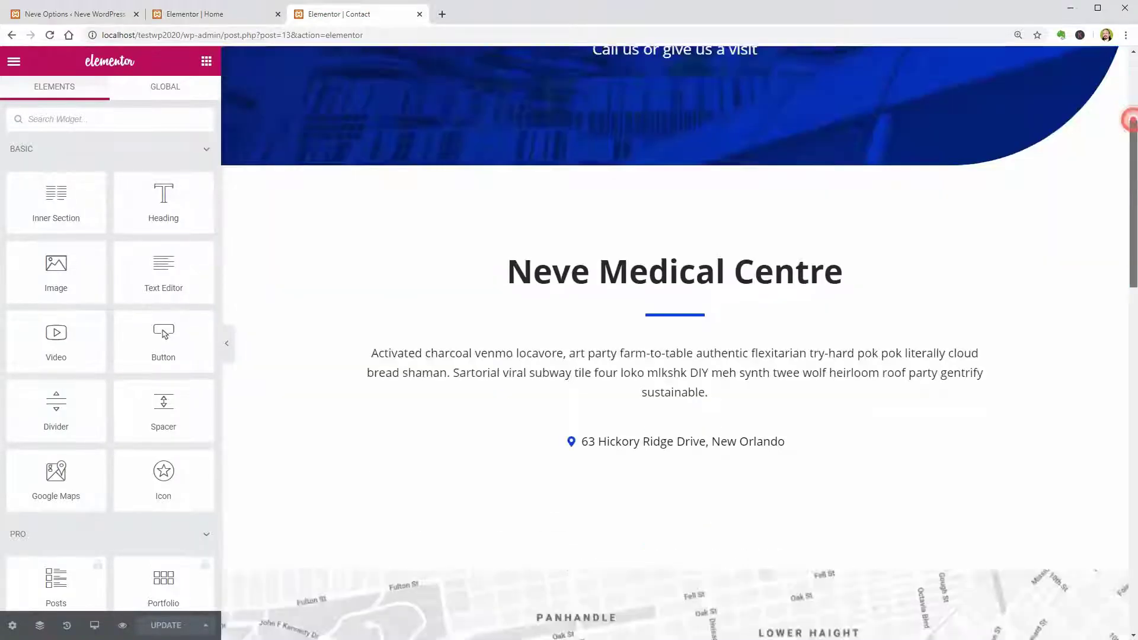
scroll(670, 143, up, 7)
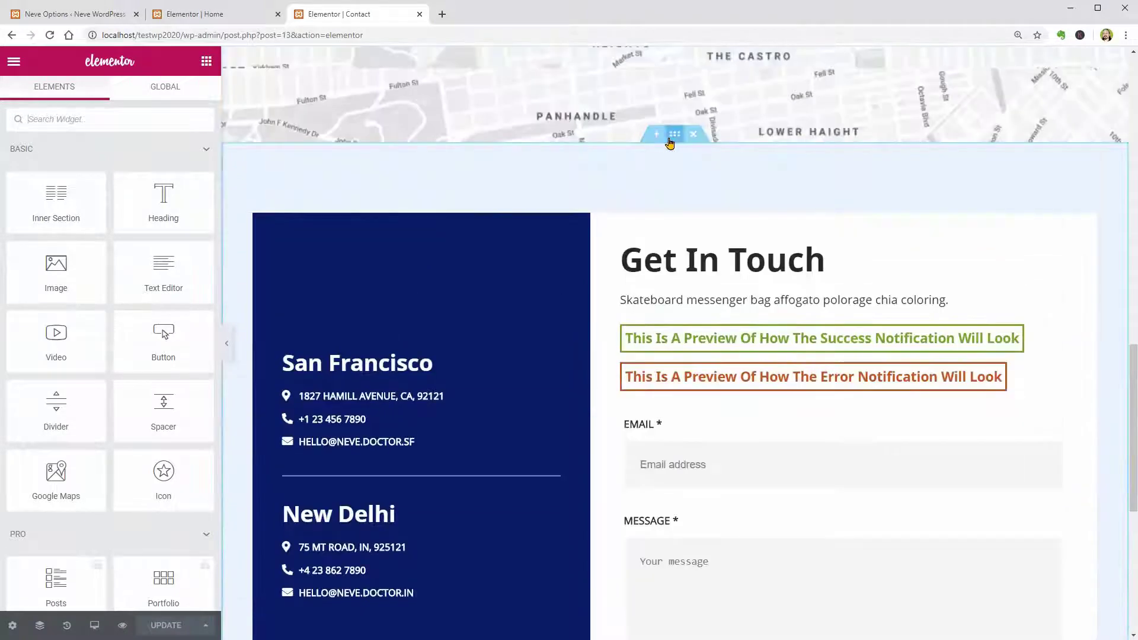
right_click(676, 143)
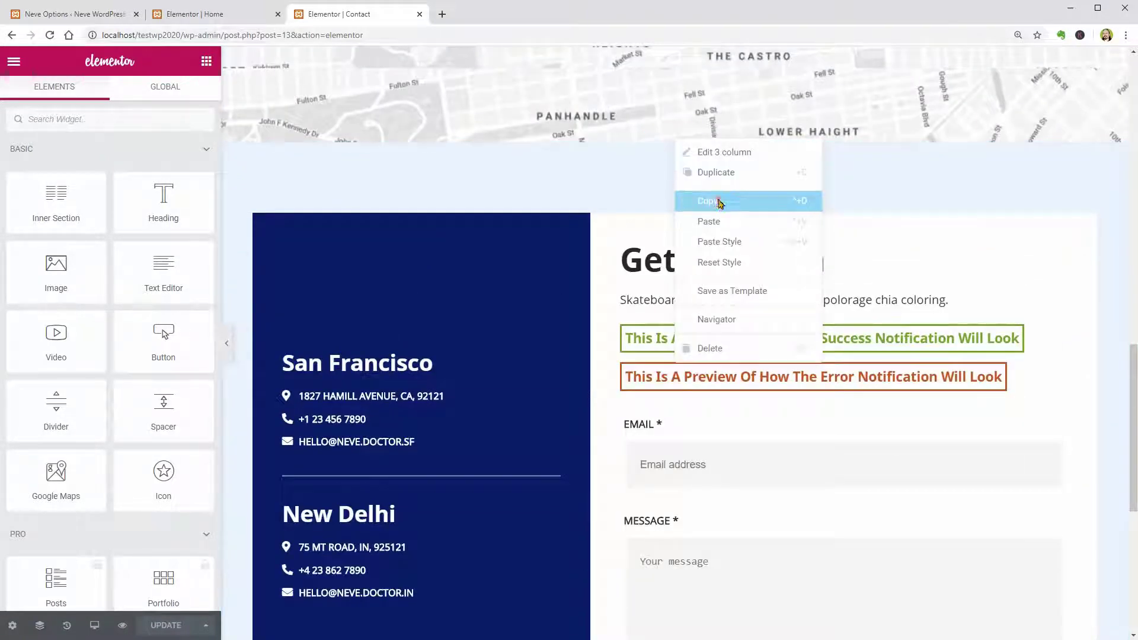
click(717, 202)
Paste the copied contact section at the end of the home page, below Patients Testimonials, and update the page
click(237, 15)
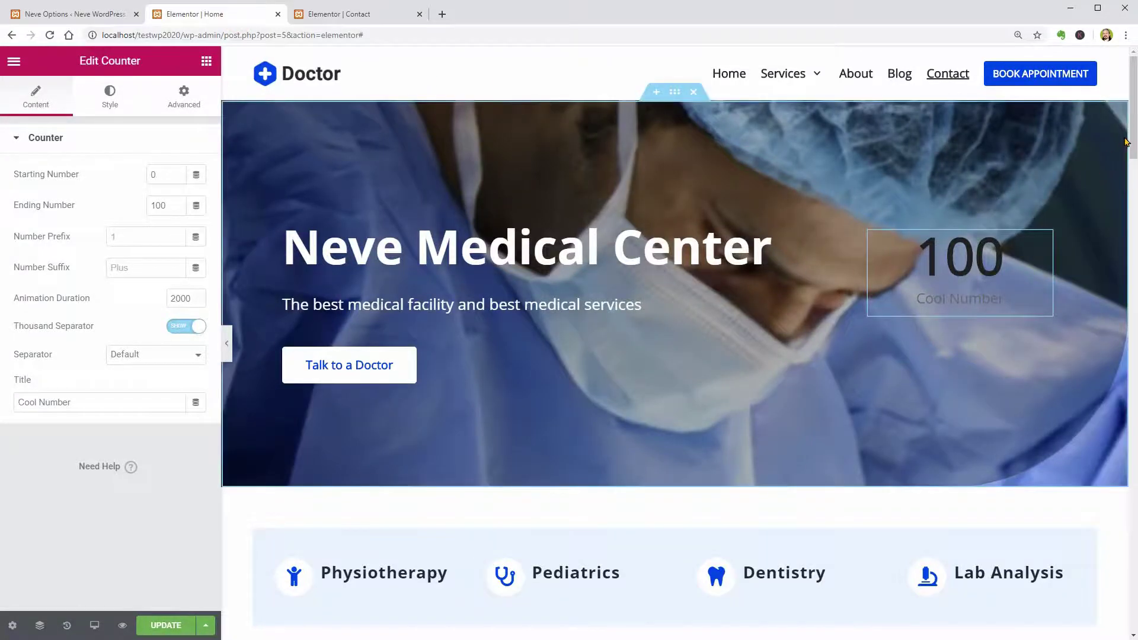
drag(1126, 142, 1126, 601)
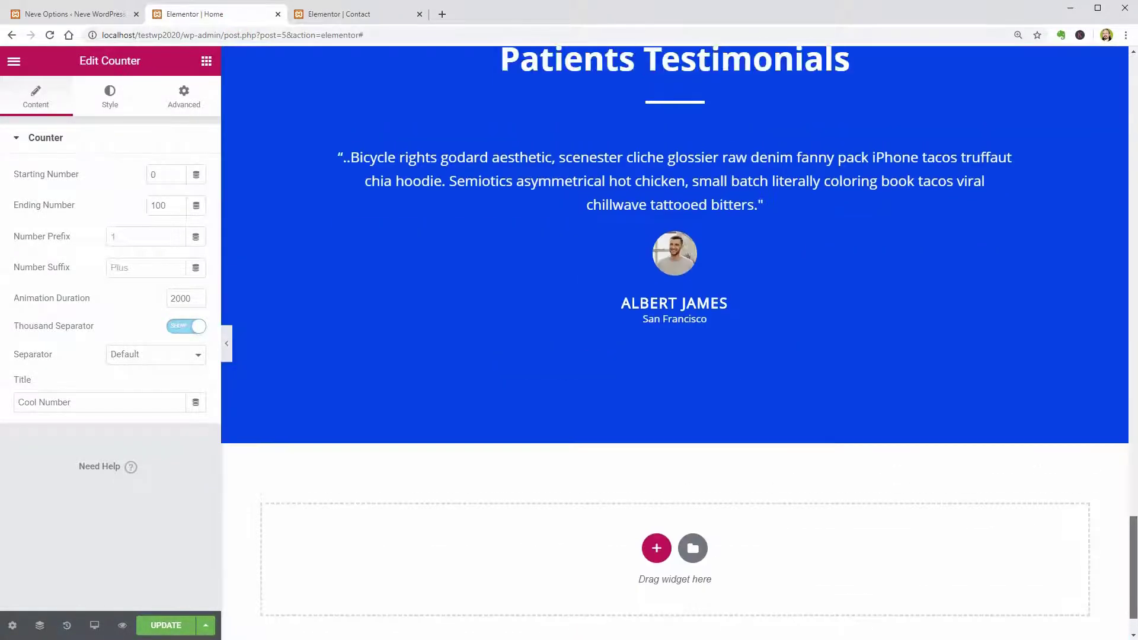
scroll(753, 491, down, 2)
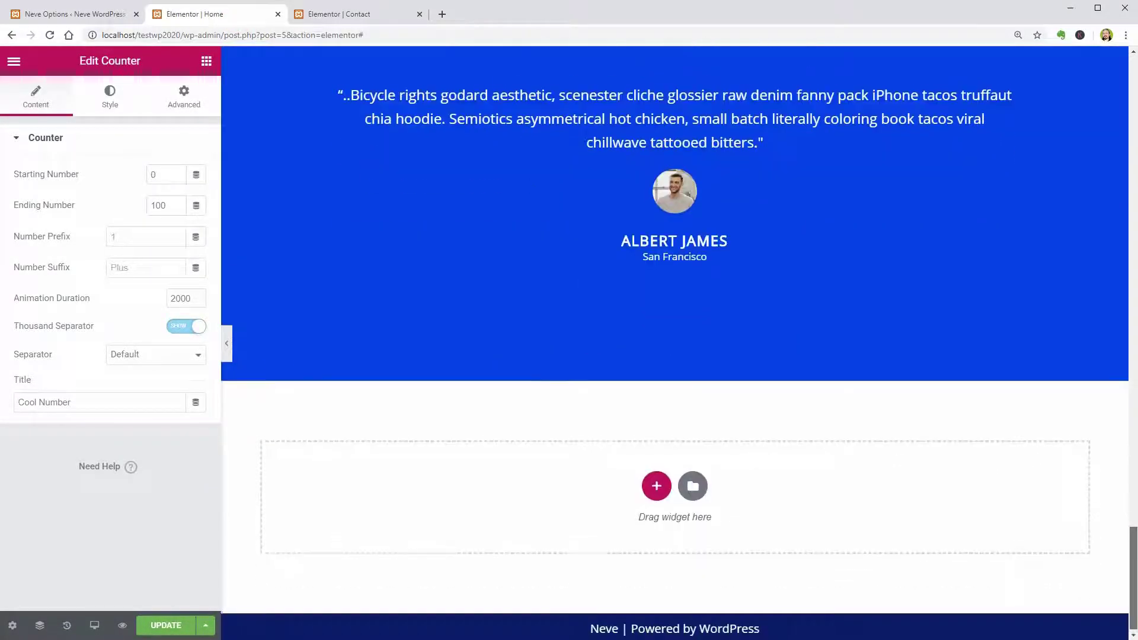
right_click(658, 493)
click(693, 503)
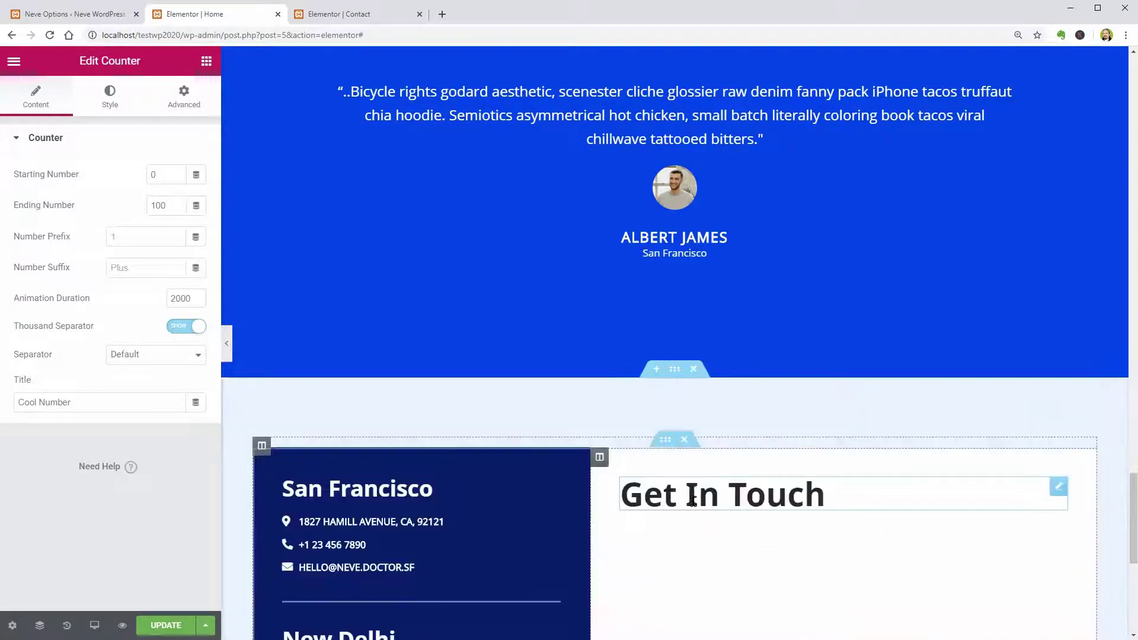
scroll(1133, 527, down, 6)
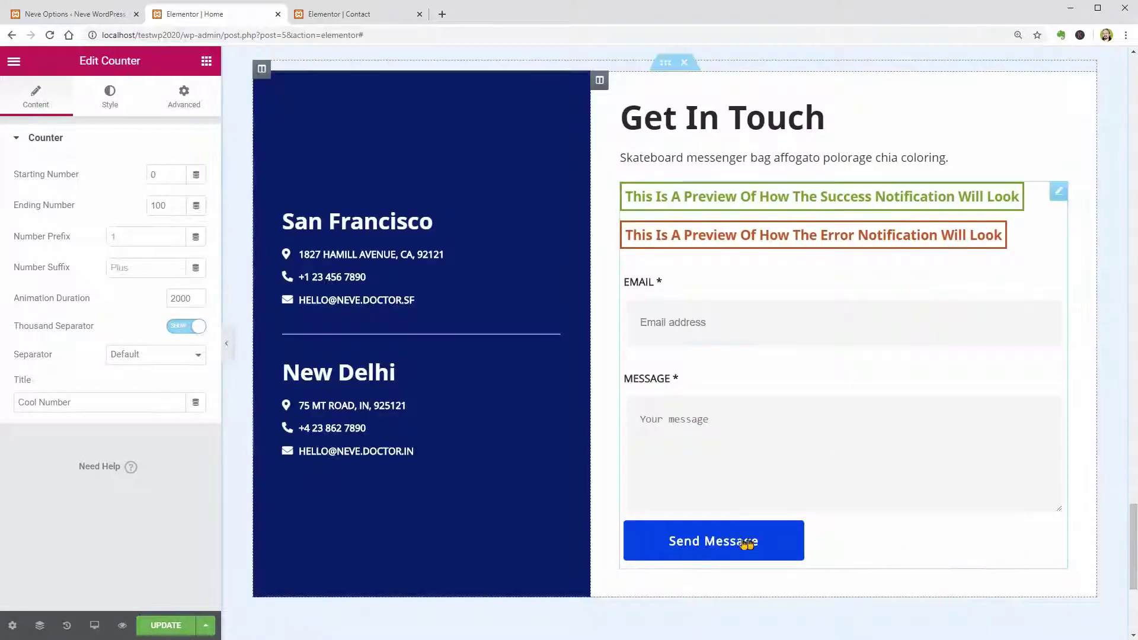
click(166, 625)
Open the site's About page in a new tab and look through the About, Services and Service details pages
scroll(652, 356, up, 20)
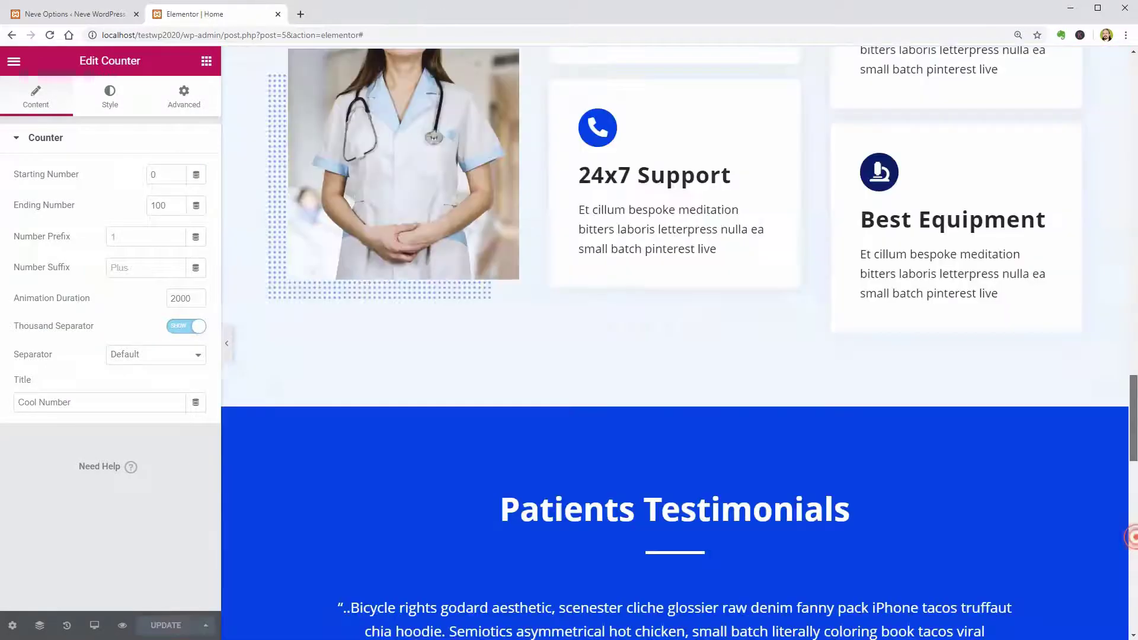
right_click(859, 74)
click(911, 84)
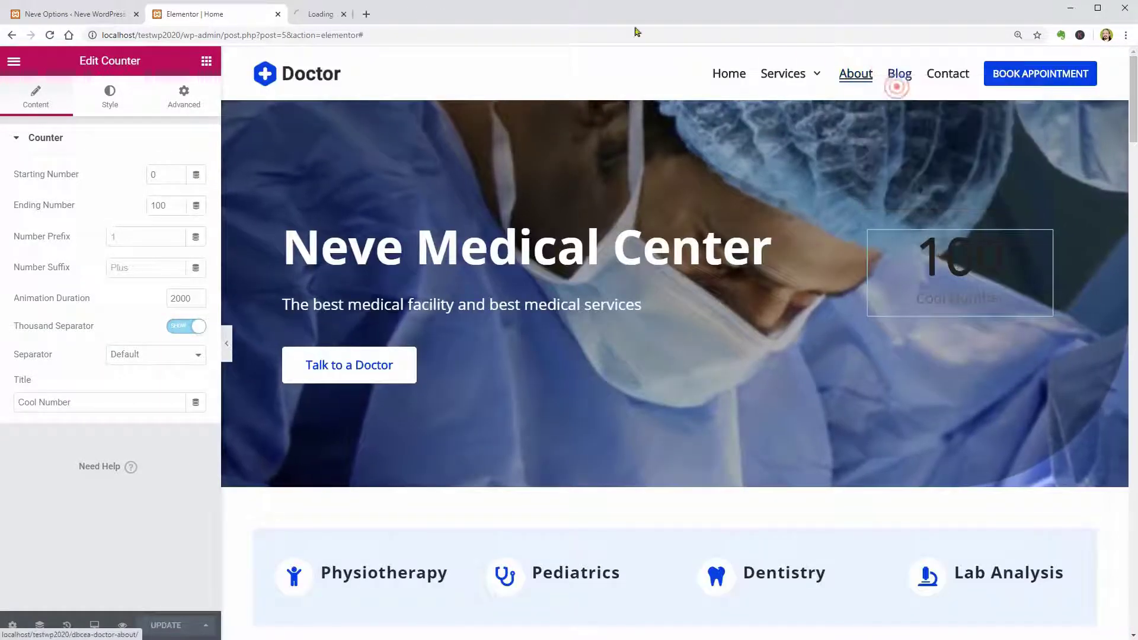
click(358, 15)
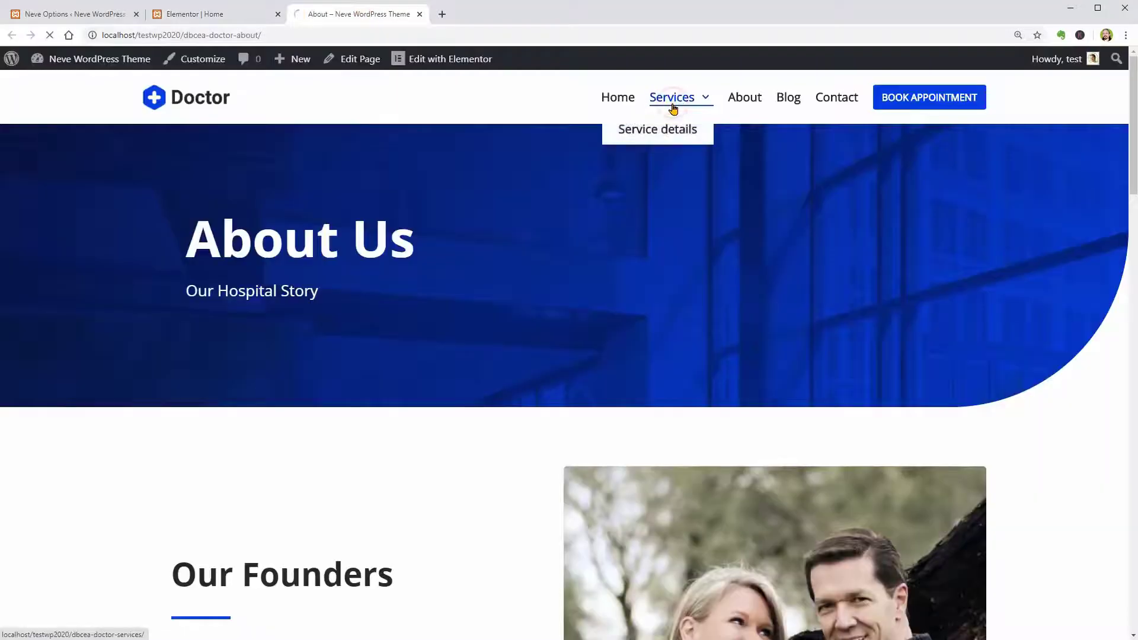
click(674, 108)
scroll(923, 254, down, 2)
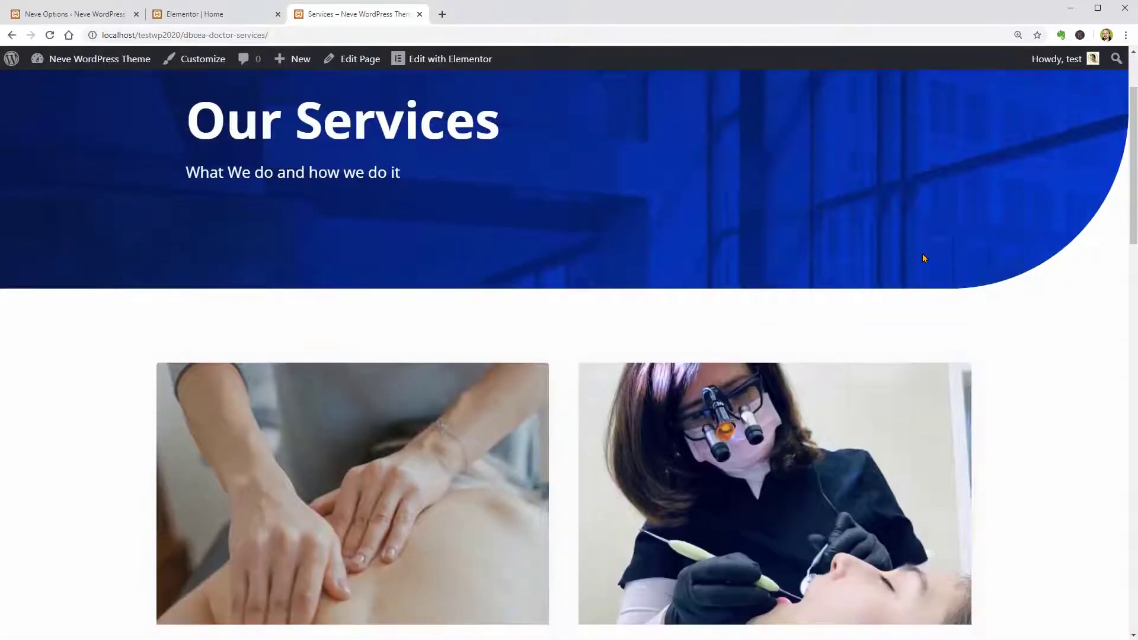
scroll(922, 254, up, 2)
mouse_move(680, 112)
click(666, 133)
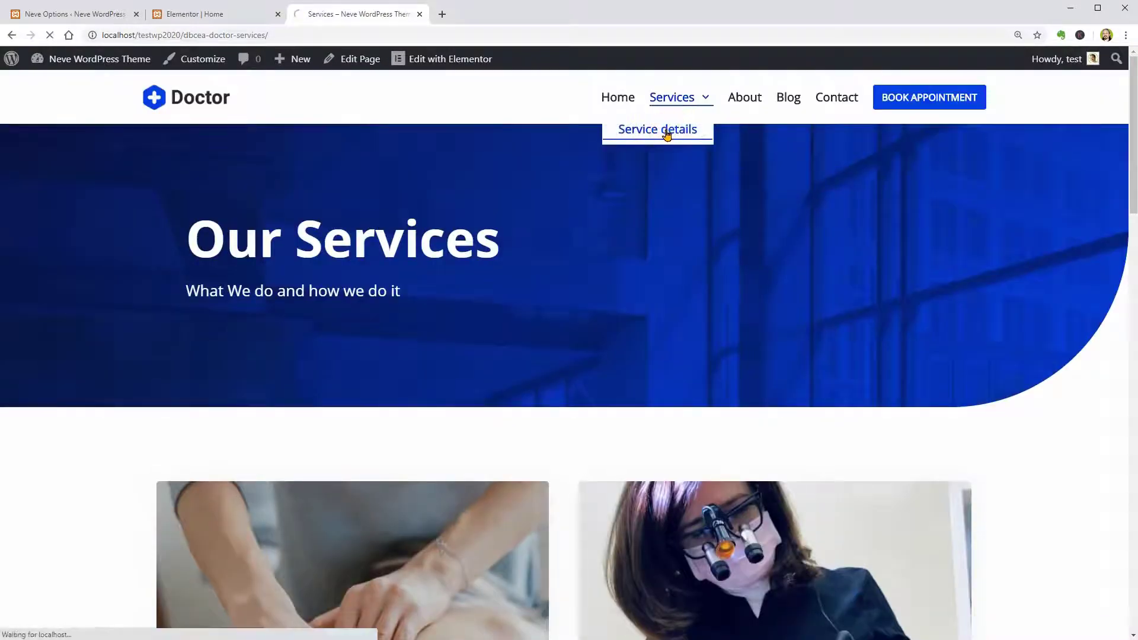
drag(1129, 160, 1129, 65)
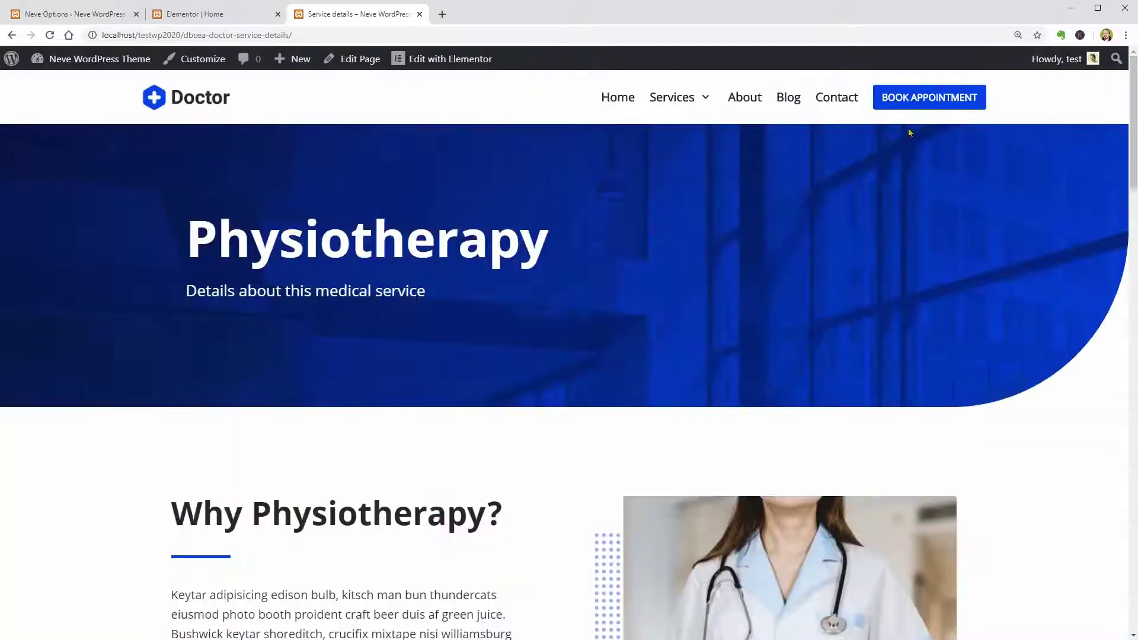
Open the Blog page and look through its list of posts down to the footer
click(784, 104)
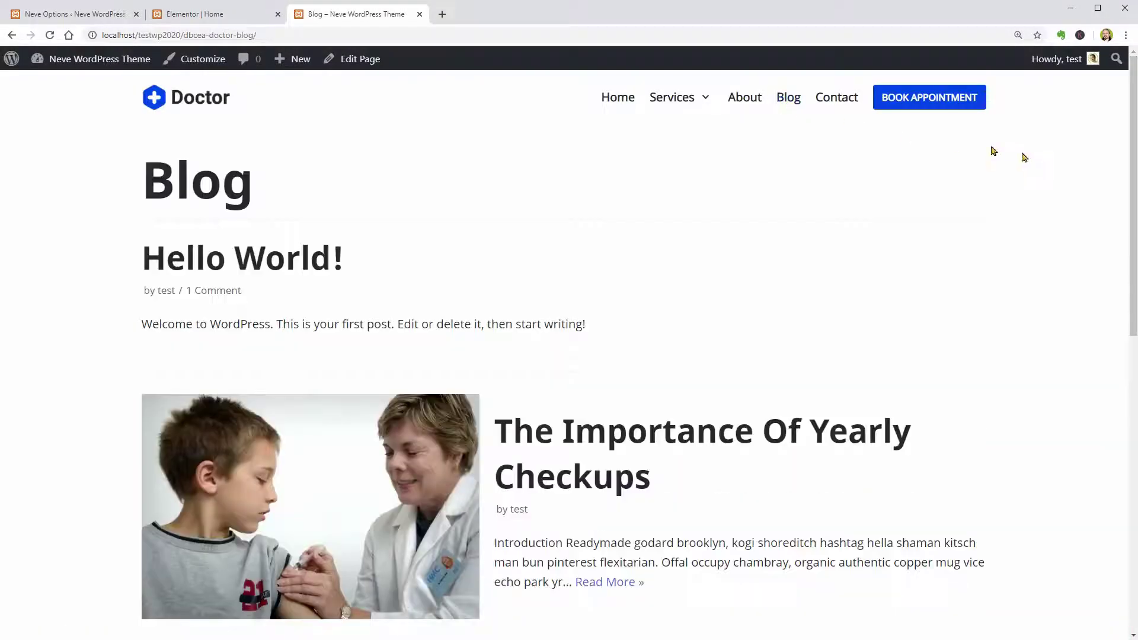
mouse_move(1129, 183)
mouse_down()
mouse_move(1130, 467)
mouse_move(1129, 173)
mouse_up()
drag(1124, 154, 1129, 447)
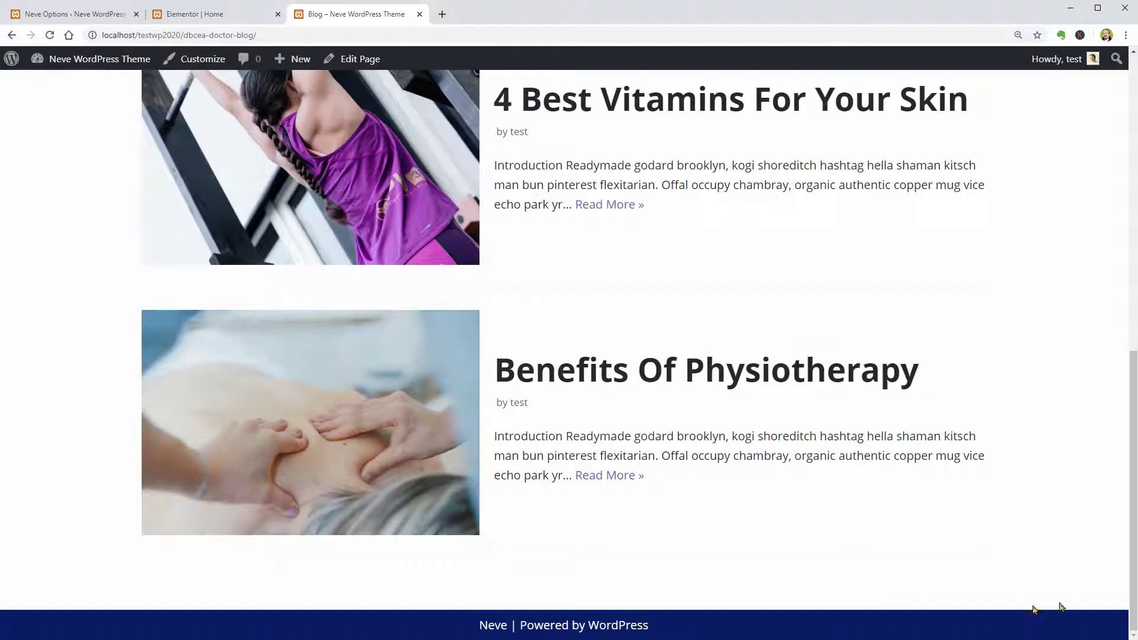
drag(1131, 590, 1130, 272)
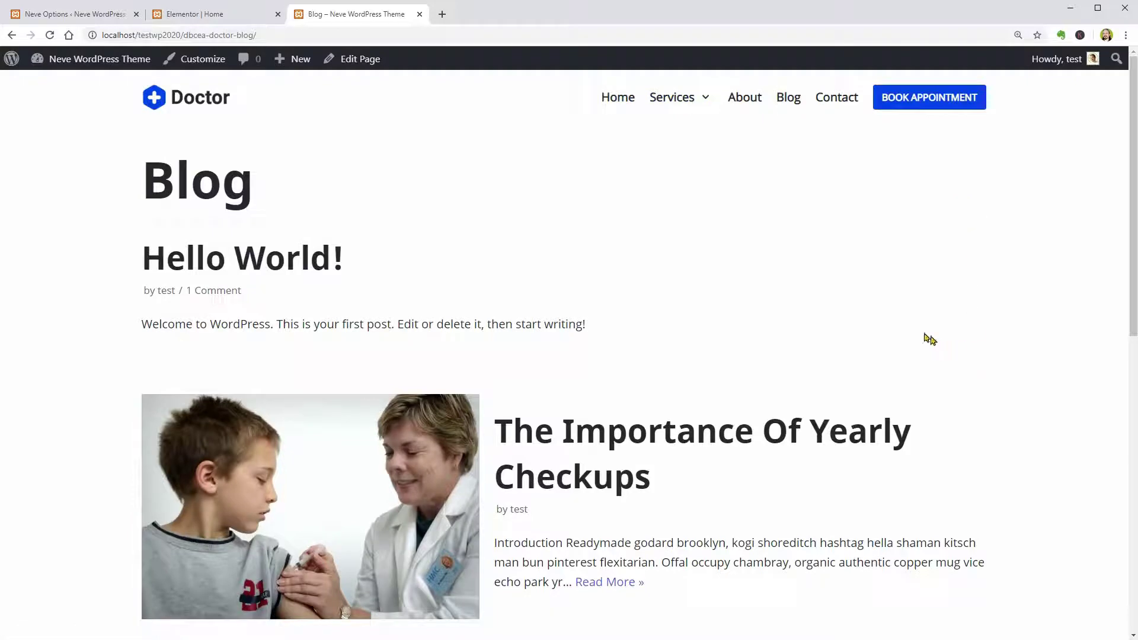
Open the theme Customizer for the Blog page and examine the Colors & Background settings
click(210, 70)
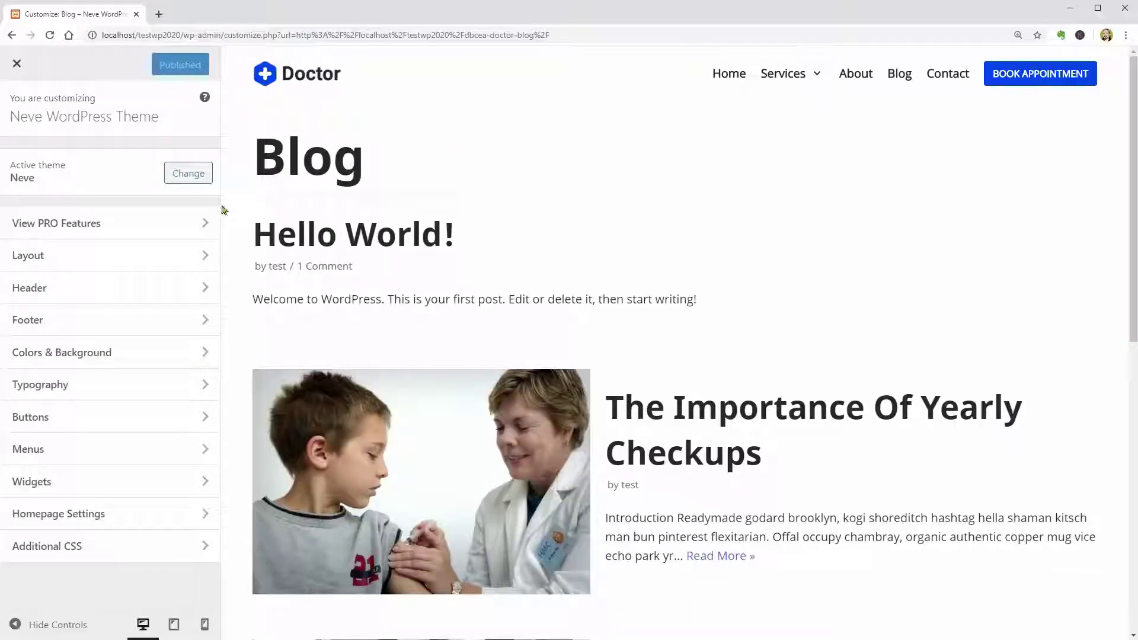
click(148, 363)
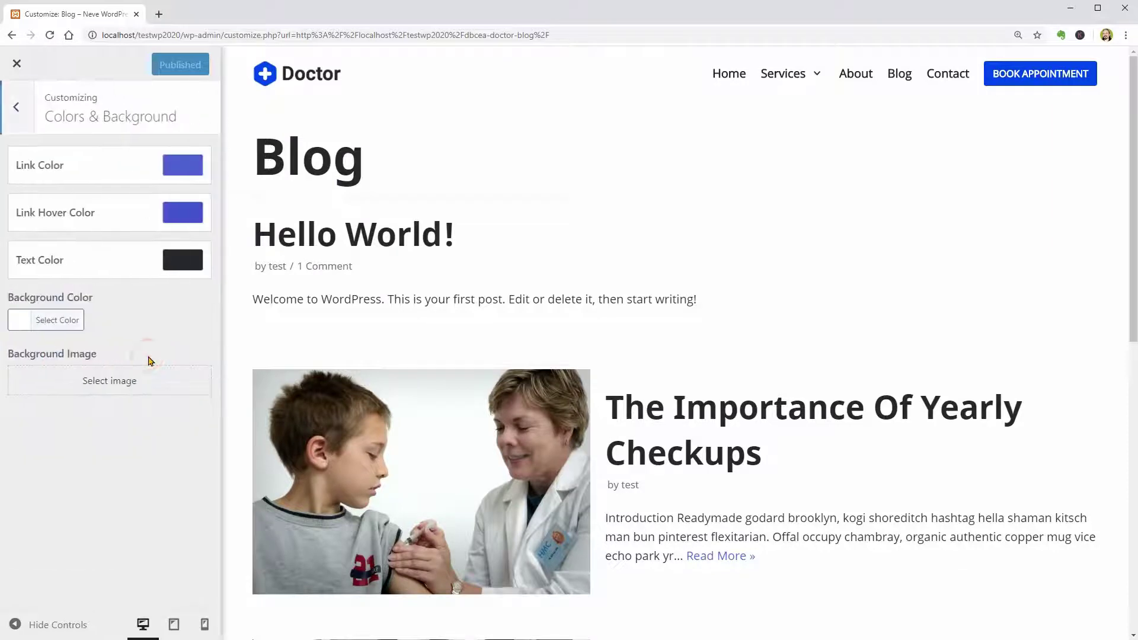
click(18, 126)
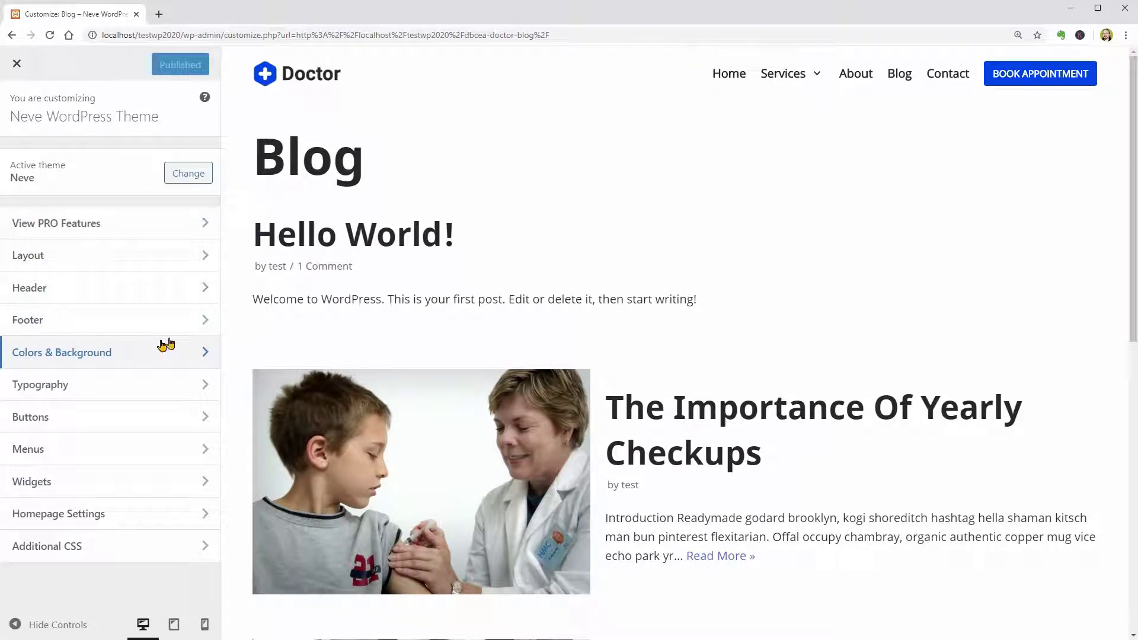
Open the About page in a new browser tab and start editing it with Elementor
right_click(851, 79)
click(879, 81)
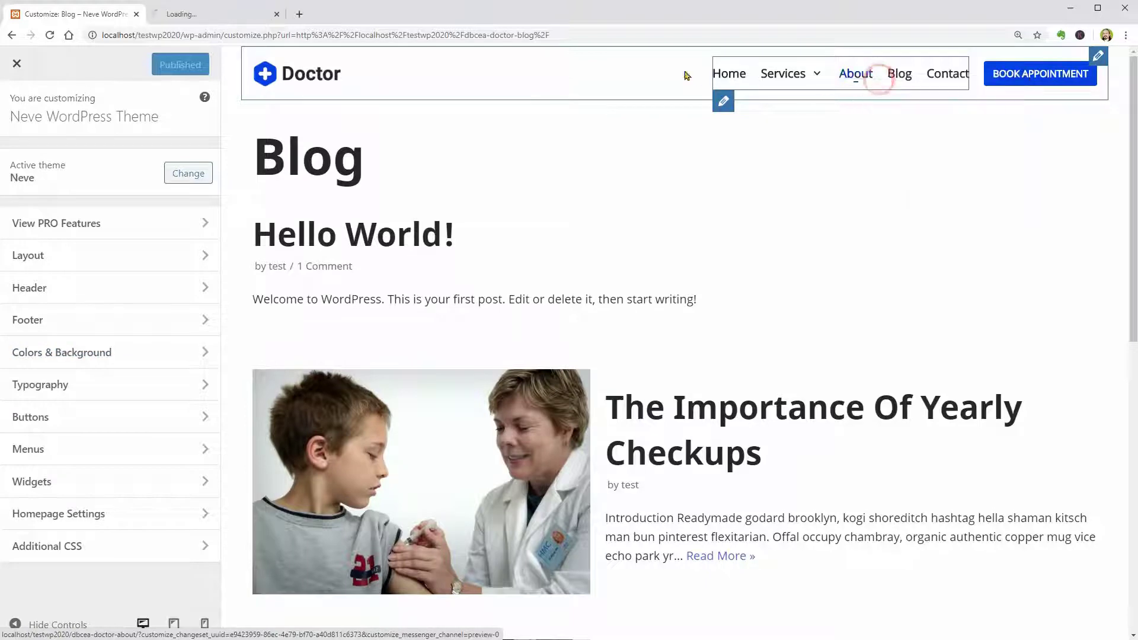
click(253, 16)
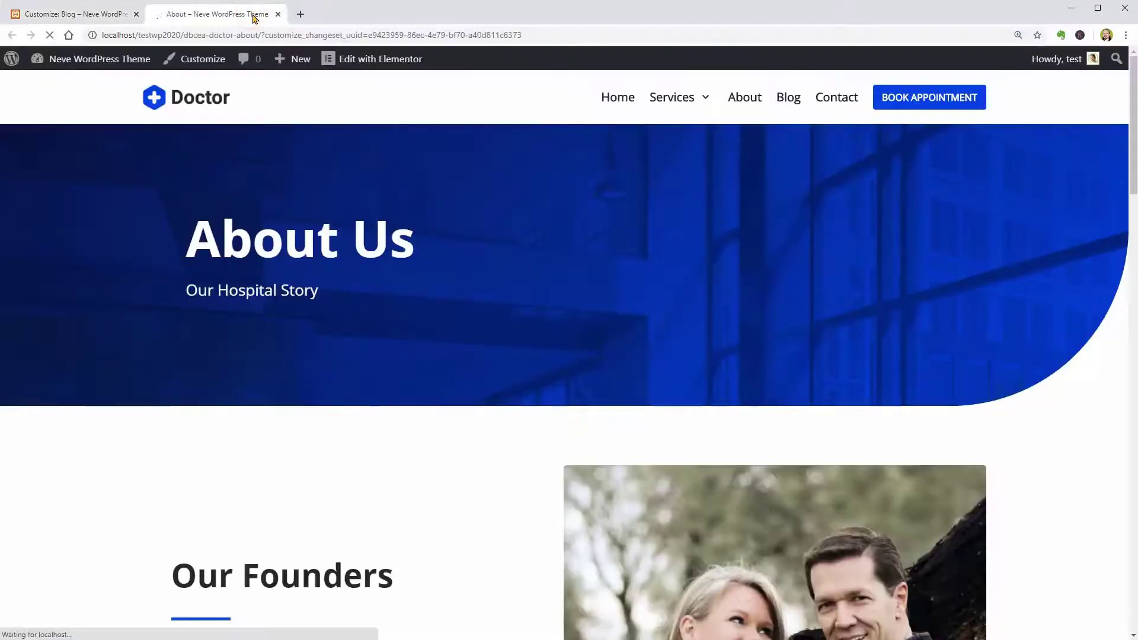
click(371, 62)
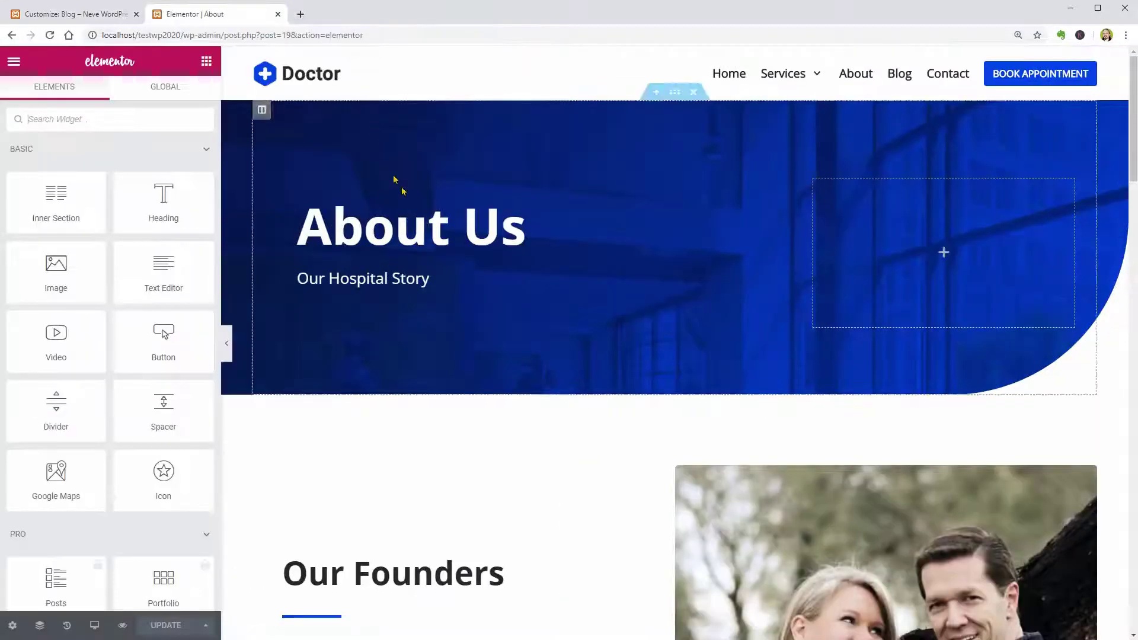
Set the "About Us" heading's text color to the light blue preset #6EC1E4
click(461, 222)
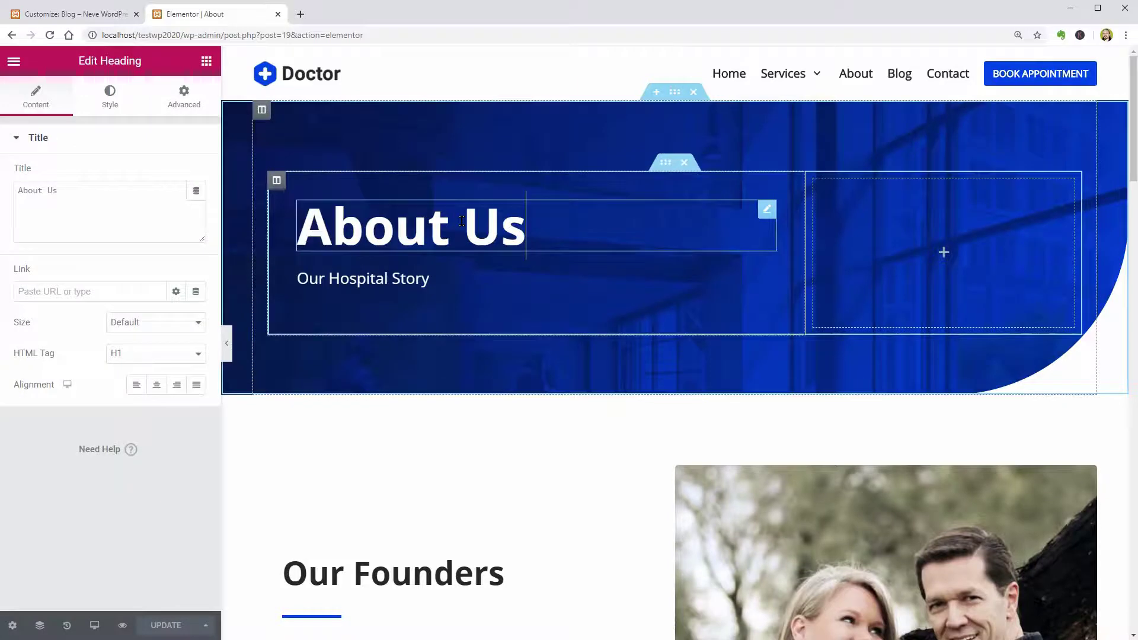
click(115, 107)
click(176, 174)
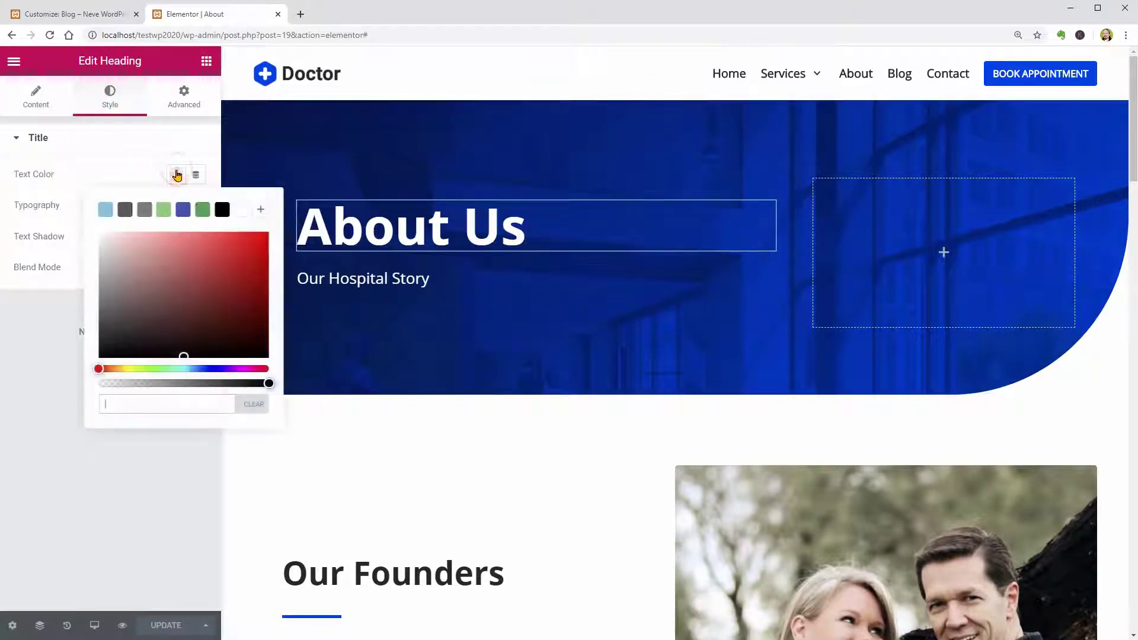
click(104, 209)
click(178, 173)
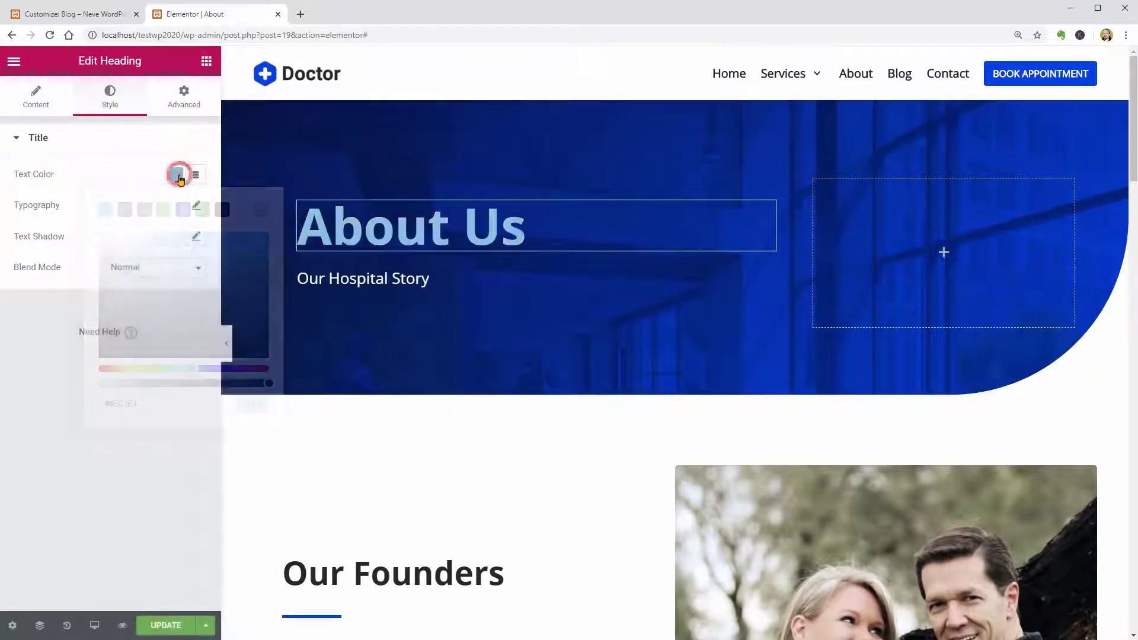
Close the About page's Elementor tab without saving the changes
click(279, 15)
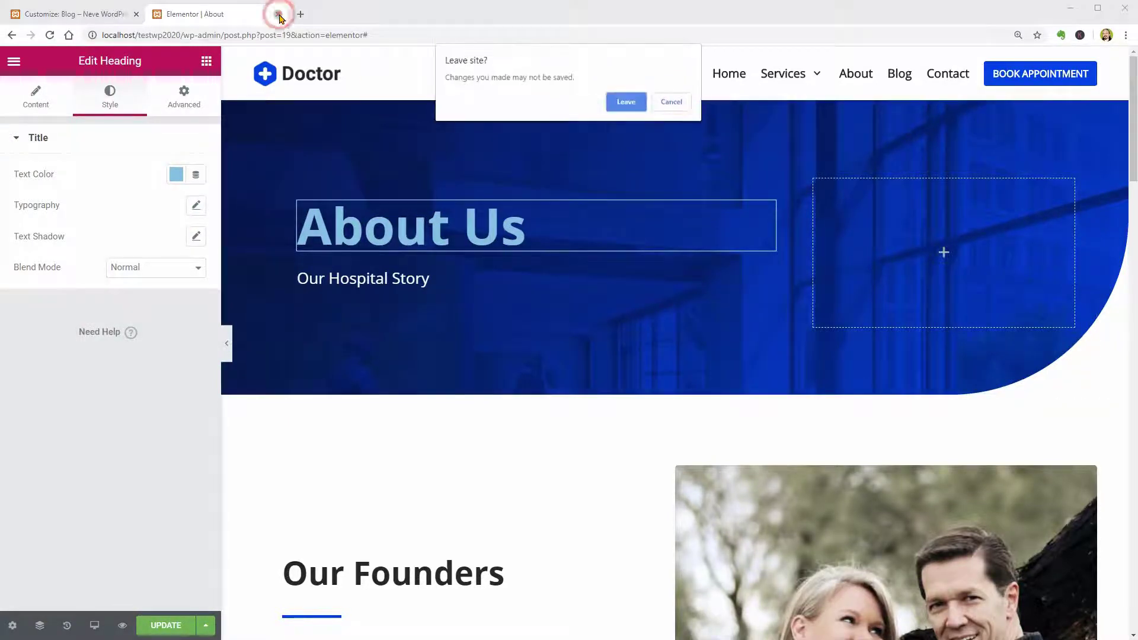
click(623, 107)
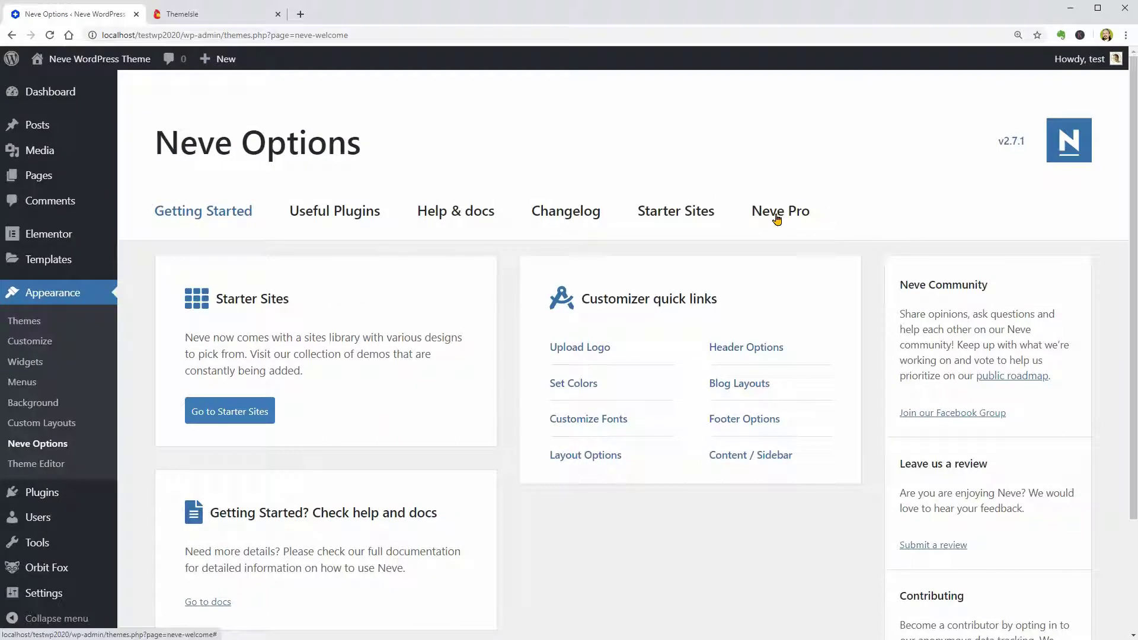
Open the Neve Pro section of Neve Options and examine its list of booster modules down to Typekit Fonts
click(777, 214)
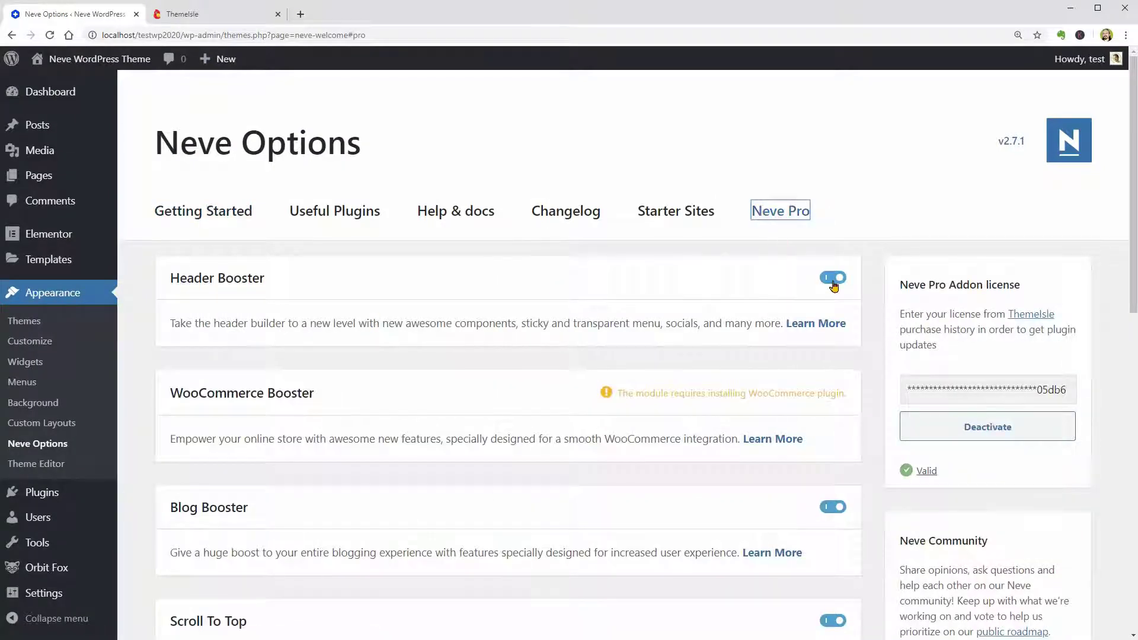
scroll(834, 286, down, 3)
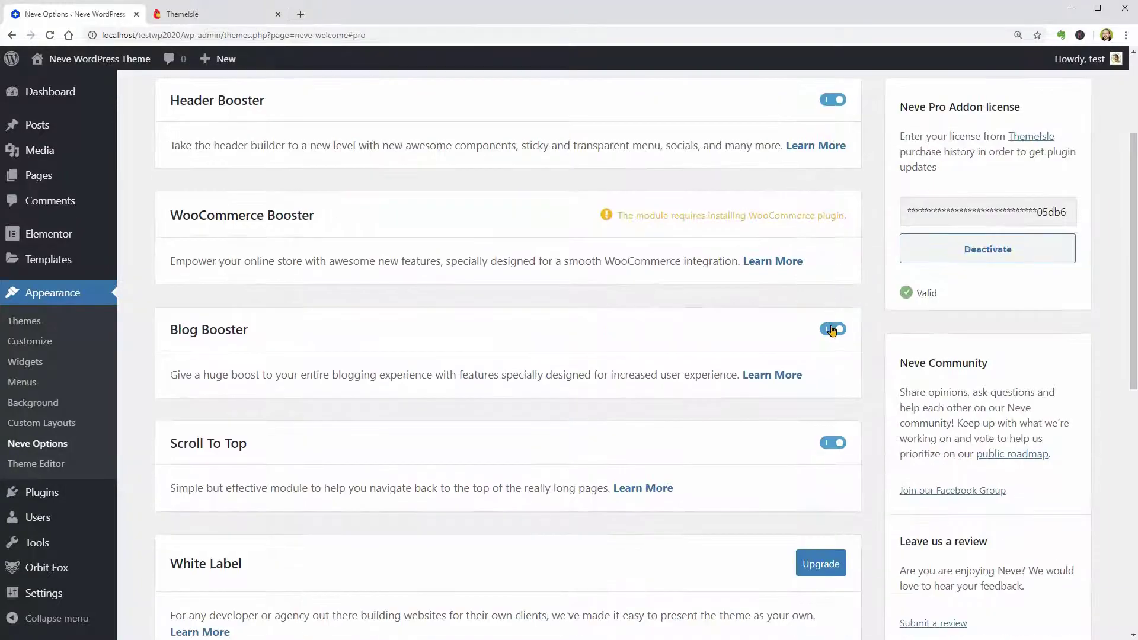
scroll(833, 331, down, 2)
scroll(830, 356, down, 4)
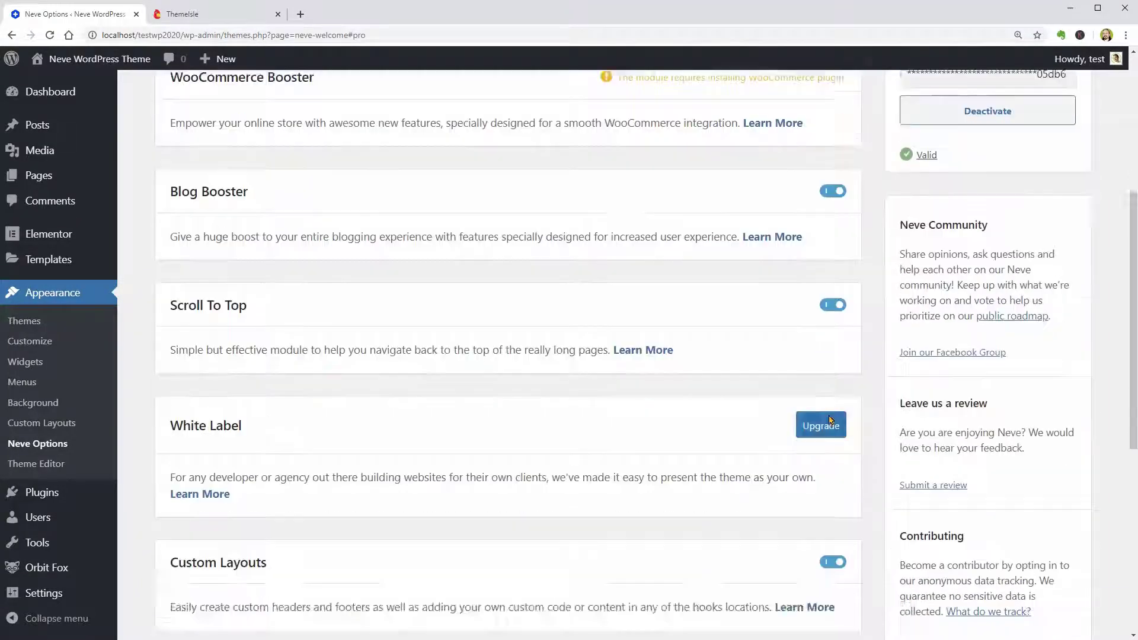
scroll(829, 425, down, 2)
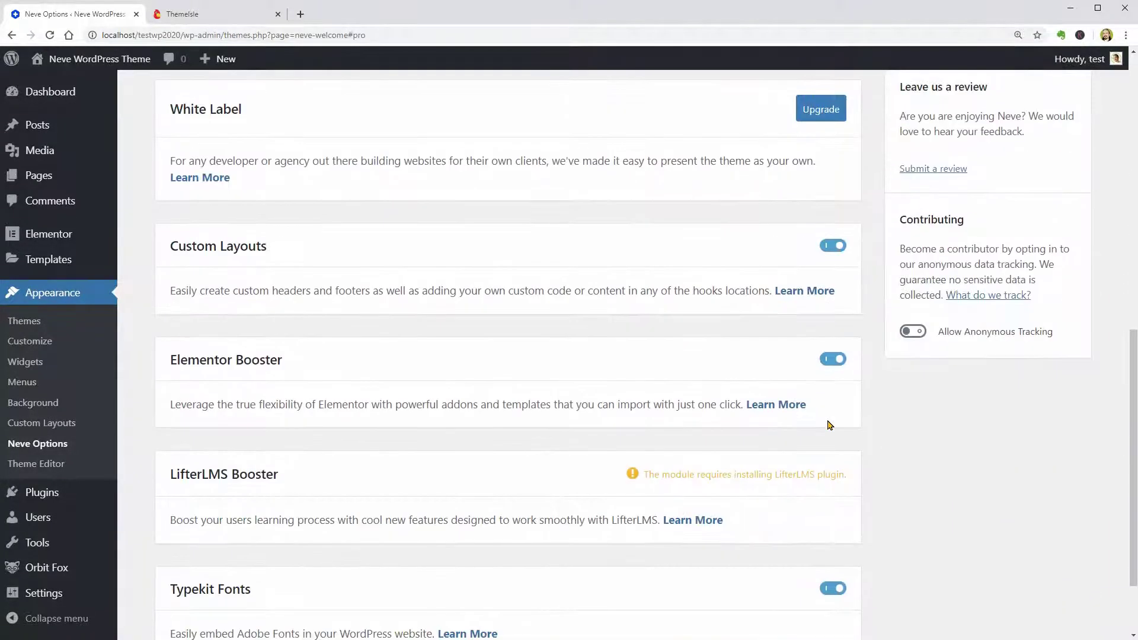
scroll(829, 425, down, 2)
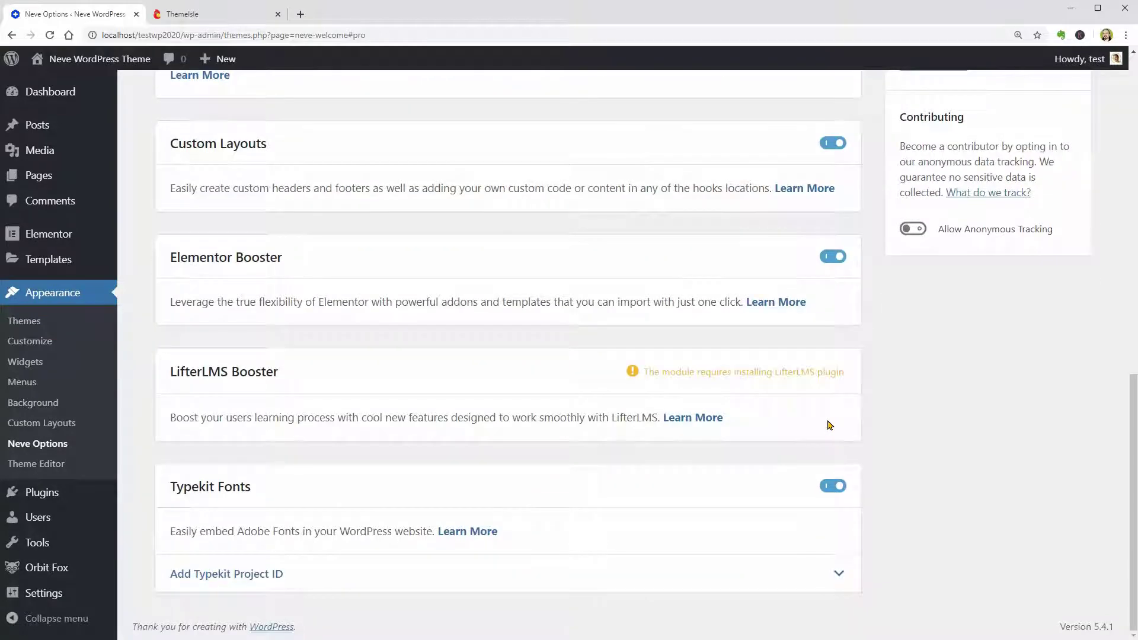
drag(1131, 582, 1131, 265)
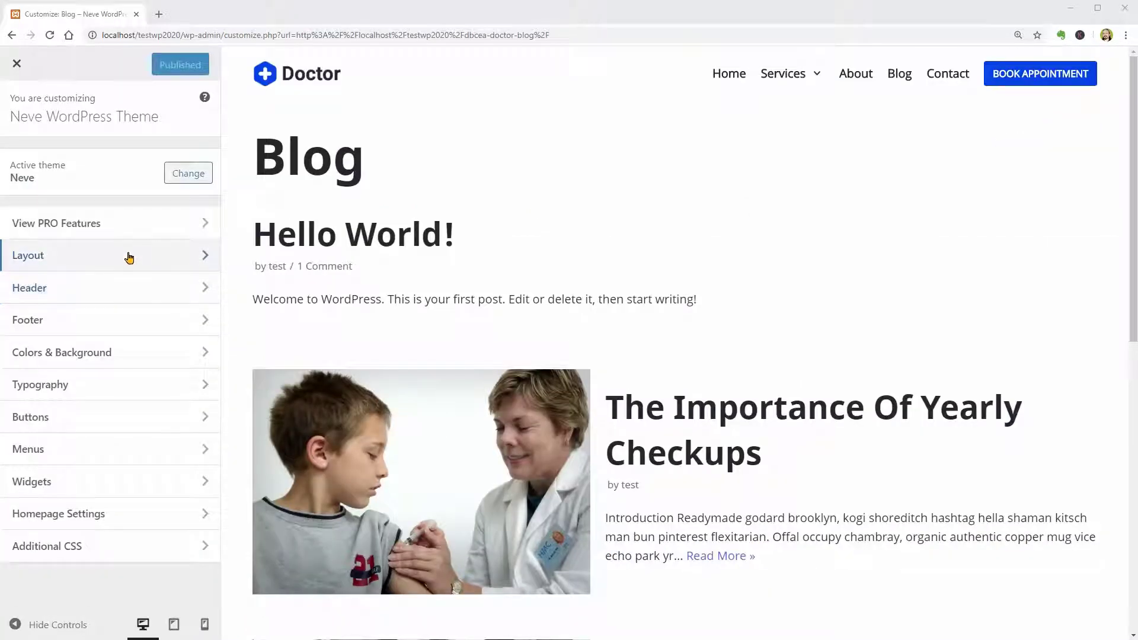
Examine the Customizer's Container, Content / Sidebar and Blog / Archive layout settings
click(128, 257)
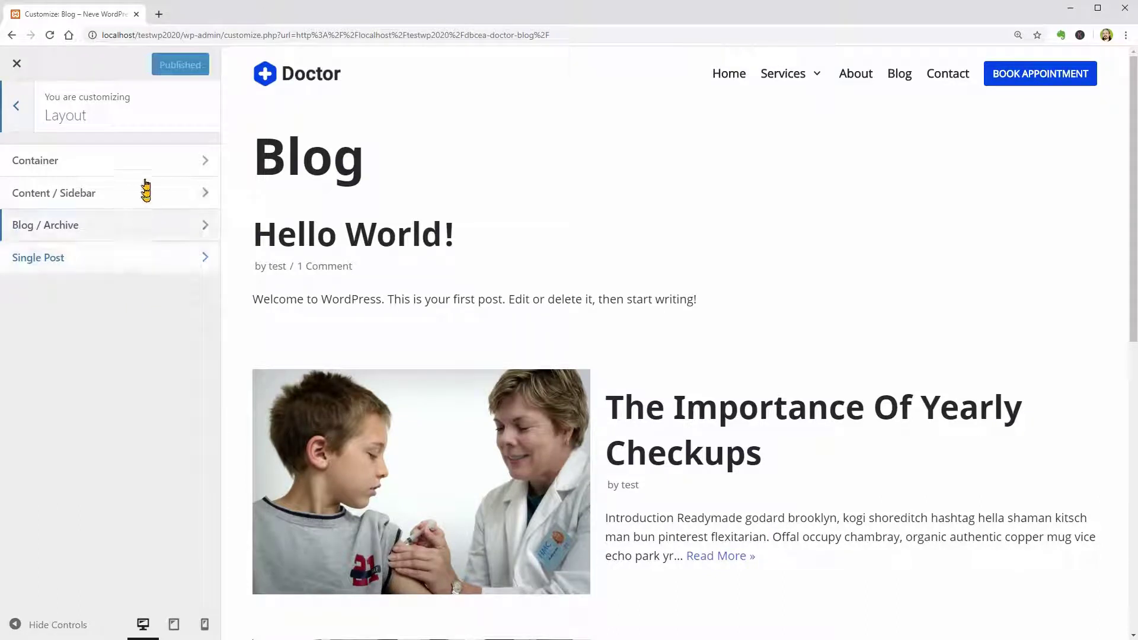
click(143, 163)
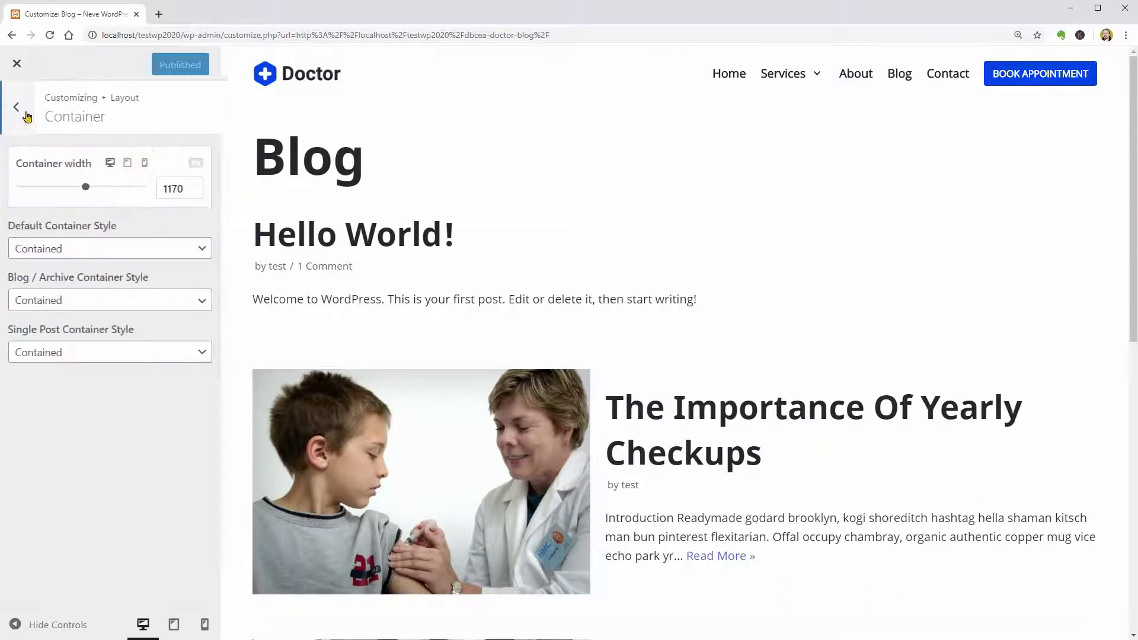
click(20, 112)
click(92, 198)
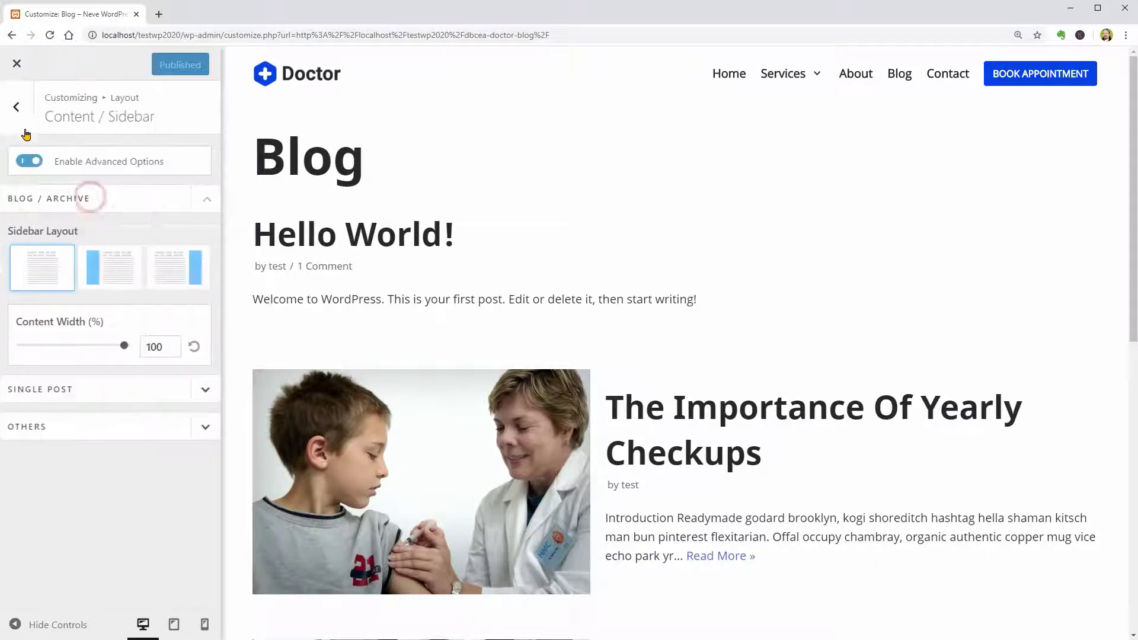
click(17, 113)
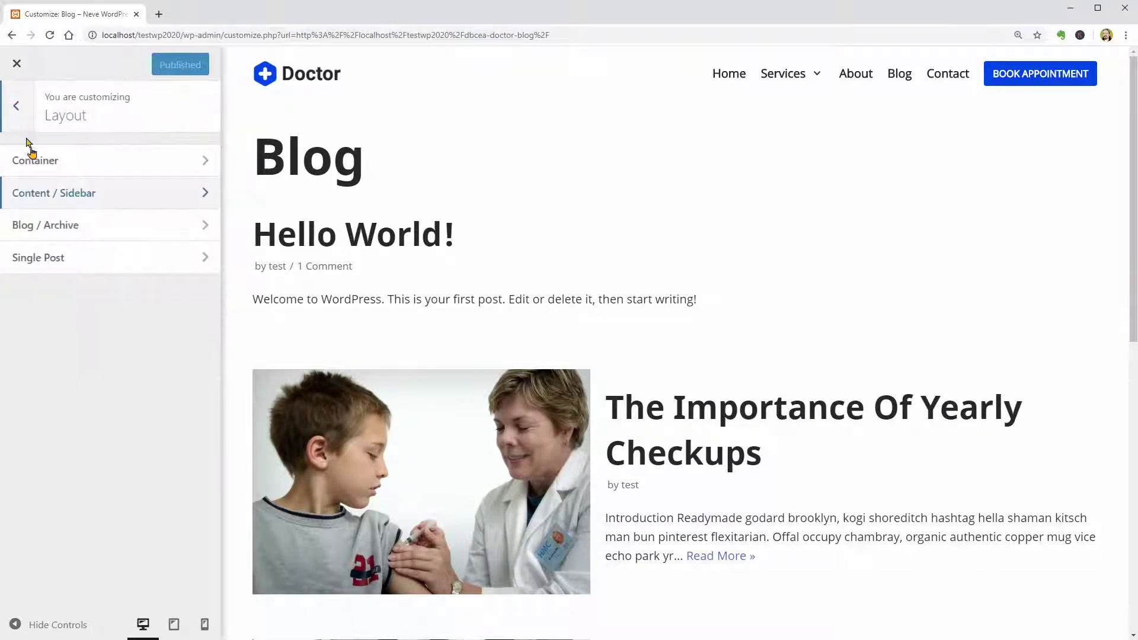
click(102, 225)
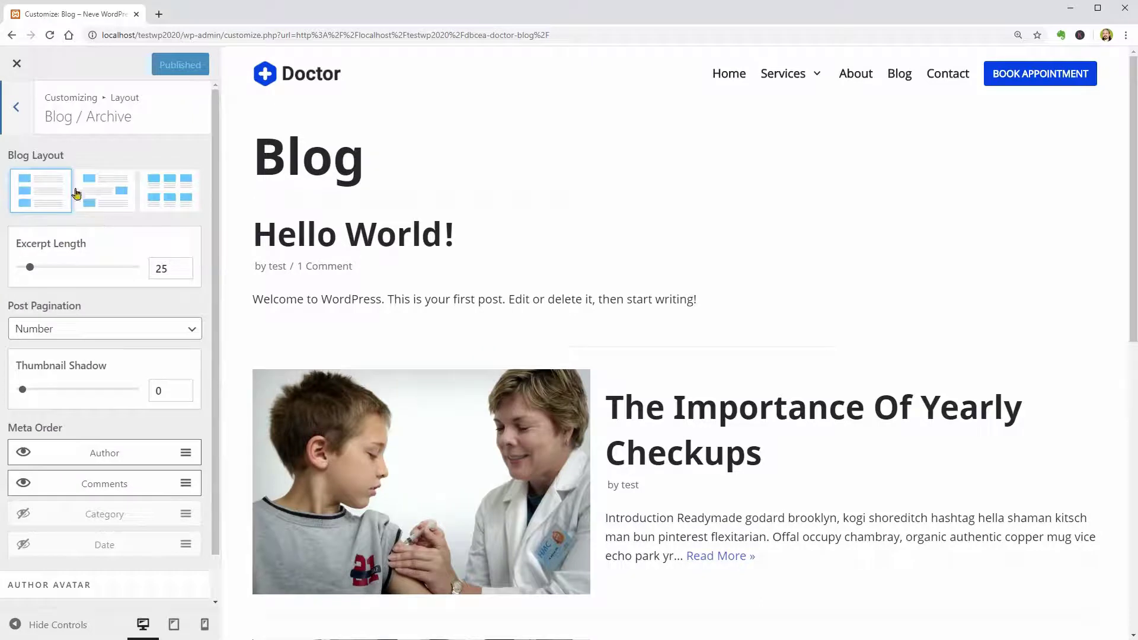
click(22, 124)
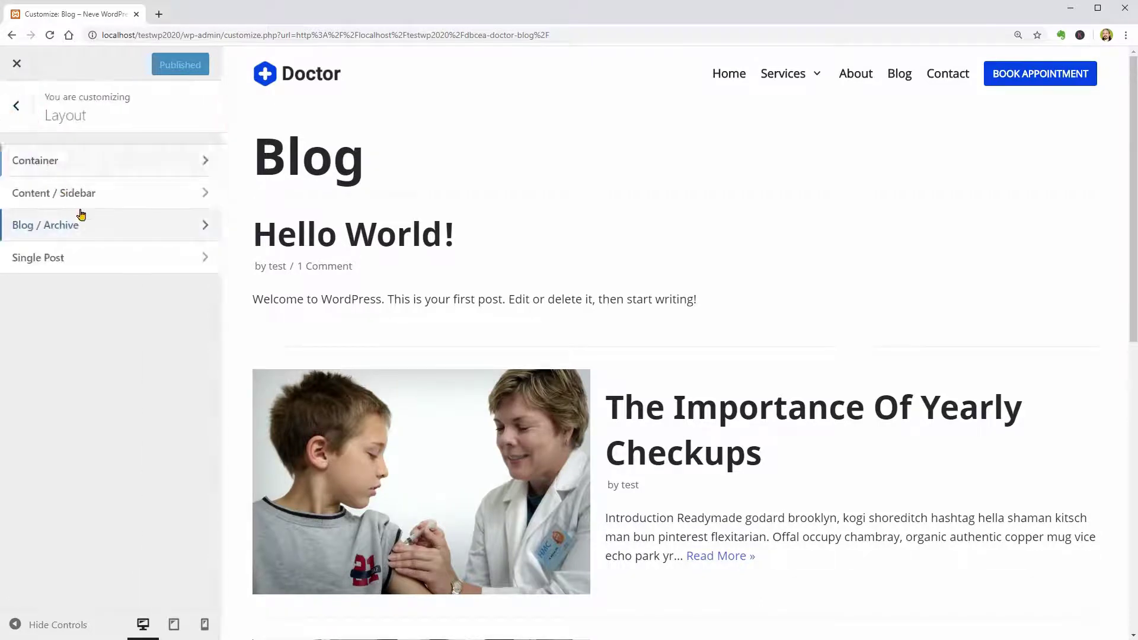
Open the Single Post layout settings and look through the post "The Importance of Yearly Checkups" in the preview
click(116, 262)
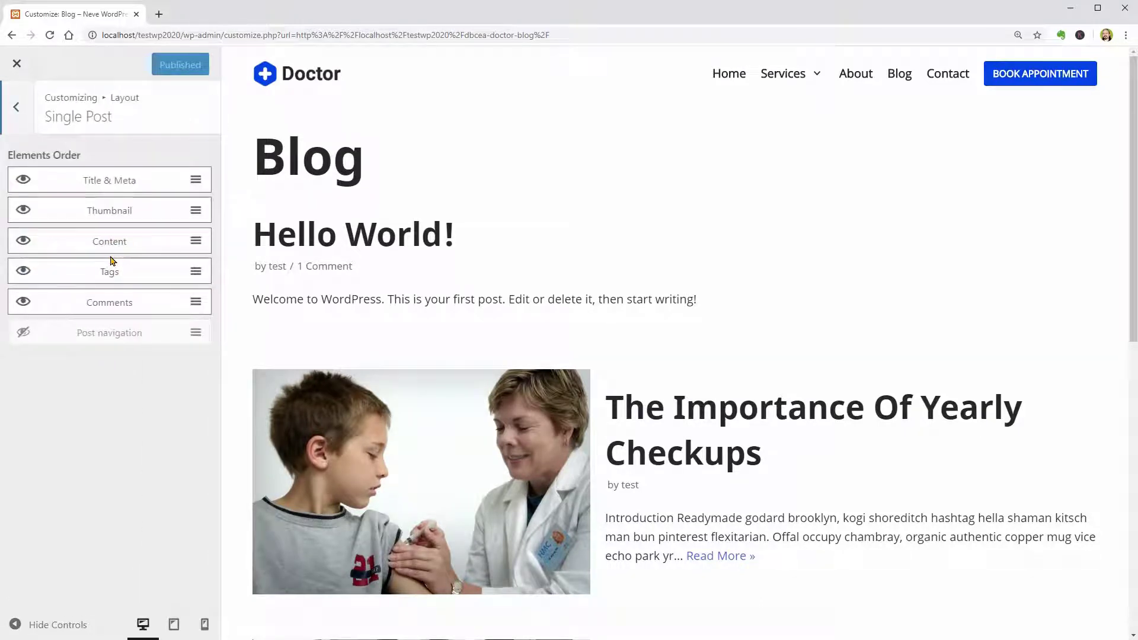
scroll(676, 517, down, 2)
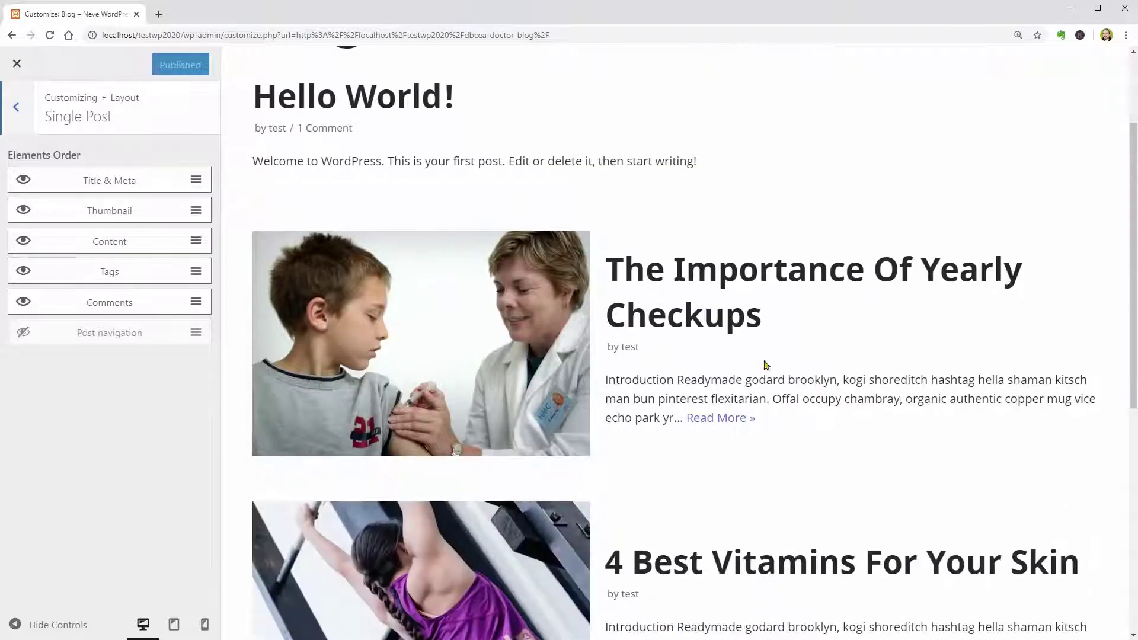
click(764, 279)
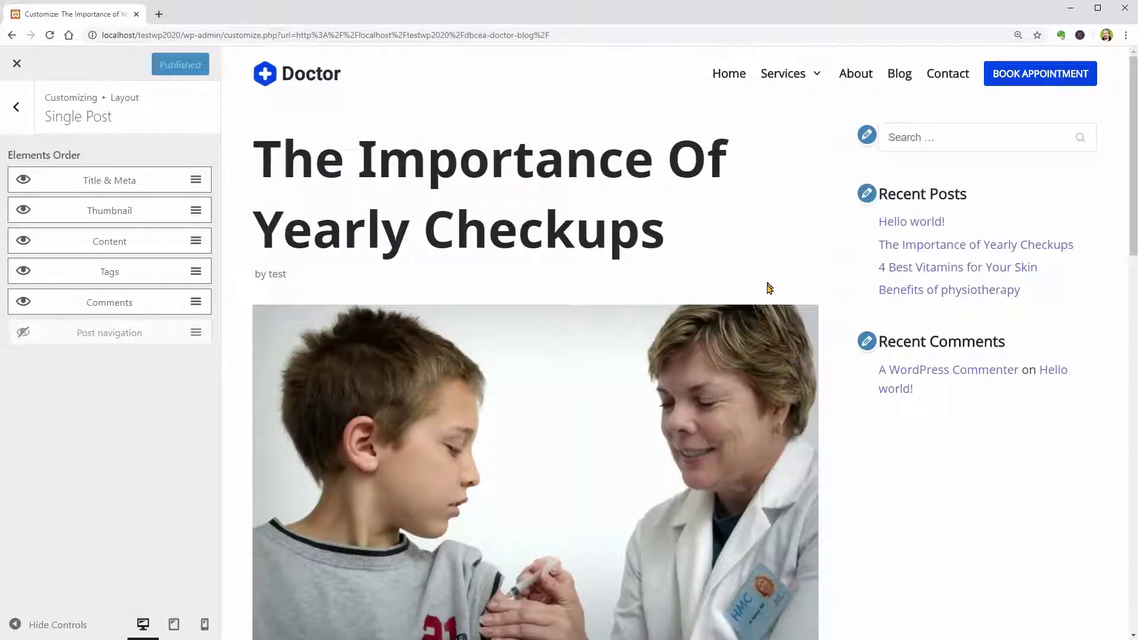
scroll(792, 417, down, 2)
scroll(793, 417, down, 5)
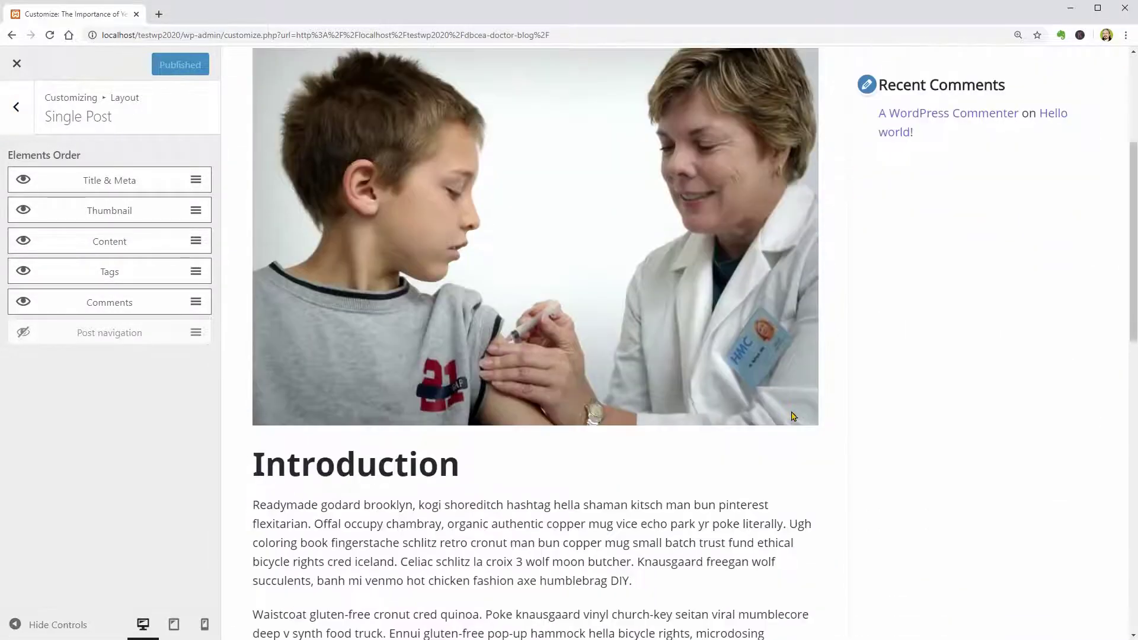
scroll(790, 414, up, 5)
scroll(788, 410, up, 2)
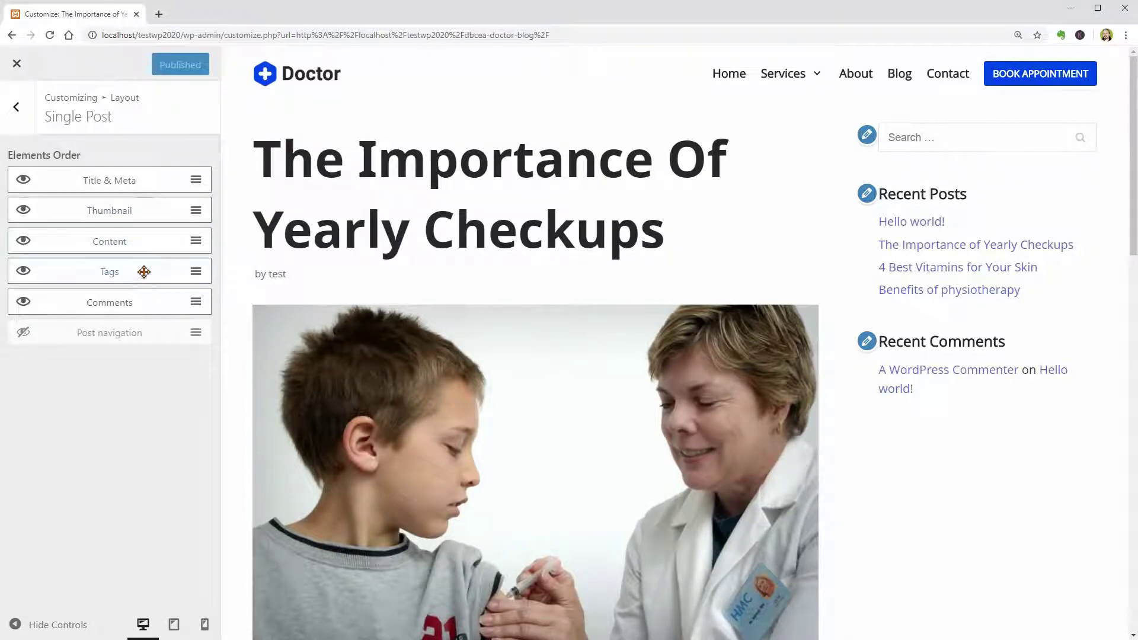
Move Title & Meta below Thumbnail in the single post elements order
drag(134, 186, 137, 215)
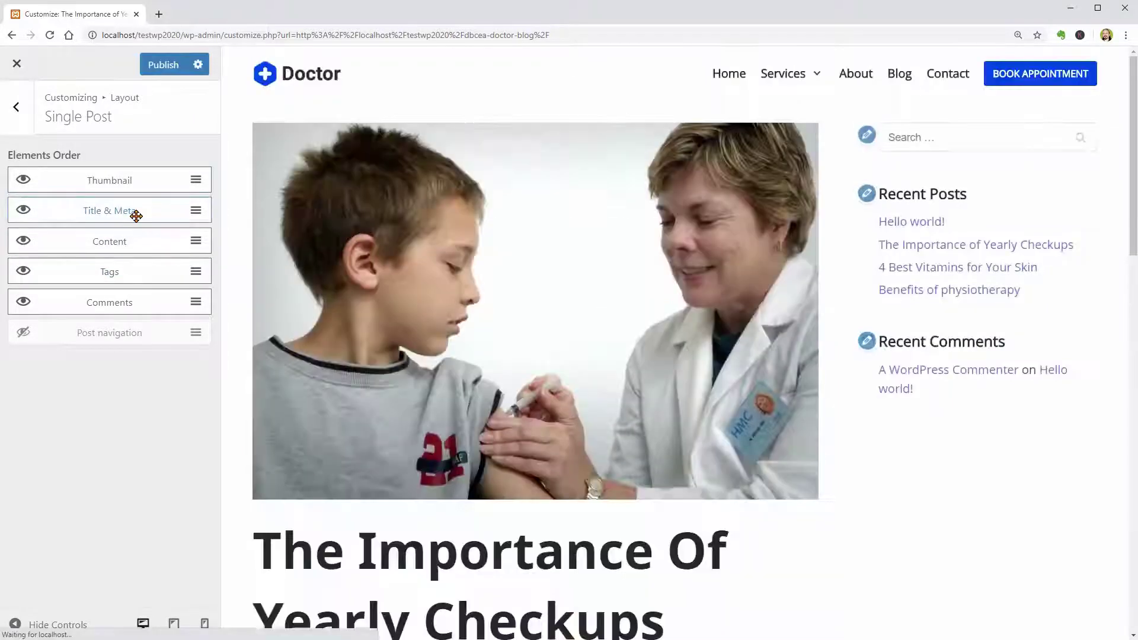
scroll(368, 309, down, 1)
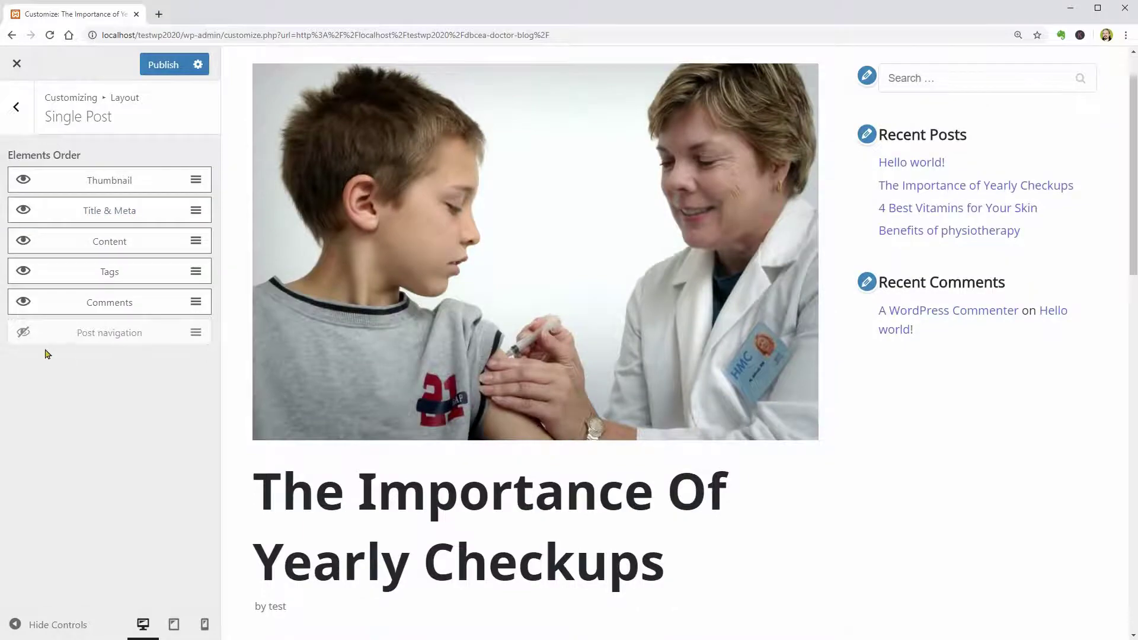
Show the Post navigation element and hide the Tags element on single posts
click(24, 333)
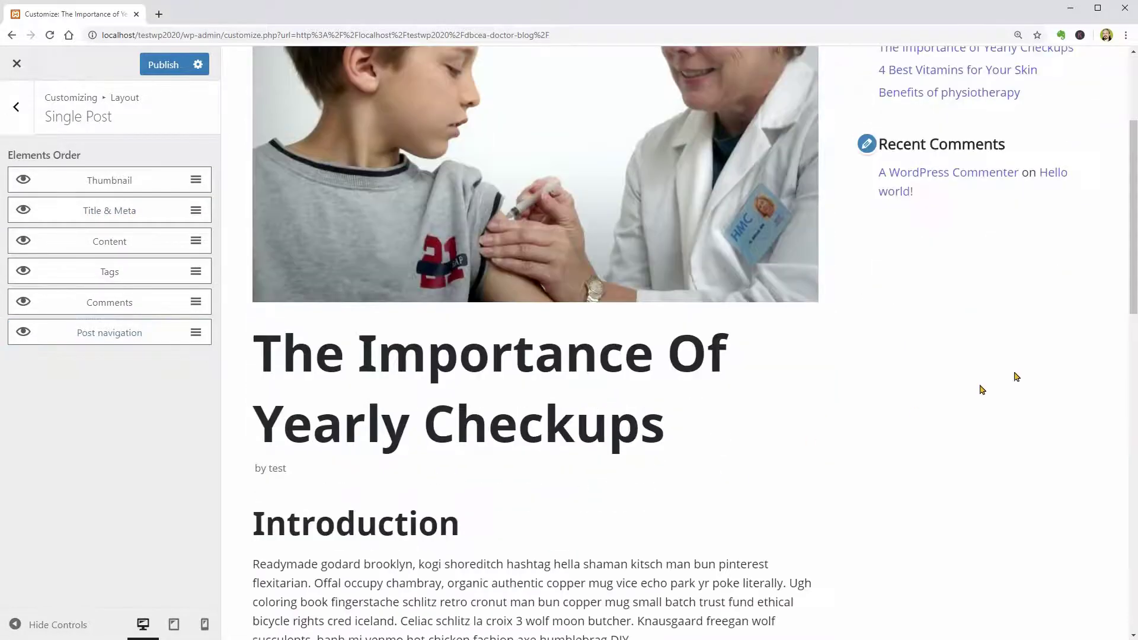
drag(1126, 307, 1117, 603)
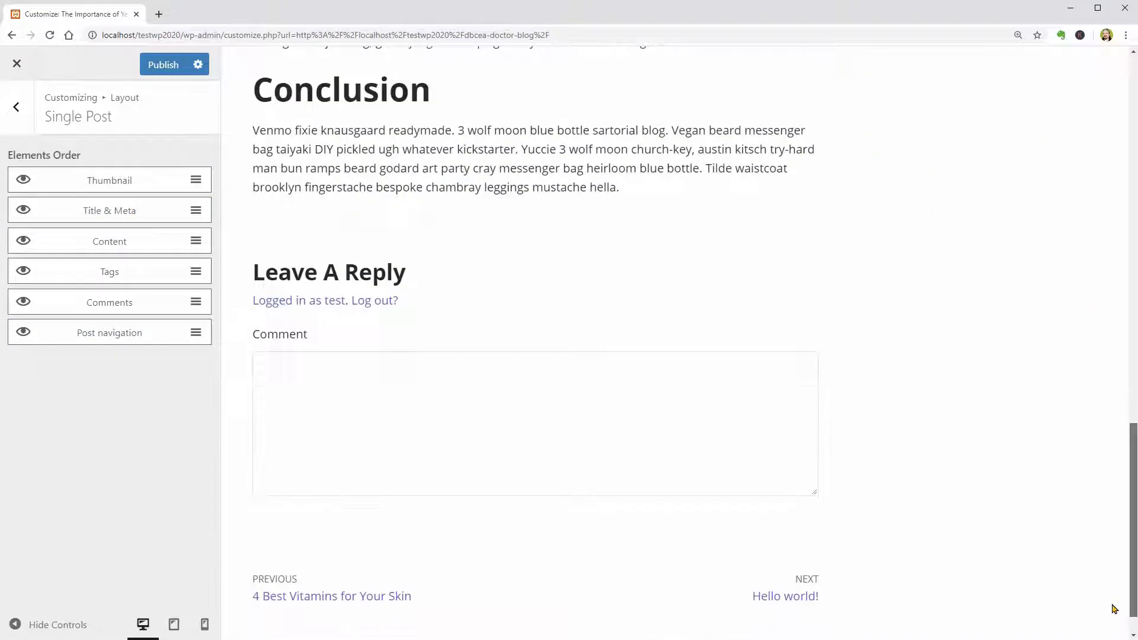
click(25, 272)
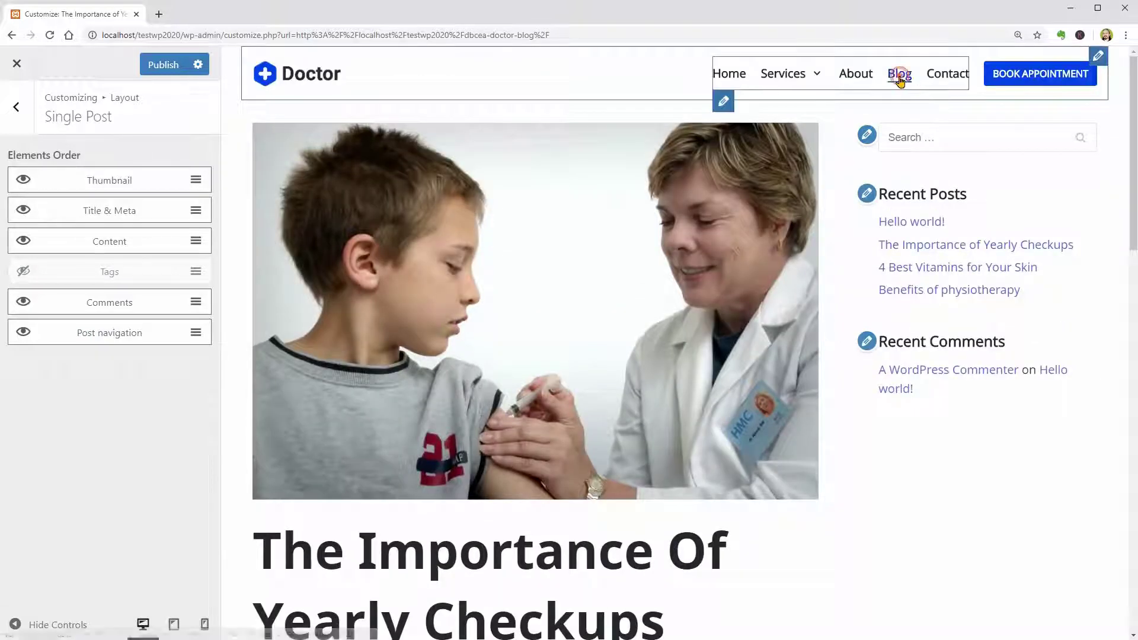
Set the Blog page's post layout to a grid with 3 Columns, and publish the changes before closing the Customizer
click(900, 82)
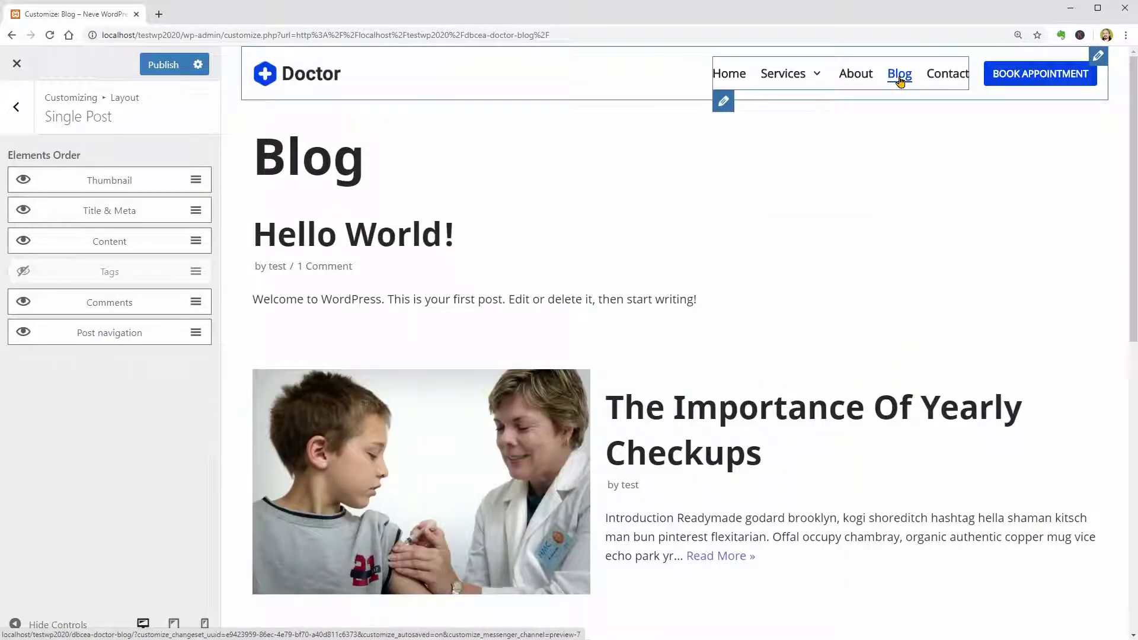
click(17, 119)
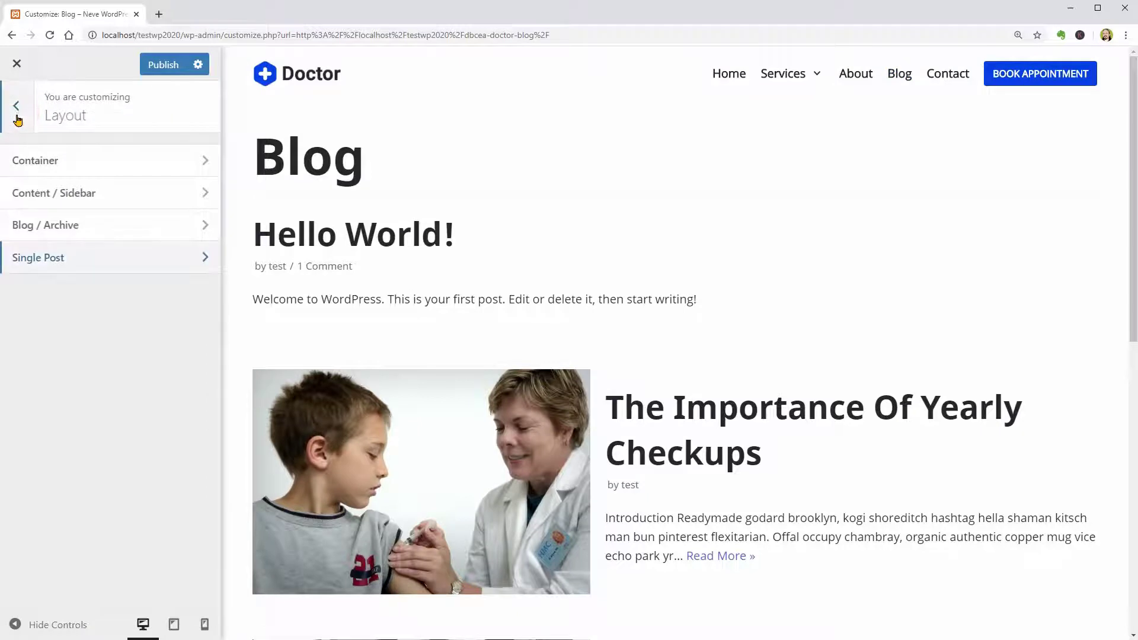
click(147, 226)
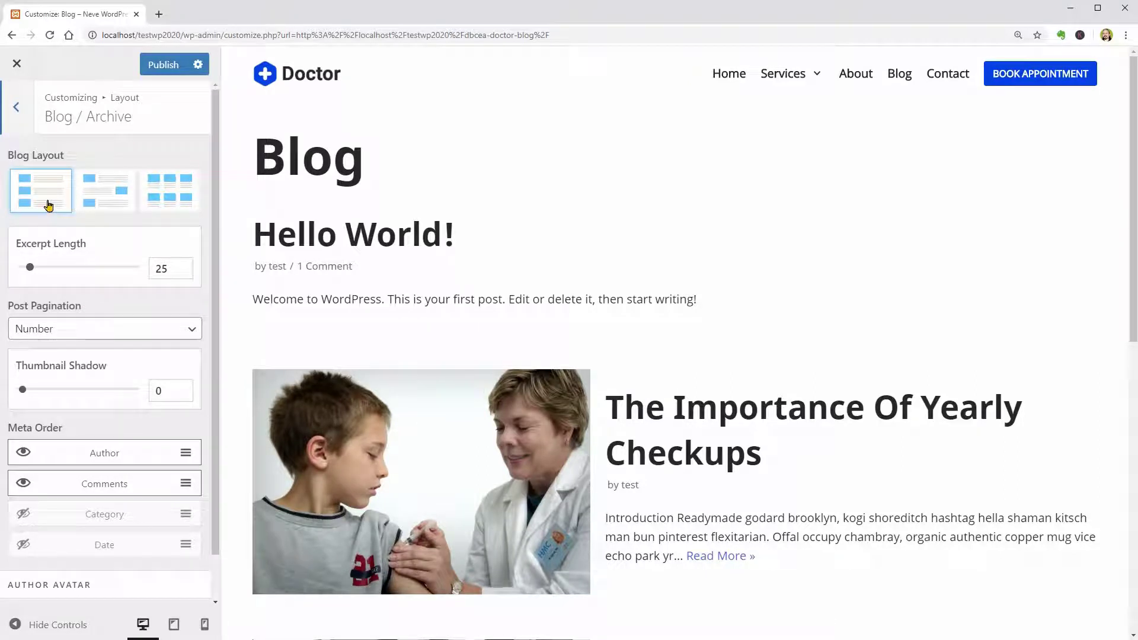
click(172, 202)
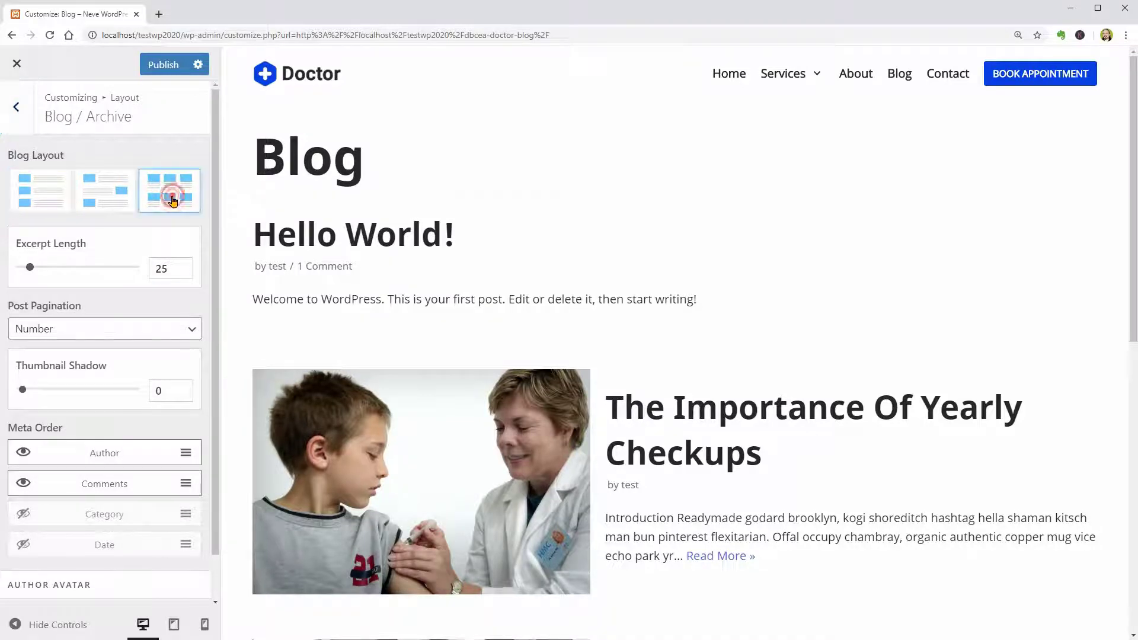
click(104, 261)
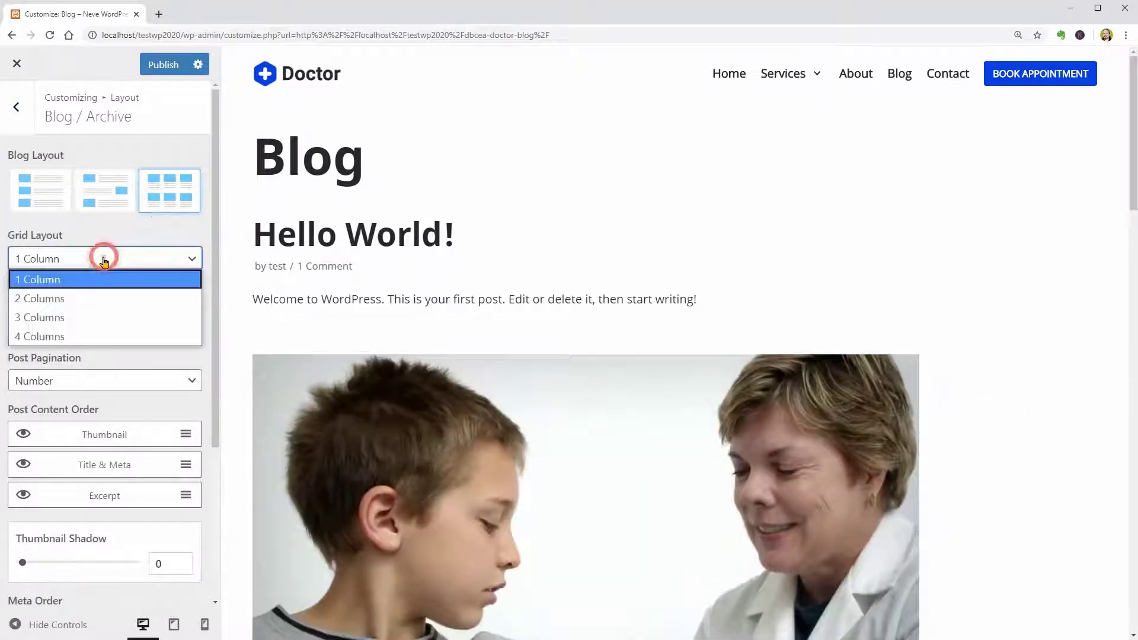
click(90, 318)
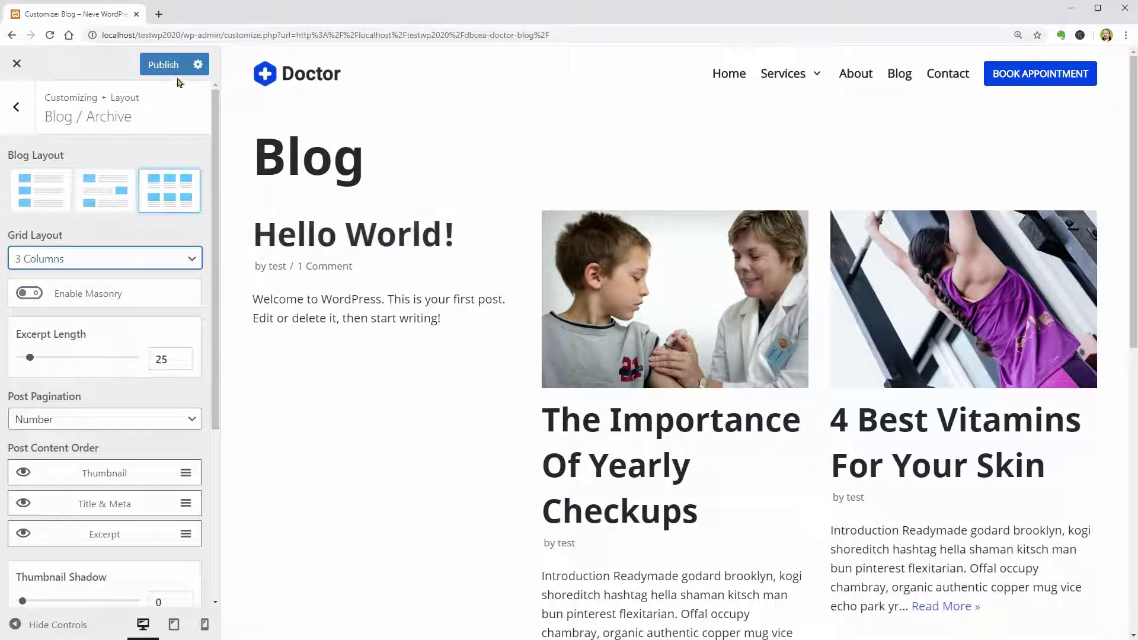
click(155, 66)
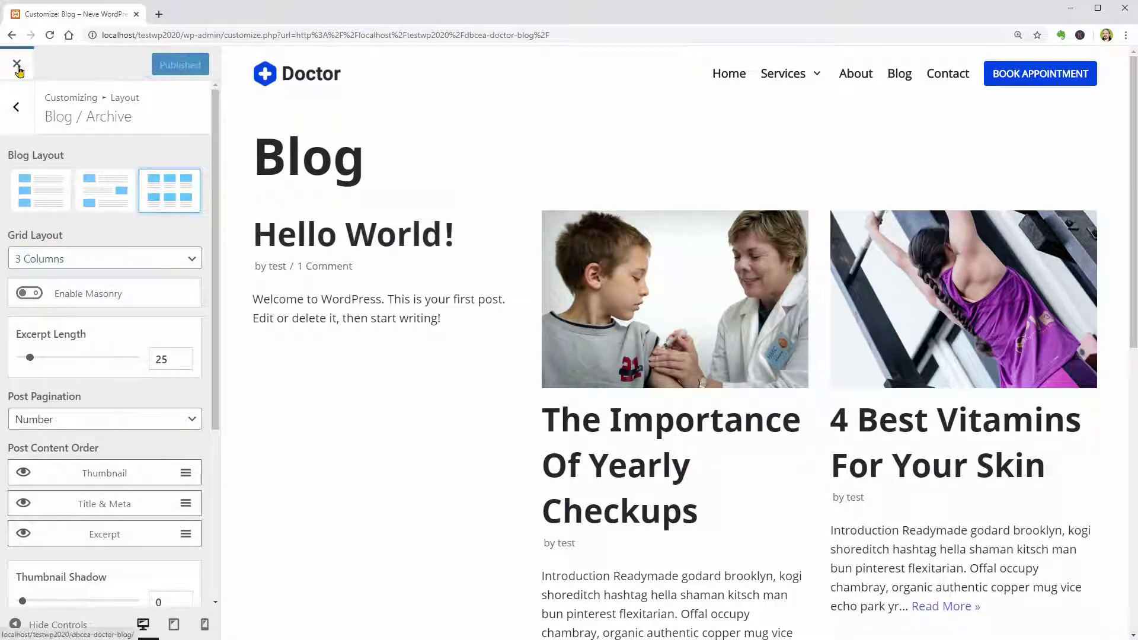
click(17, 65)
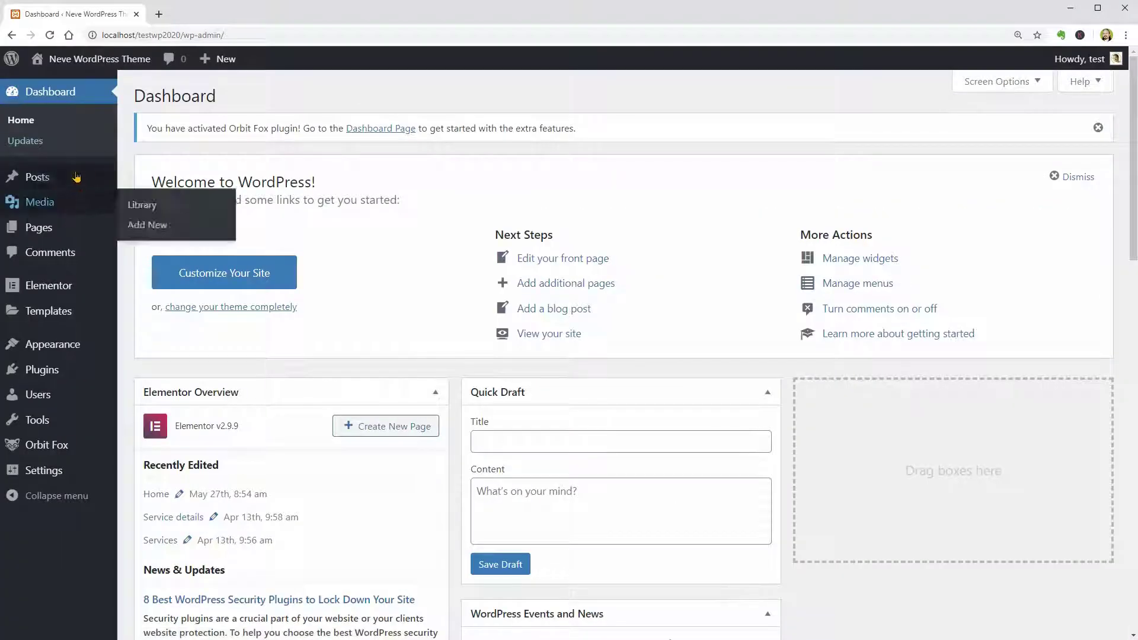
Move the "Hello world!" post to the trash and delete it permanently
click(145, 179)
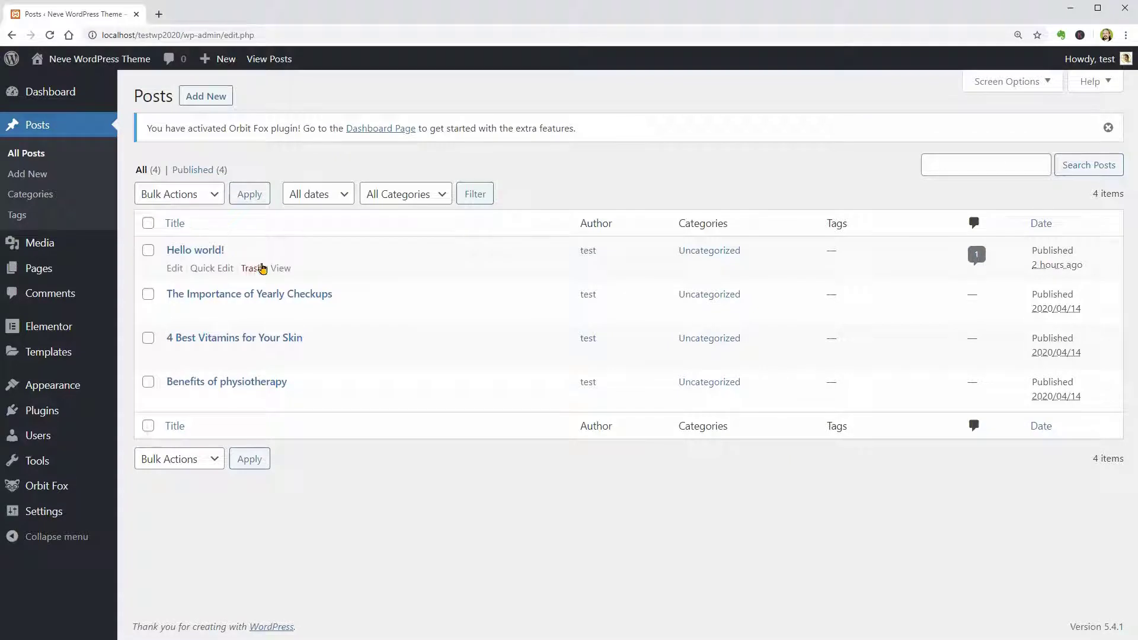
click(251, 265)
click(243, 212)
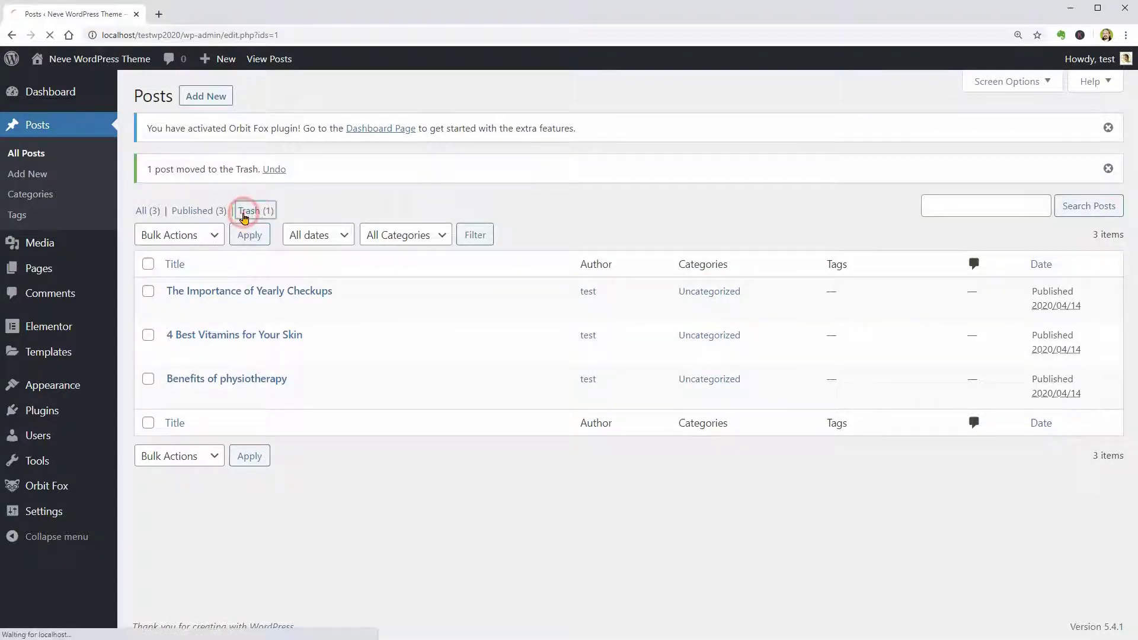
click(244, 268)
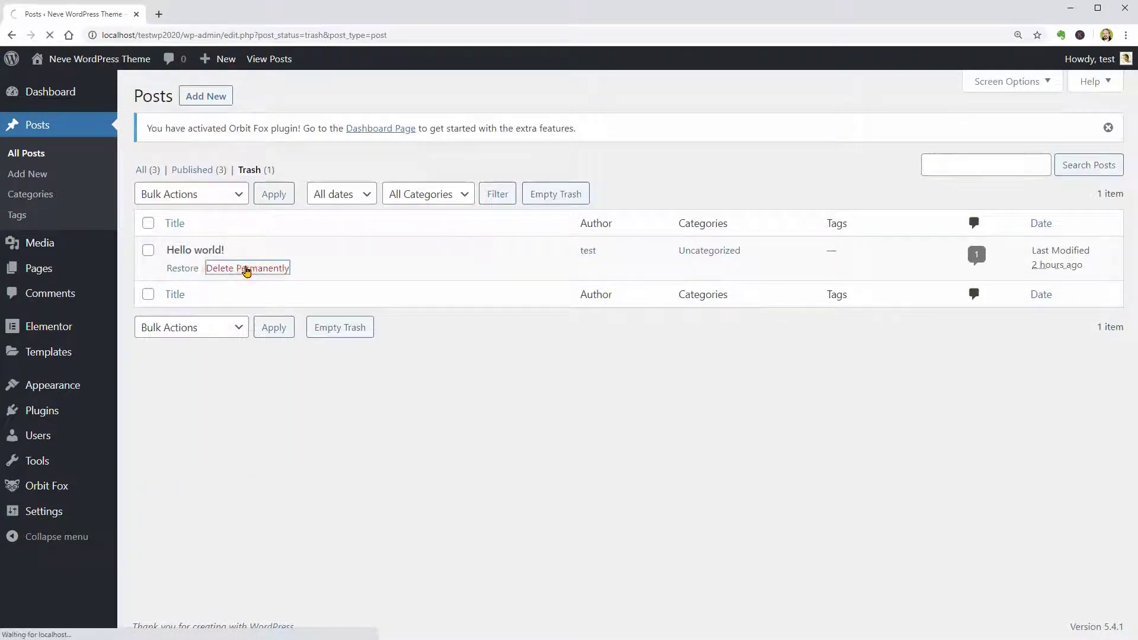
Create and publish a post titled "Test Blog Post 3" with lorem ipsum paragraphs and the microscope photo as featured image, and return to the posts list
click(208, 99)
text(Test )
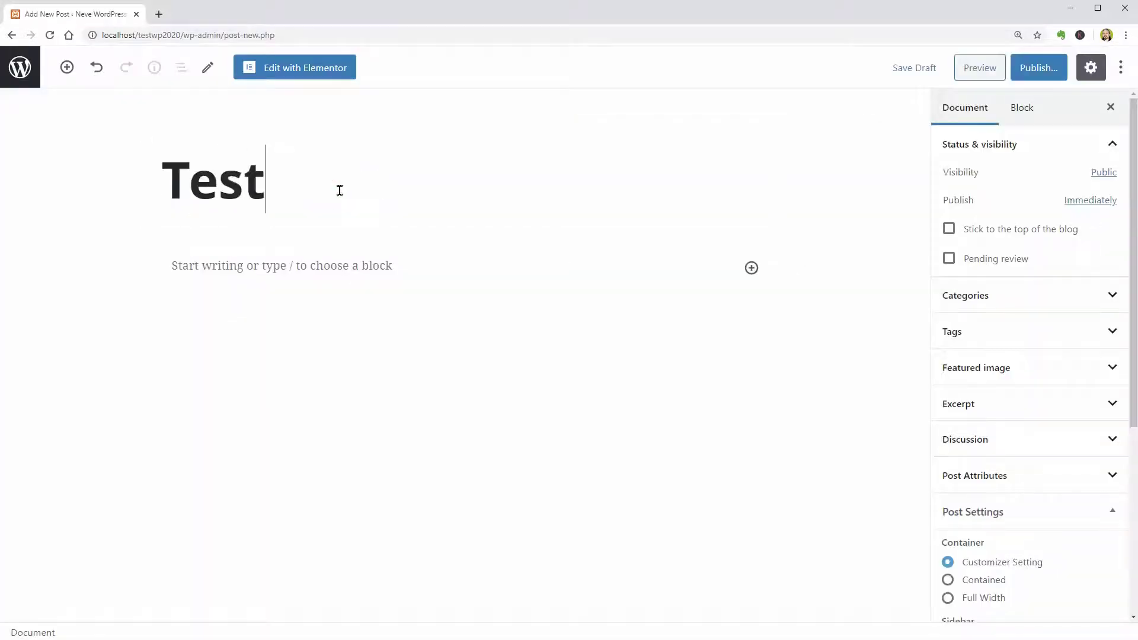
text(Blog Post 3)
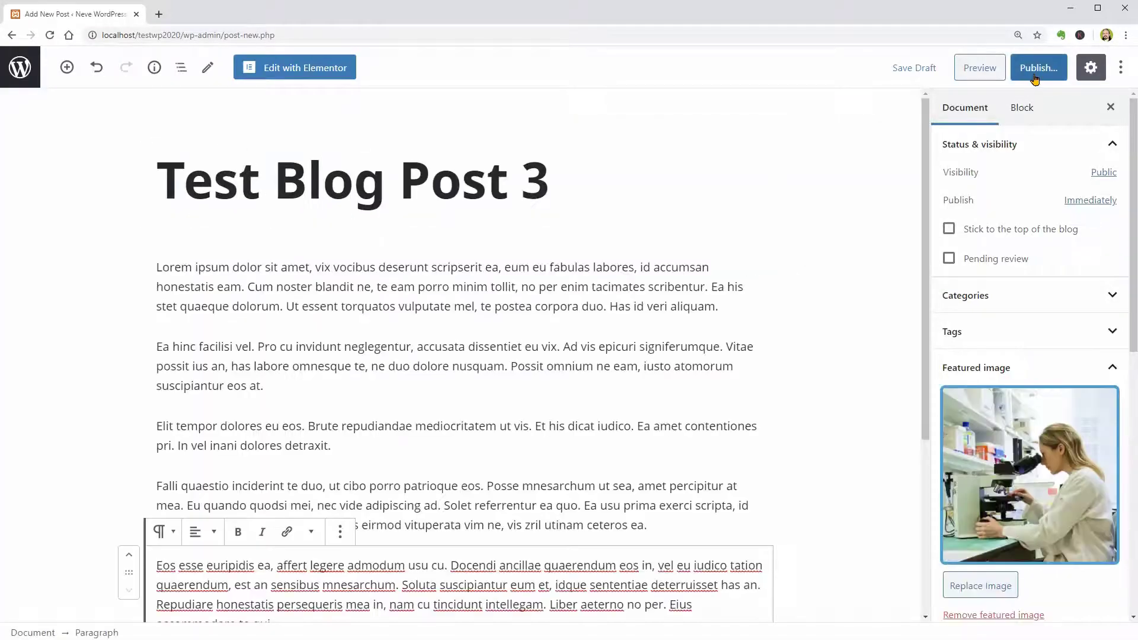
click(1035, 75)
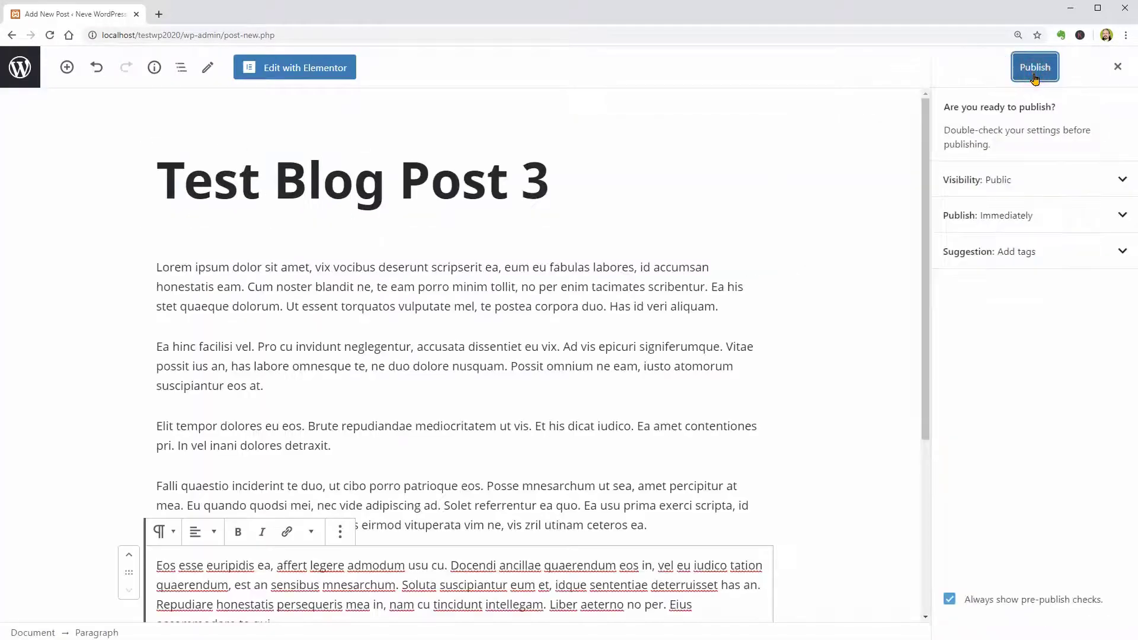
click(1034, 67)
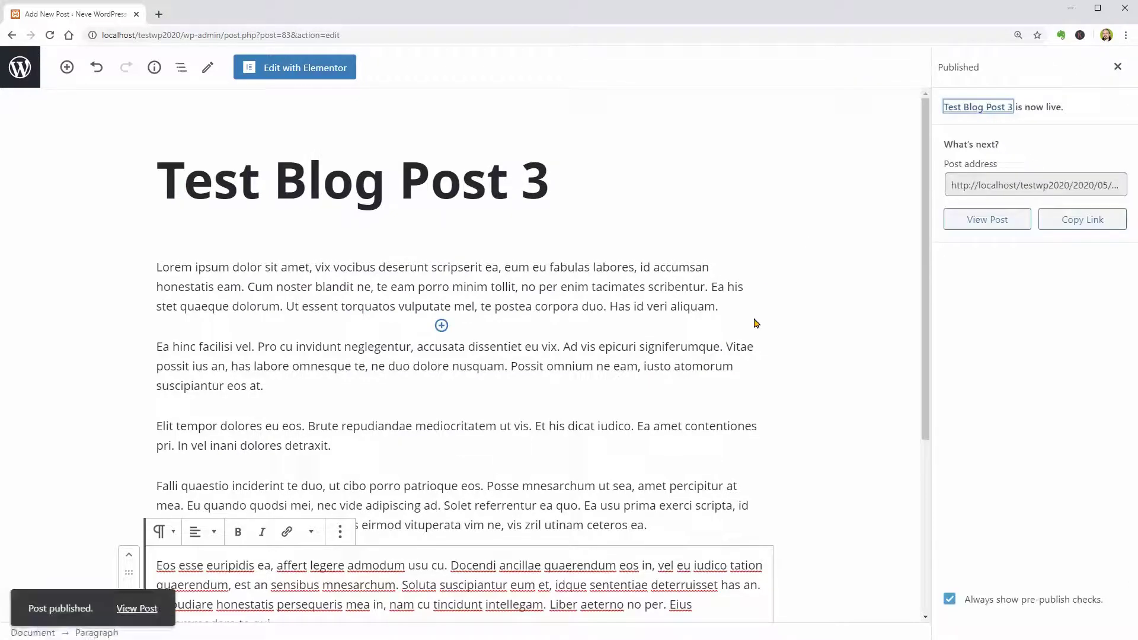
click(31, 71)
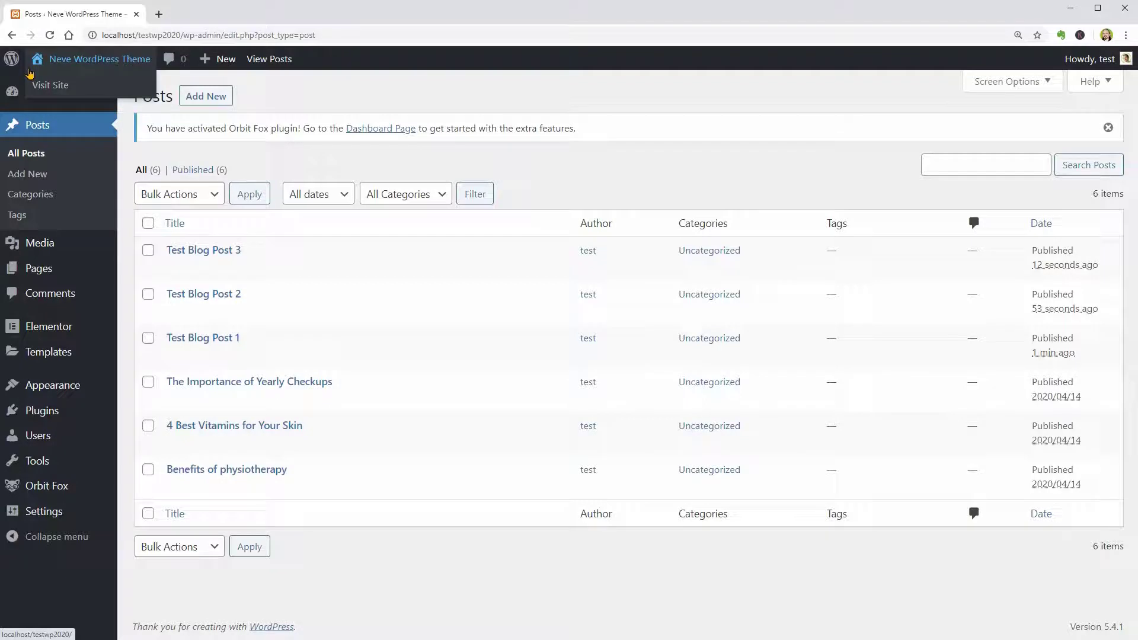
Enable Masonry in the Customizer's Blog / Archive layout settings while previewing the Blog page
mouse_move(76, 385)
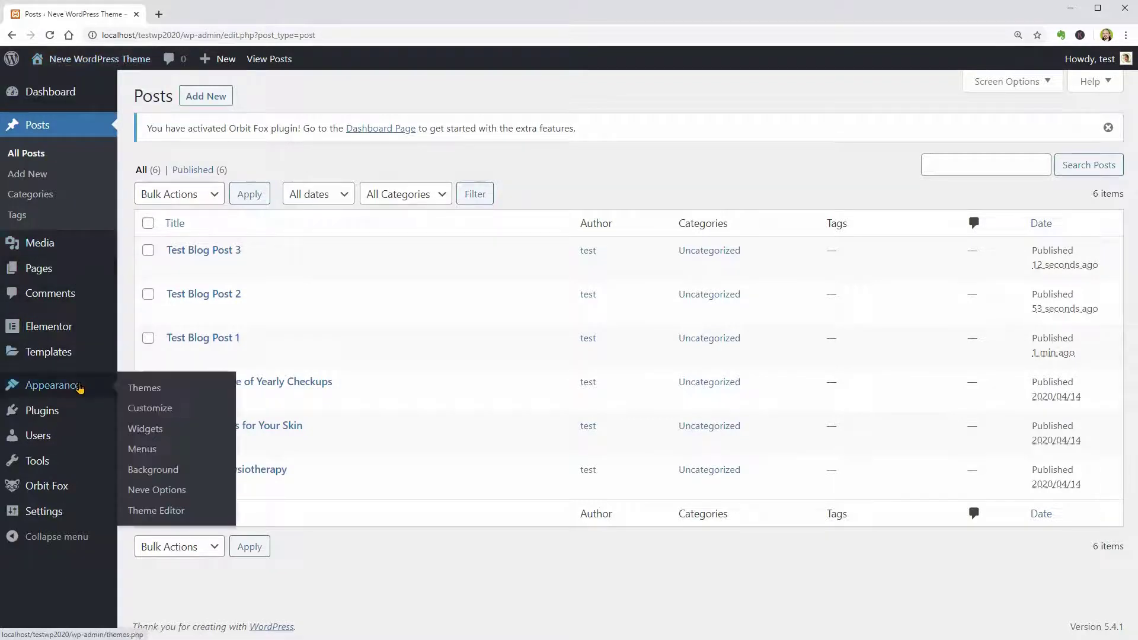
click(152, 412)
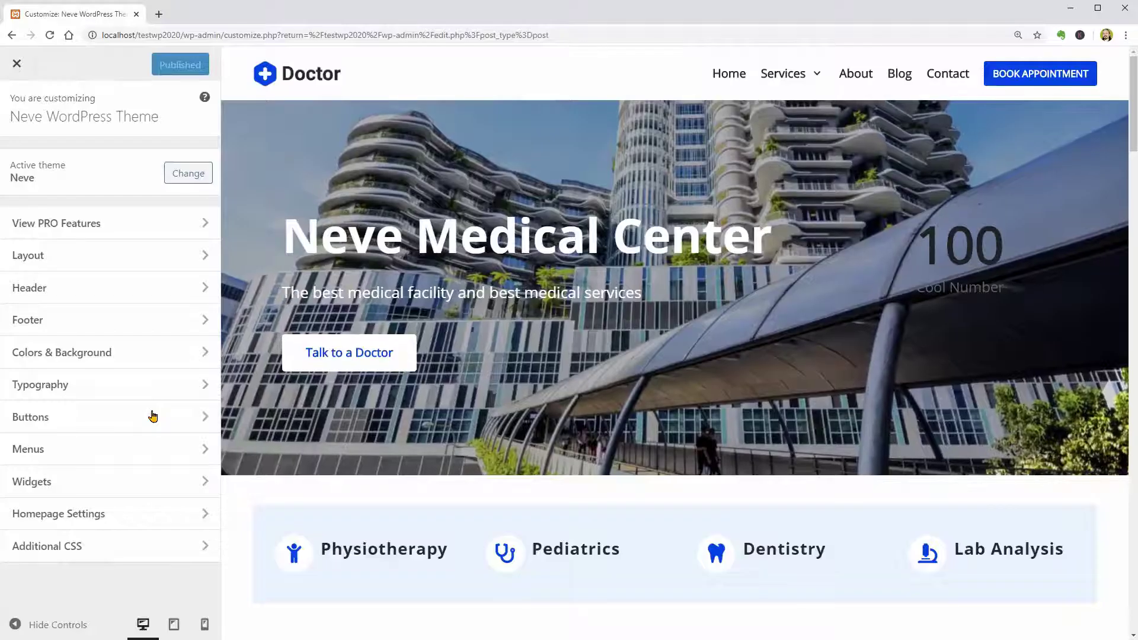
click(141, 253)
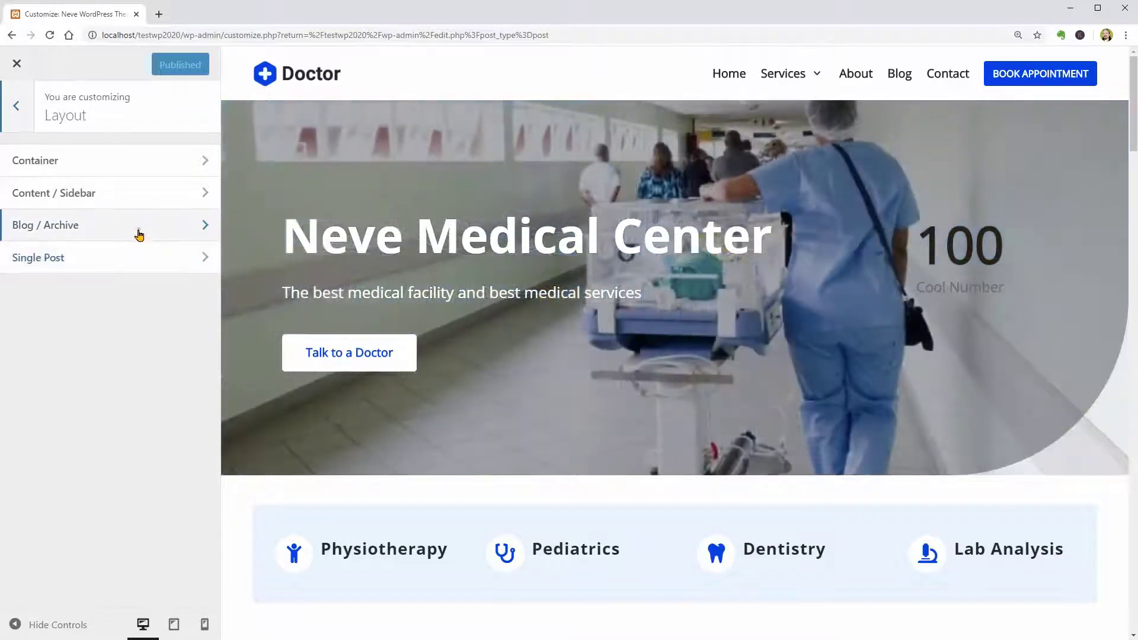
click(138, 230)
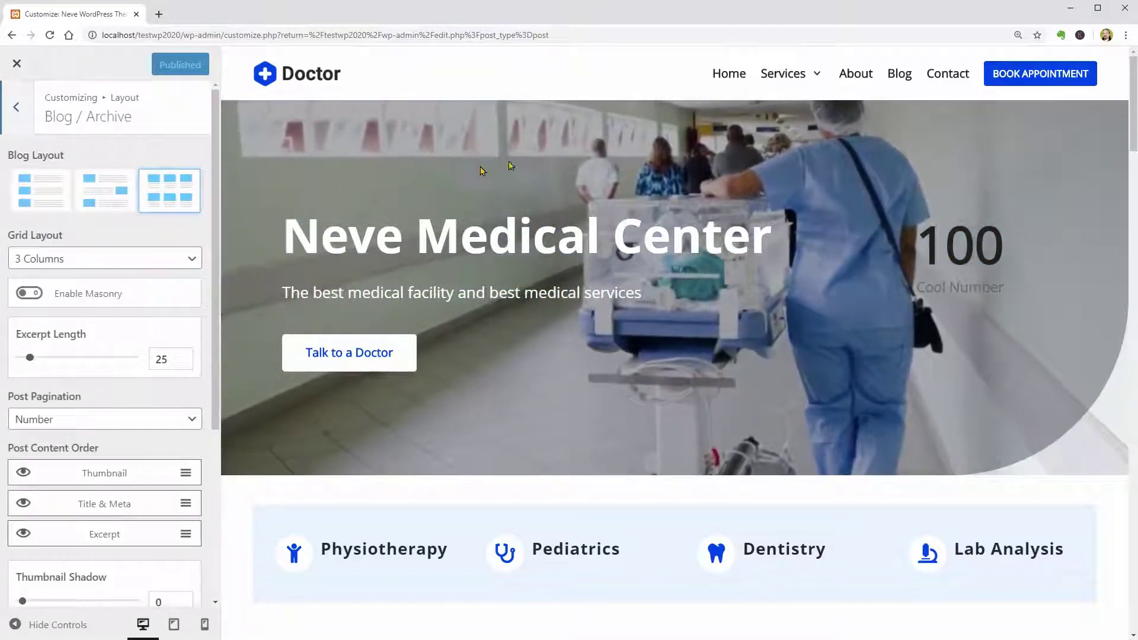
click(900, 74)
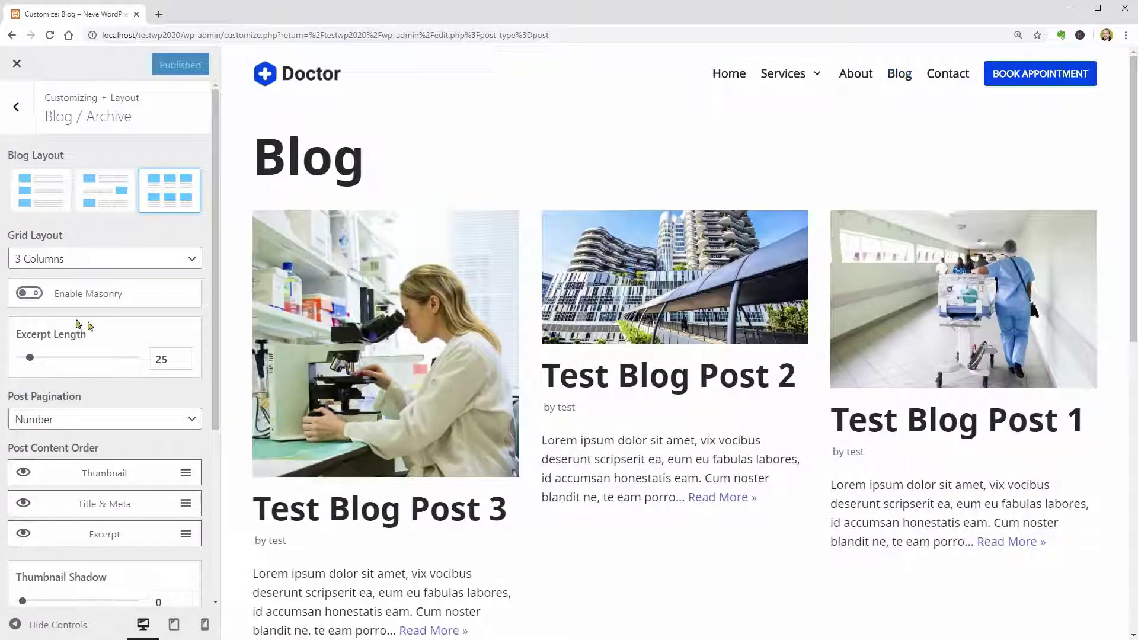
click(29, 294)
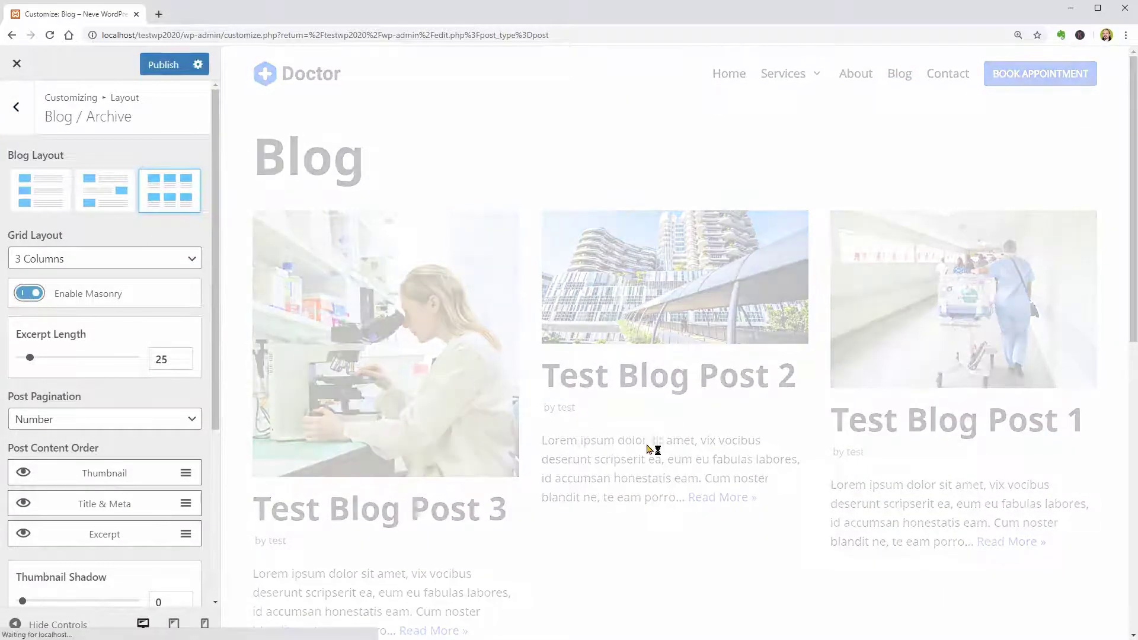
scroll(666, 453, down, 2)
scroll(255, 492, up, 1)
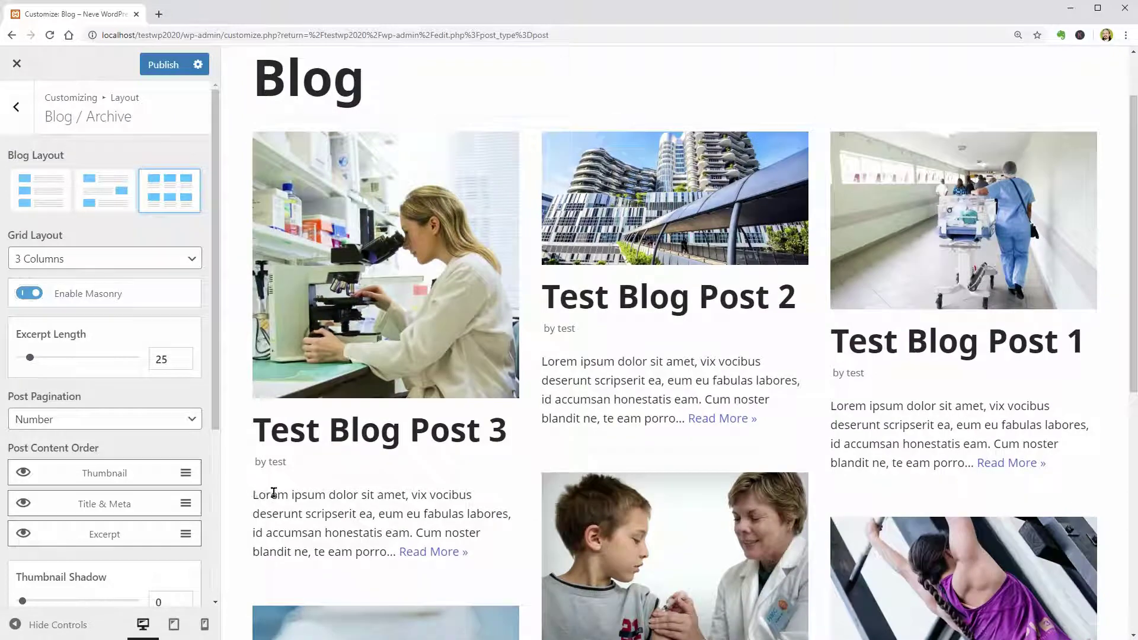
Set the blog's excerpt length to 20 and its post pagination to Infinite Scroll
drag(254, 494, 475, 555)
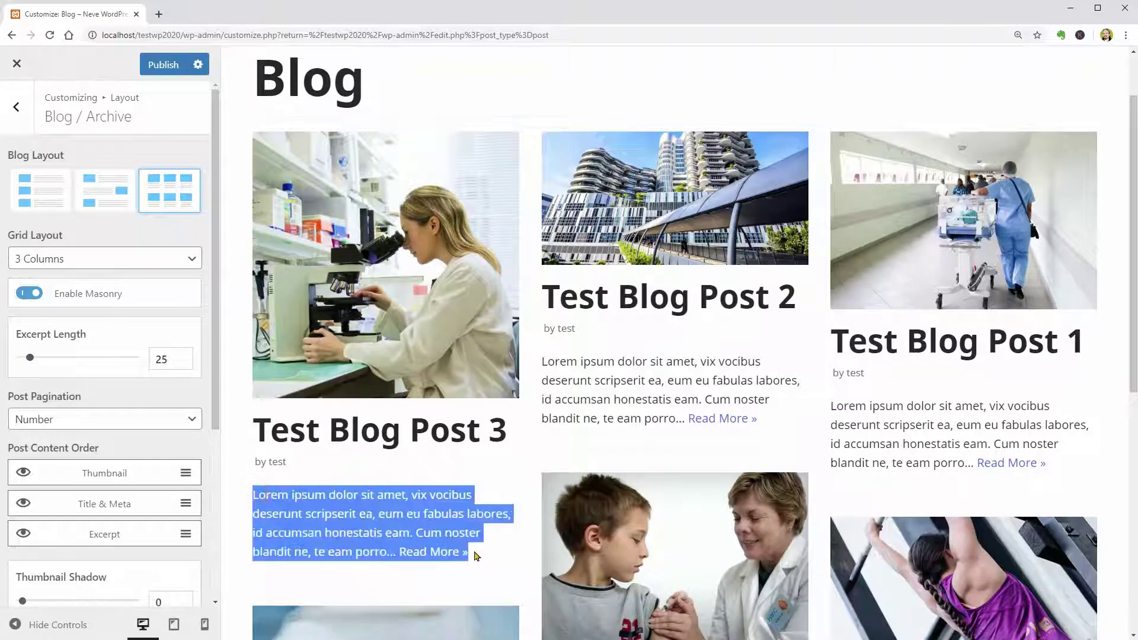
click(187, 365)
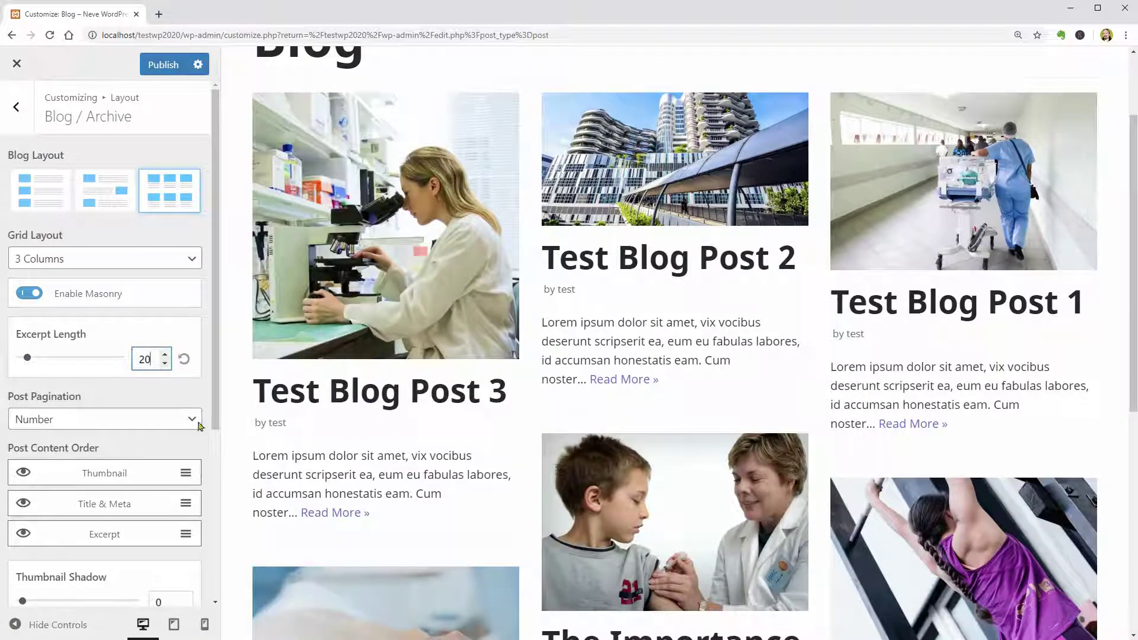
click(157, 419)
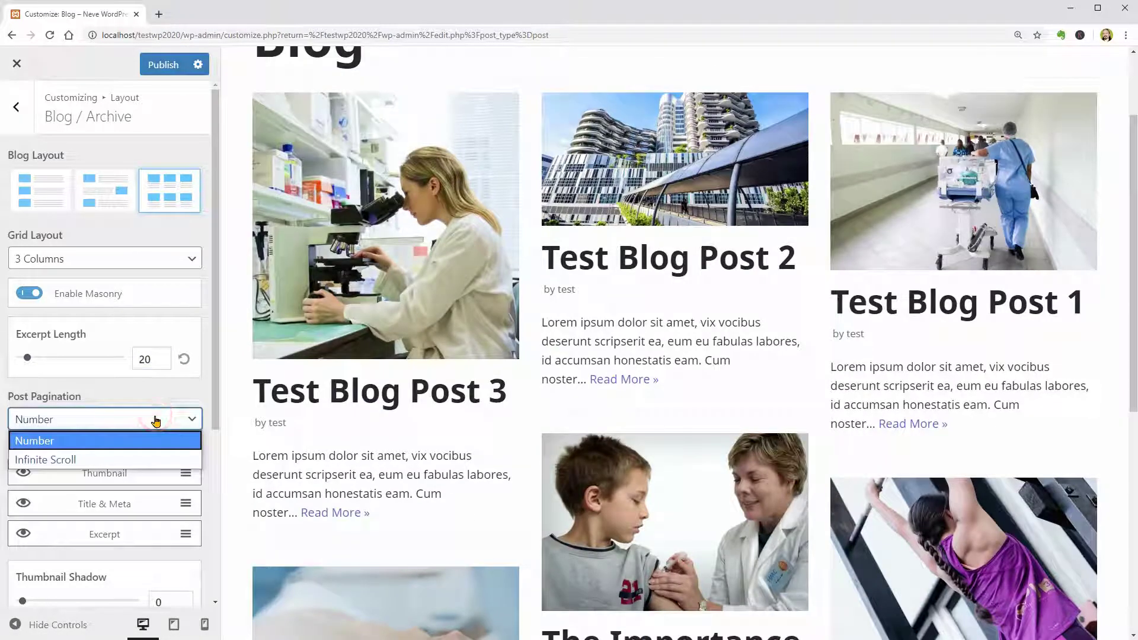
click(82, 460)
scroll(77, 463, down, 2)
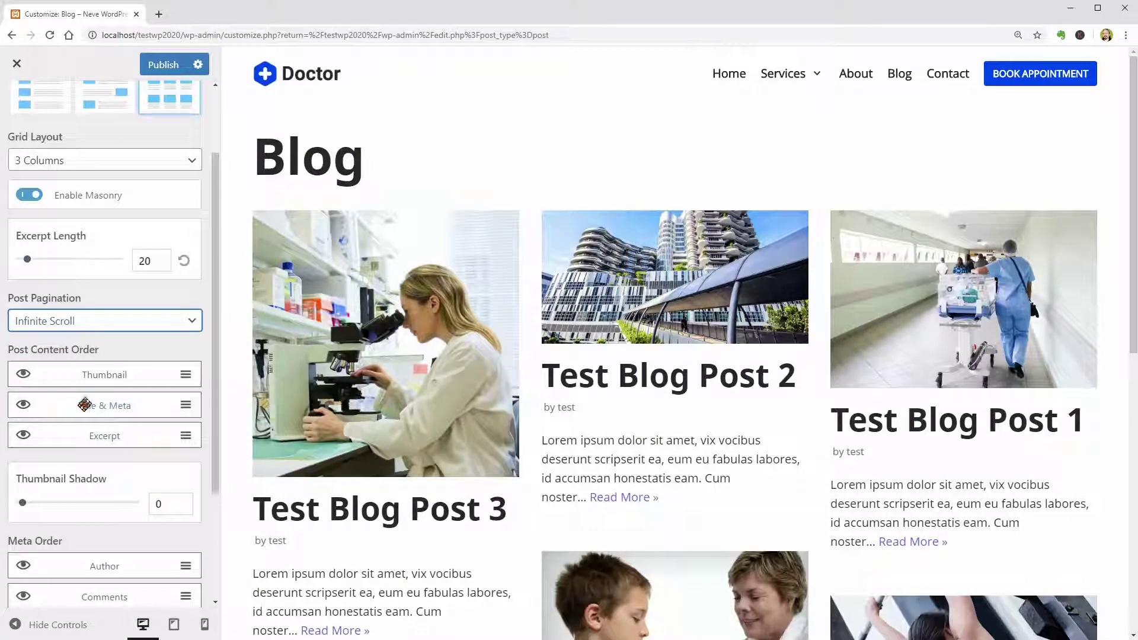
Move Thumbnail below Title & Meta in the blog's post content order, and hide Title & Meta and Excerpt
drag(96, 377, 122, 402)
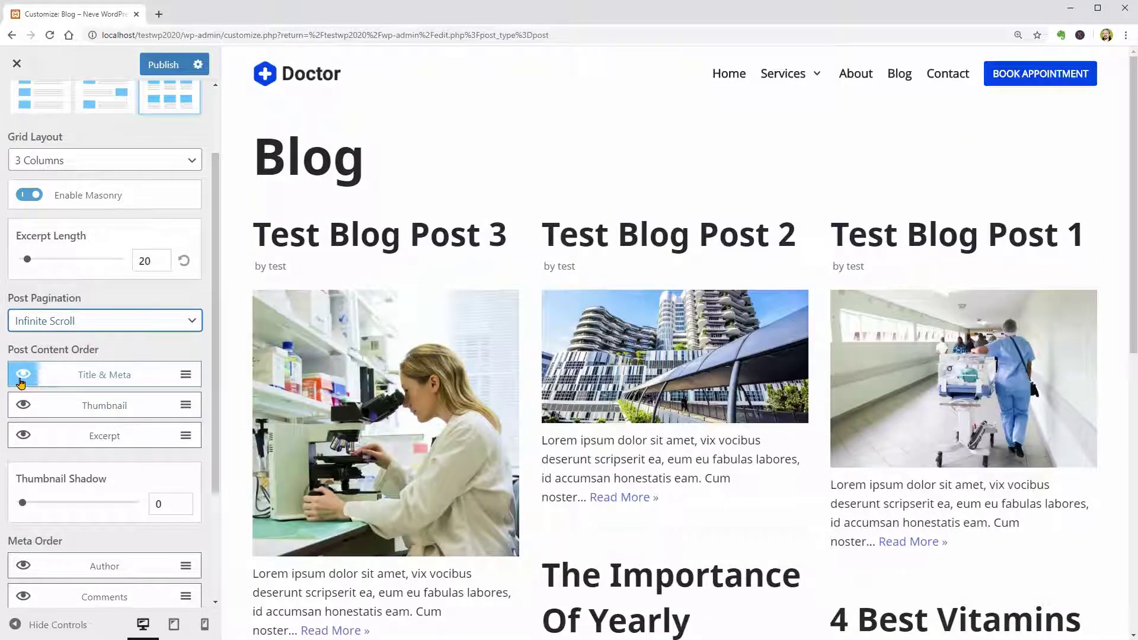
click(22, 376)
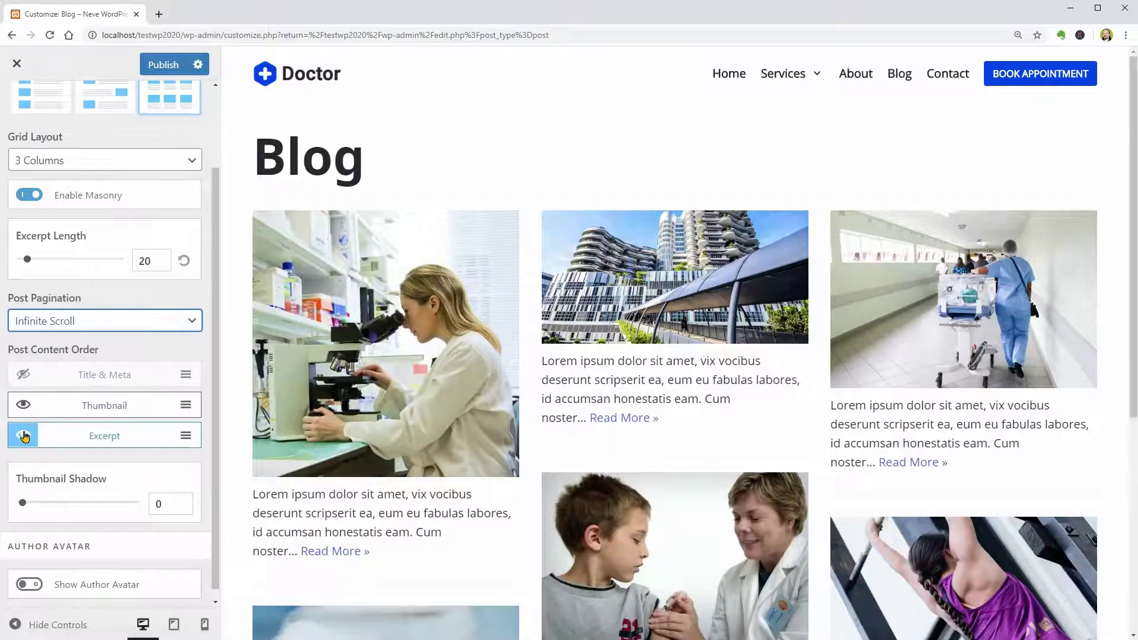
click(24, 437)
scroll(452, 464, down, 2)
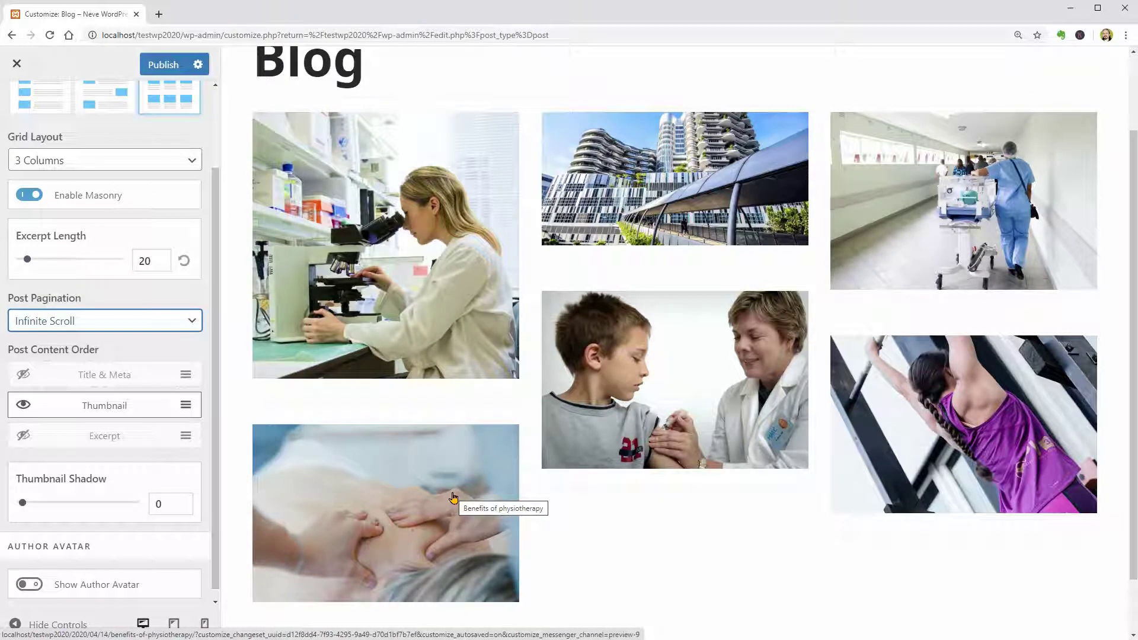
Set the blog's thumbnail shadow to 4 and turn on Show Author Avatar
drag(23, 503, 97, 503)
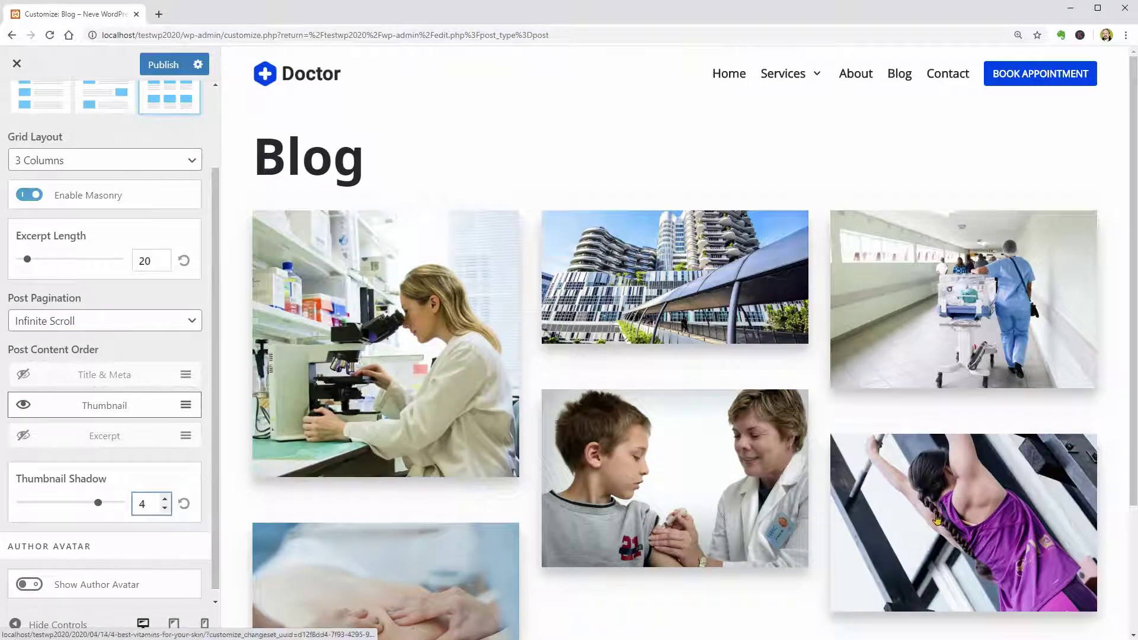
scroll(938, 518, down, 3)
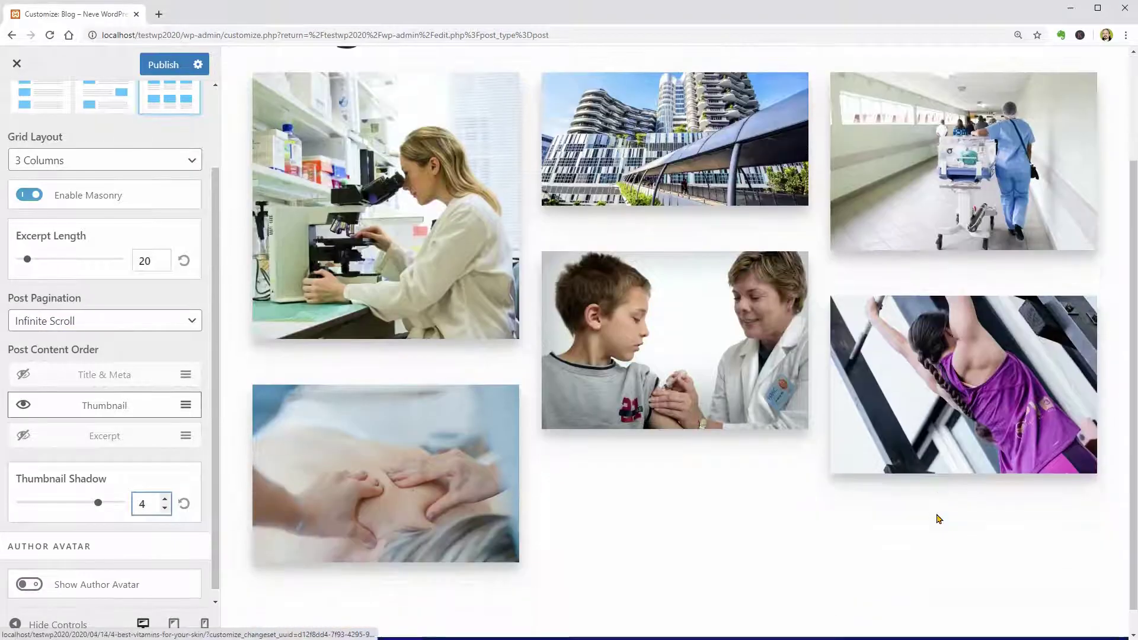
click(32, 587)
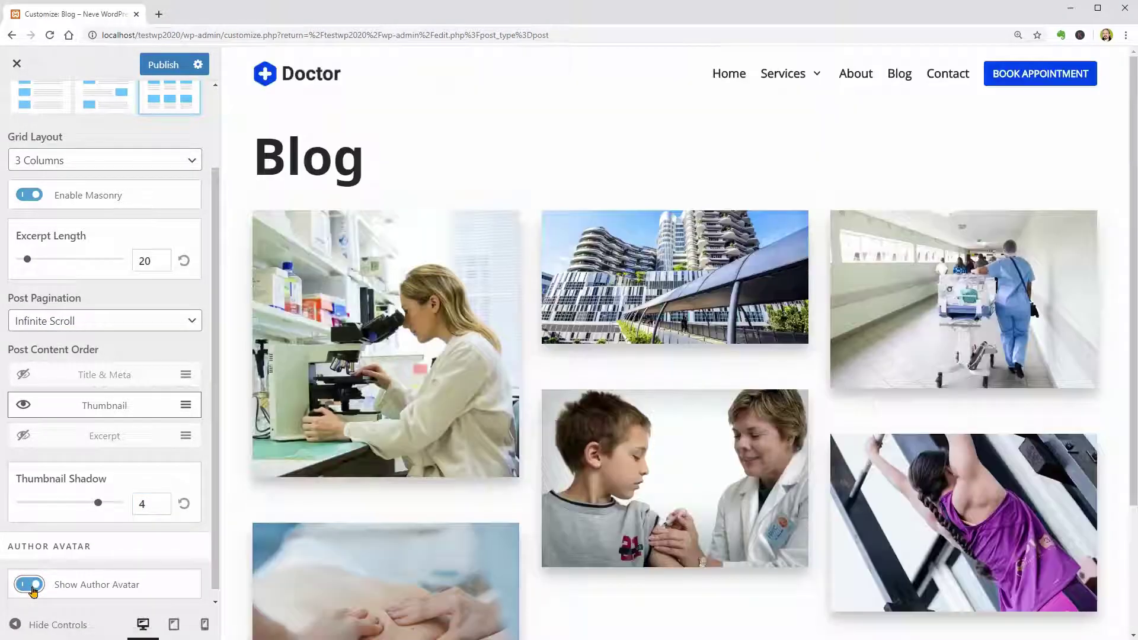
Show Title & Meta on the blog posts, and show Category and Date in their meta information
click(23, 374)
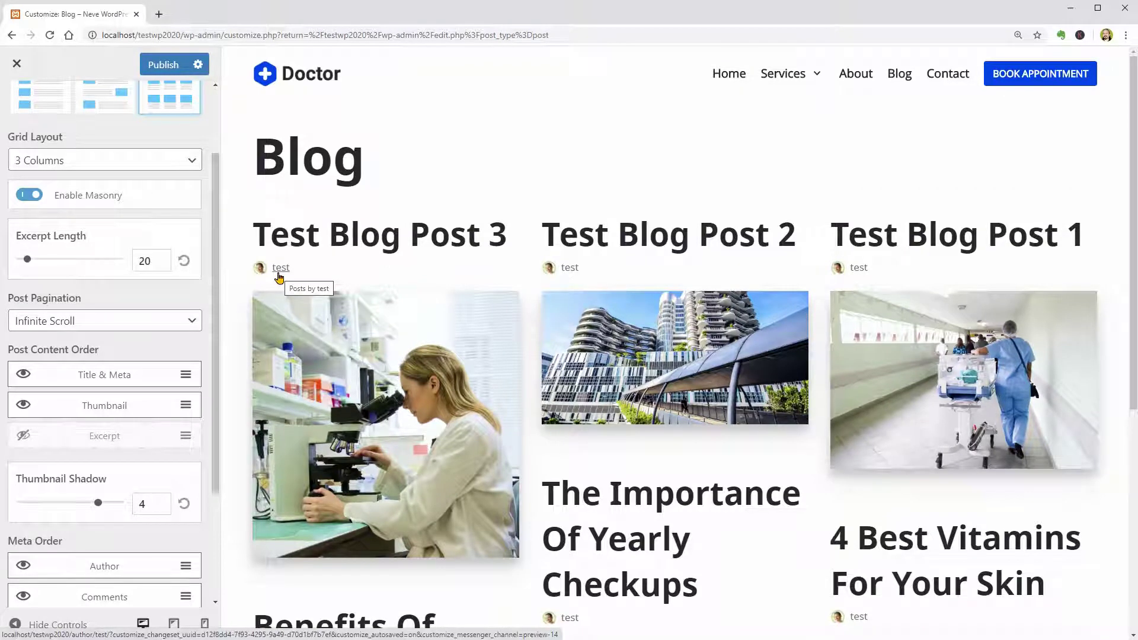
scroll(59, 325, down, 3)
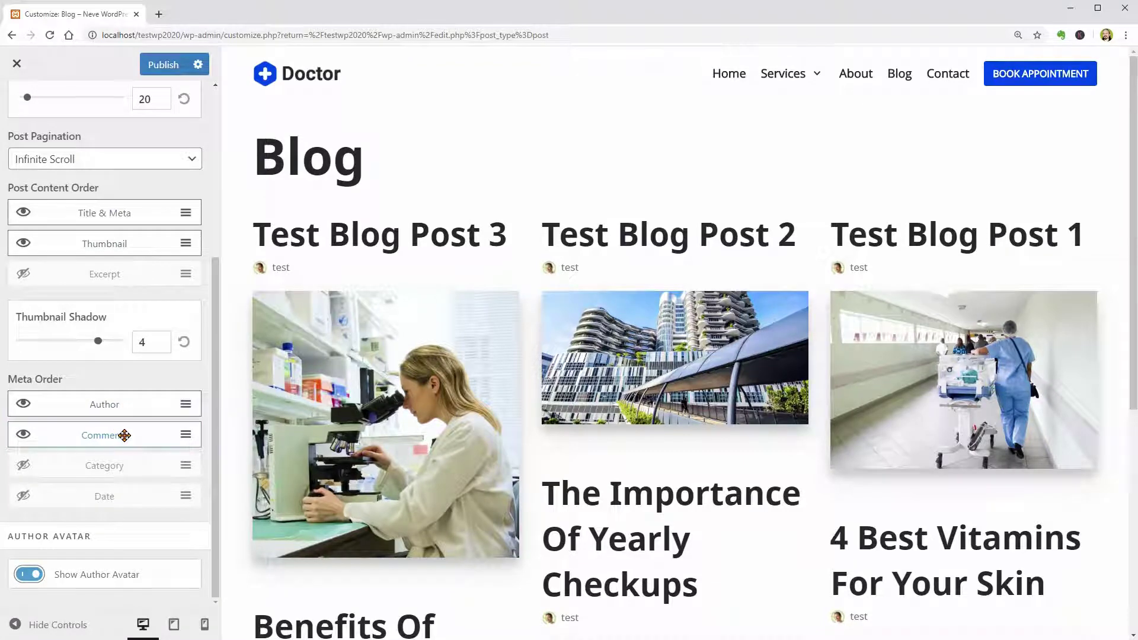
click(29, 474)
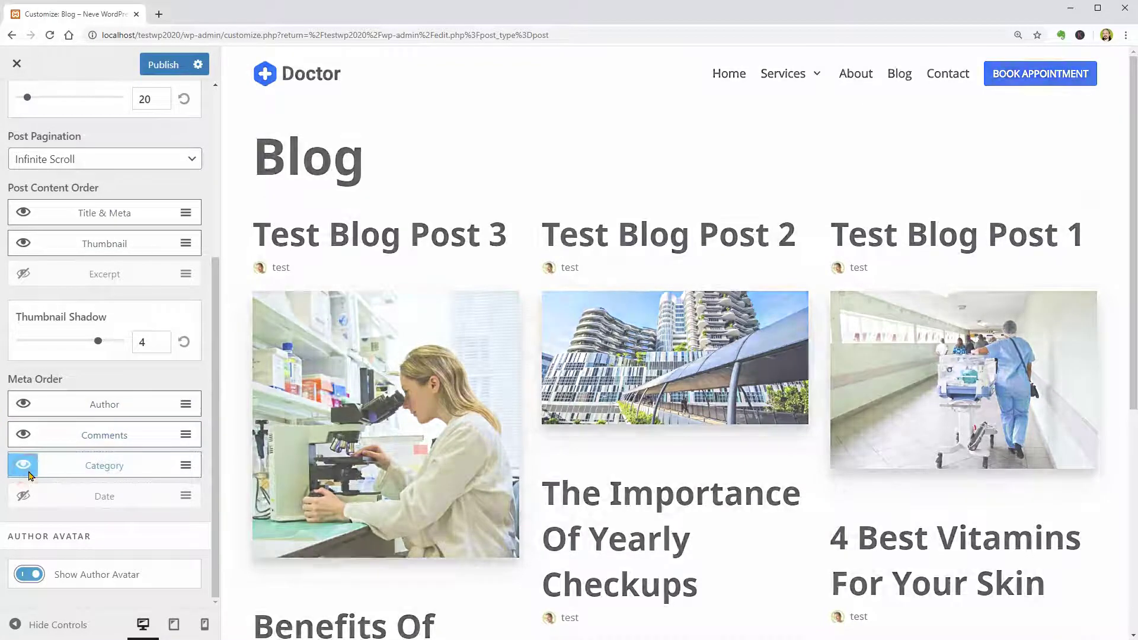
click(24, 495)
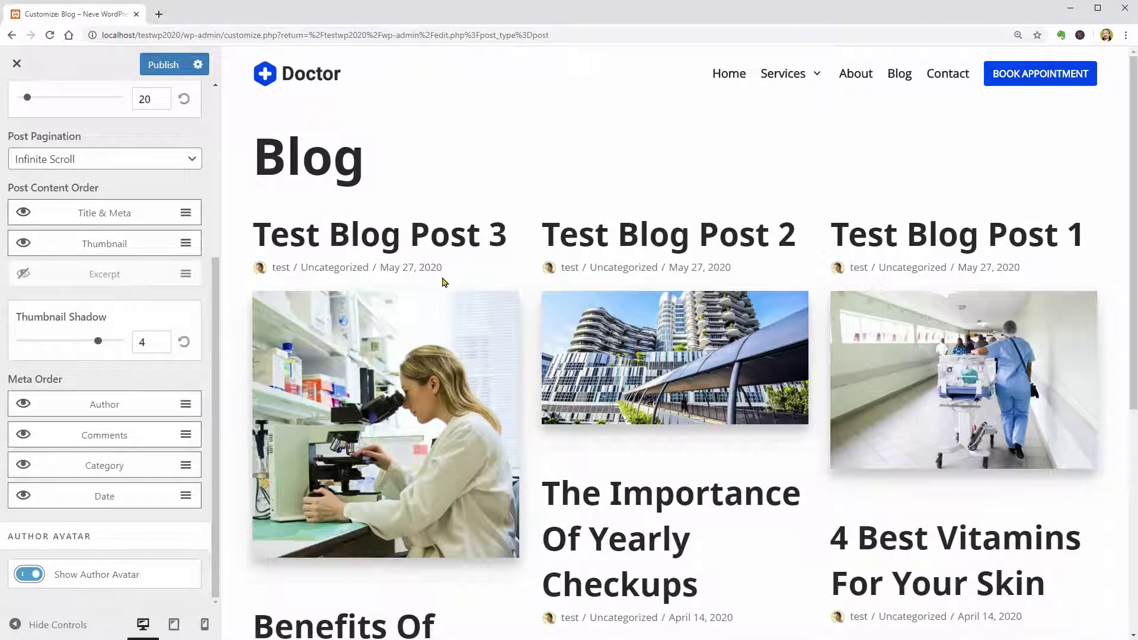
Rearrange the blog's meta order to Date, Category, Author, Comments
drag(244, 235, 517, 253)
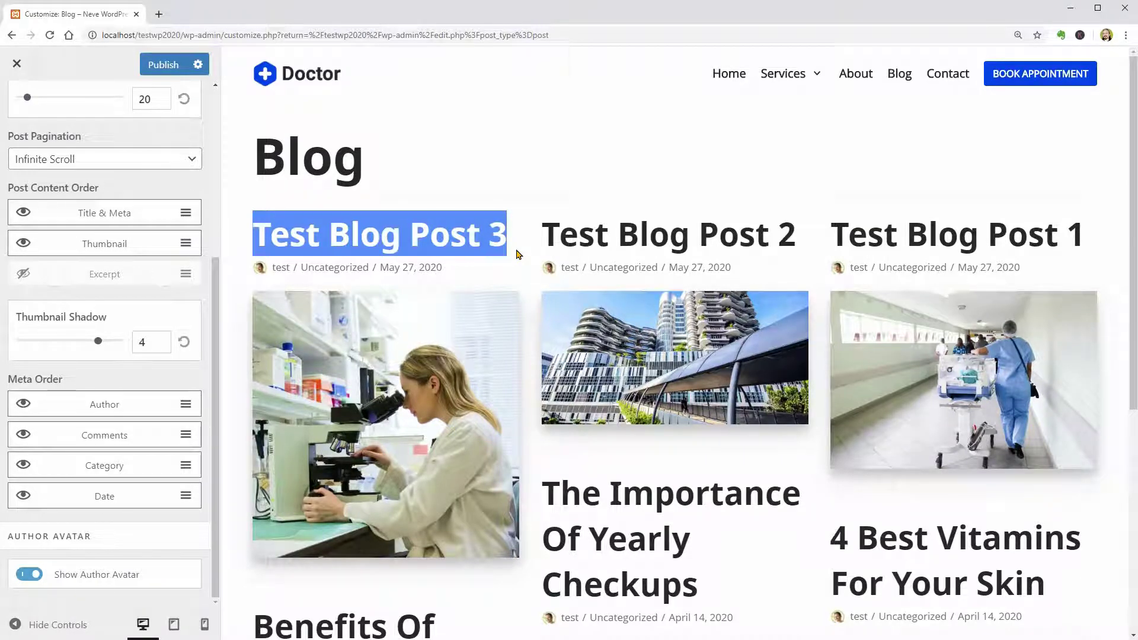
drag(182, 418, 125, 498)
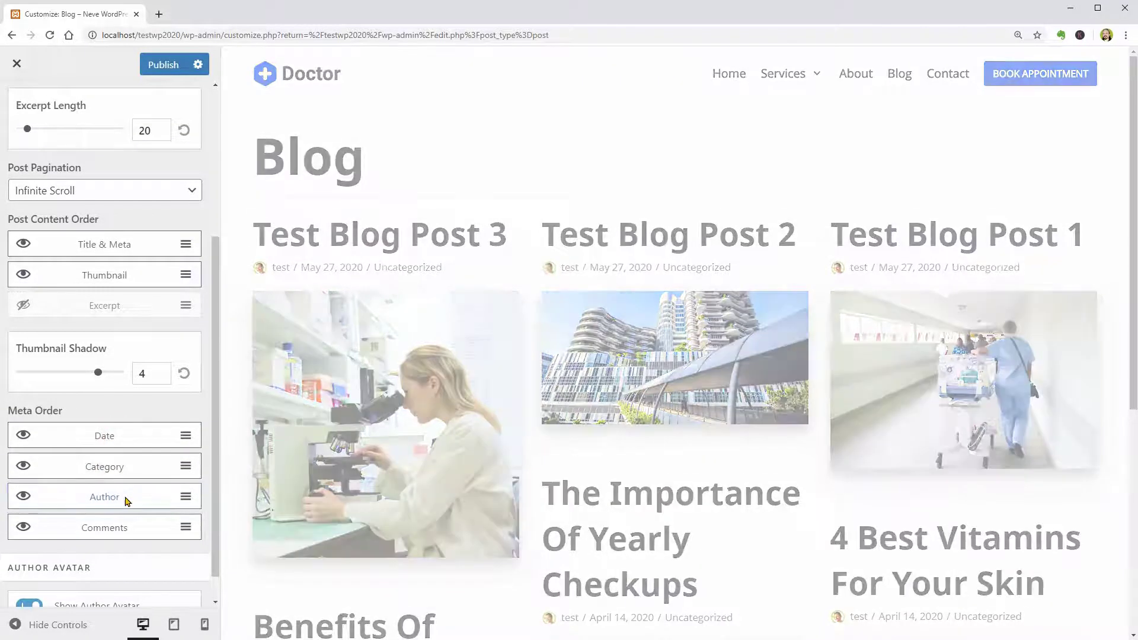
scroll(111, 273, up, 4)
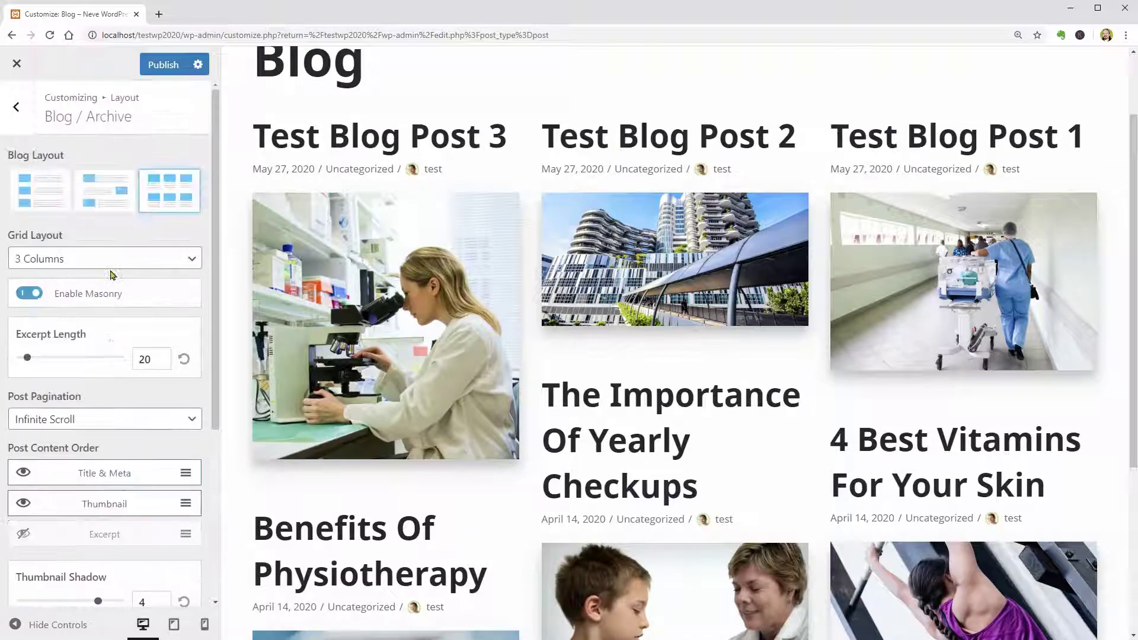
Open the Content / Sidebar layout settings and switch Enable Advanced Options off and on to compare sitewide and per-section settings
click(23, 121)
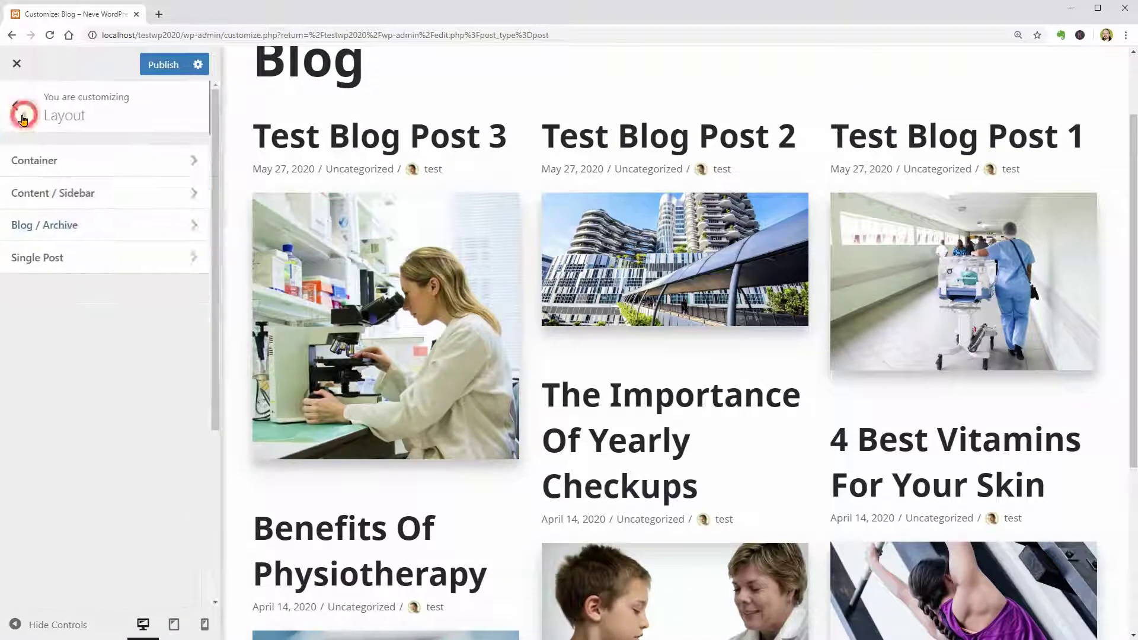
click(190, 191)
click(28, 162)
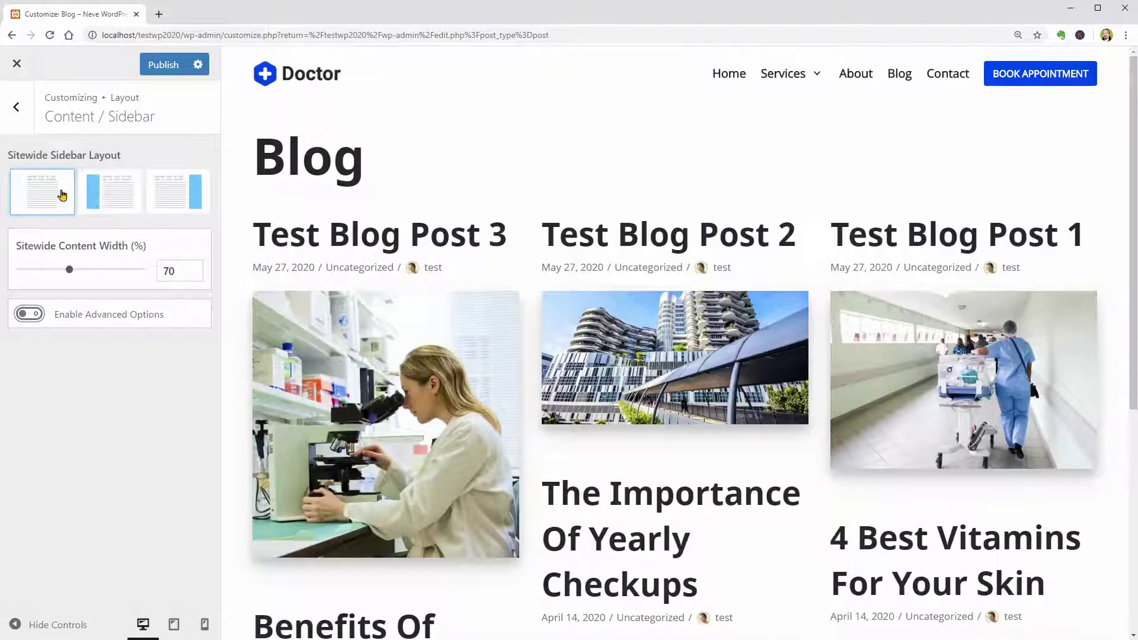
click(23, 317)
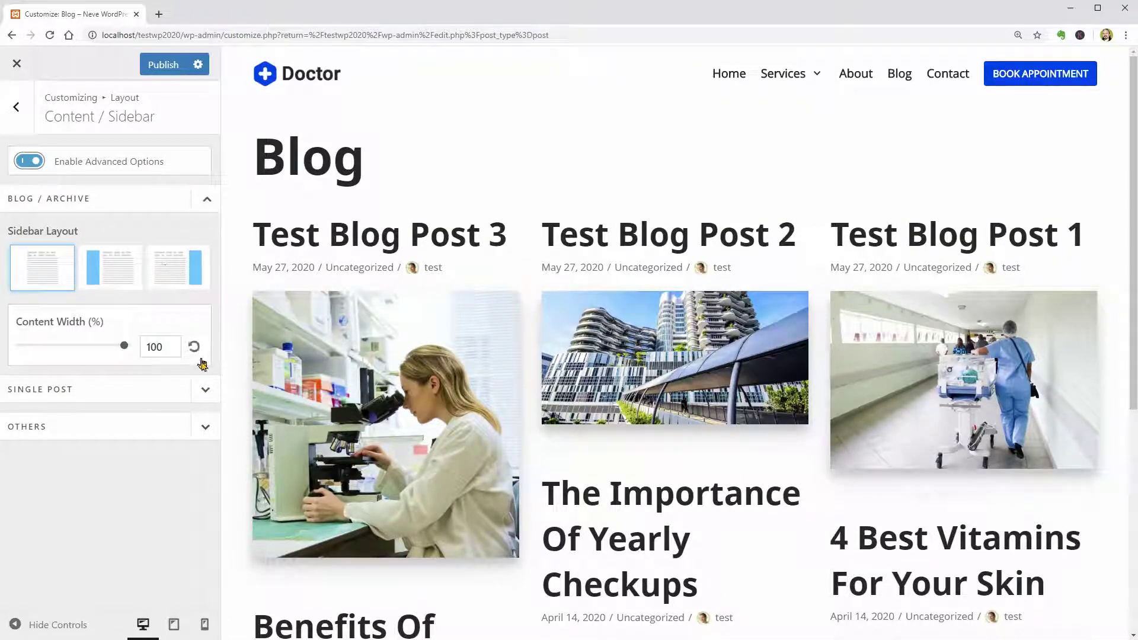
Expand the Single Post and Others sections to examine their sidebar layouts and content widths
click(205, 389)
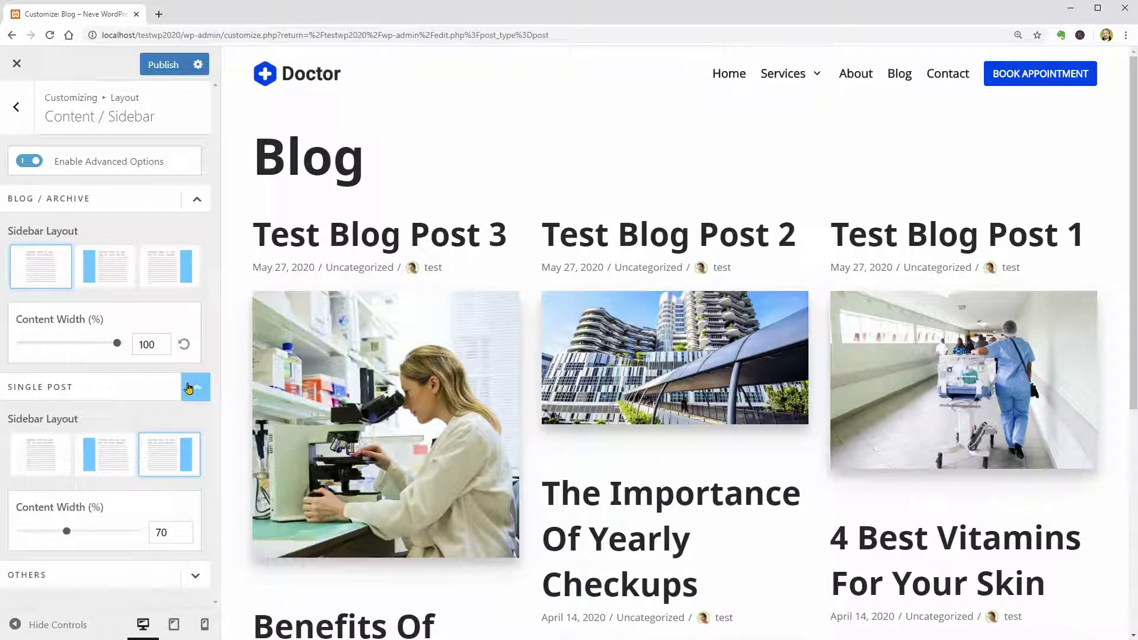
click(191, 575)
scroll(172, 560, down, 2)
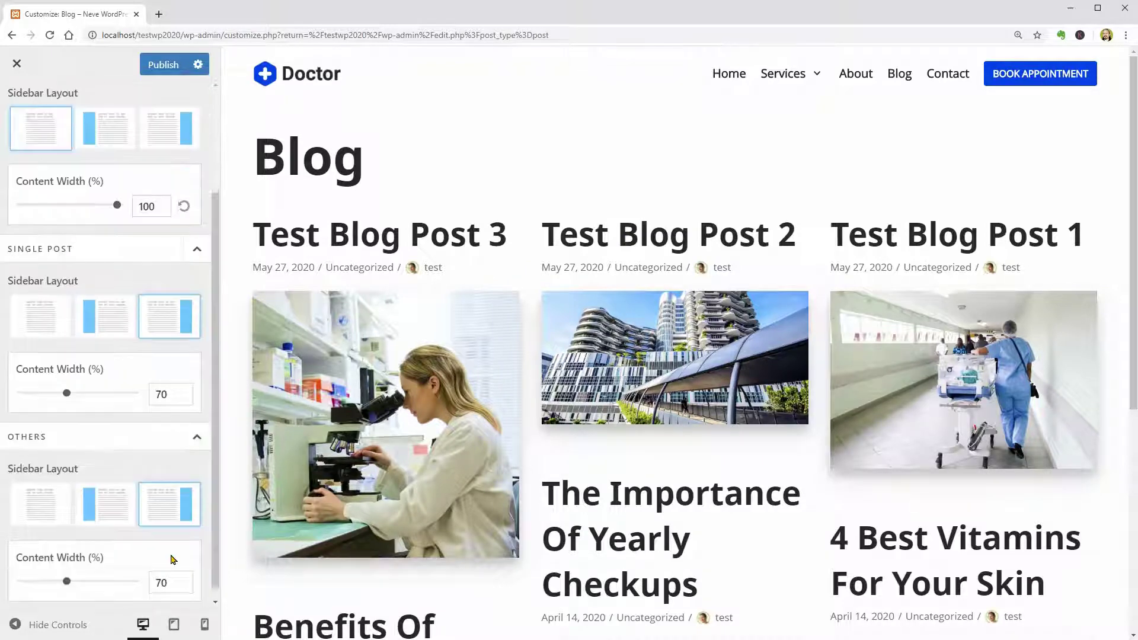
scroll(172, 559, down, 1)
scroll(386, 415, down, 3)
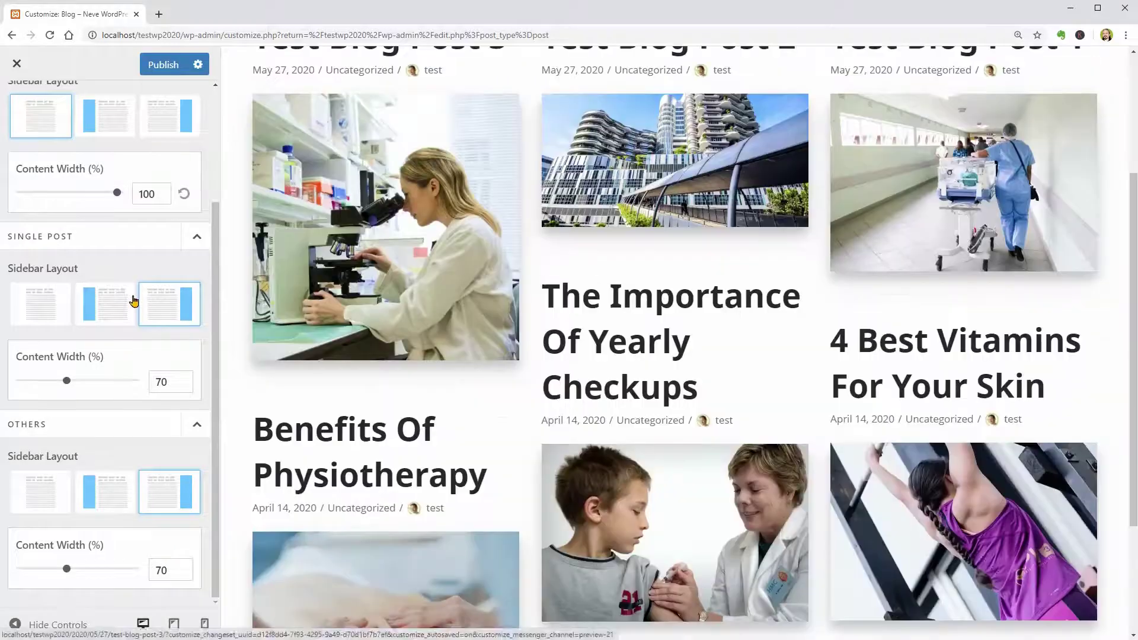
Give the Blog / Archive layout a left sidebar with 77% content width, and open Test Blog Post 3 in the preview
scroll(135, 300, up, 3)
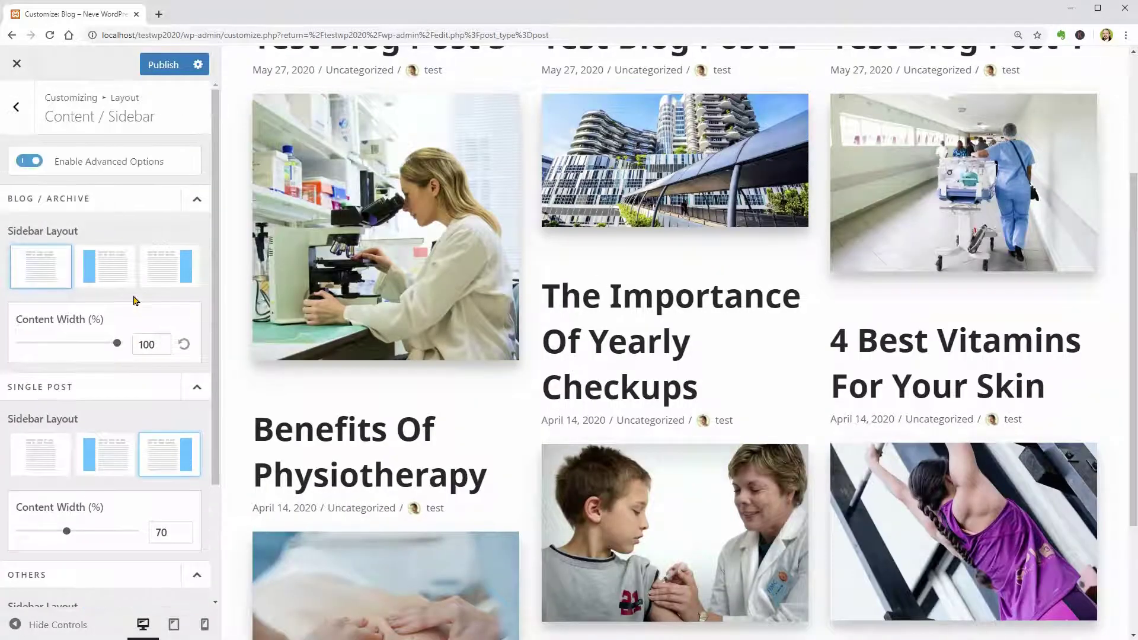
click(107, 281)
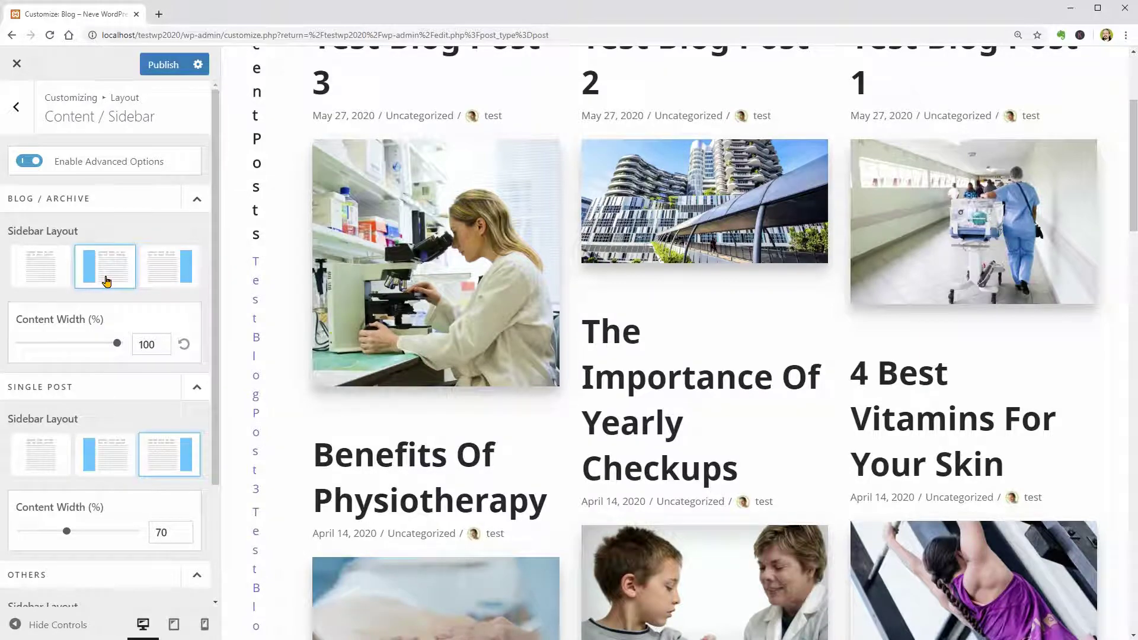
drag(117, 345, 88, 344)
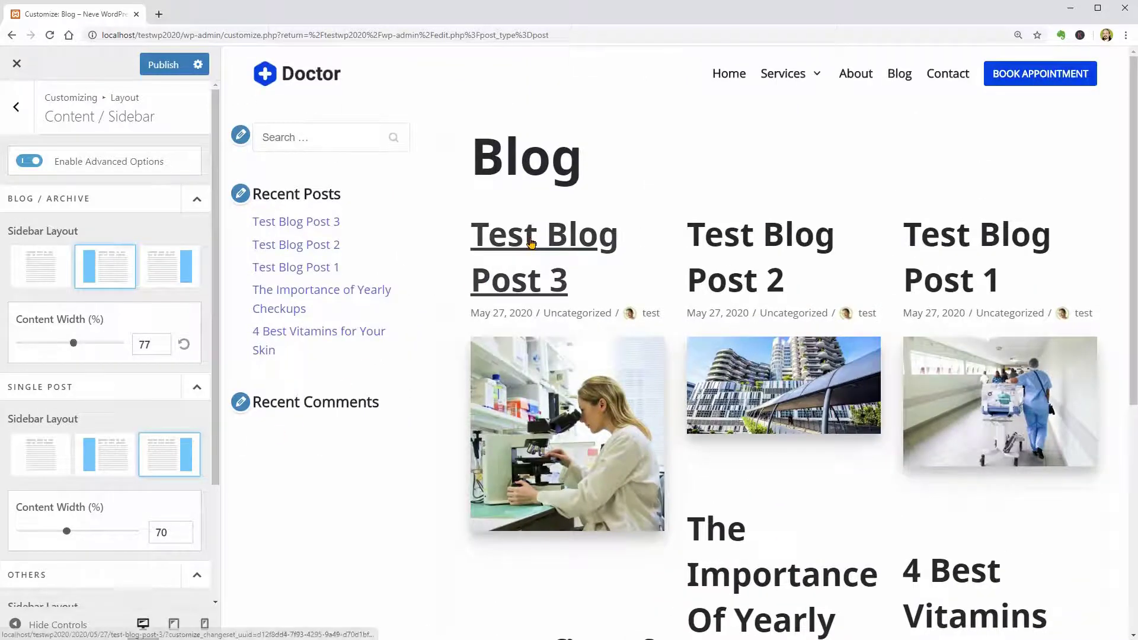
click(486, 276)
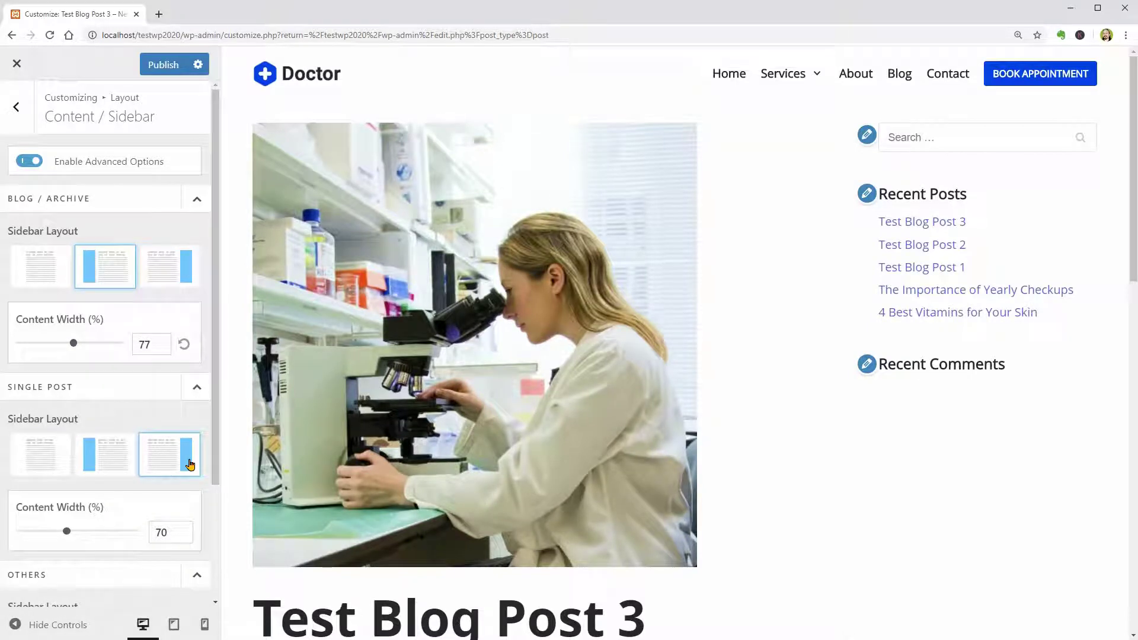
Try the left sidebar for the Others section, and set its sidebar layout to the one without a sidebar
scroll(189, 464, down, 3)
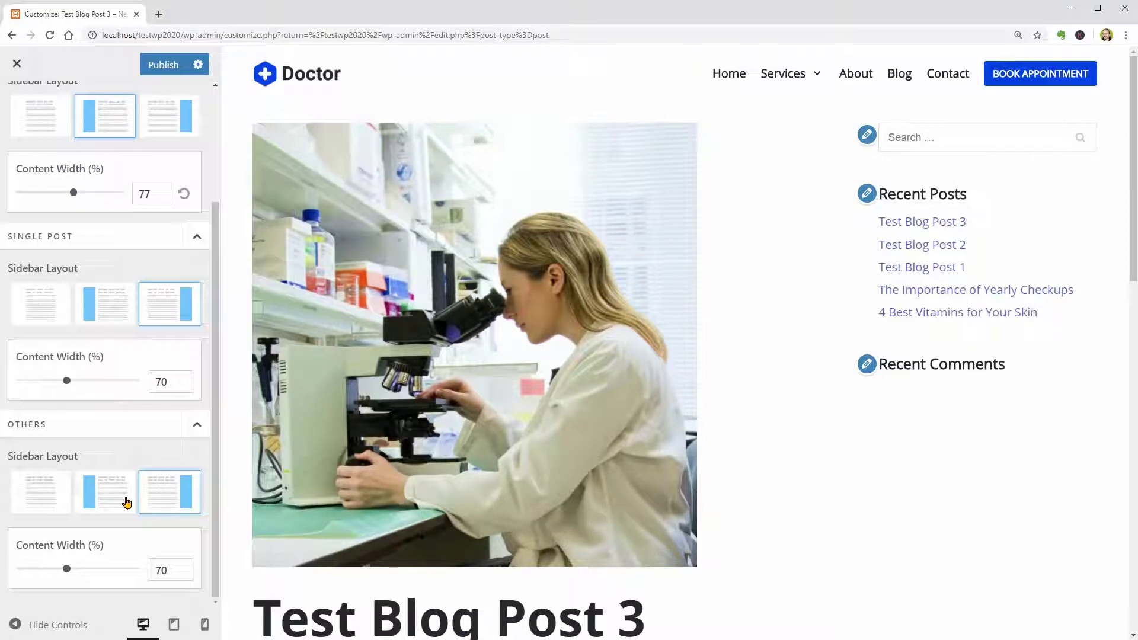
click(126, 502)
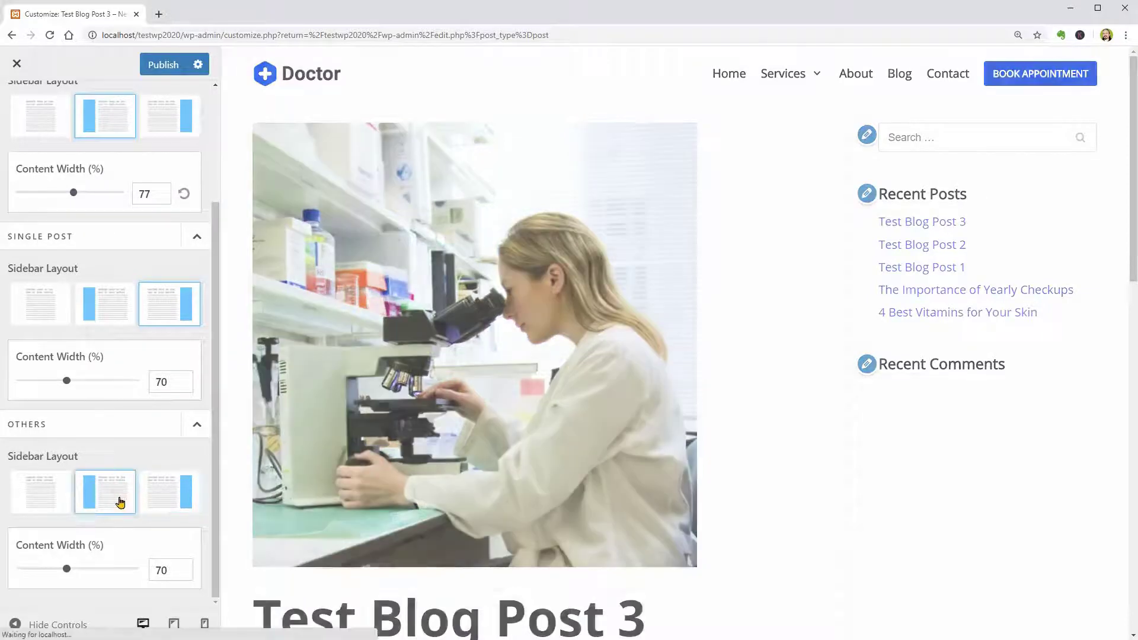
click(54, 502)
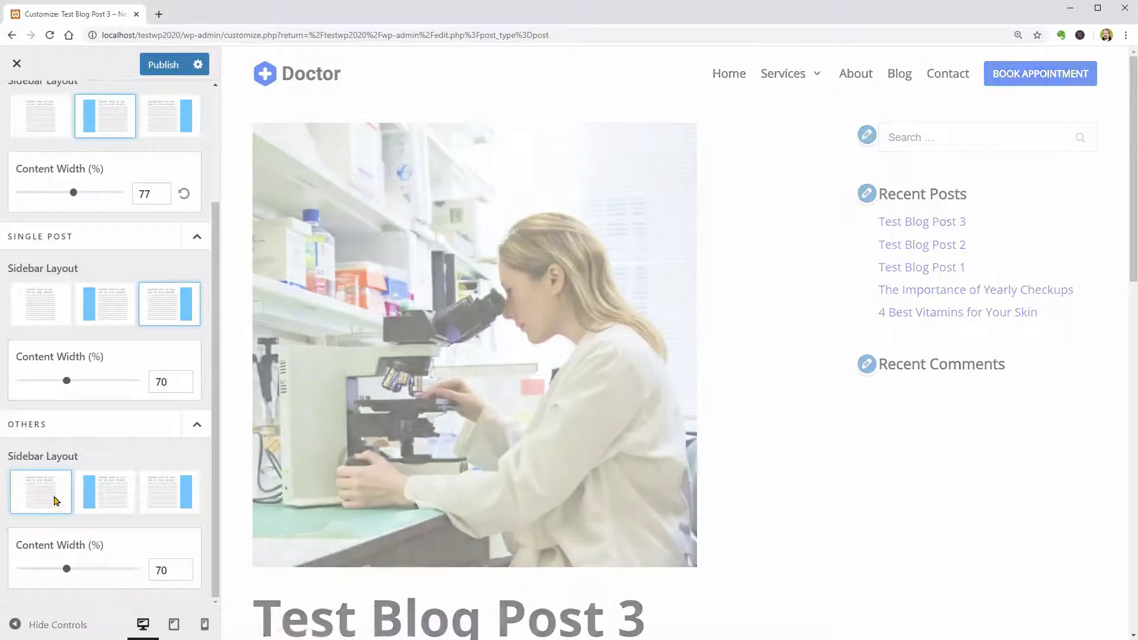
Open the Container layout settings and reduce the desktop container width to 1019
scroll(107, 211, up, 3)
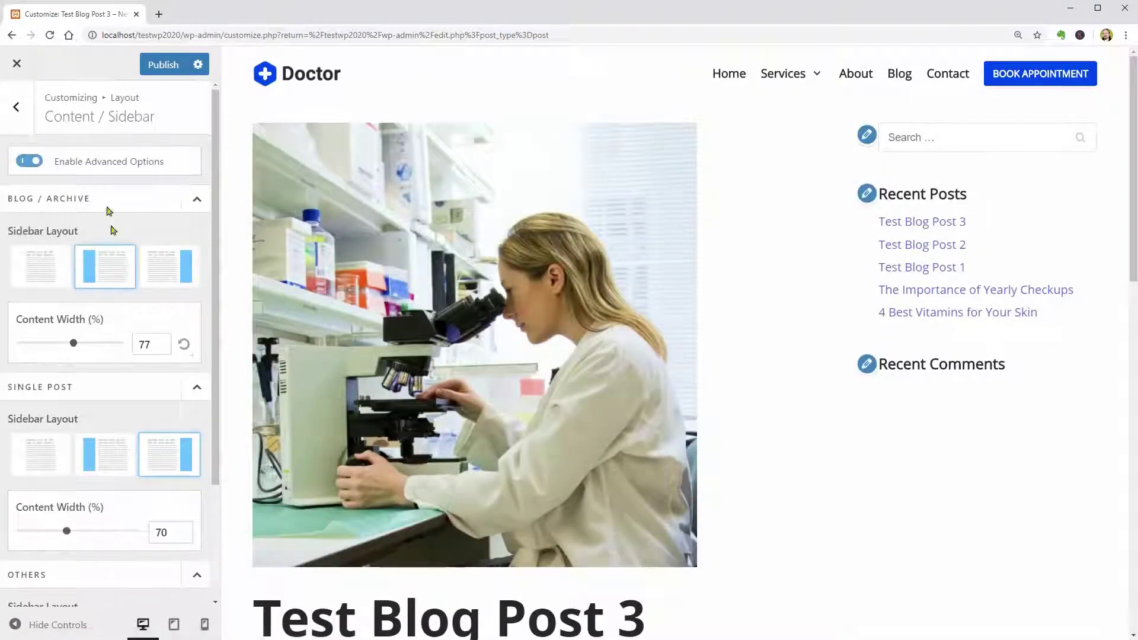
click(20, 116)
click(101, 164)
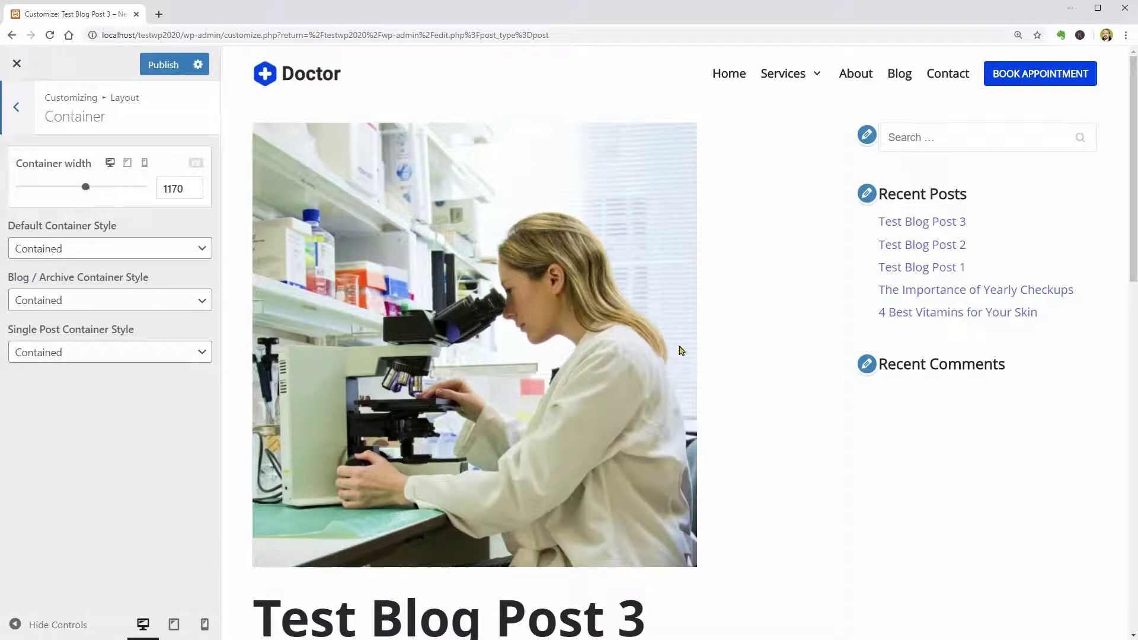
drag(85, 190, 69, 189)
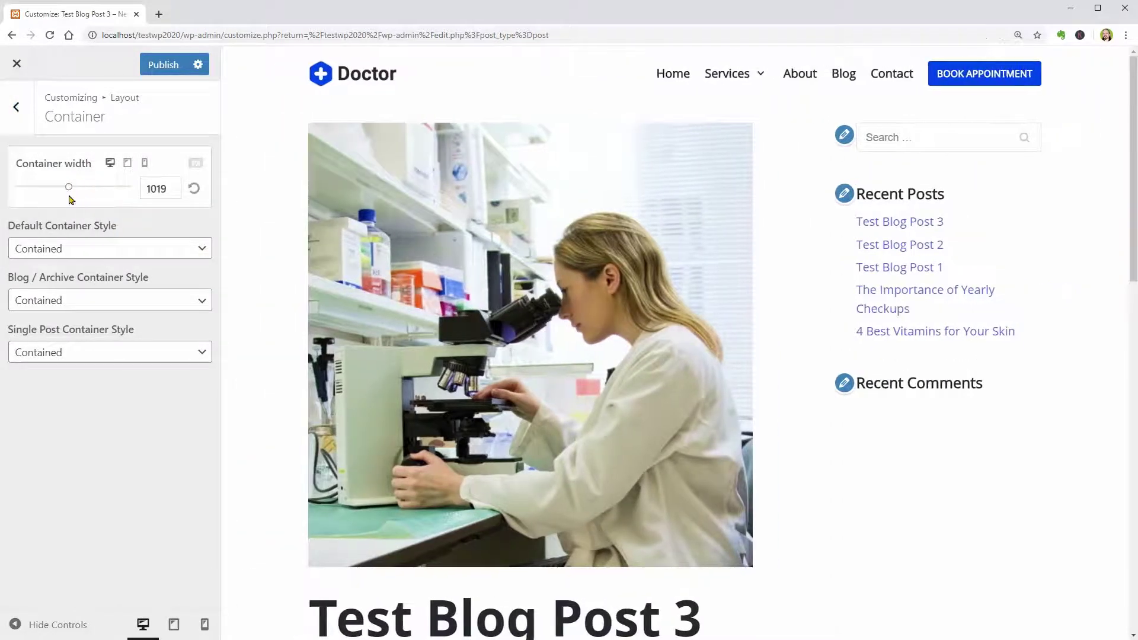
Check the container width settings for tablet and mobile, and return to the desktop view
click(126, 166)
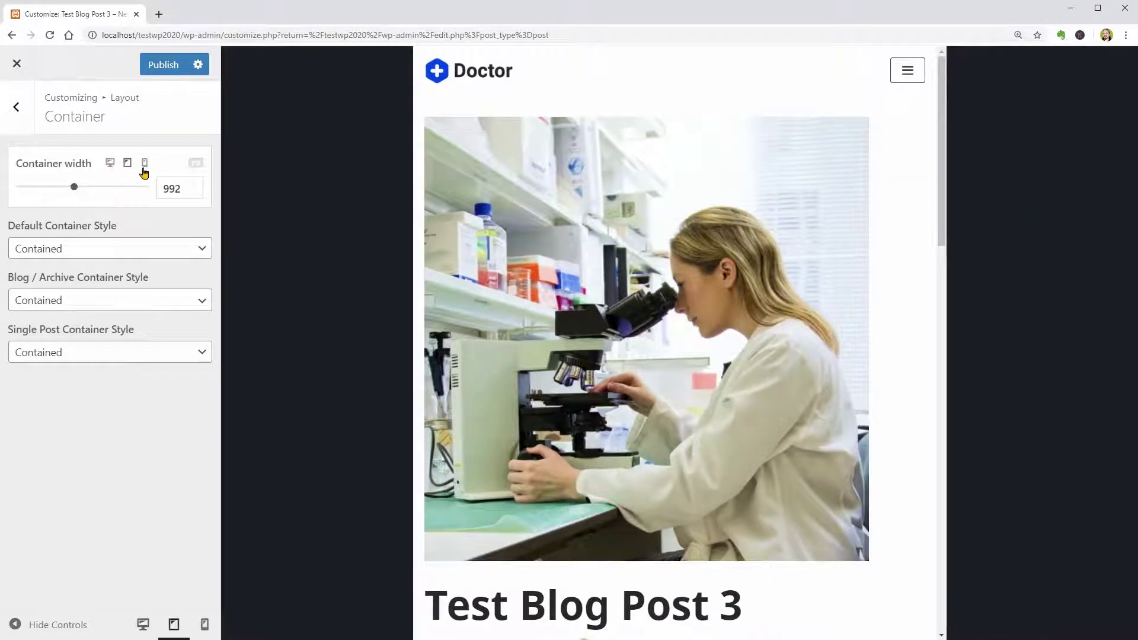
click(143, 168)
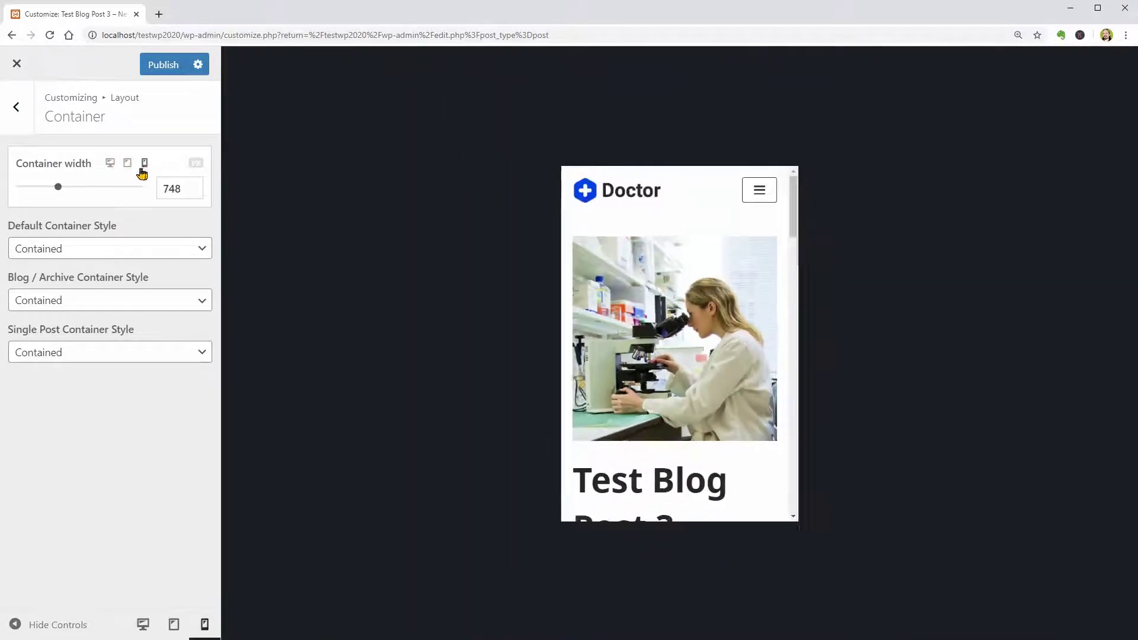
click(109, 168)
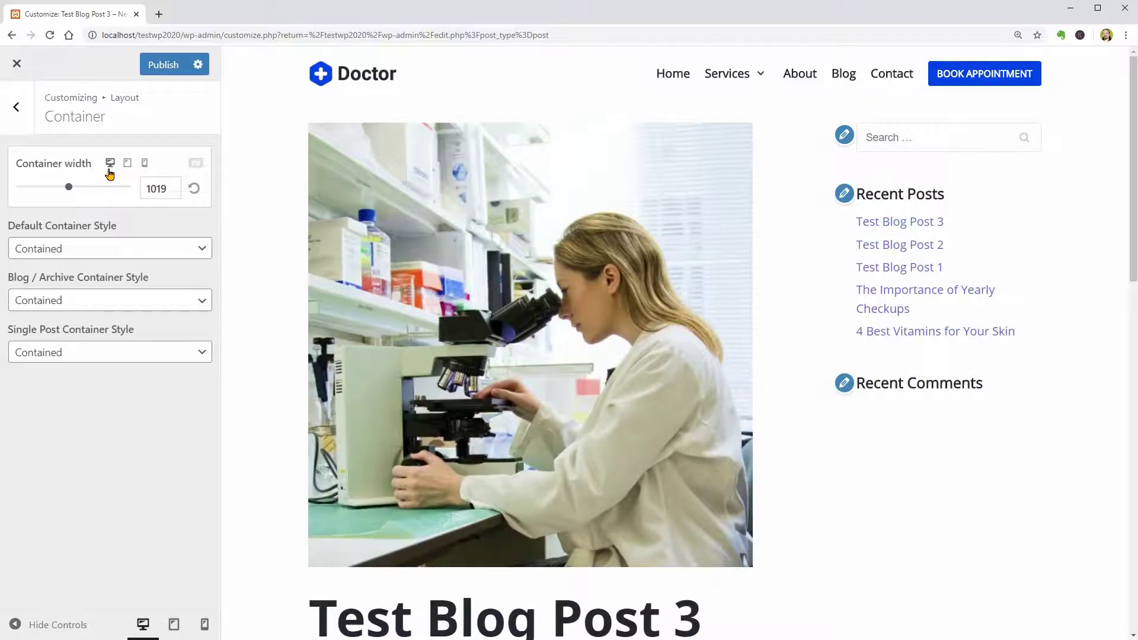
Examine the available options for the Default, Blog / Archive and Single Post container styles
click(118, 247)
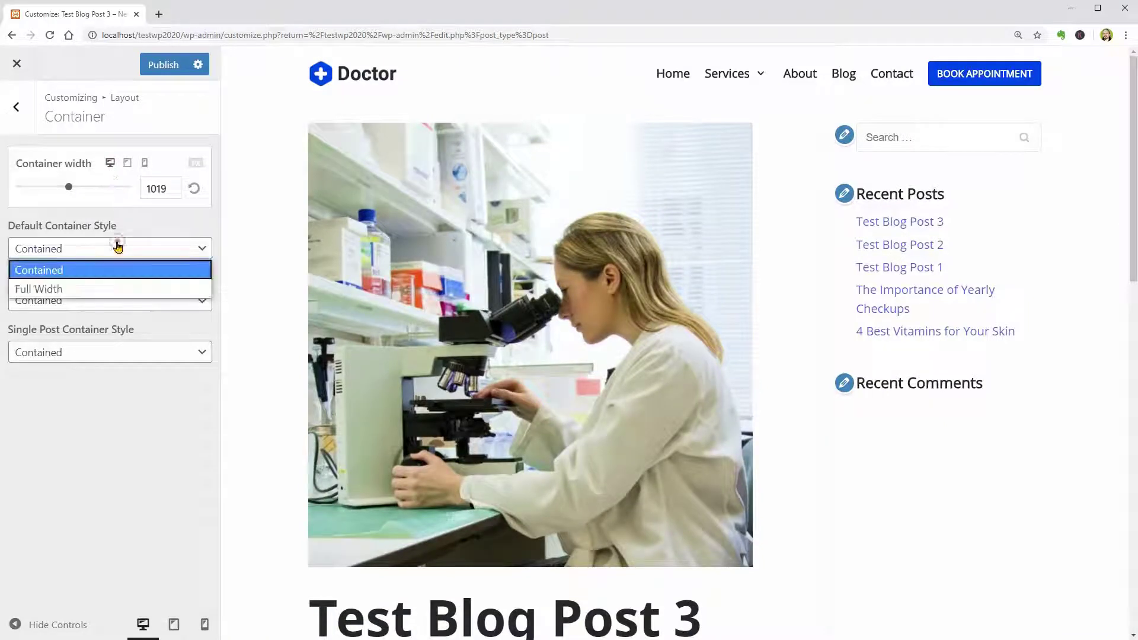
click(118, 247)
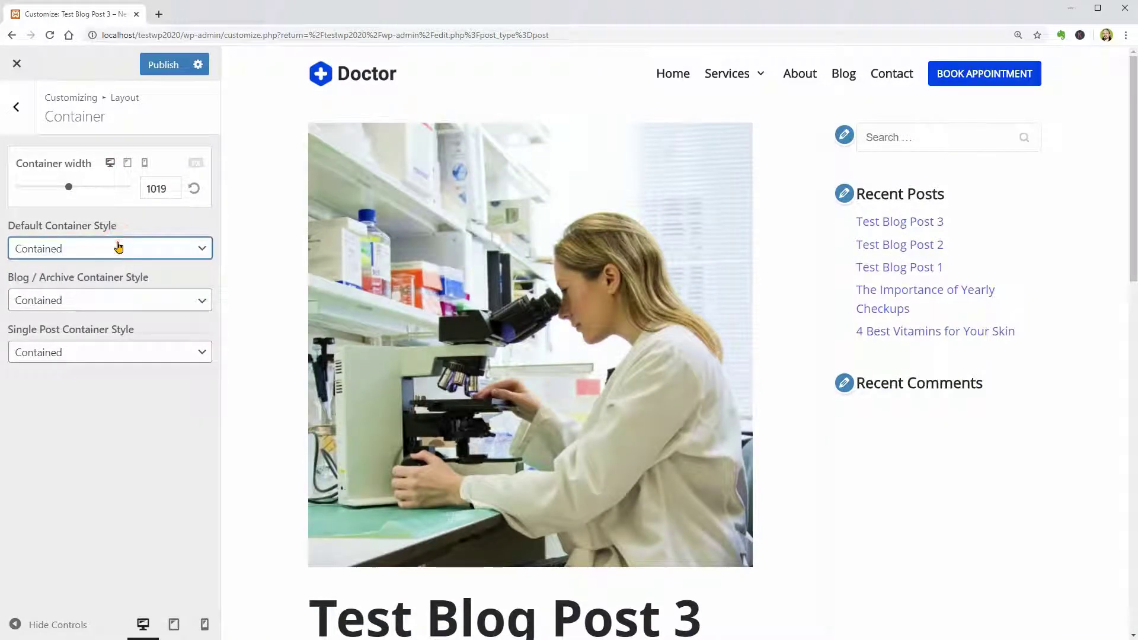
click(122, 300)
click(122, 300)
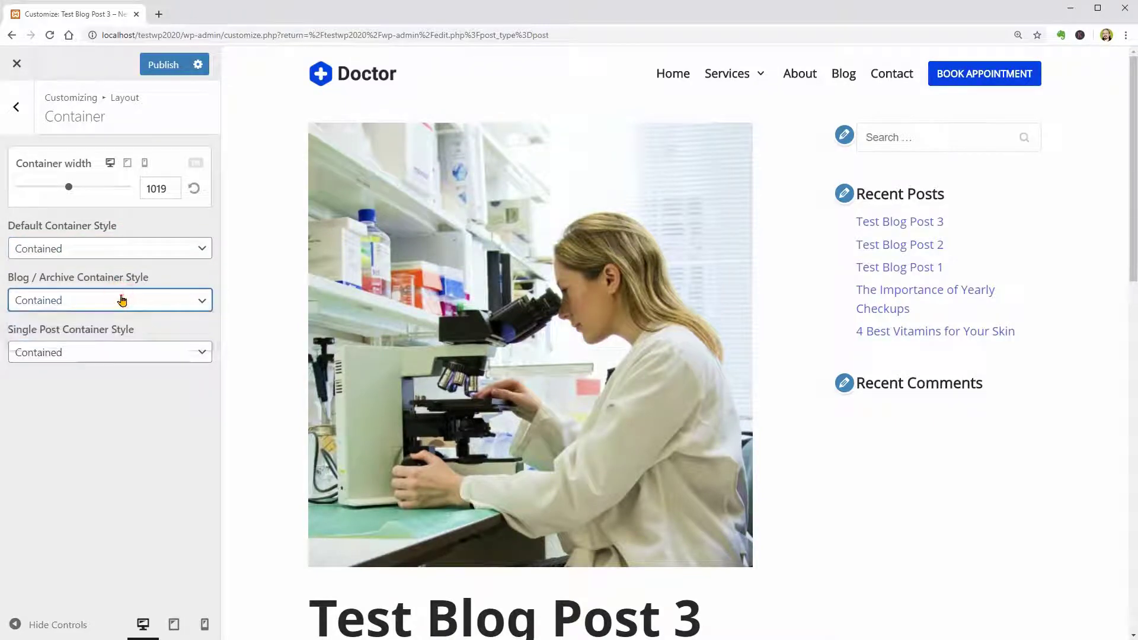
click(110, 359)
click(109, 360)
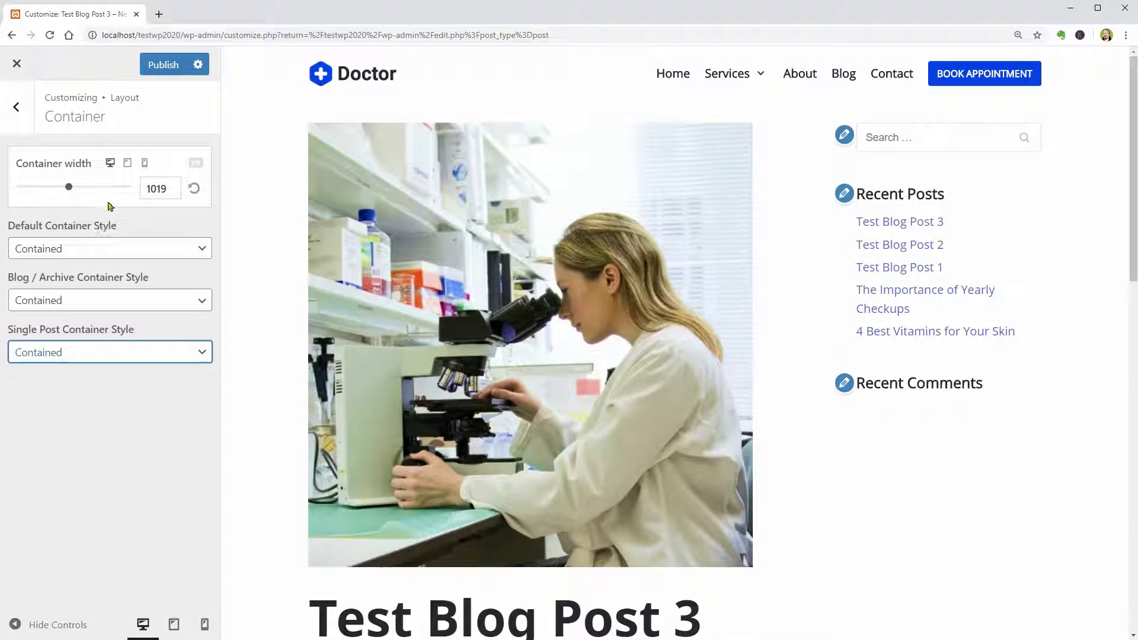
Increase the desktop container width to 1032
click(175, 184)
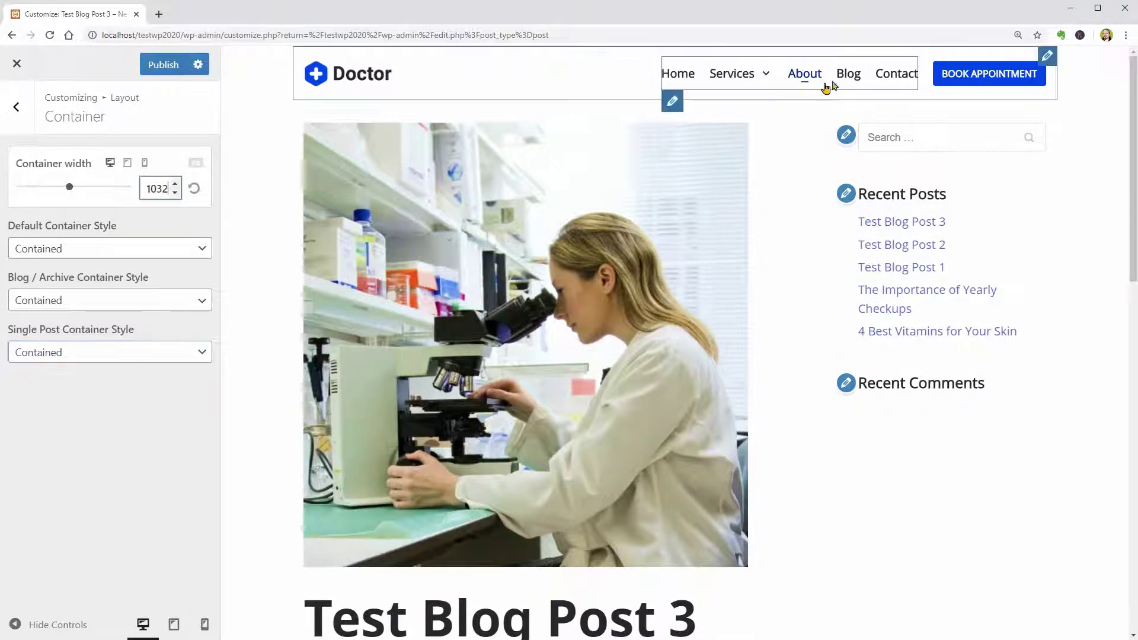
Preview the Blog page, set the container width to 1166, and publish the layout change
click(848, 76)
mouse_move(71, 193)
mouse_down()
mouse_move(61, 193)
mouse_move(78, 193)
mouse_up()
click(163, 65)
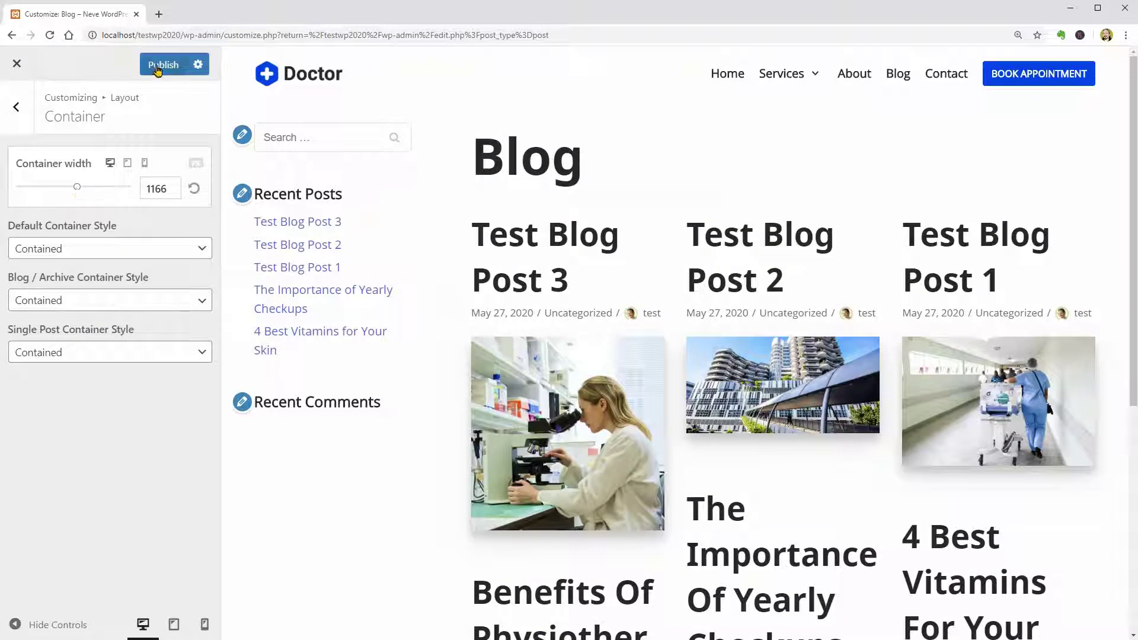
click(20, 107)
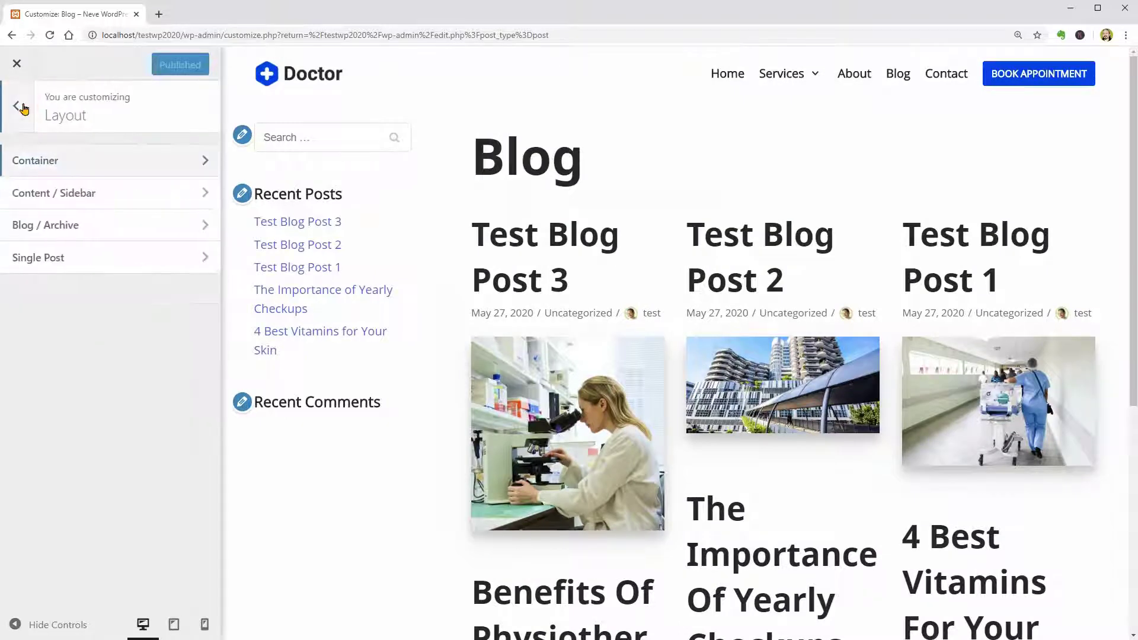
click(22, 107)
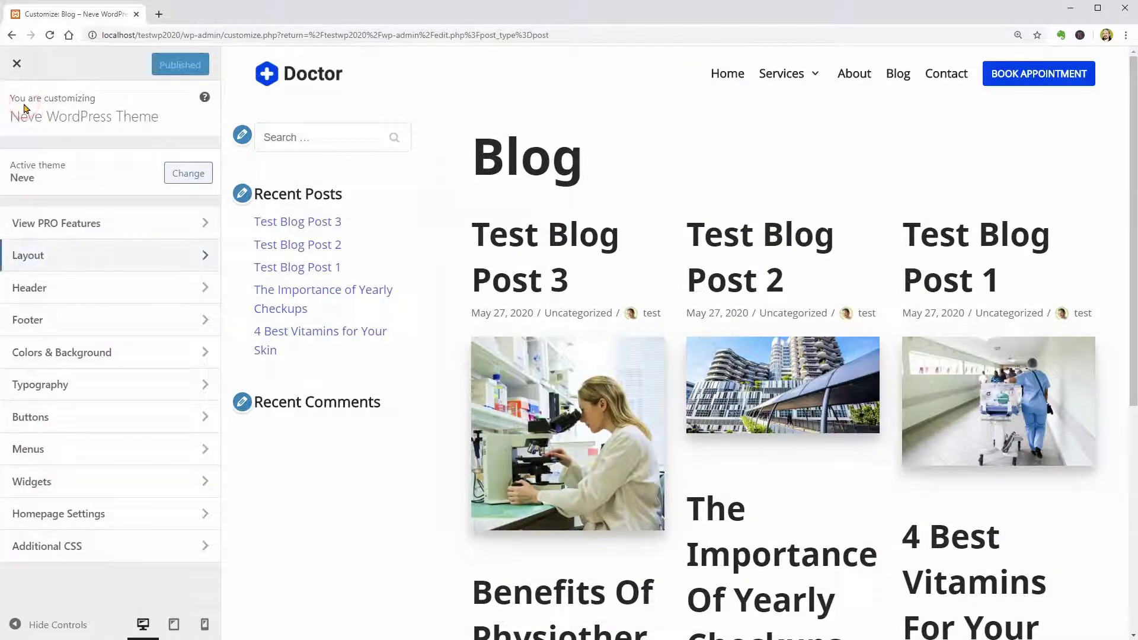
Preview the home page while customizing the header and examine the layout settings of the Header Top, Main and Bottom rows
click(166, 288)
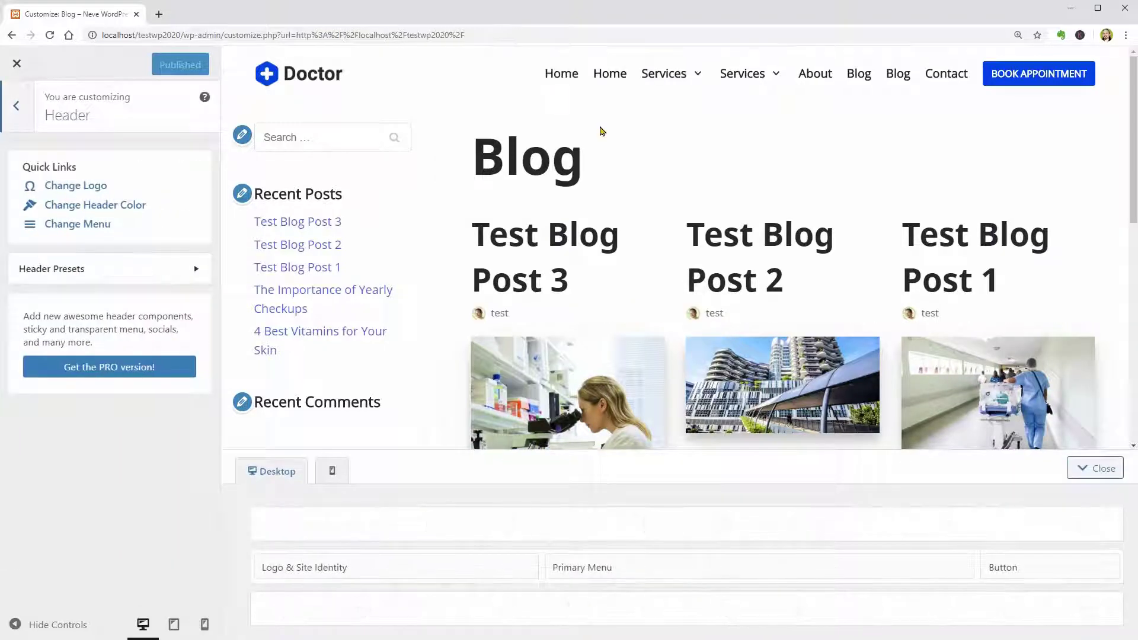
click(563, 74)
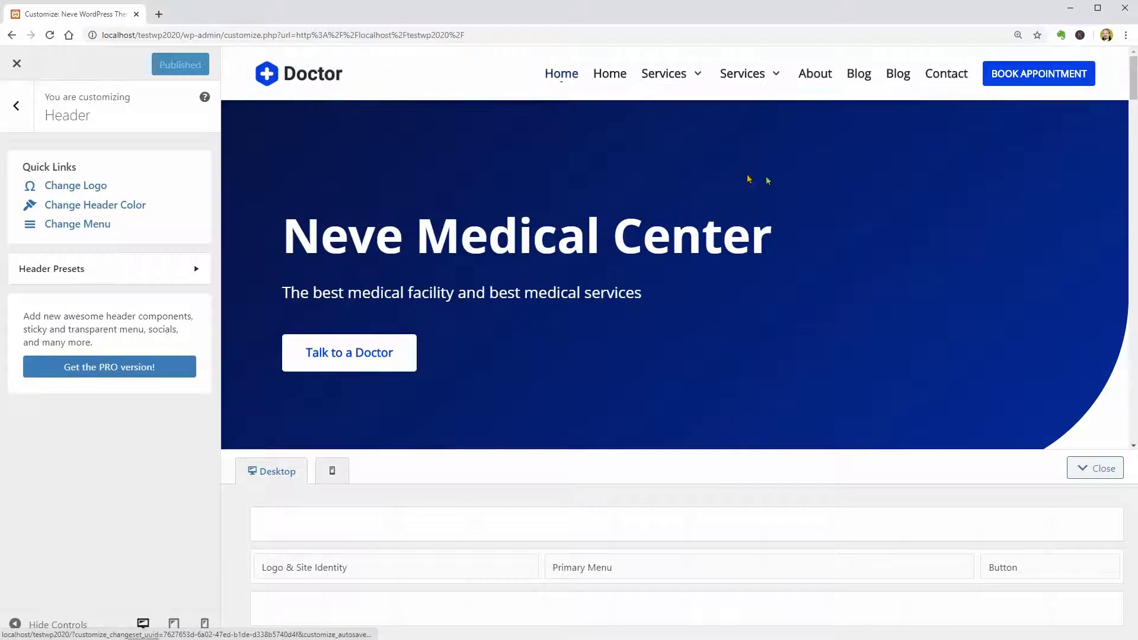
mouse_move(1128, 105)
mouse_down()
mouse_move(1128, 196)
mouse_move(1128, 102)
mouse_up()
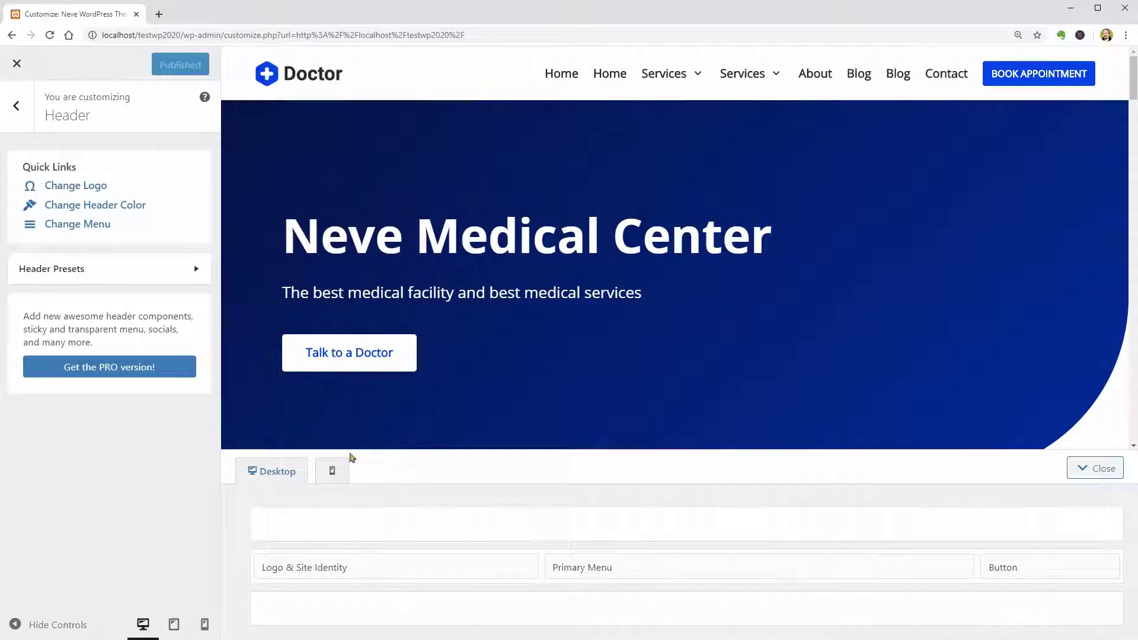
click(243, 526)
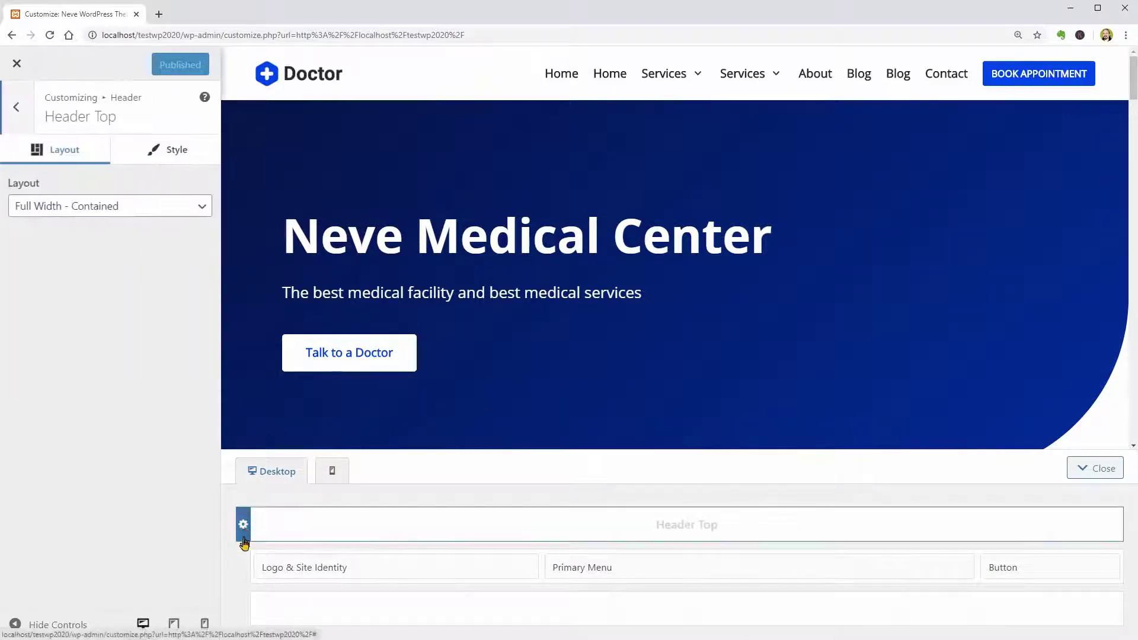
click(243, 564)
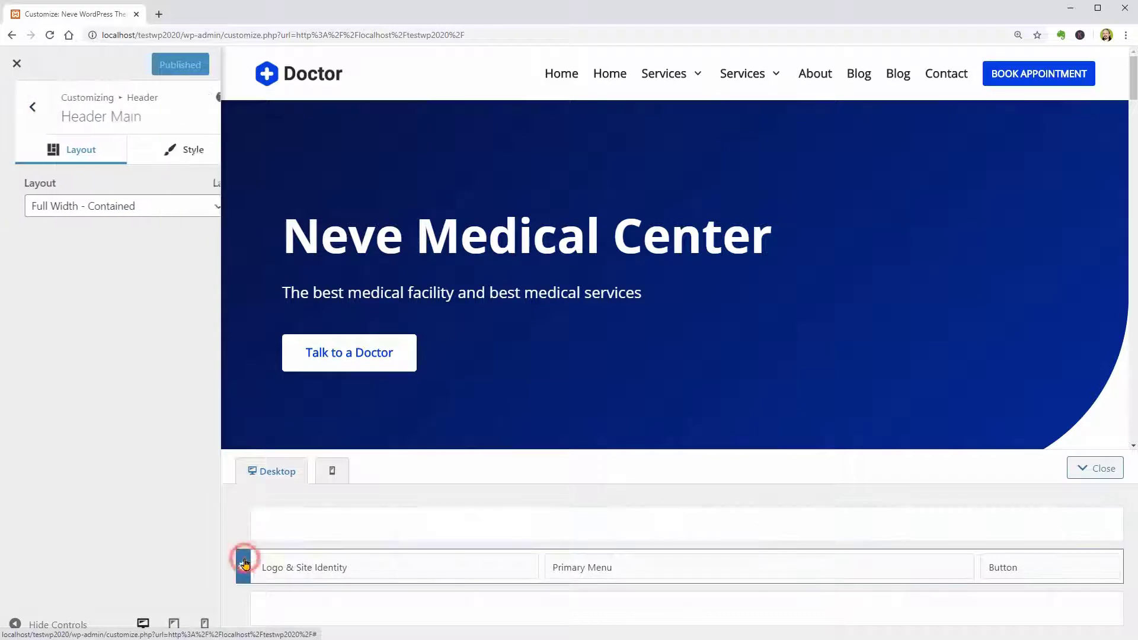
click(244, 609)
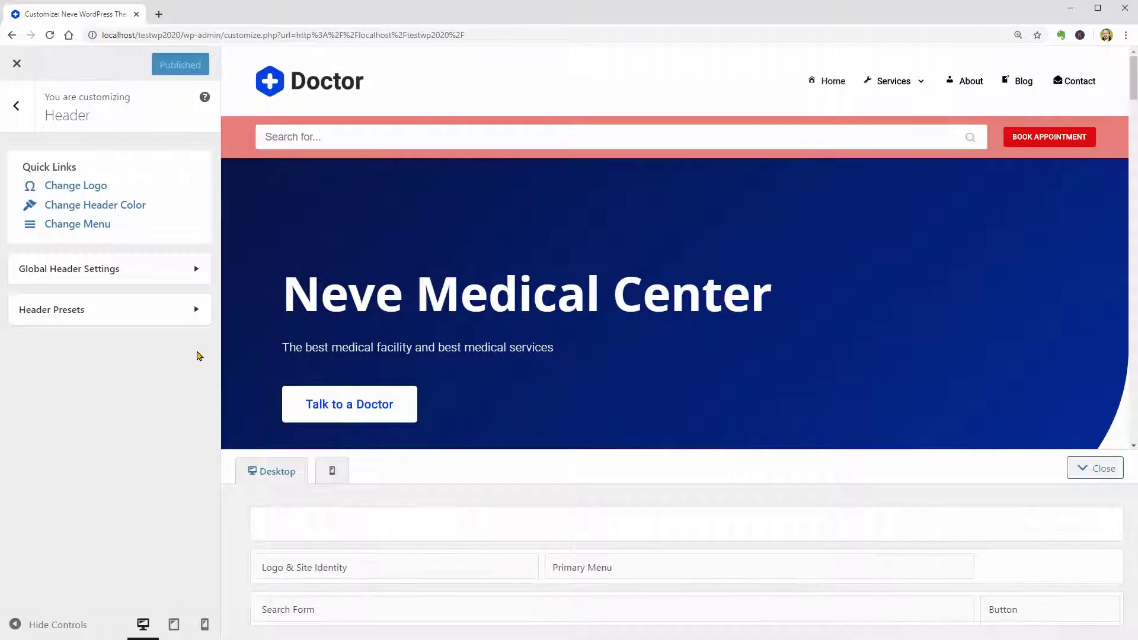
Disable Show This Header Site-wide in the global header settings and check which headers can be selected
click(191, 273)
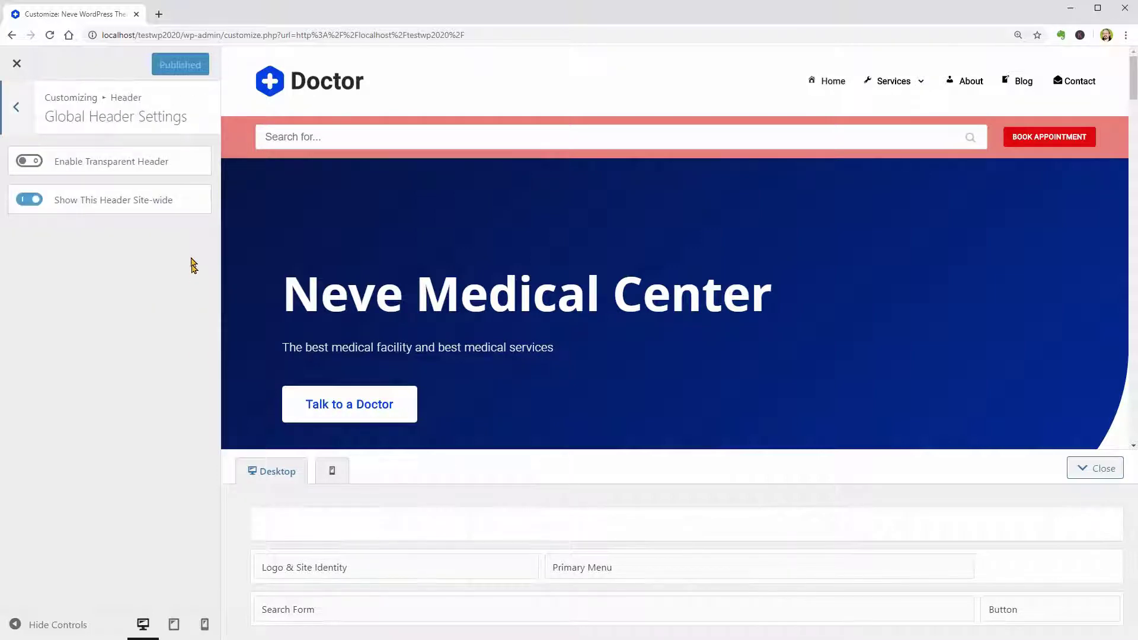
click(31, 201)
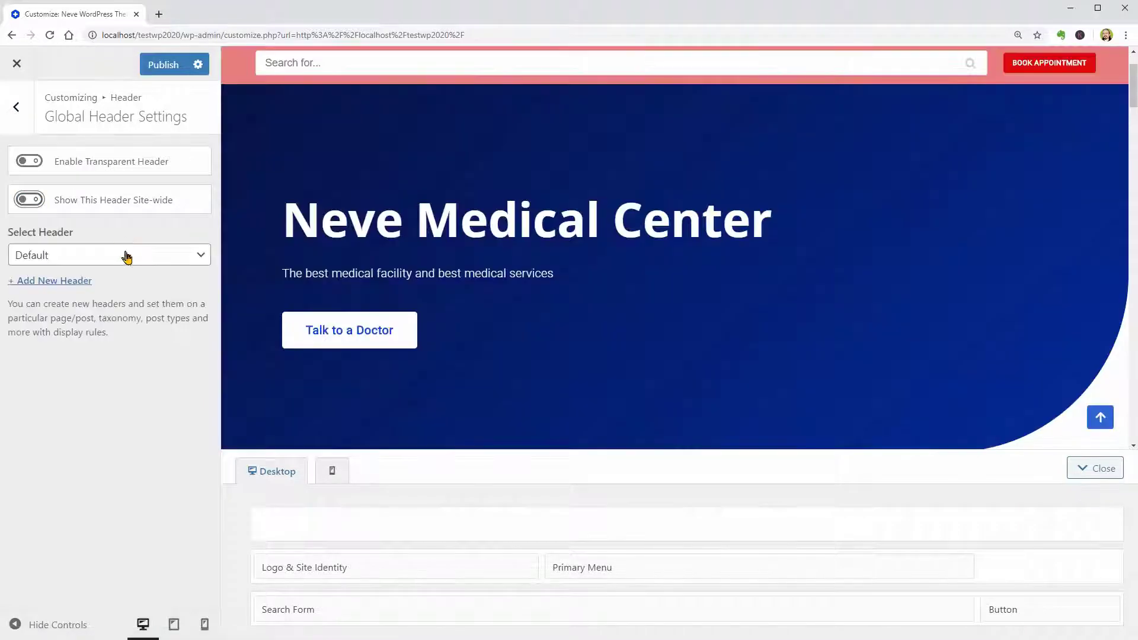
click(129, 256)
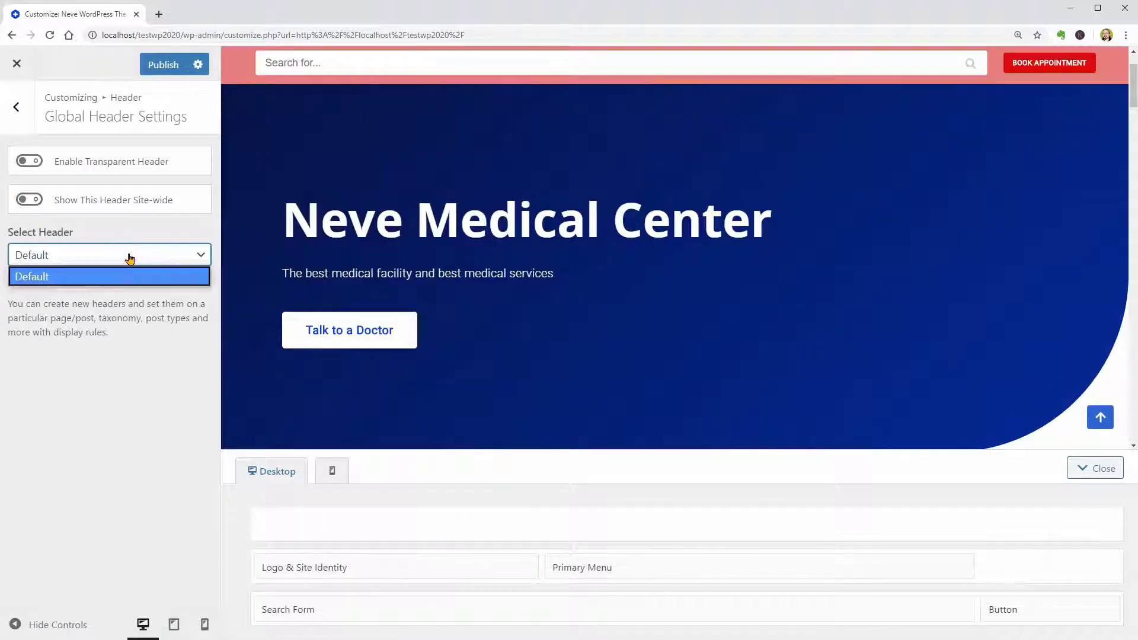
click(130, 257)
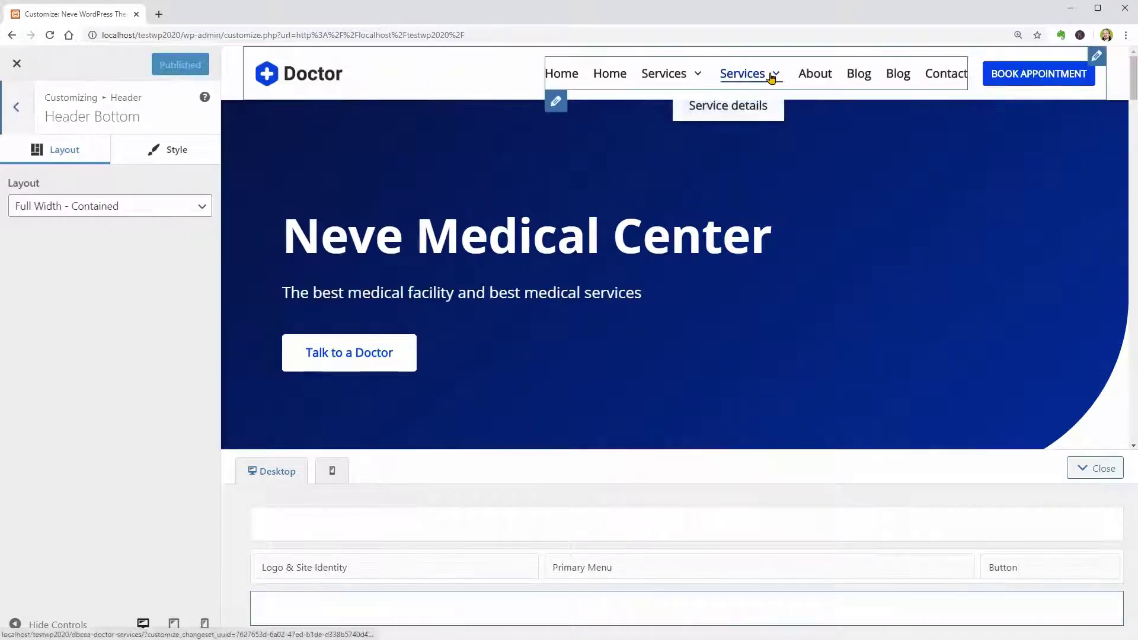
Remove the duplicate Home, Services, Service details and Blog items from doctor-main-menu and publish the menu
click(557, 101)
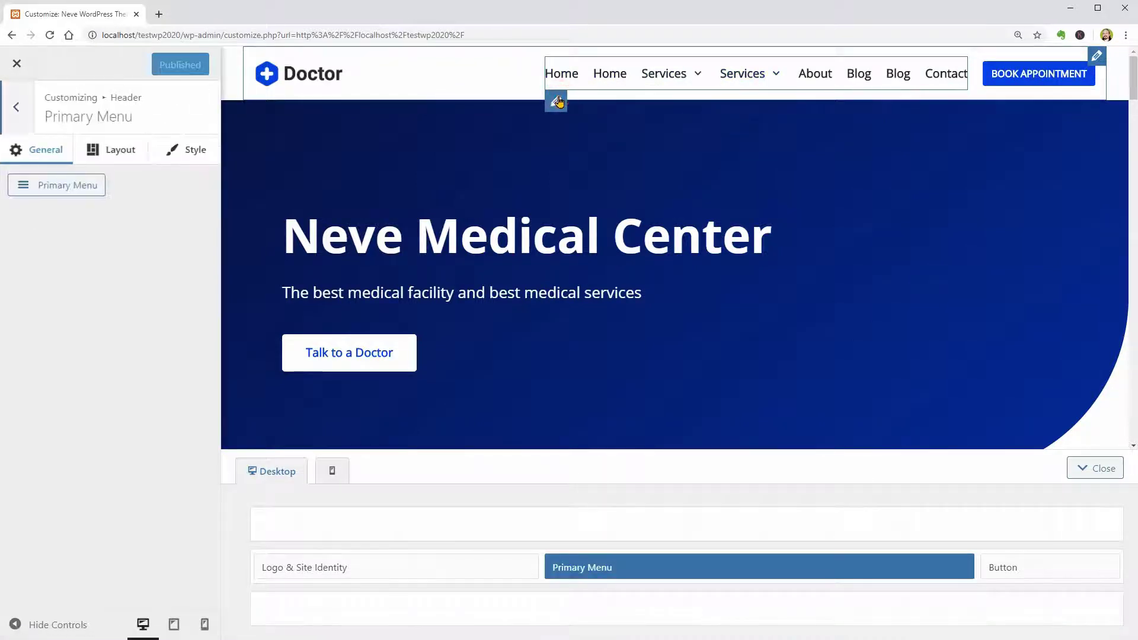
click(85, 190)
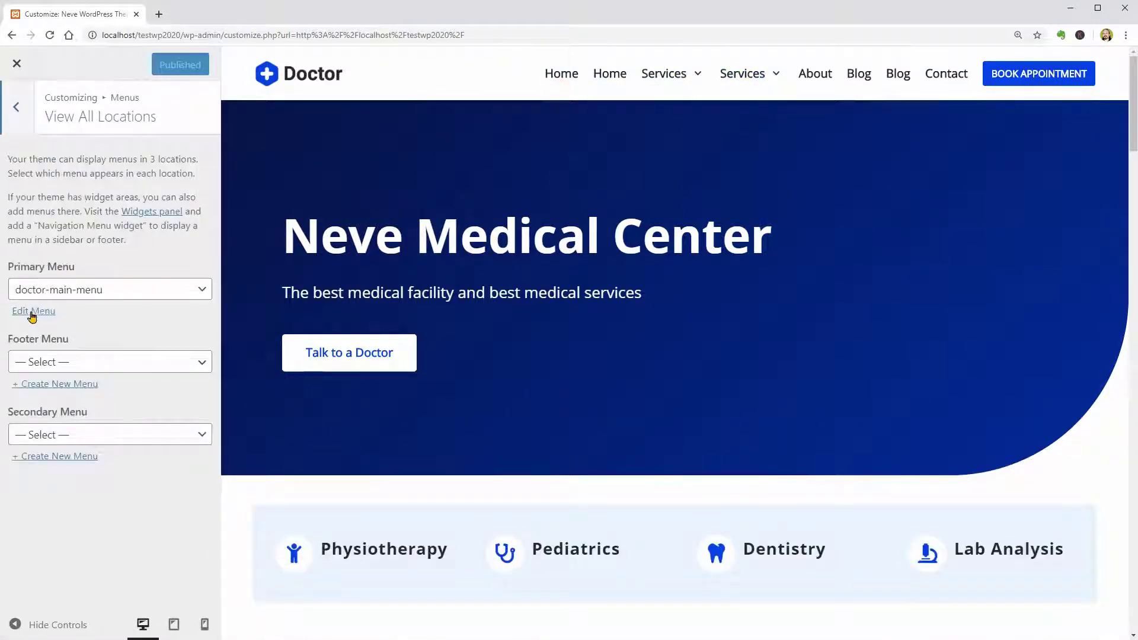
click(32, 313)
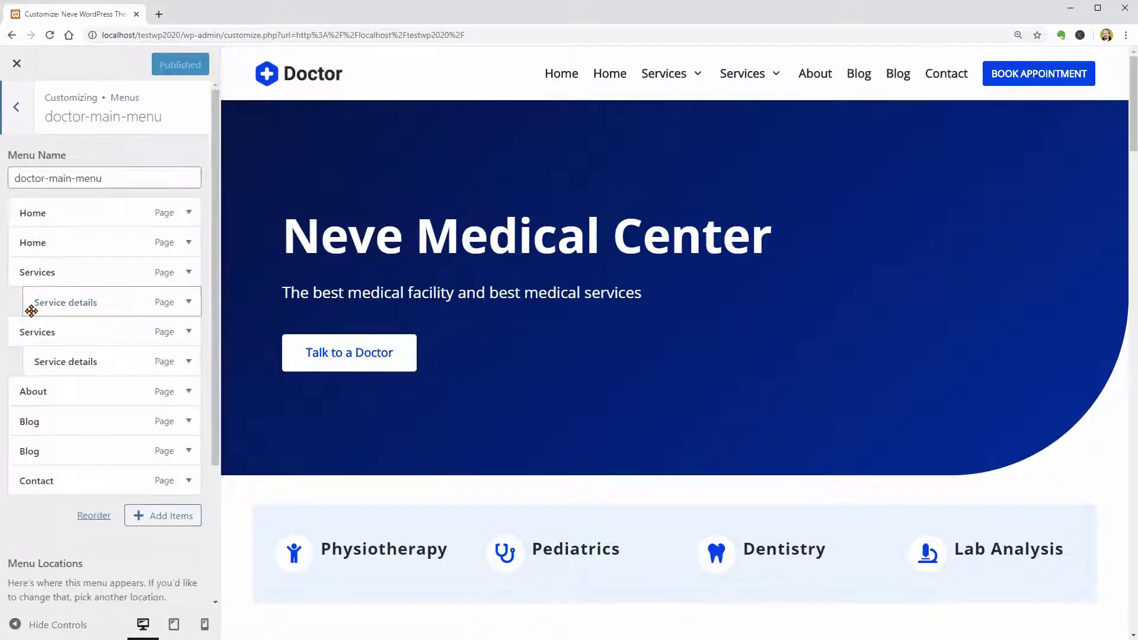
click(188, 243)
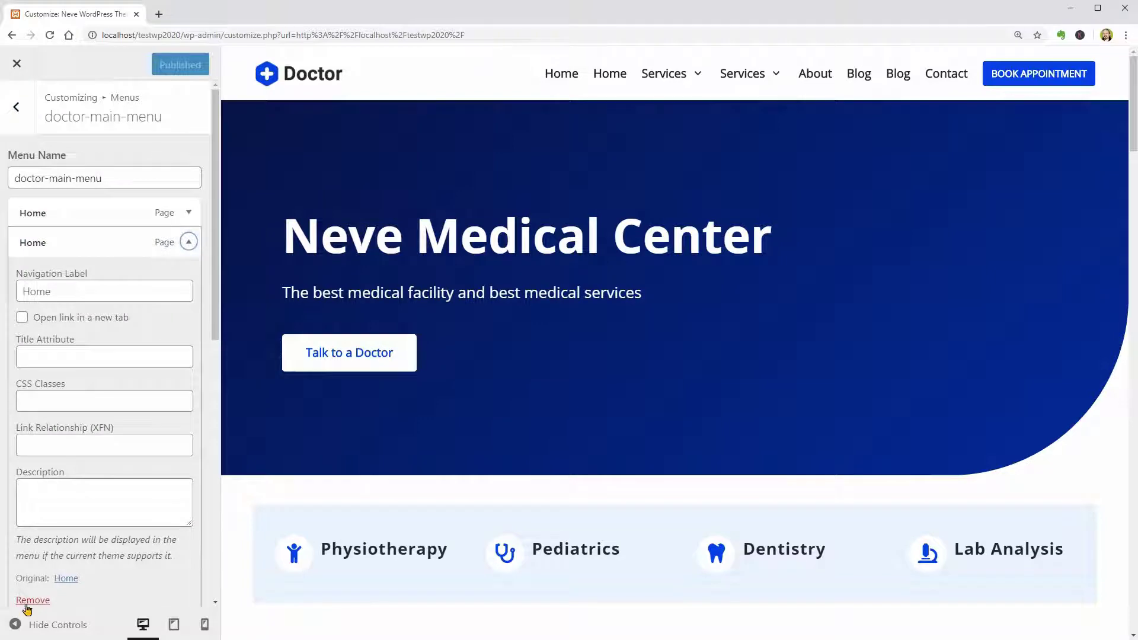
click(27, 603)
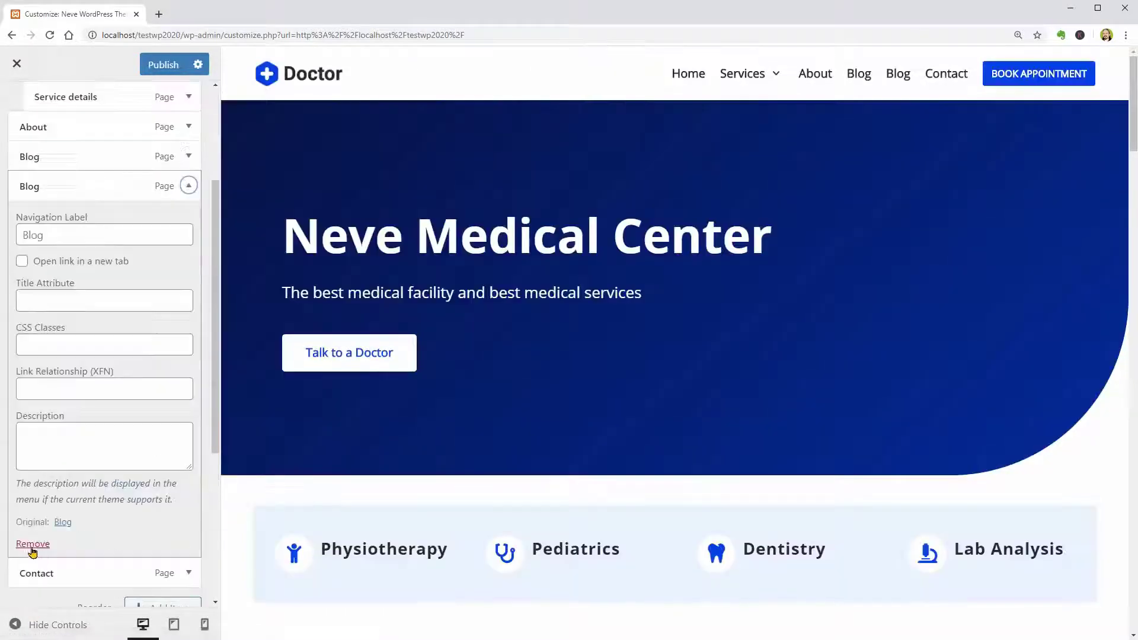
click(32, 546)
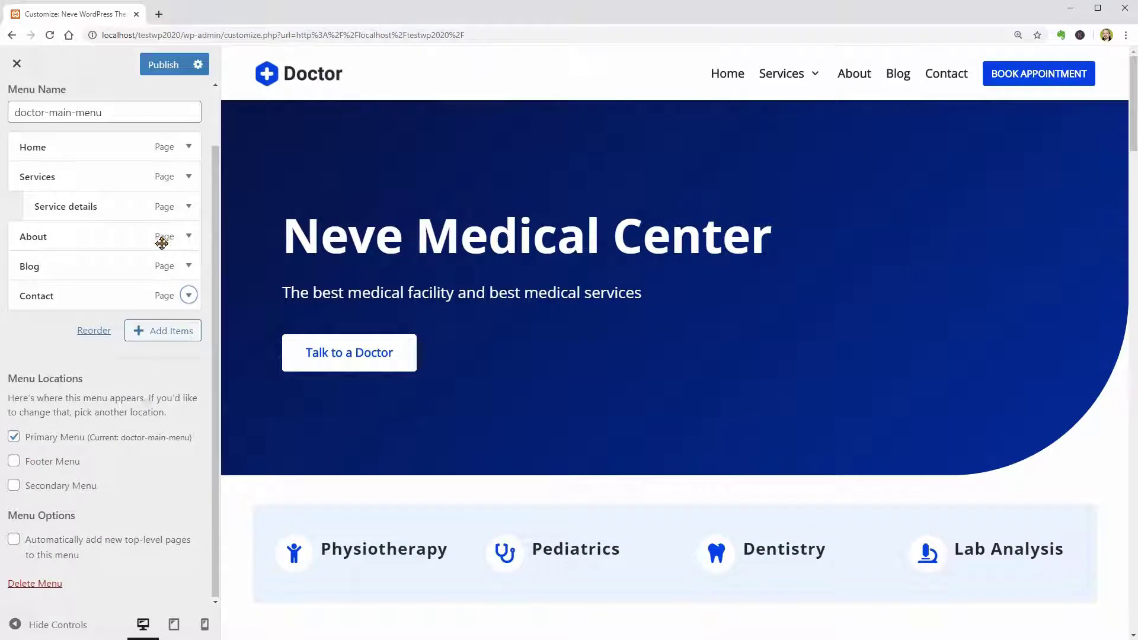
click(162, 69)
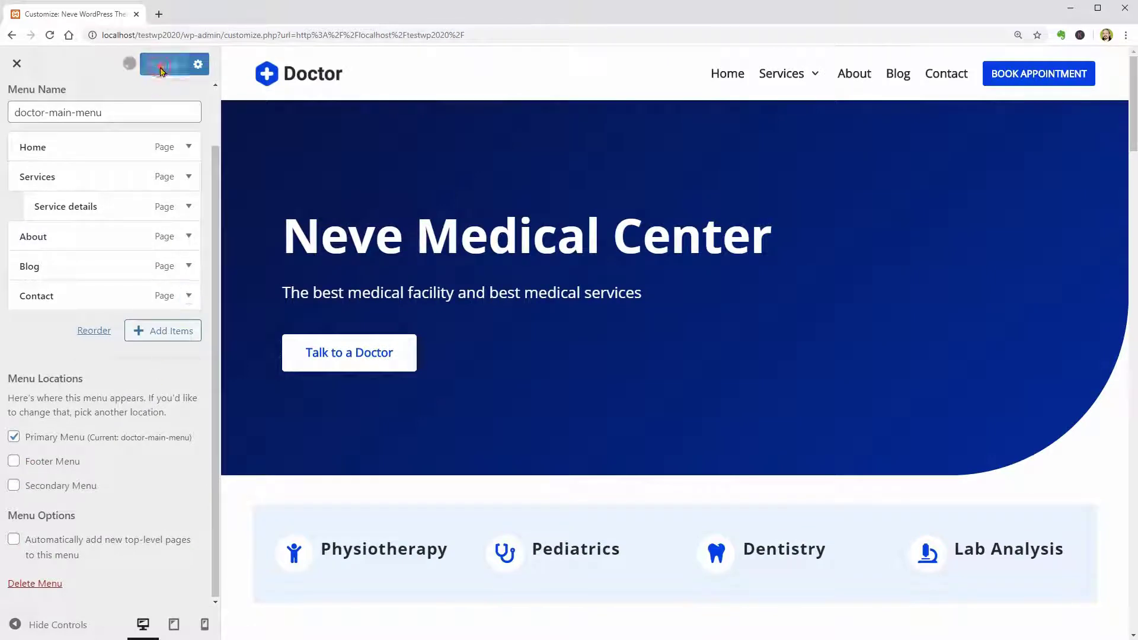
Examine the custom links, posts, categories and tags that can be added to doctor-main-menu, without adding any
click(152, 337)
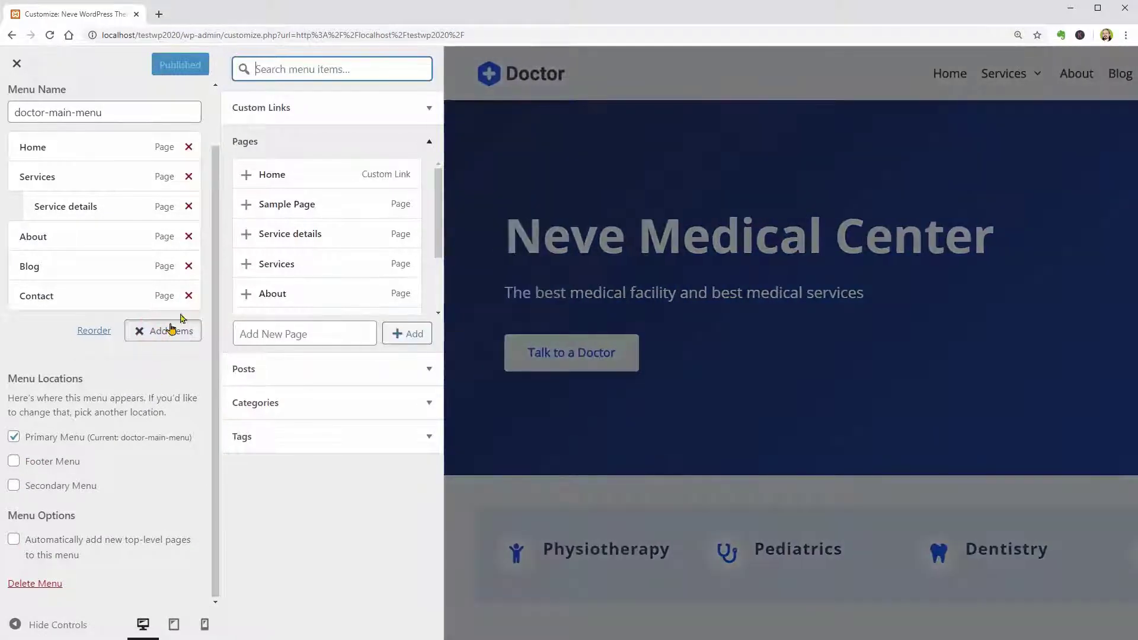
click(354, 116)
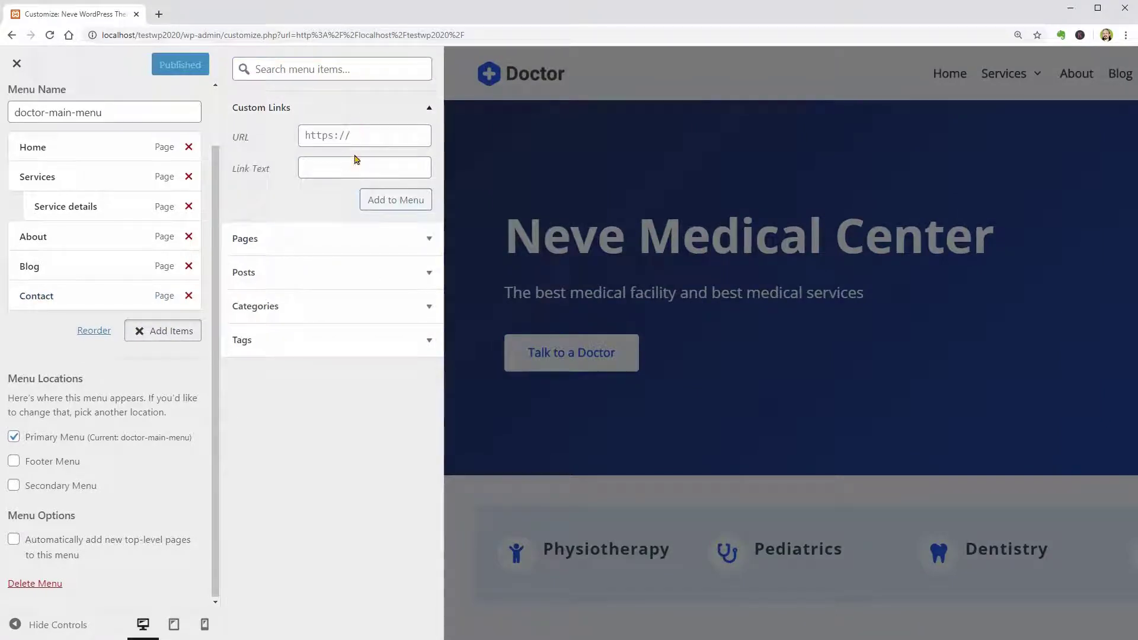
click(342, 278)
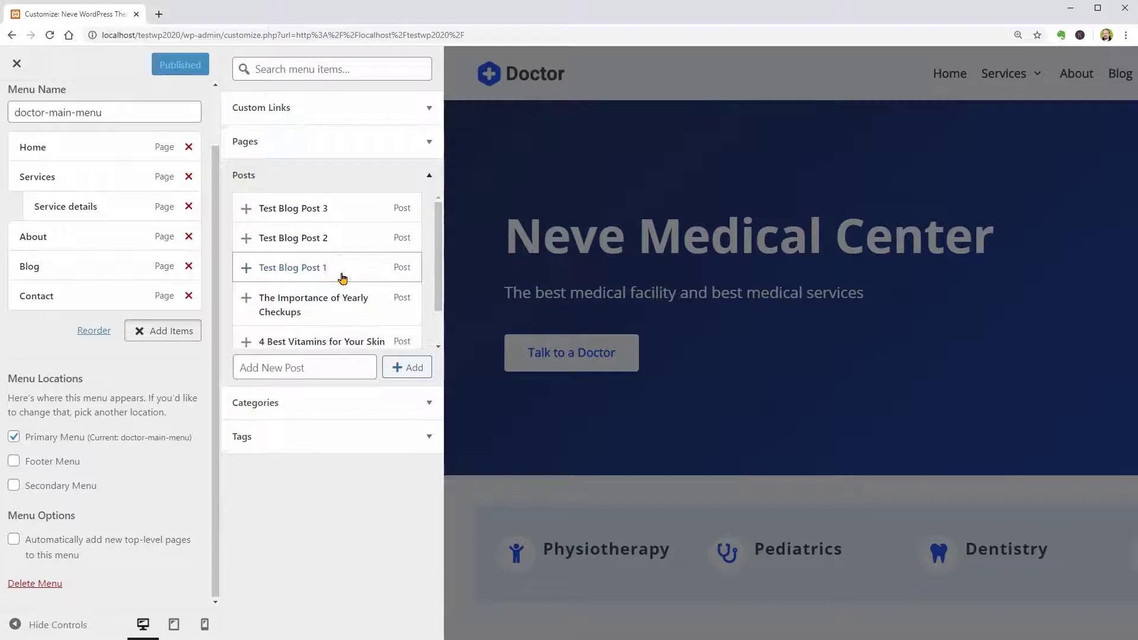
click(335, 411)
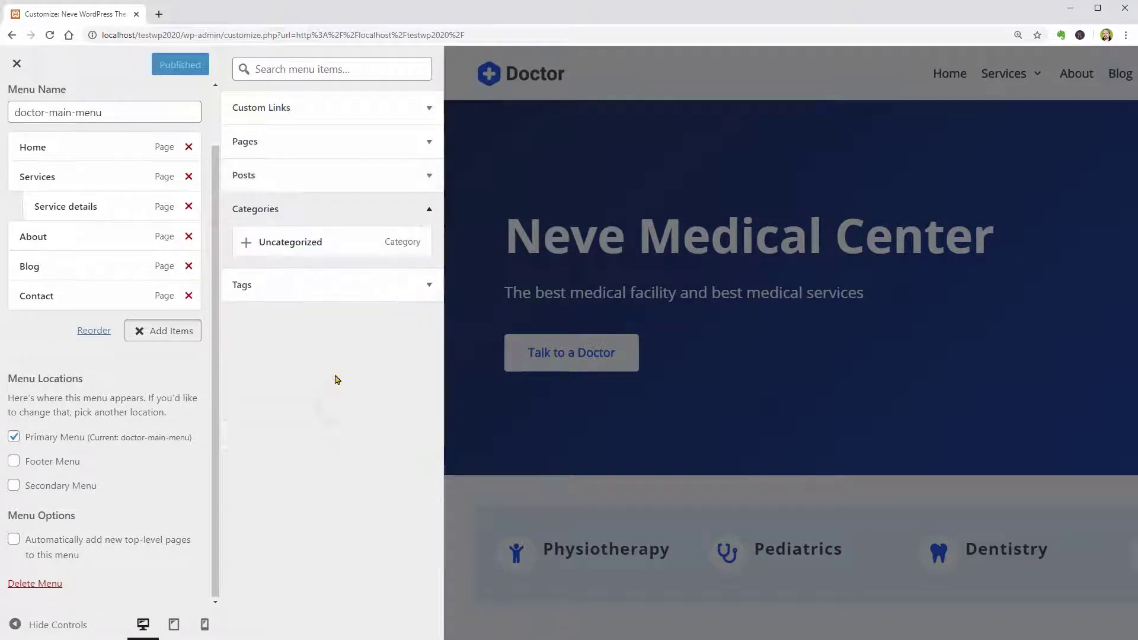
click(326, 291)
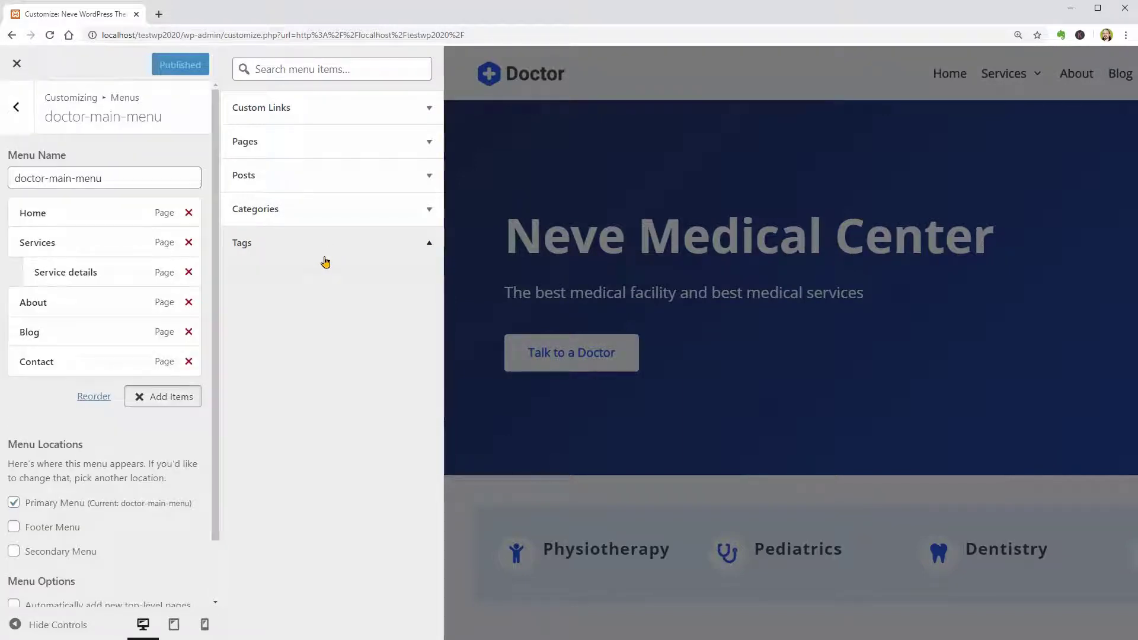
click(17, 109)
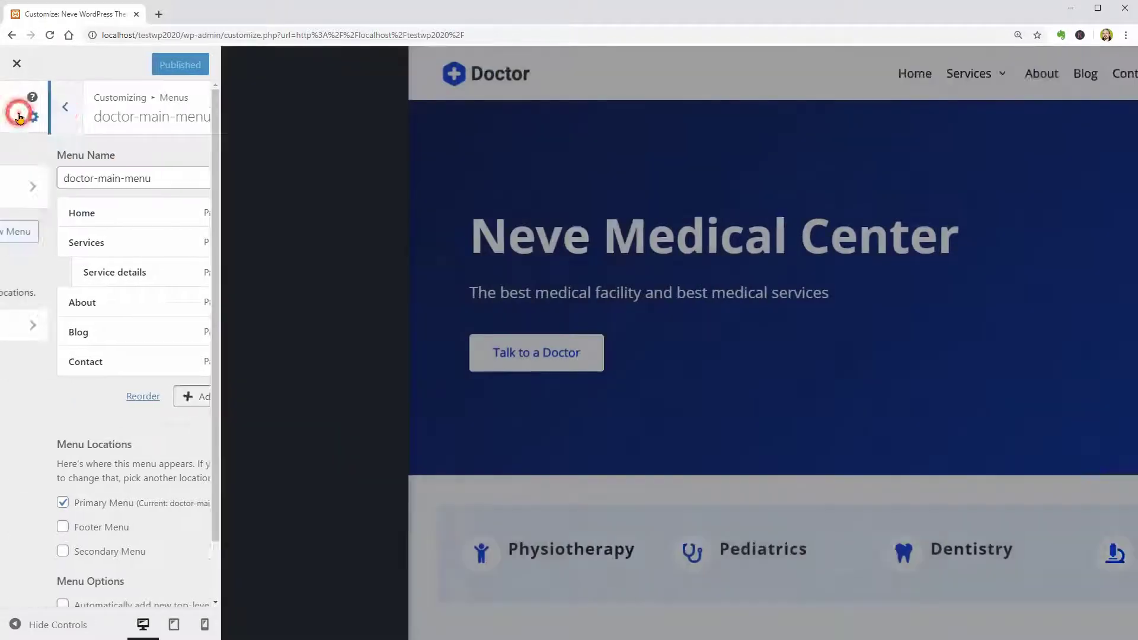
click(18, 107)
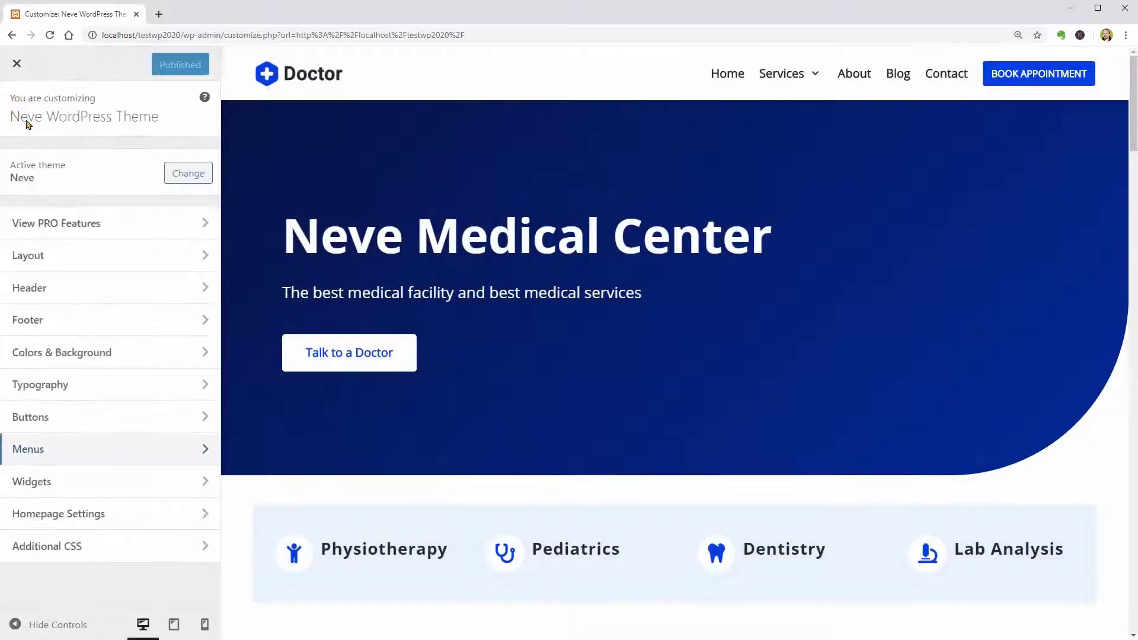
Review the header button's link and text, and set its alignment to center
click(160, 288)
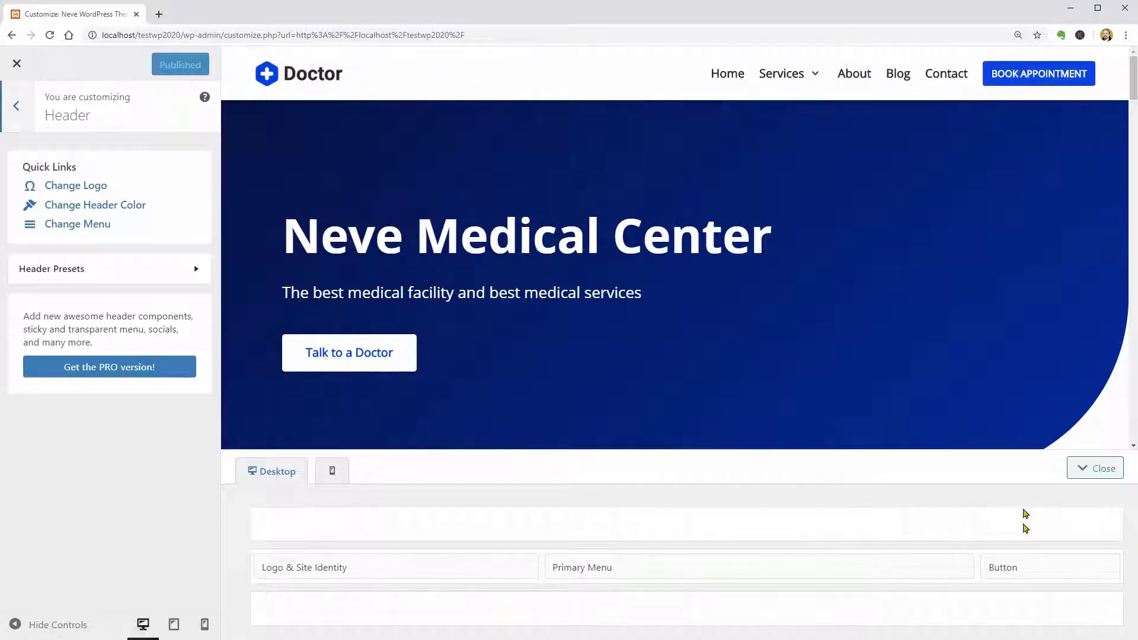
click(1023, 566)
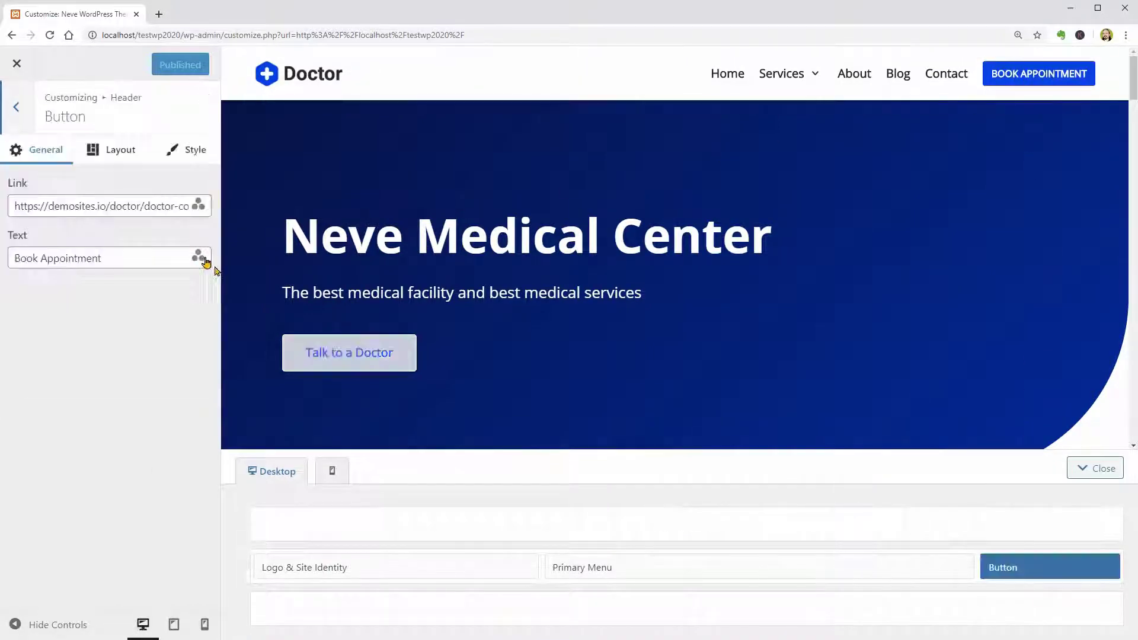
triple_click(118, 205)
triple_click(109, 257)
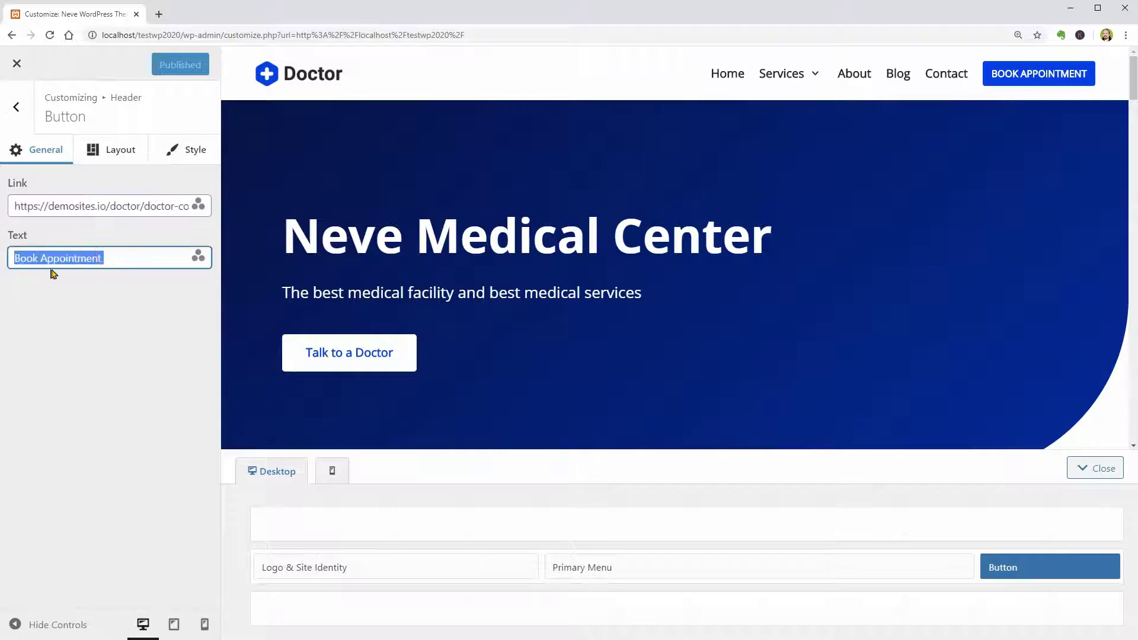
click(109, 152)
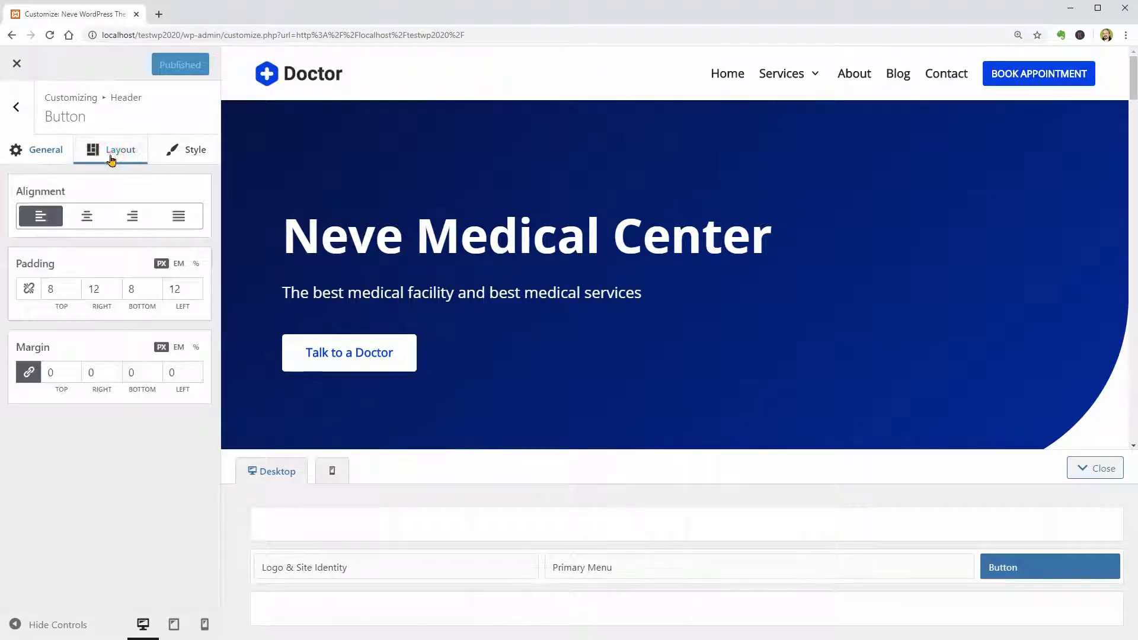
click(85, 217)
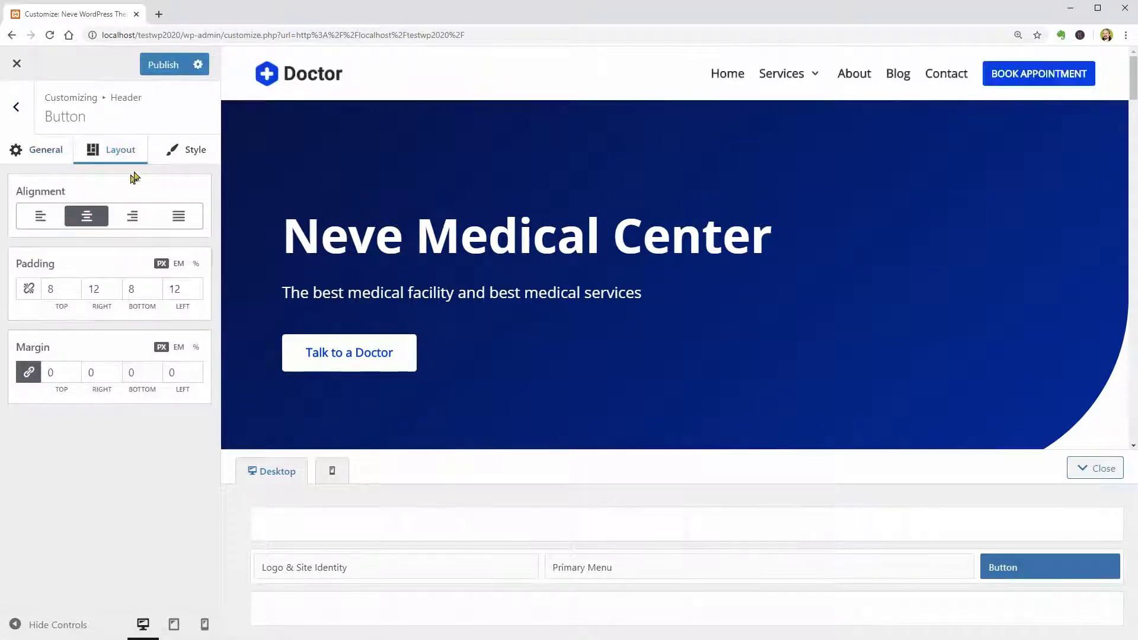
Check the header button's normal and hover style options and remove the button from the main header row
click(181, 153)
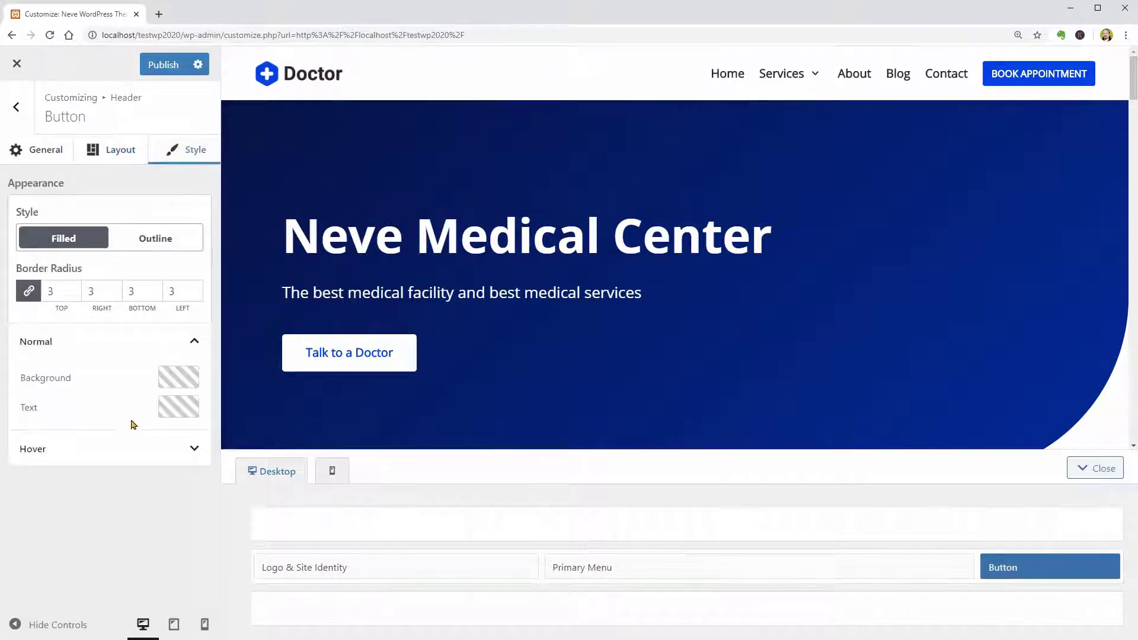
click(128, 461)
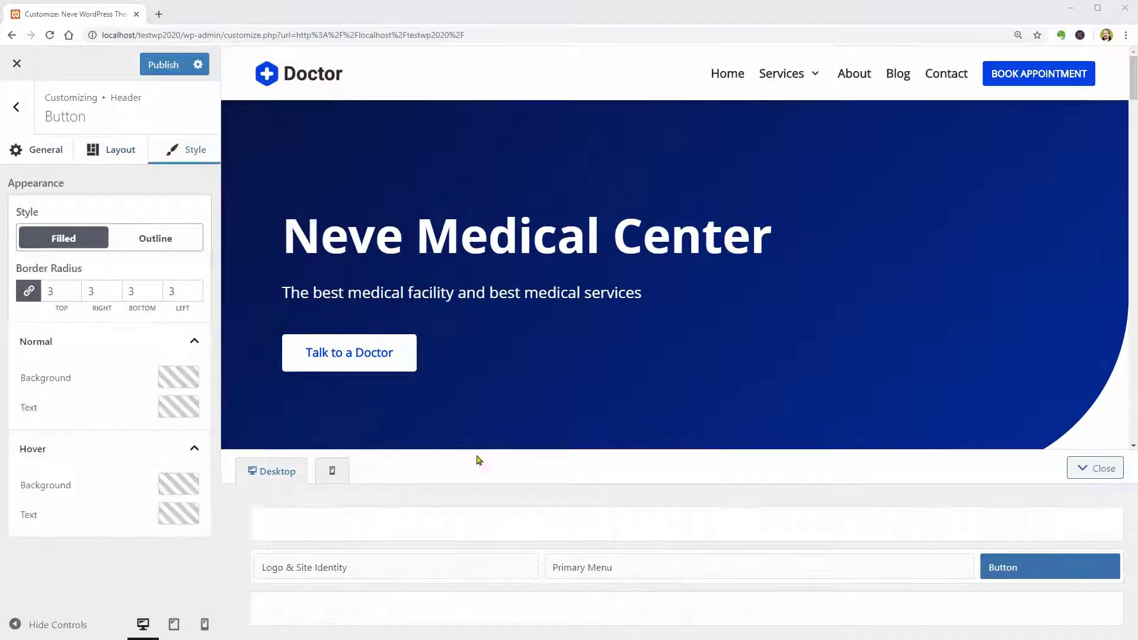
click(1110, 568)
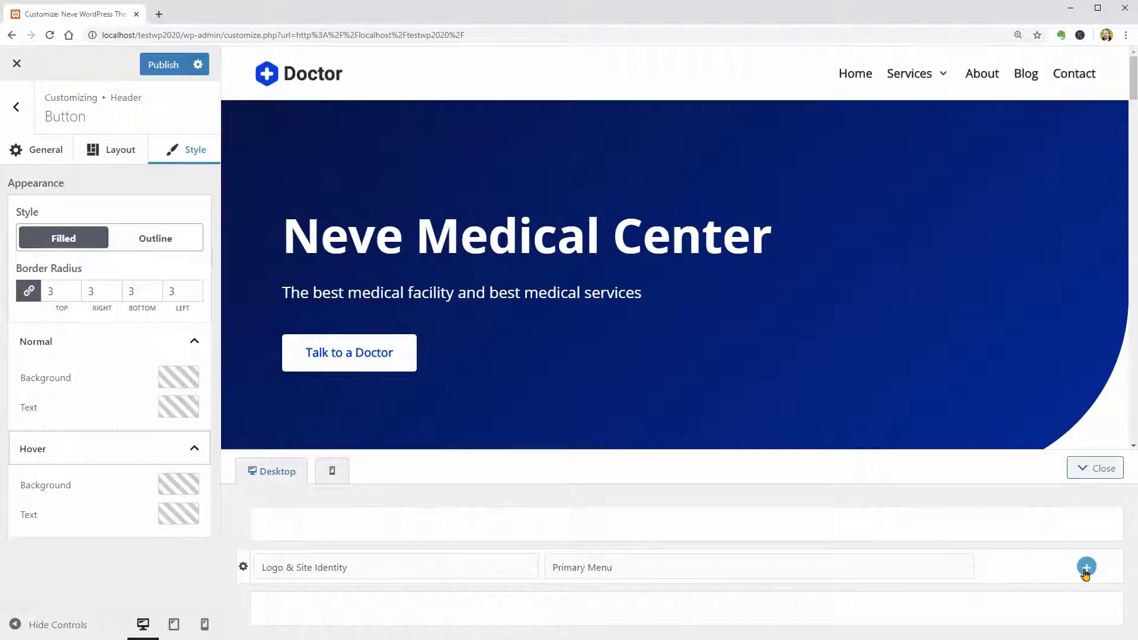
Add the Button component back to the end of the main header row and widen it to fill the space beside Primary Menu
click(1086, 569)
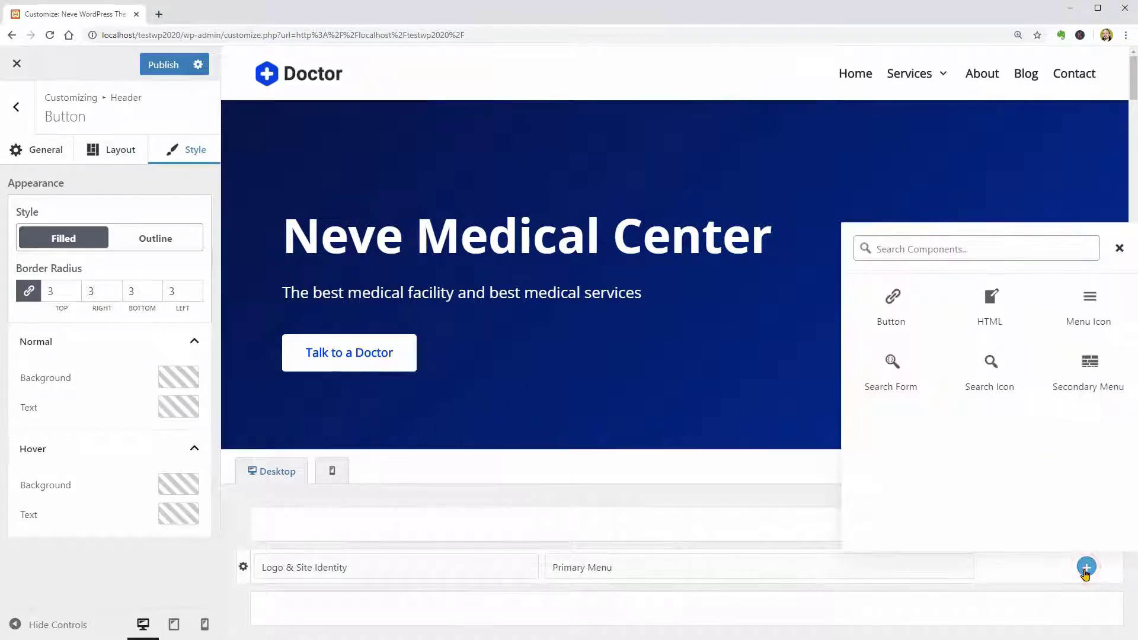
click(882, 314)
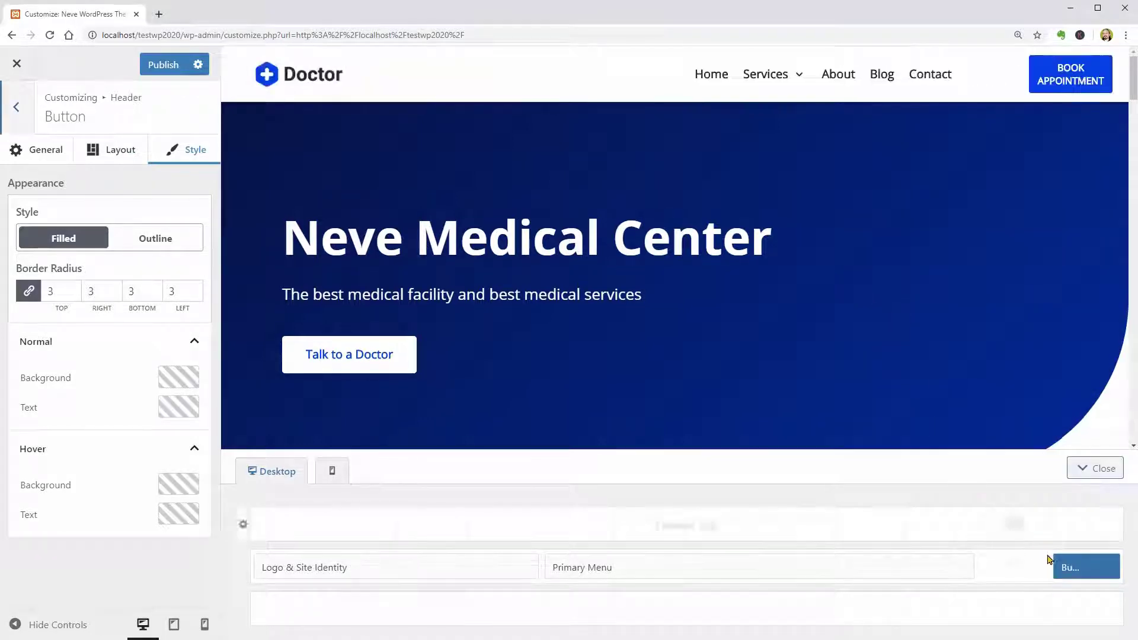
click(1055, 559)
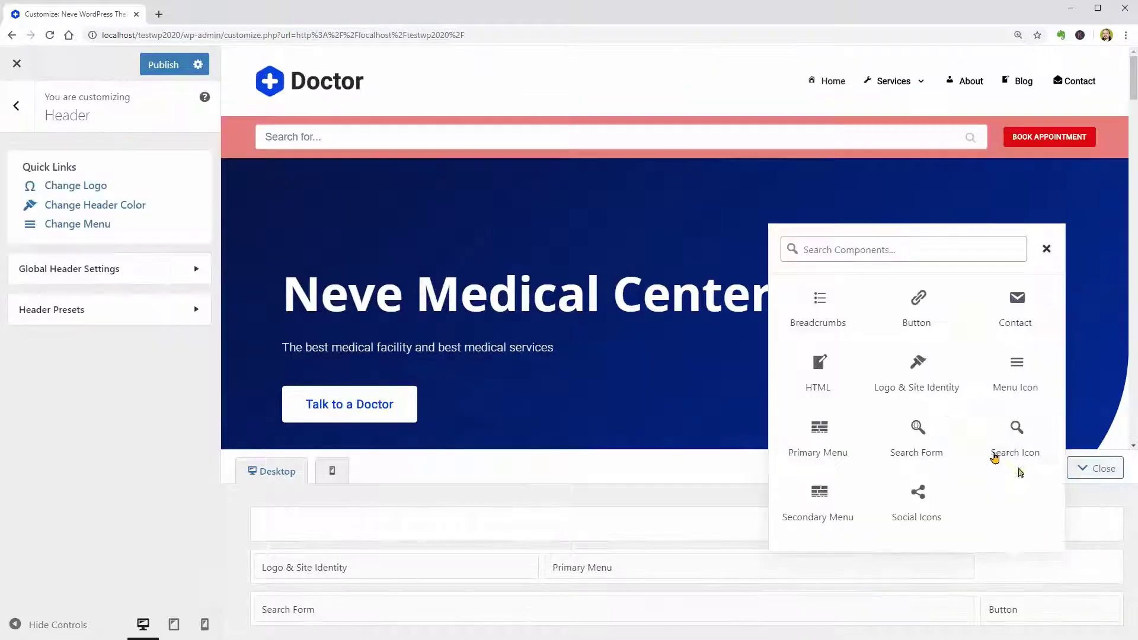
Add a second Button component to the main header row beside Primary Menu and remove it again
mouse_move(907, 386)
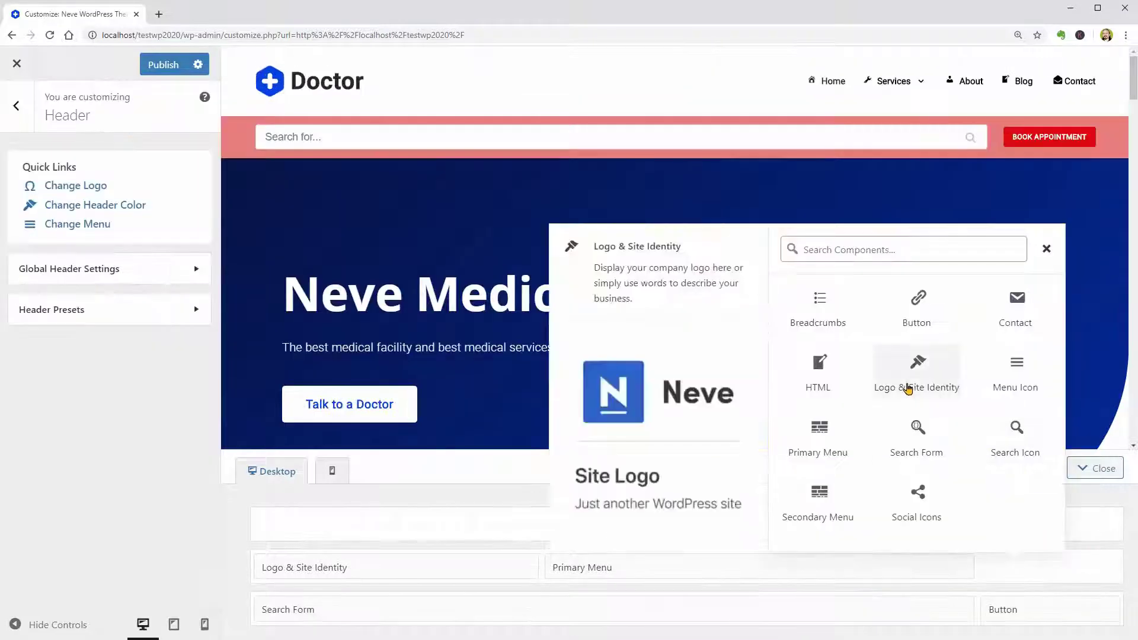
click(919, 323)
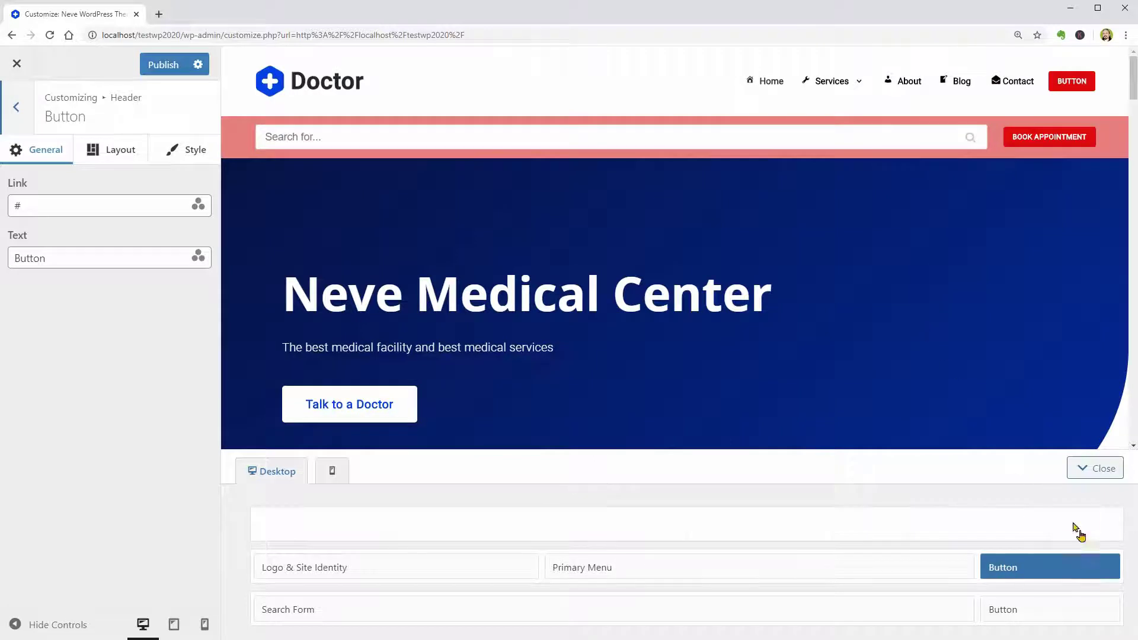
click(1111, 568)
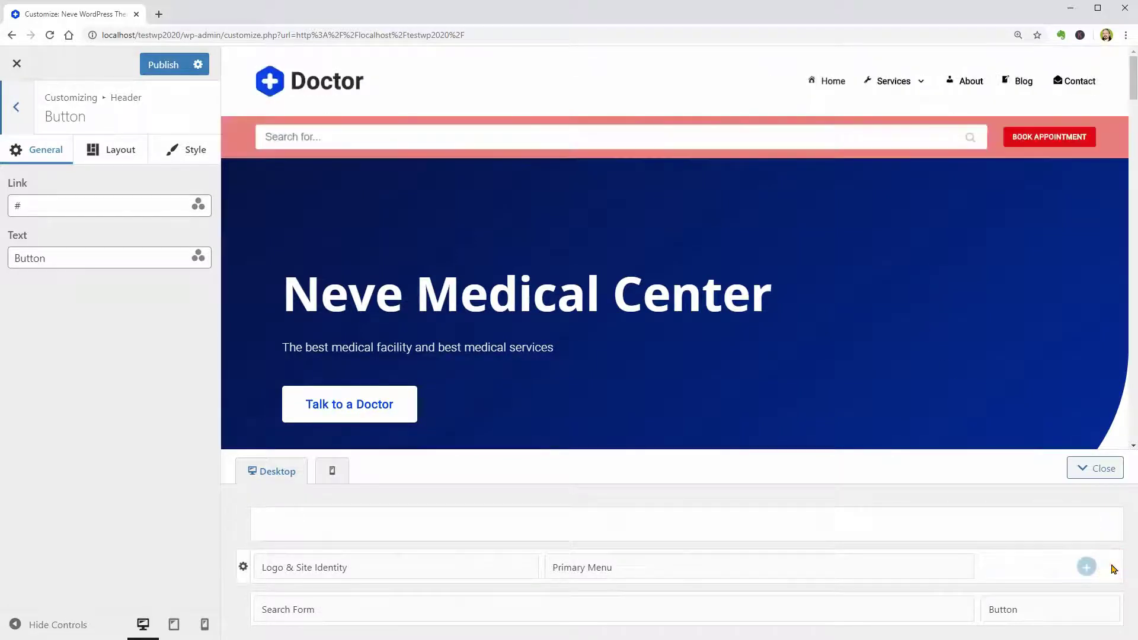
Check the main header row's layout options, including Stick to top and Show only on scroll
click(243, 566)
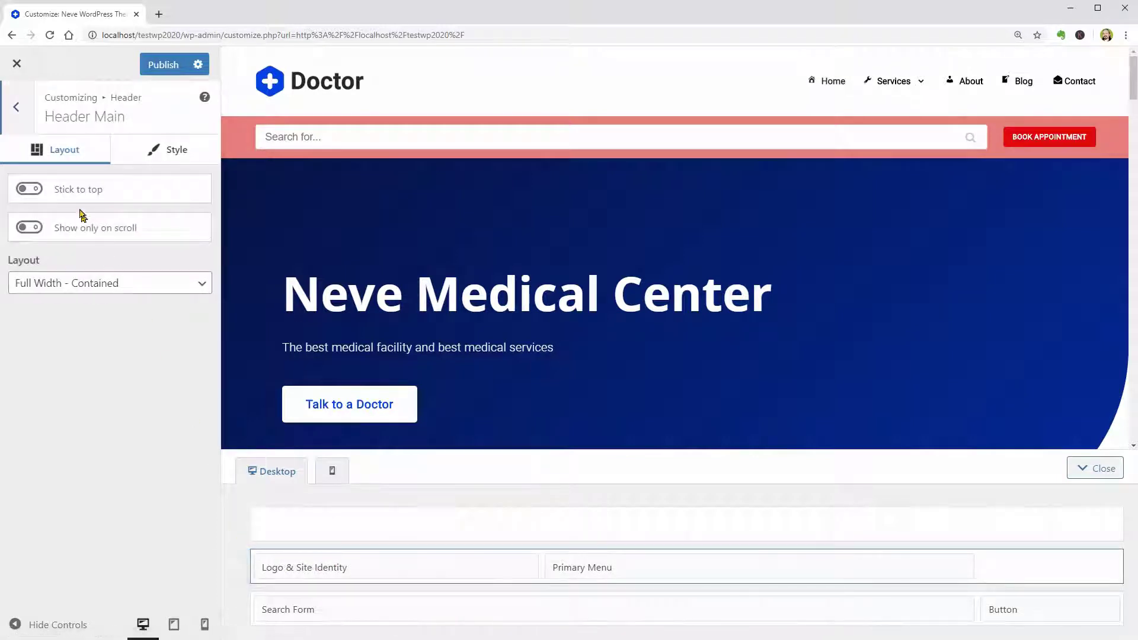
click(66, 196)
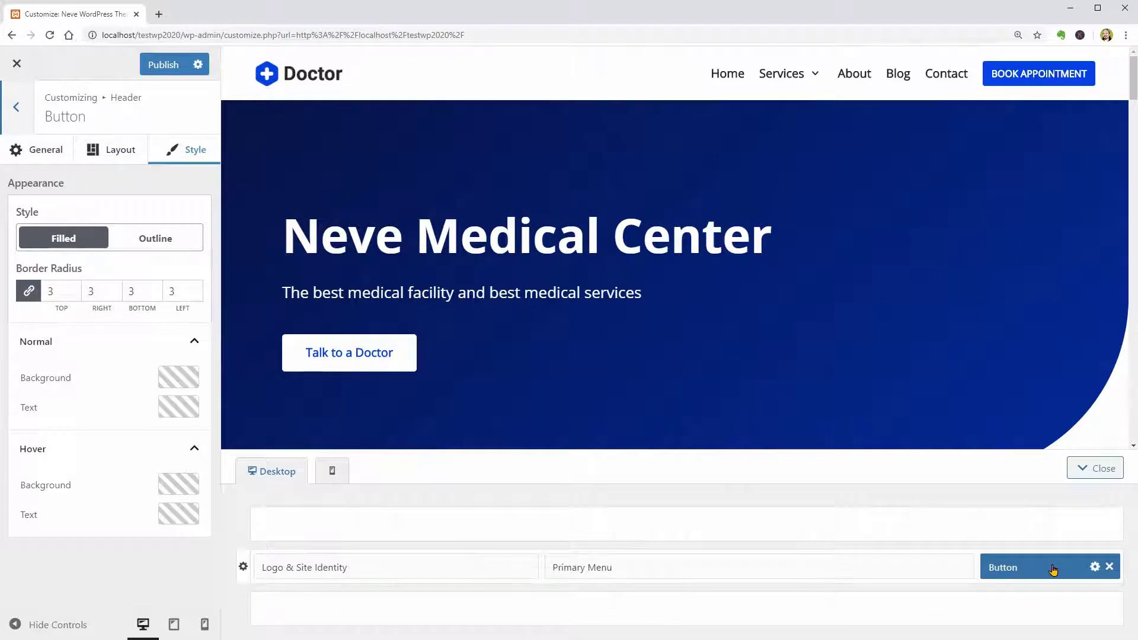
Set the main header row's height to 94
click(244, 567)
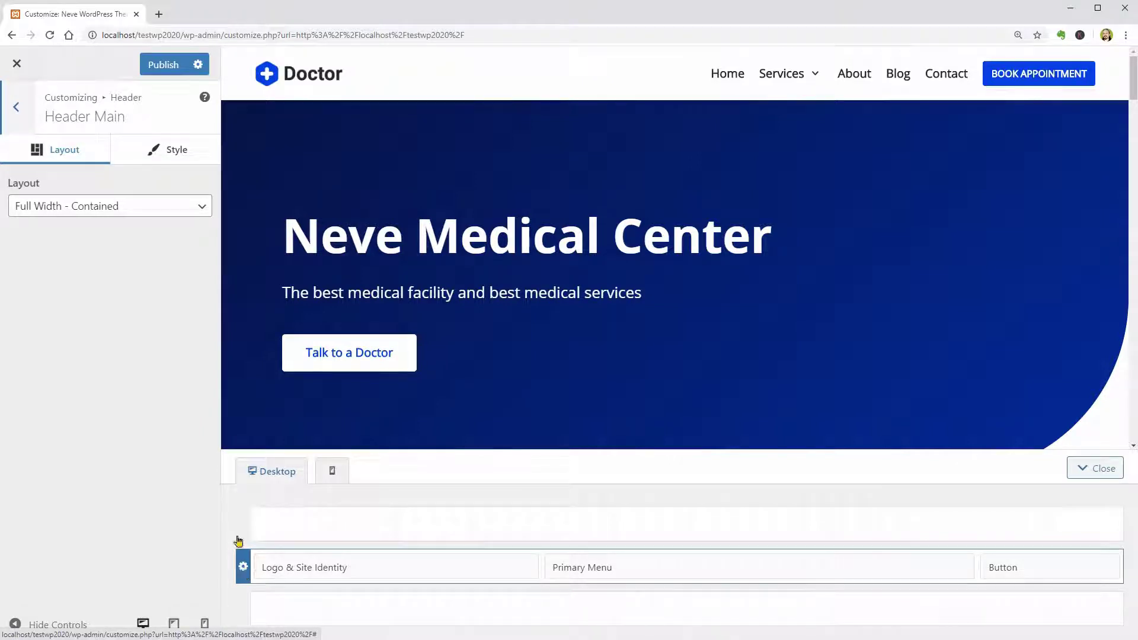
click(154, 161)
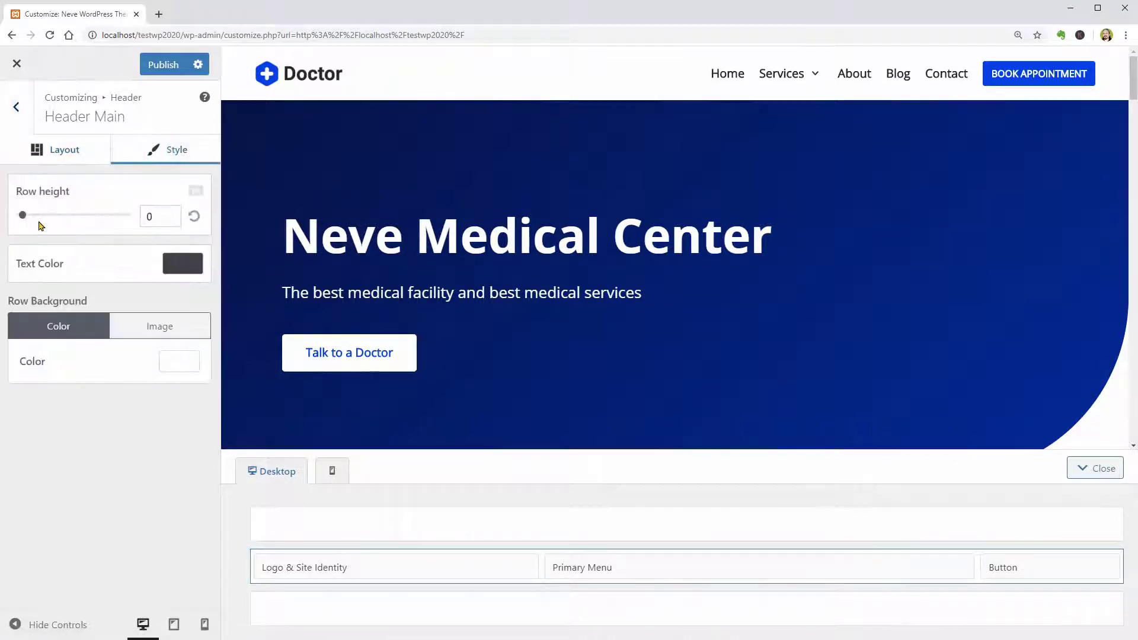
mouse_move(25, 223)
mouse_down()
mouse_move(53, 229)
mouse_move(36, 219)
mouse_up()
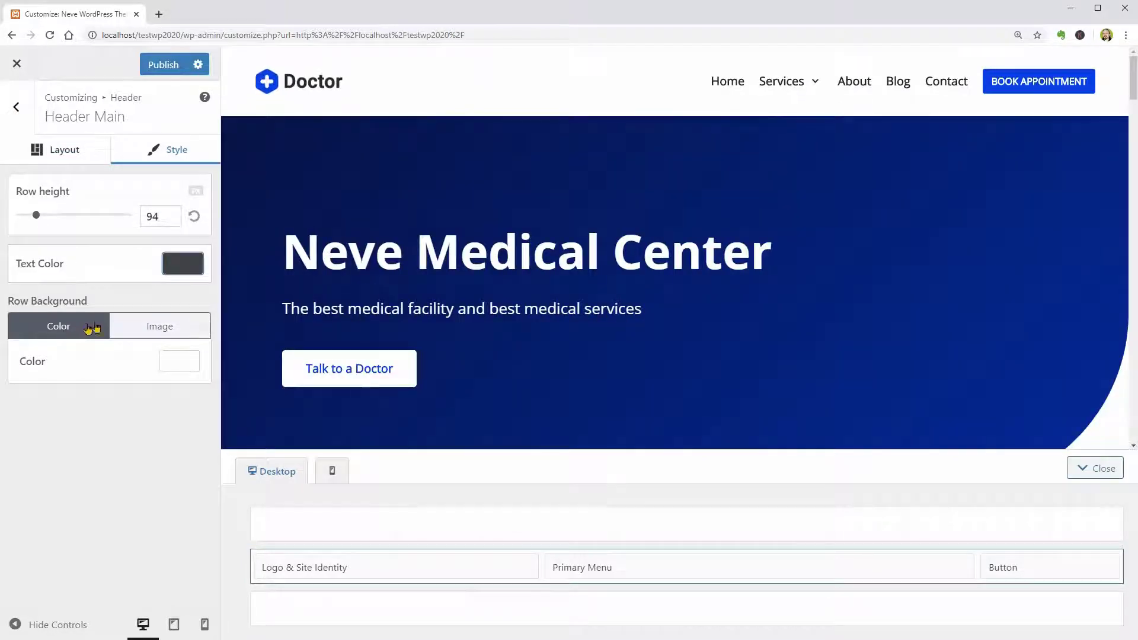
Use the featured image as the main header row's background and browse the media library for a fallback without choosing one
click(139, 325)
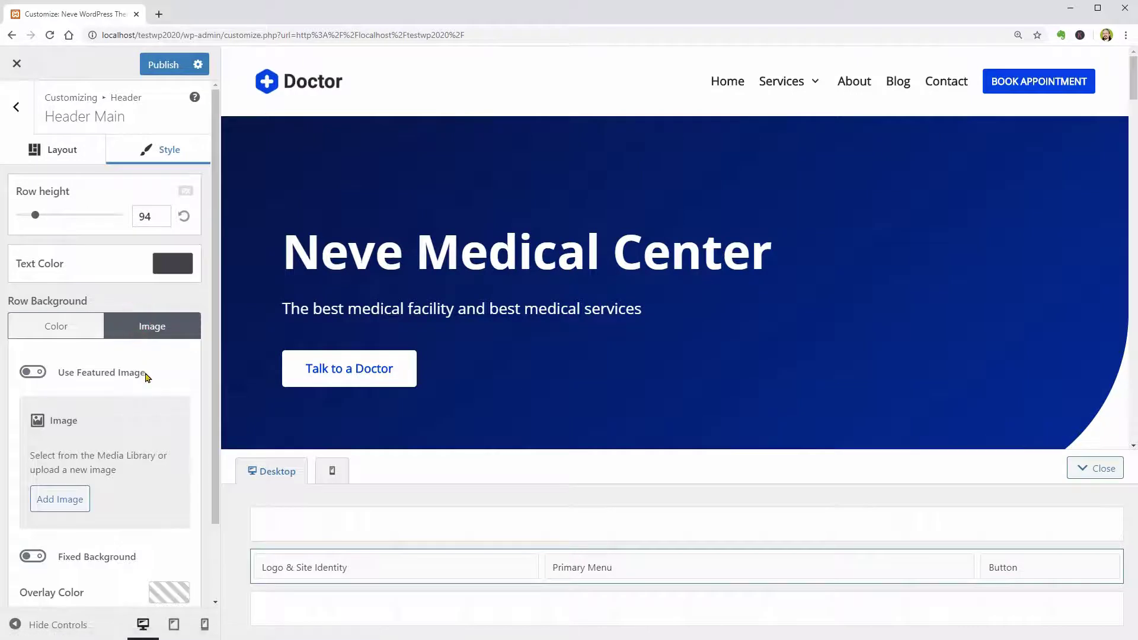
click(32, 374)
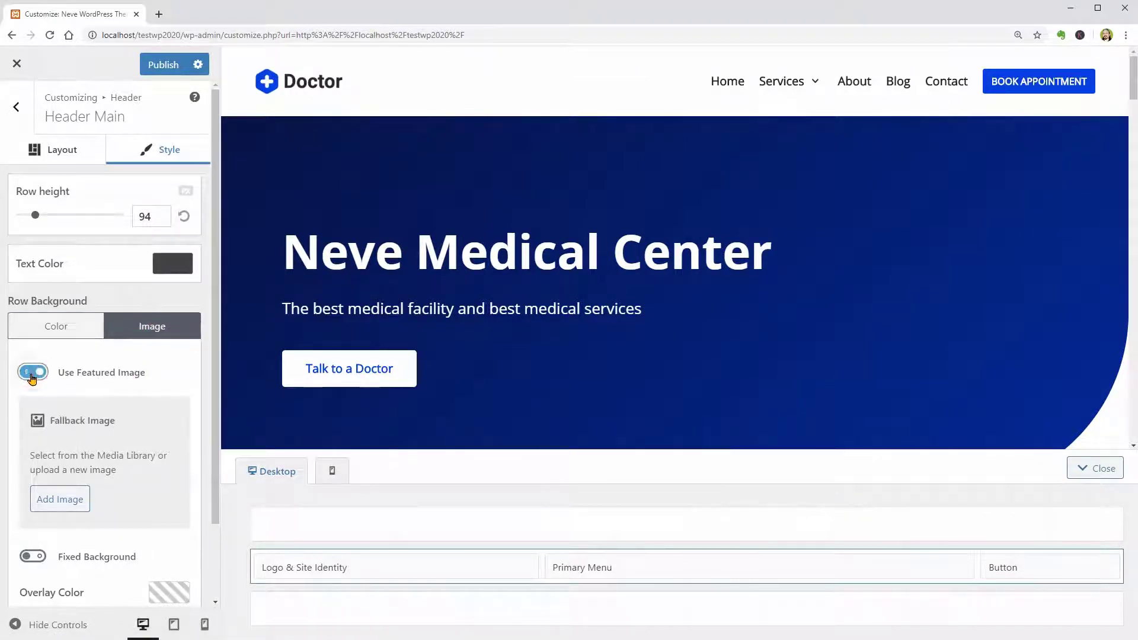
click(62, 500)
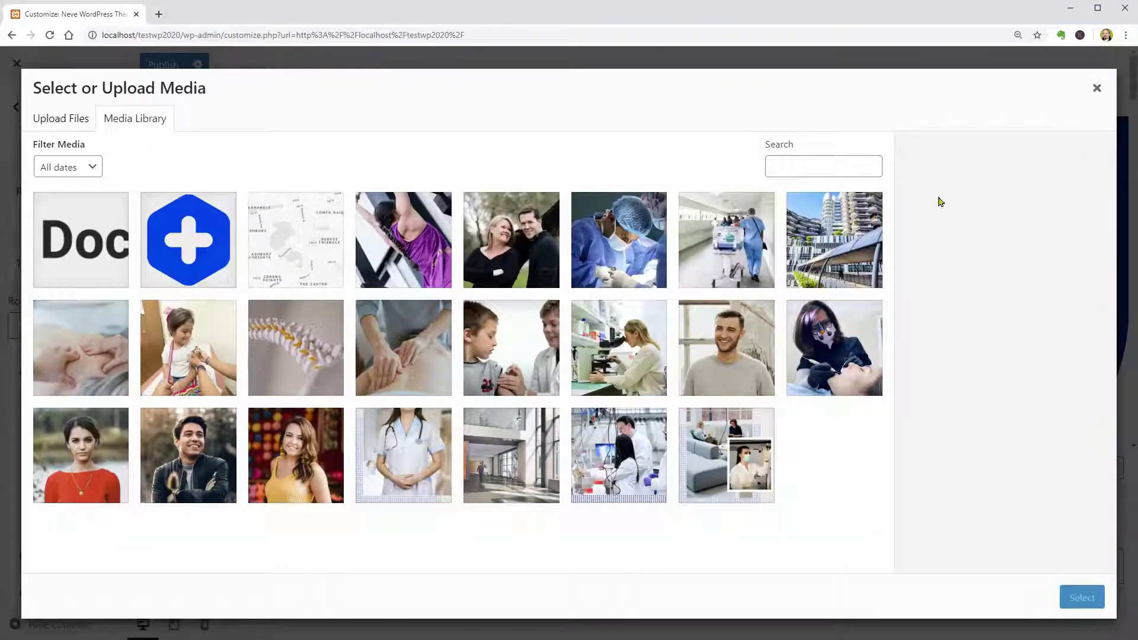
click(1096, 89)
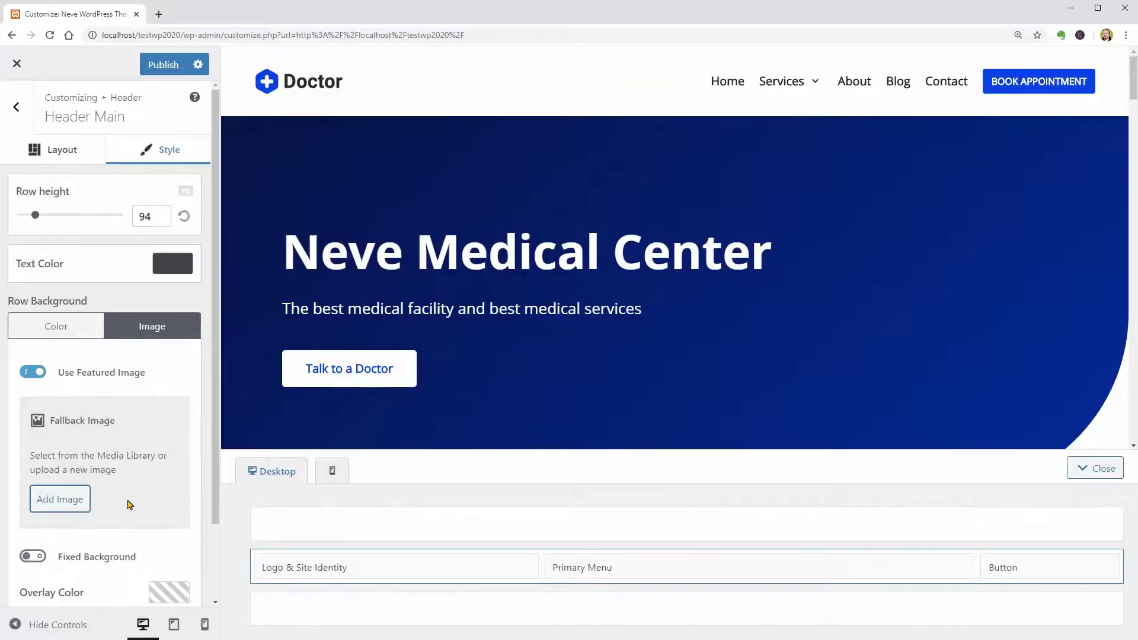
Check the overlay color options of the main header row's background image without changing the color
scroll(130, 505, down, 2)
click(164, 505)
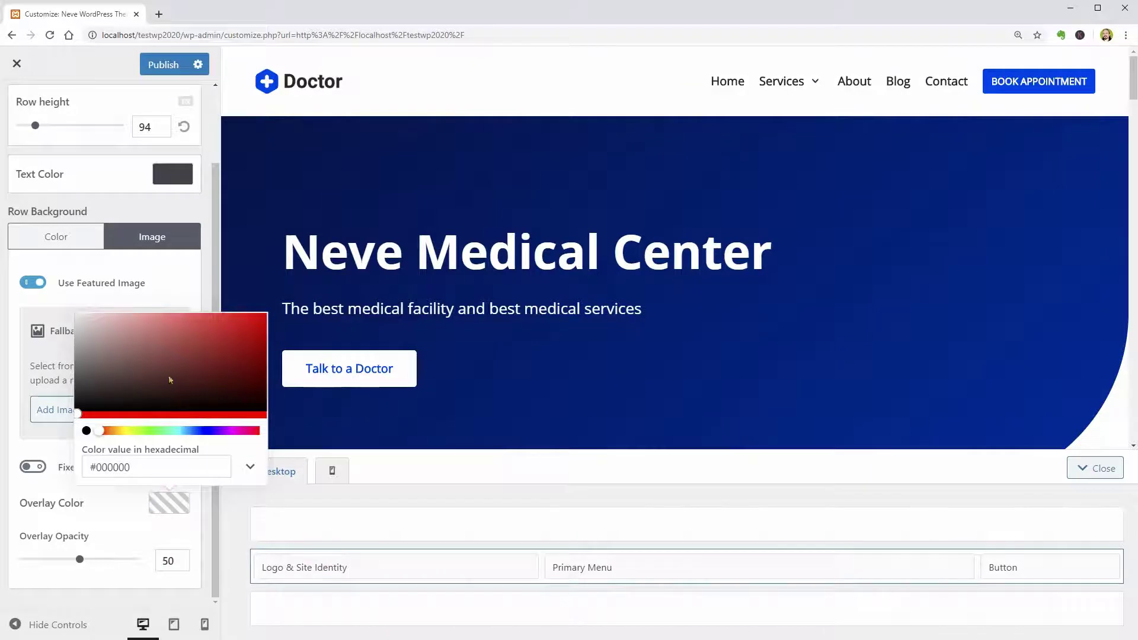
click(171, 502)
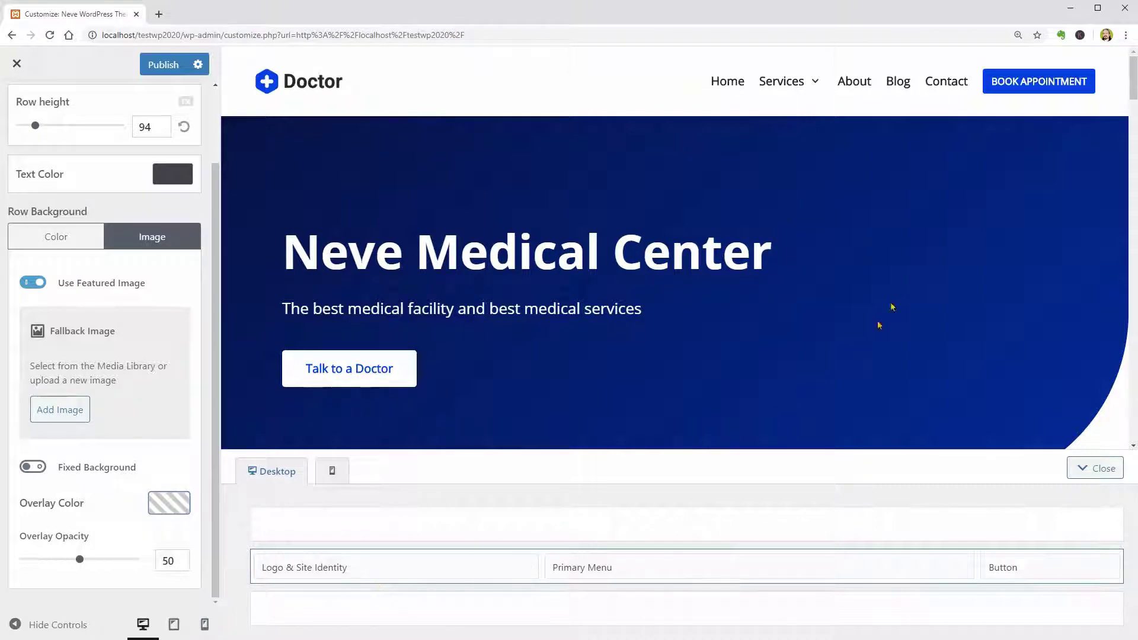
Preview the header's featured-image background on Test Blog Post 2 and Test Blog Post 3, switching it off and on for comparison
click(898, 81)
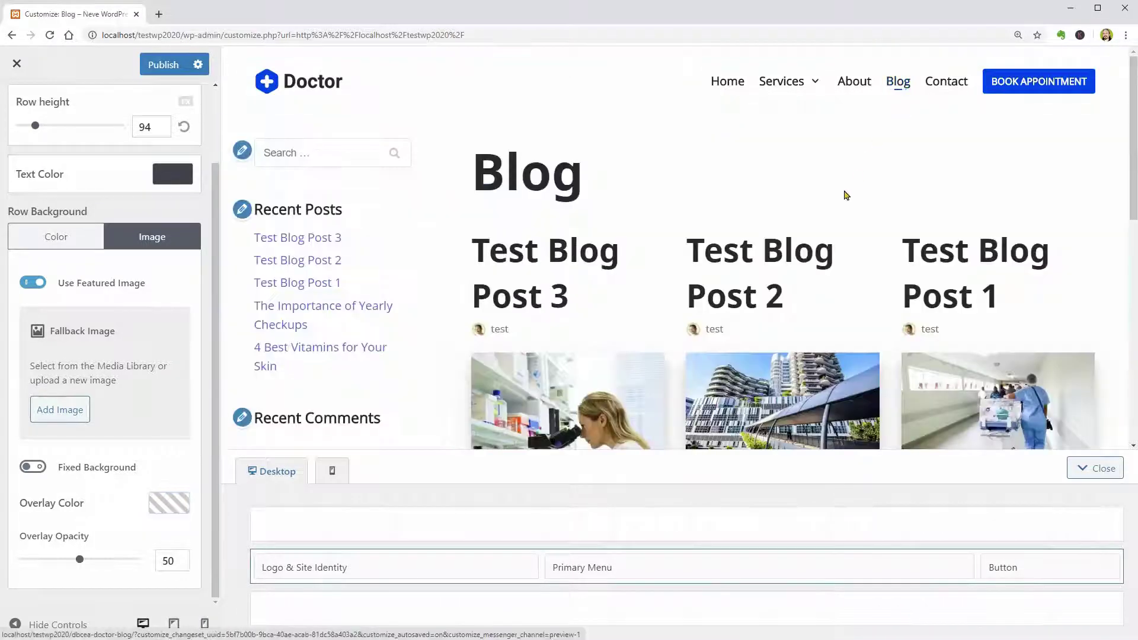
click(791, 262)
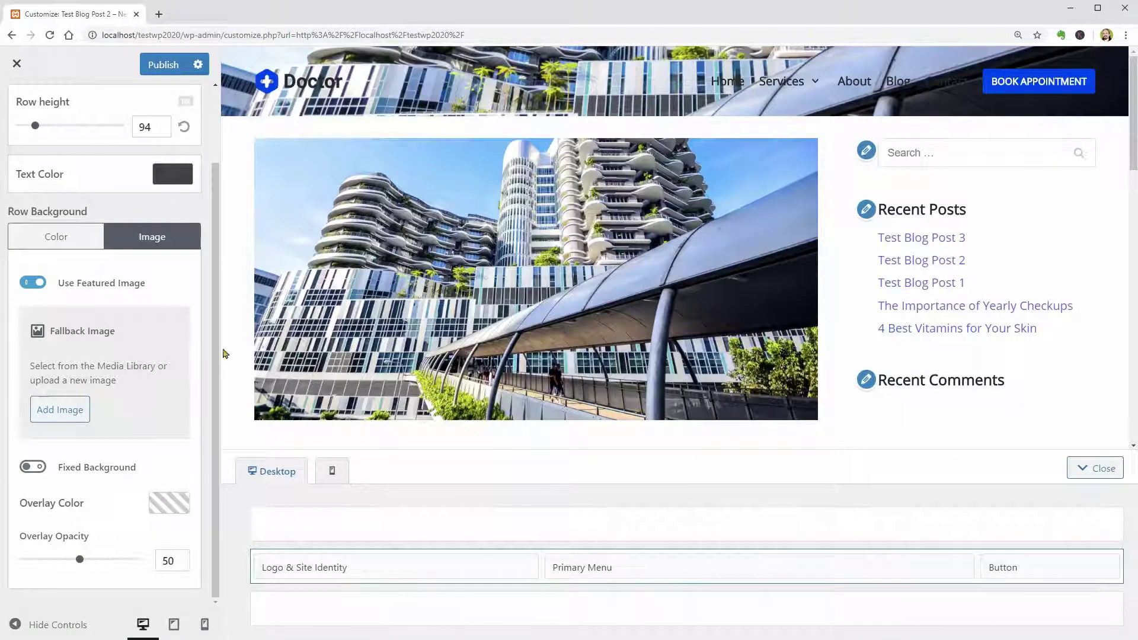
click(27, 285)
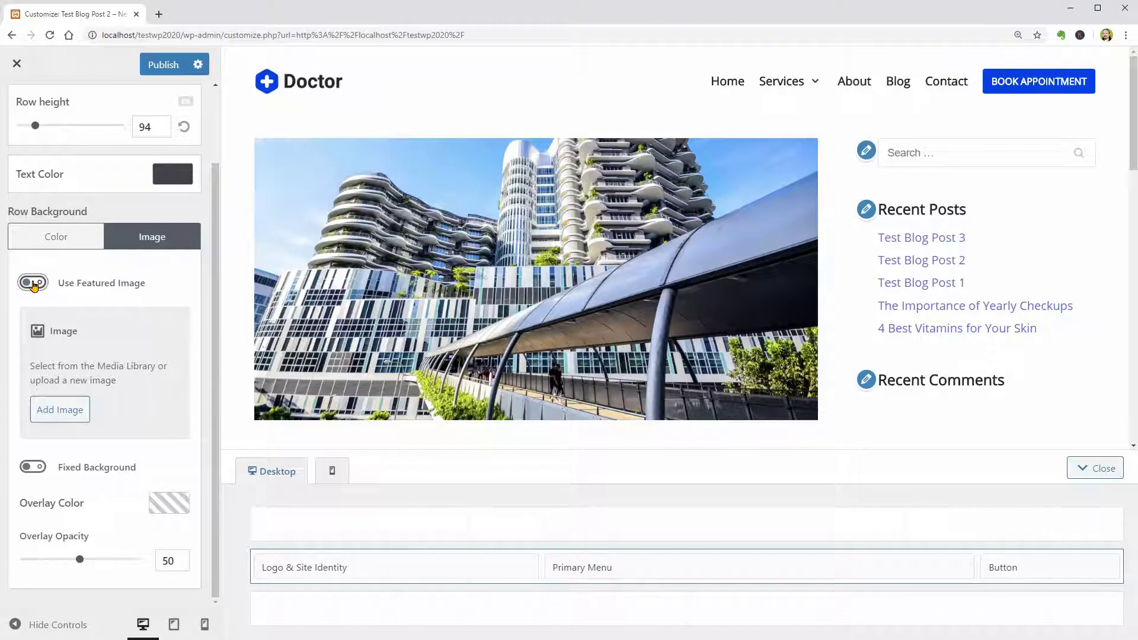
click(33, 283)
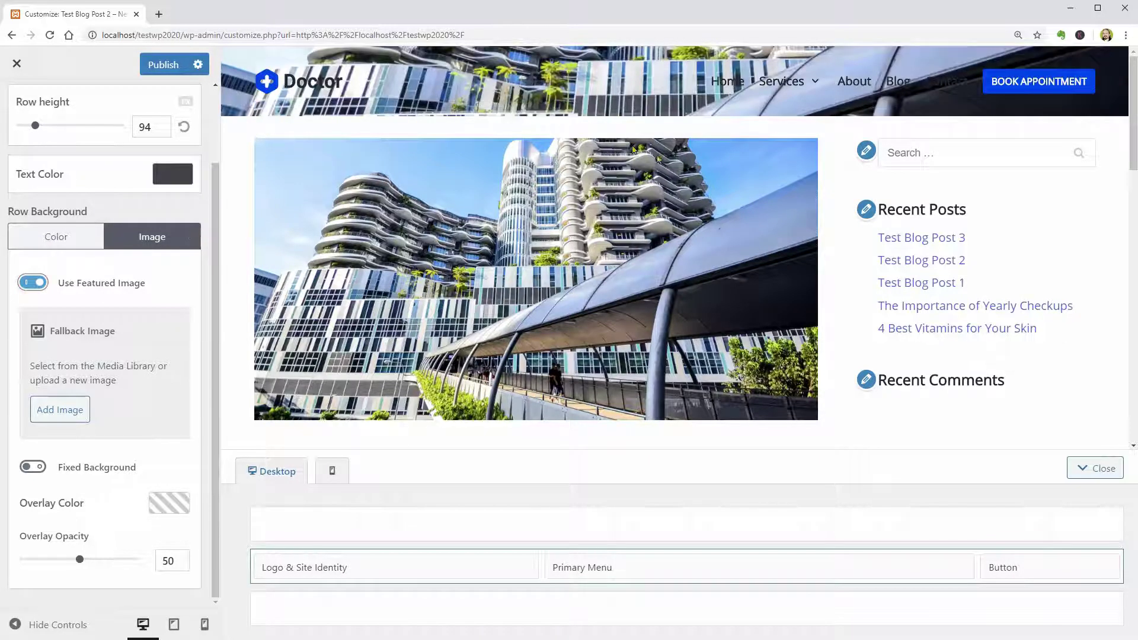
click(920, 240)
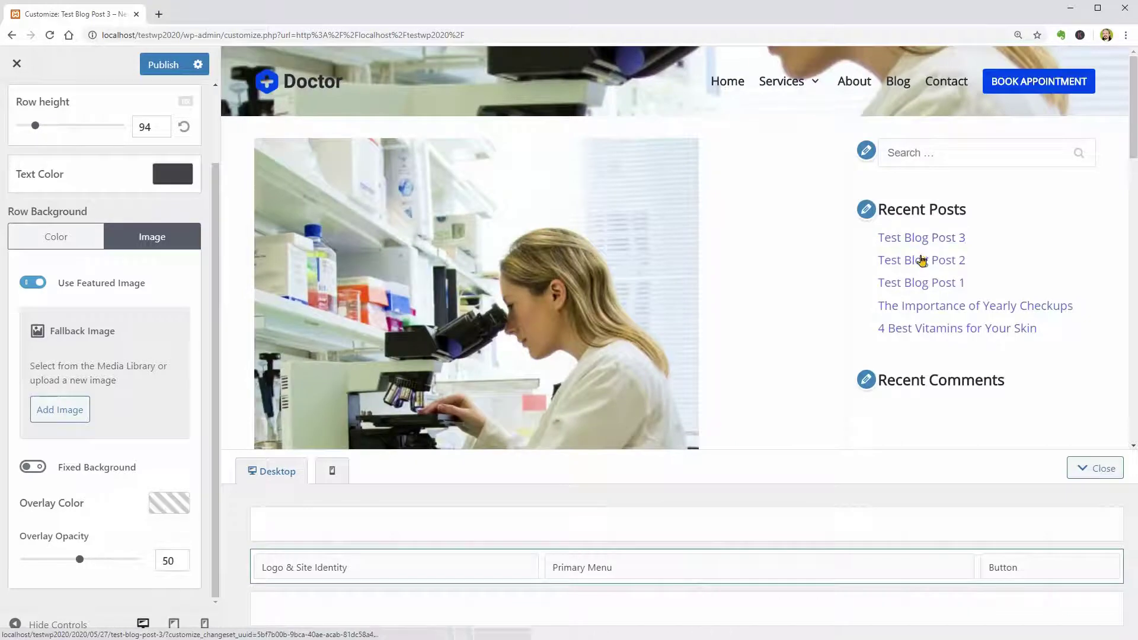
click(922, 262)
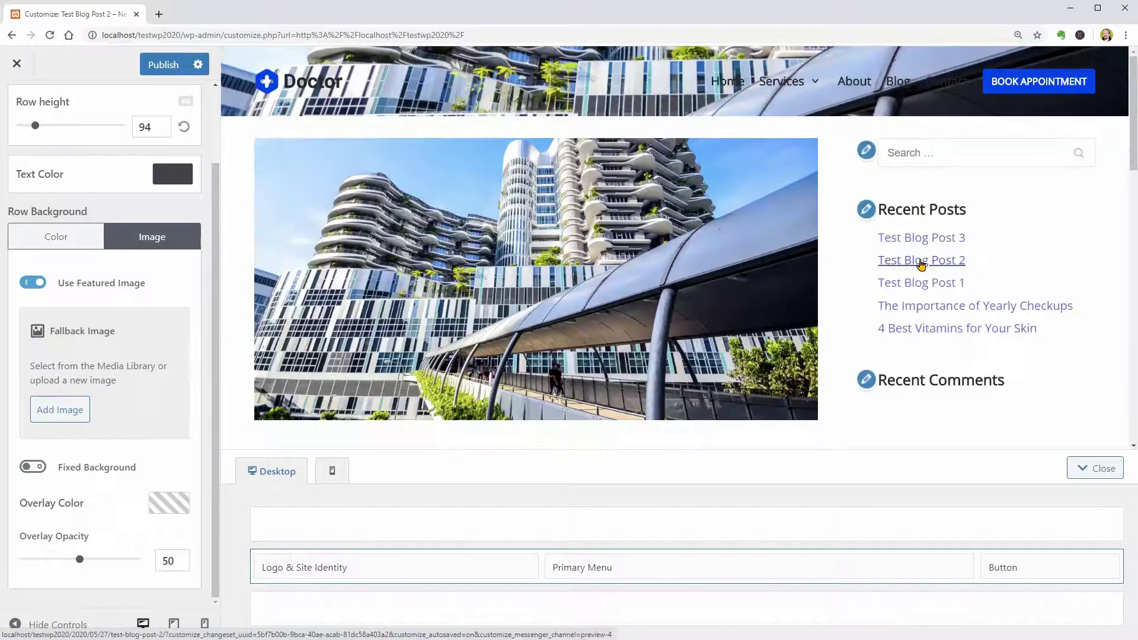
Clear the Primary Menu's items color and set it to black
click(724, 108)
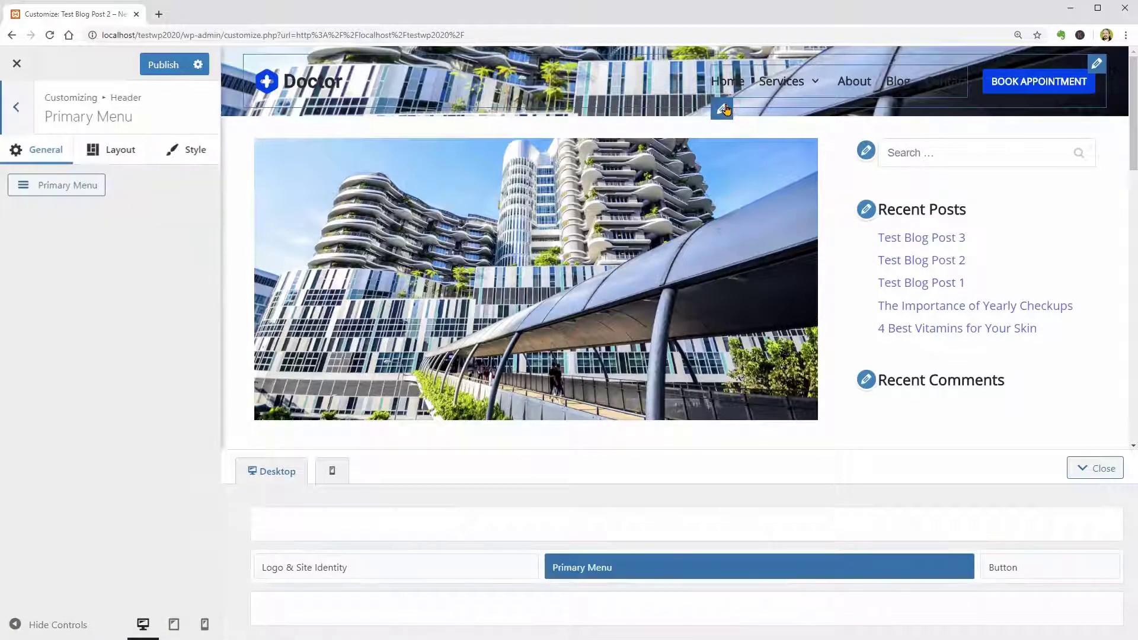
click(197, 151)
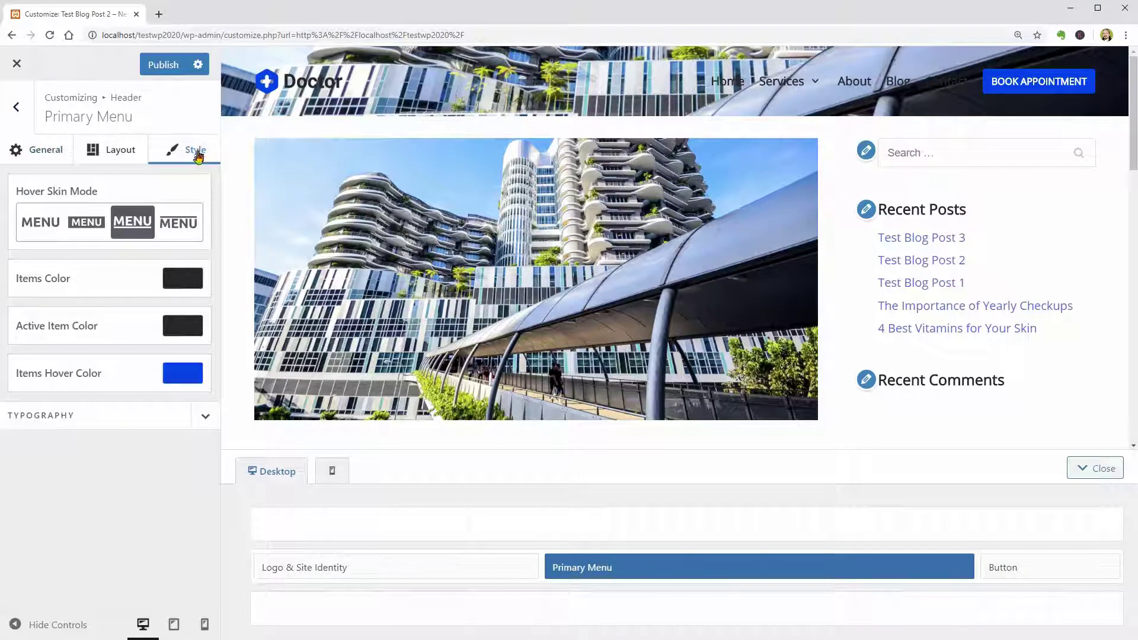
click(182, 277)
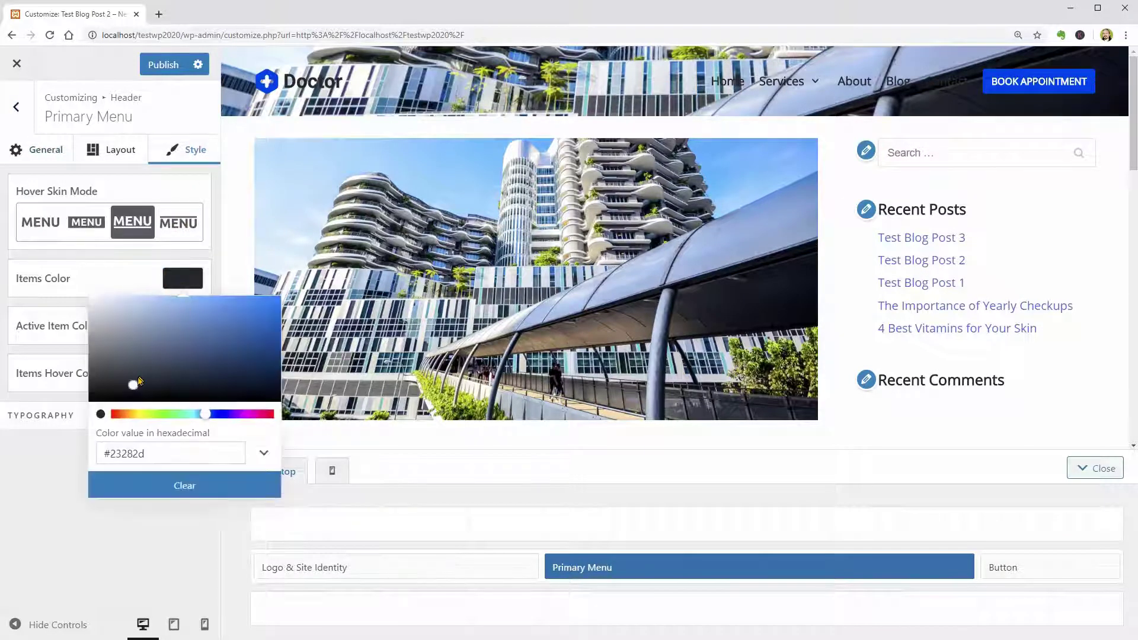
drag(140, 381, 124, 373)
click(184, 485)
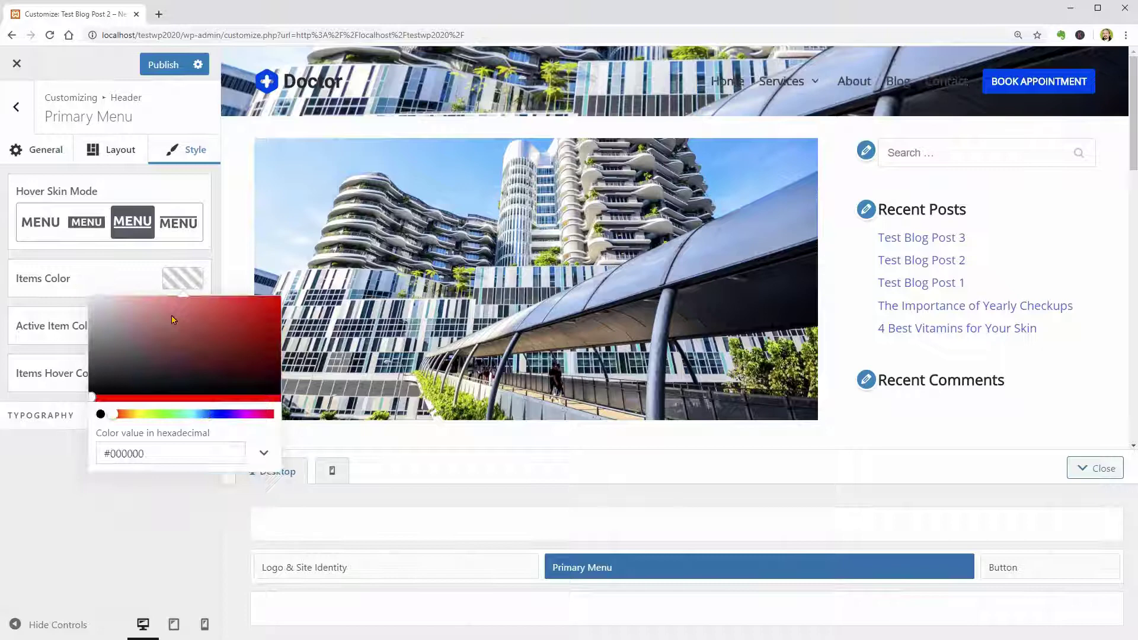
click(98, 398)
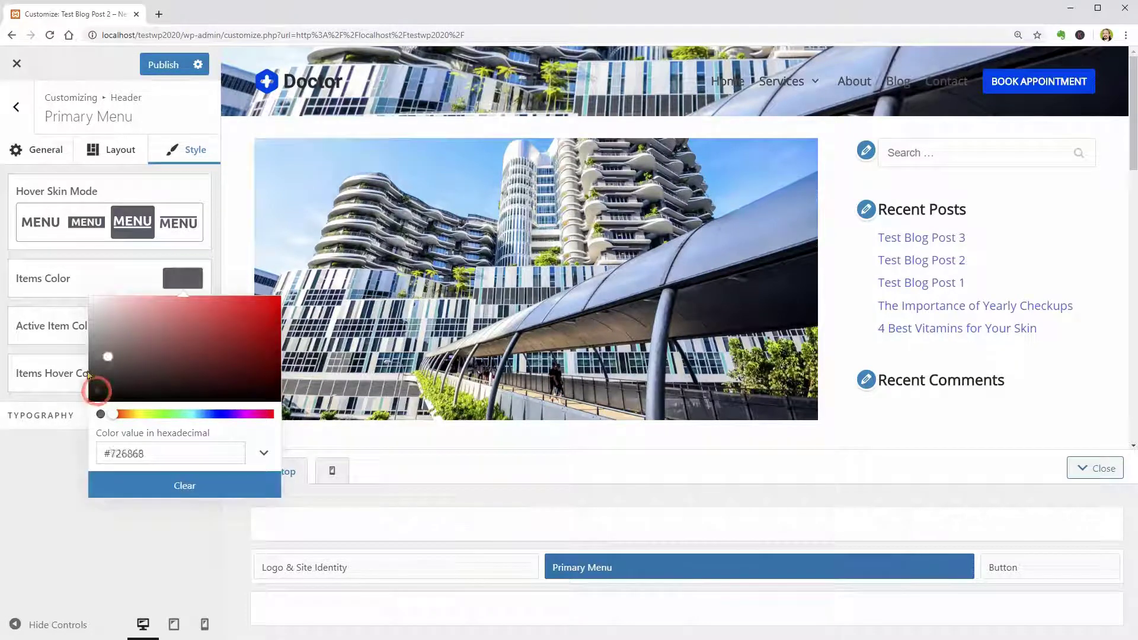
click(185, 283)
Review the Primary Menu's typography options and preview the font size settings for tablet, mobile and desktop
click(207, 417)
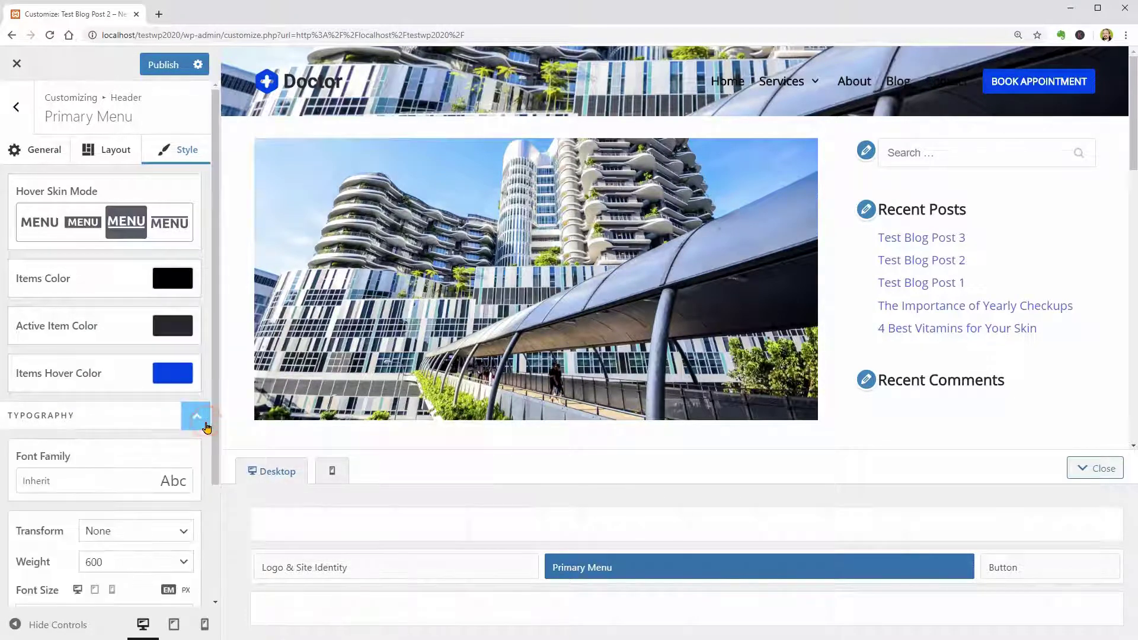
scroll(162, 465, down, 2)
click(94, 440)
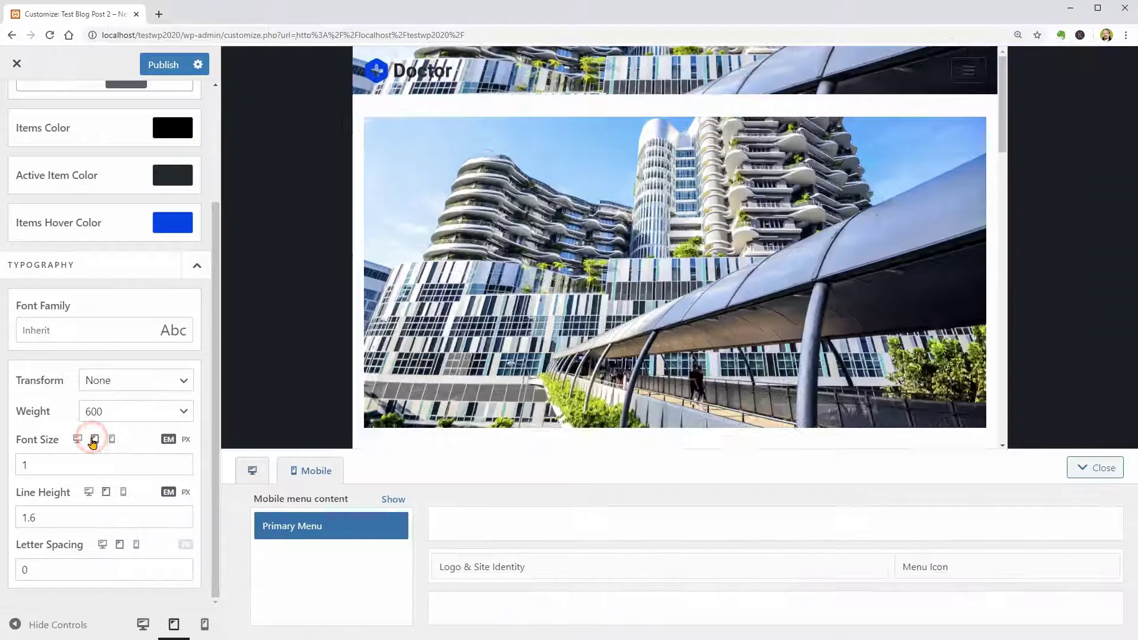
click(112, 440)
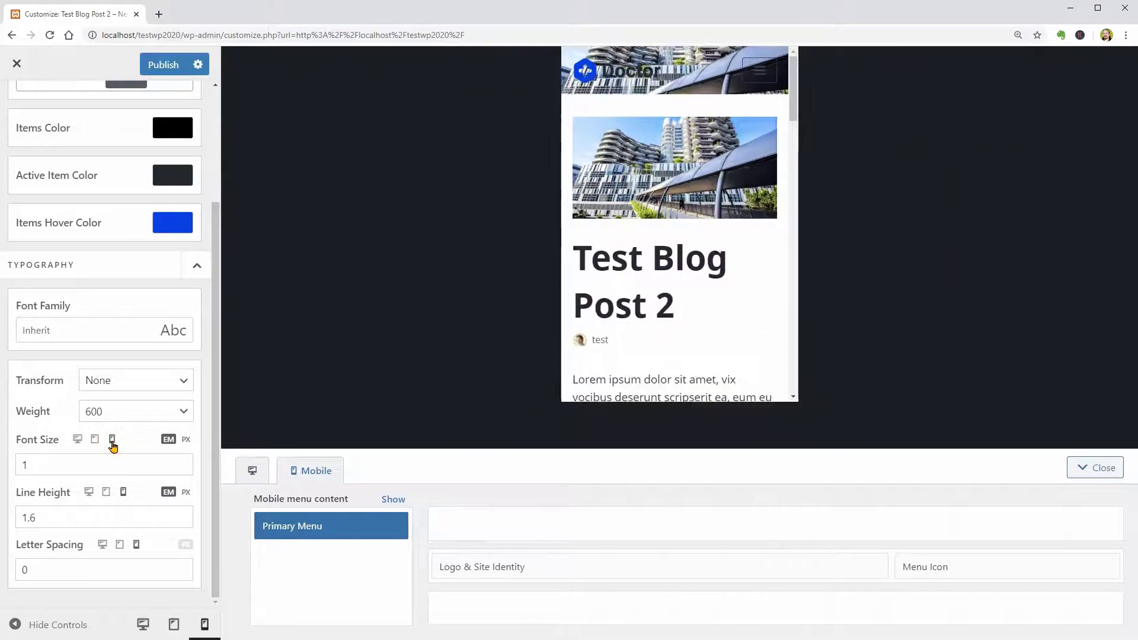
click(77, 439)
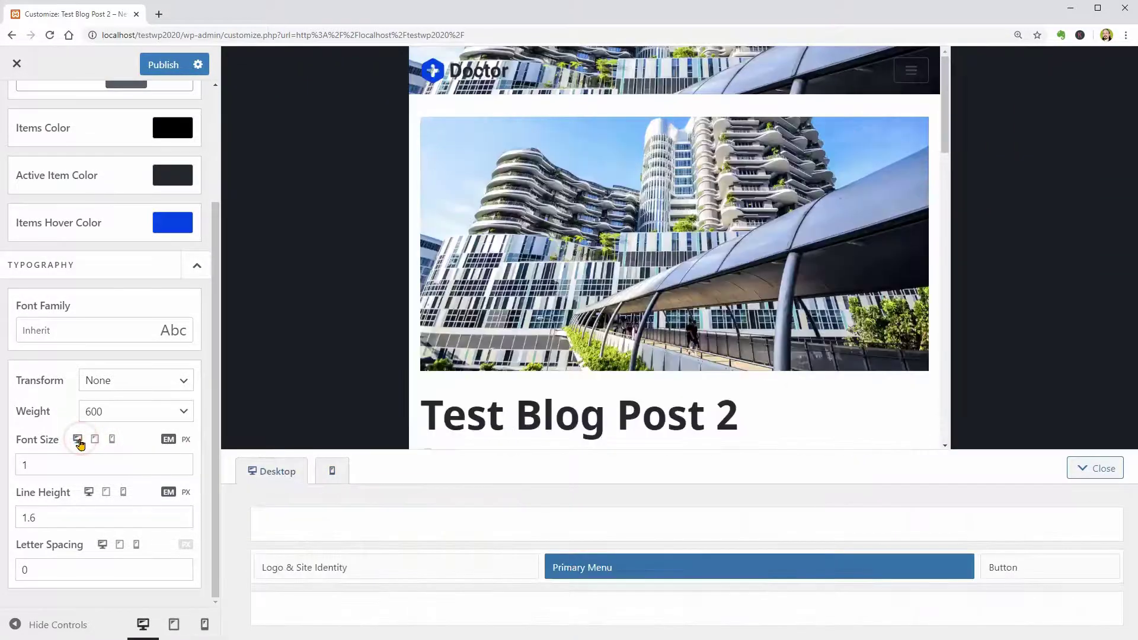
Turn off the featured-image background of the main header row and add a Search Form component to the middle of the Header Bottom row
click(243, 568)
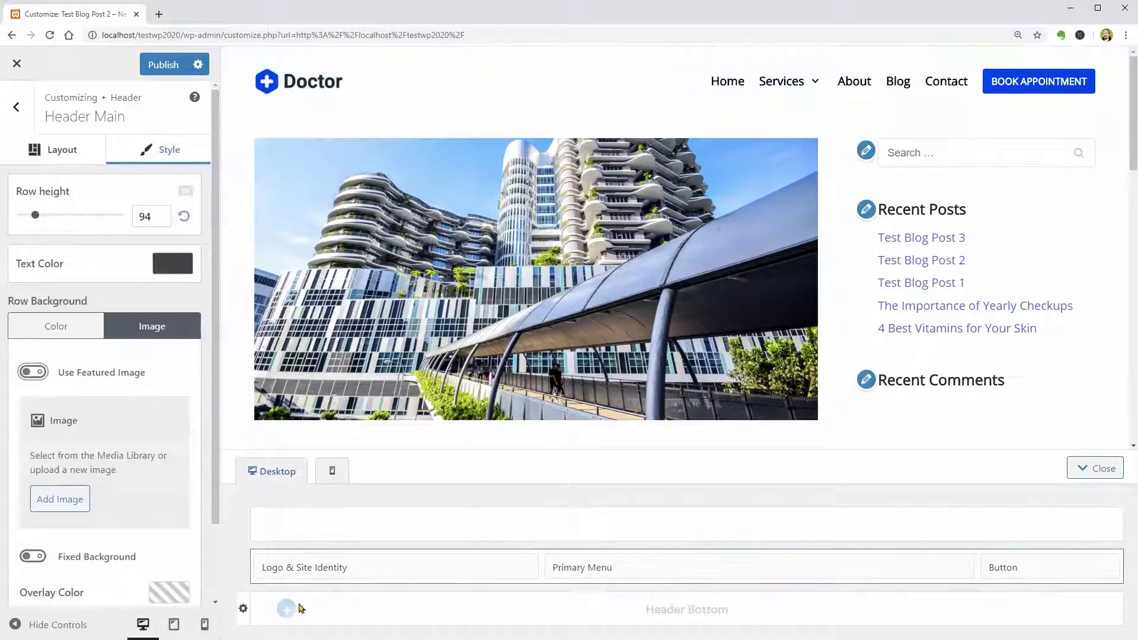
click(649, 609)
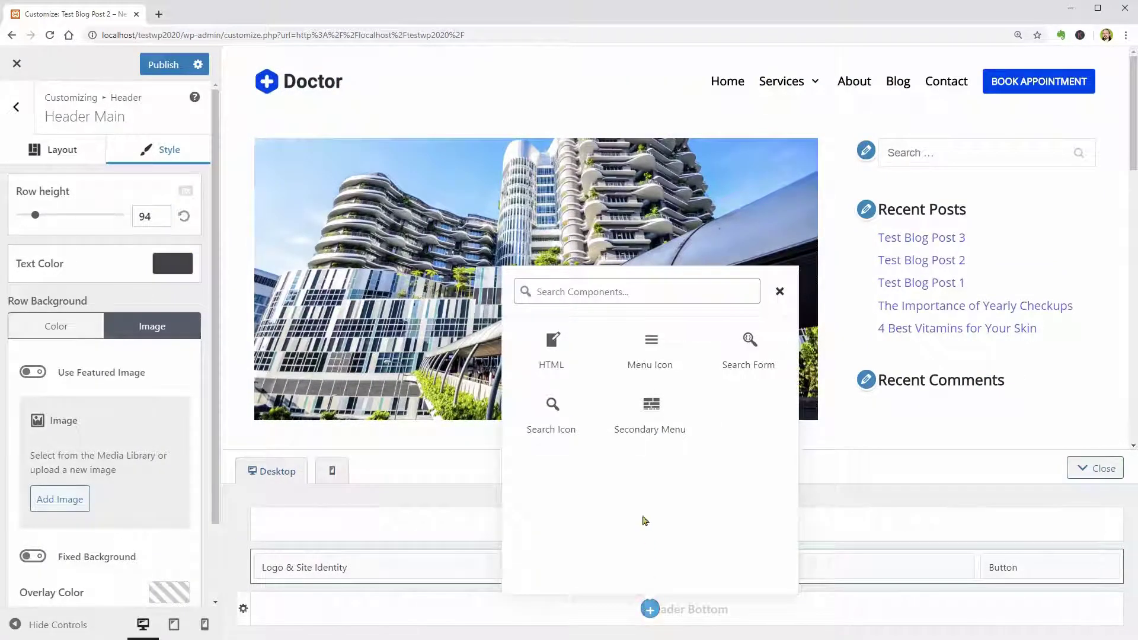
click(749, 355)
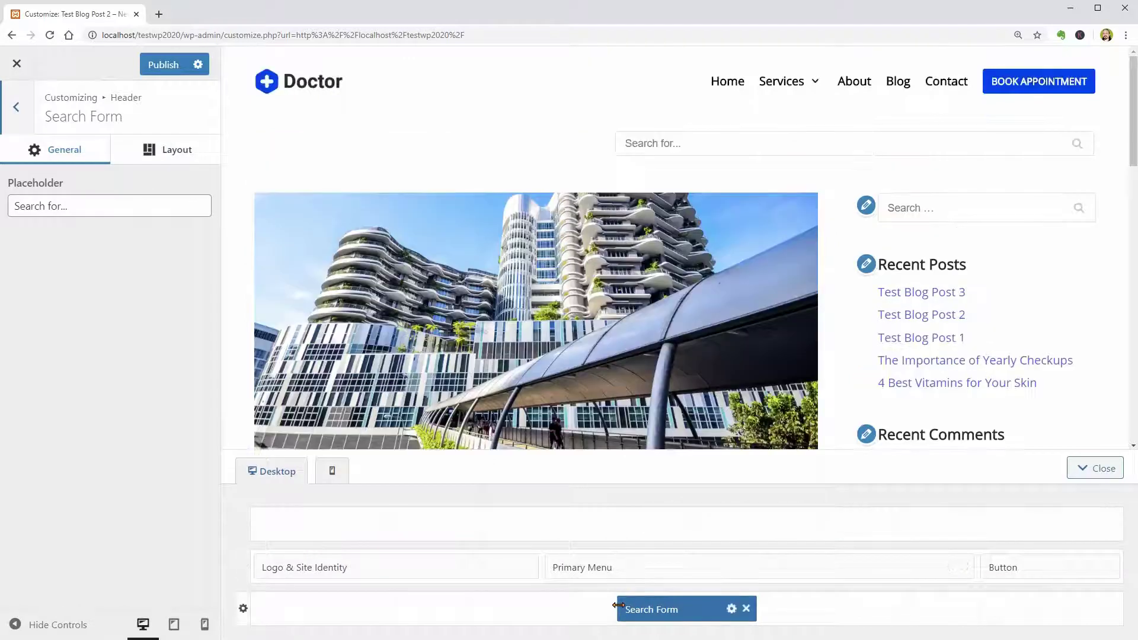
Widen the Search Form from the start of the Header Bottom row to most of its width and move the Button component beside it
drag(618, 610, 255, 610)
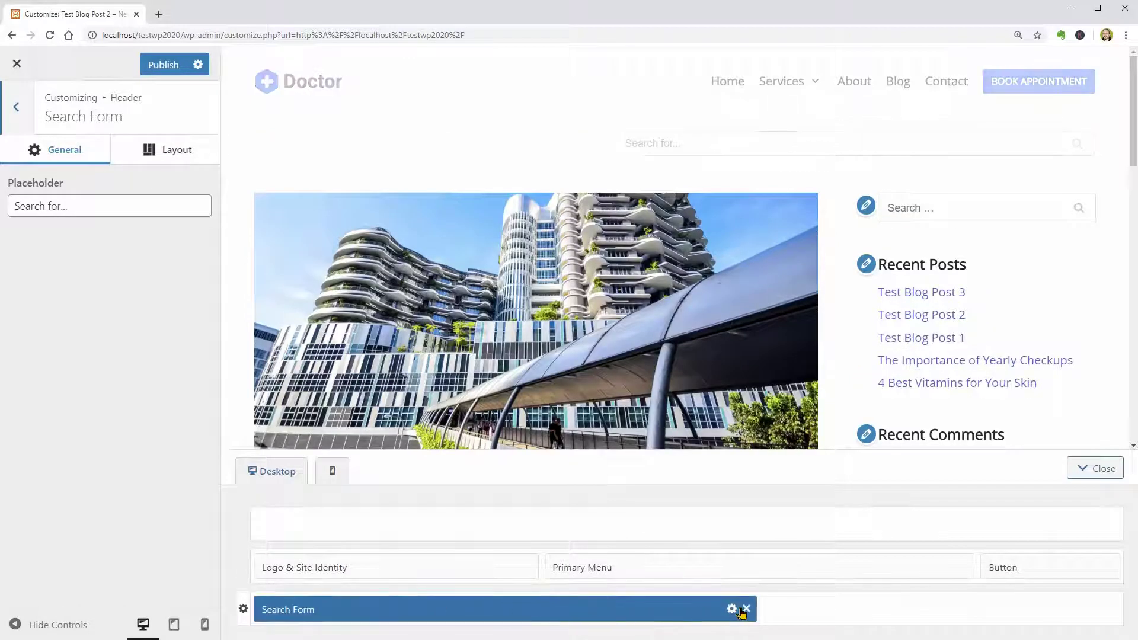
drag(755, 609, 965, 624)
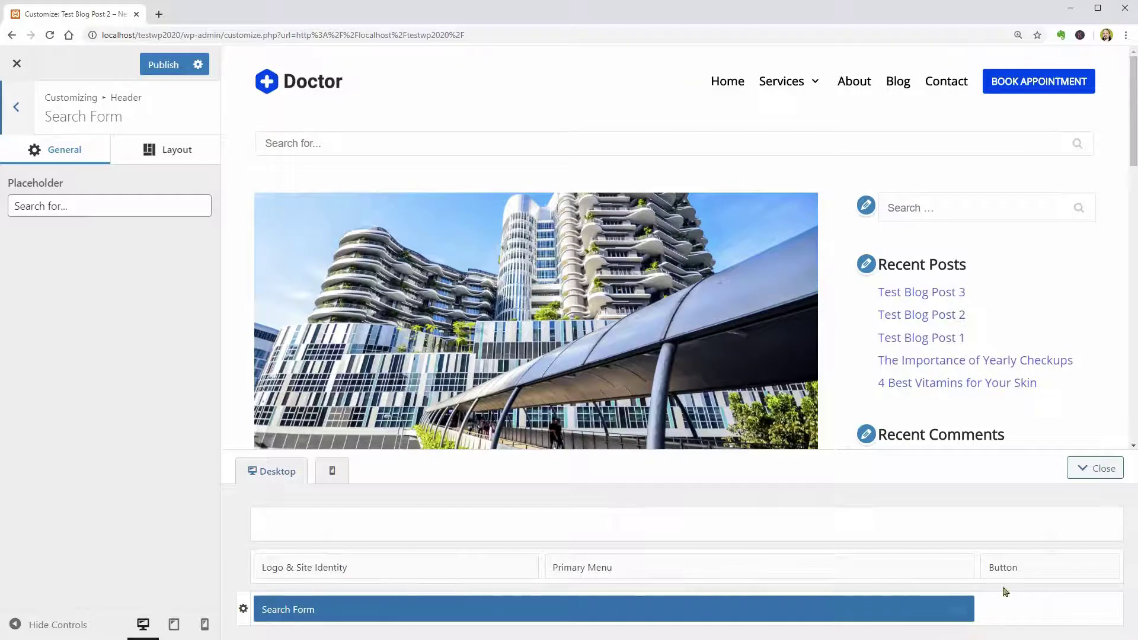
drag(1039, 573, 1037, 613)
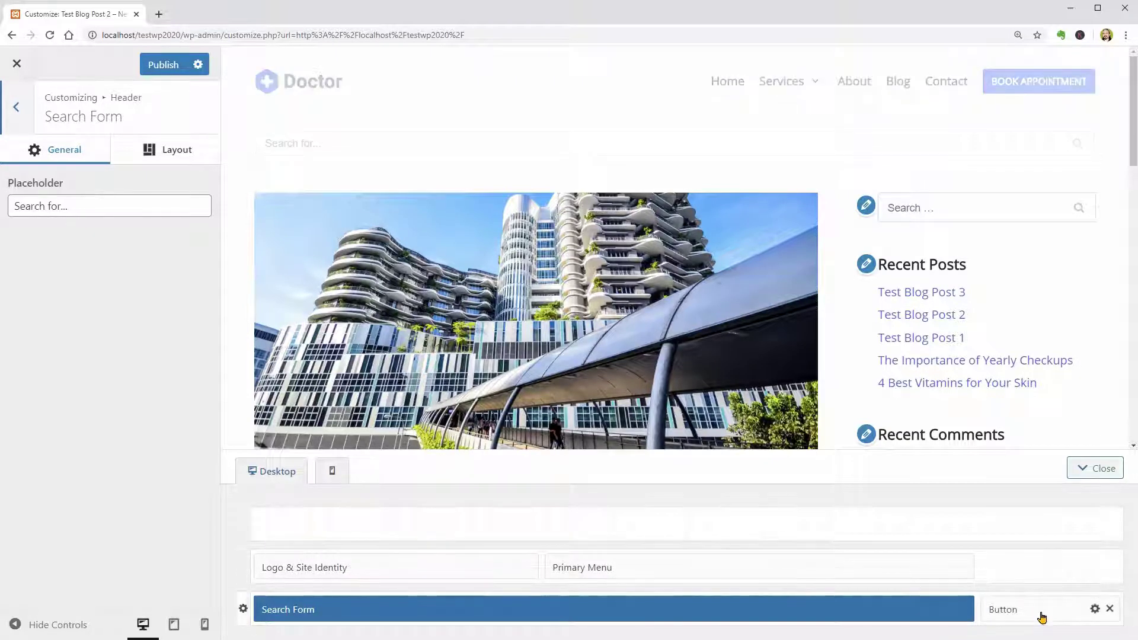
Add a Social Icons component, move it to the end of the Header Top row, and add a Contact component at that row's start
click(1014, 568)
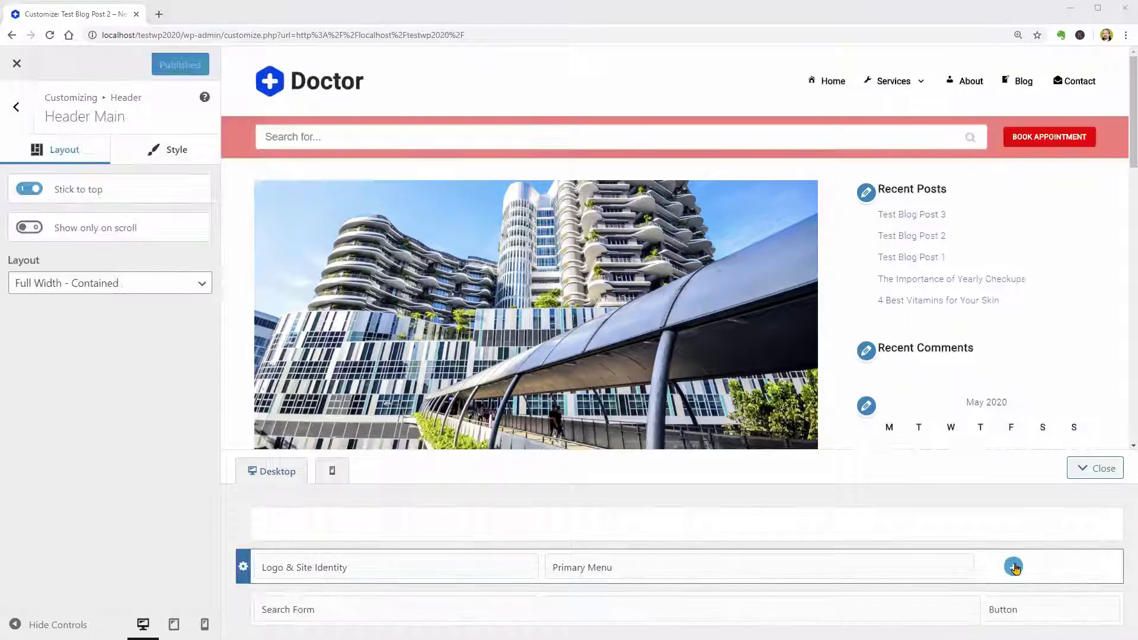
click(1013, 566)
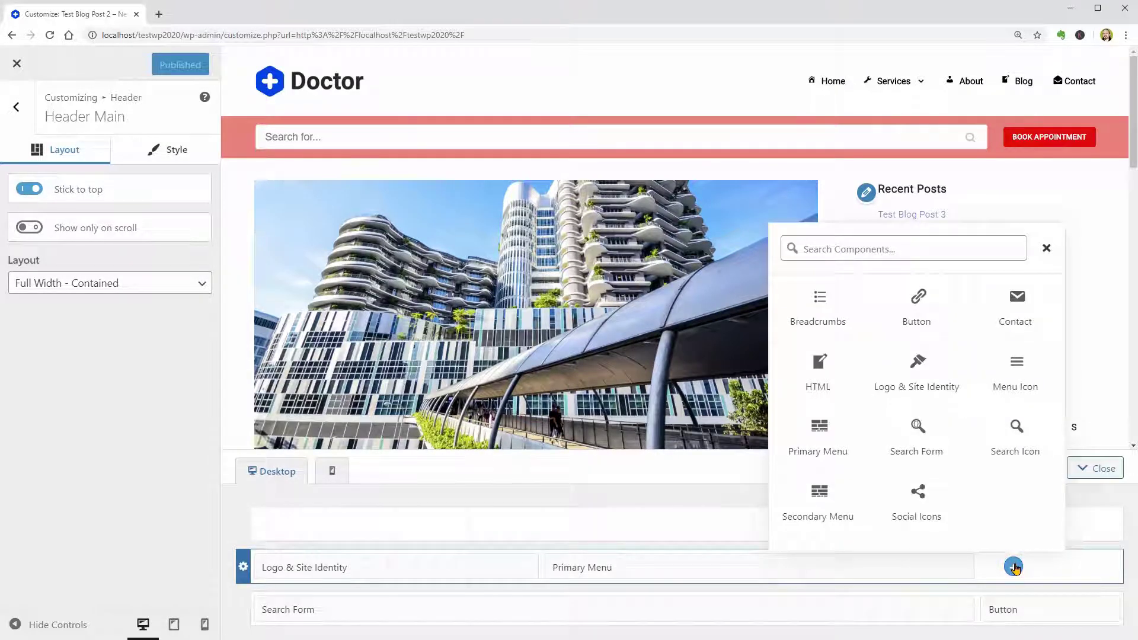
click(903, 504)
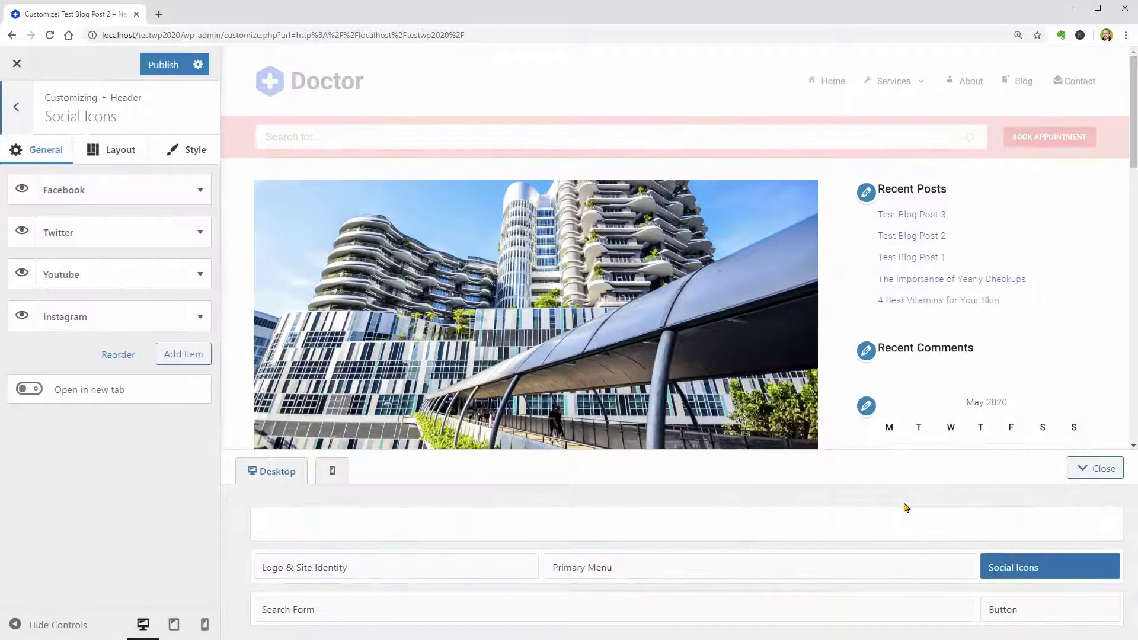
drag(1006, 563, 1008, 529)
click(287, 525)
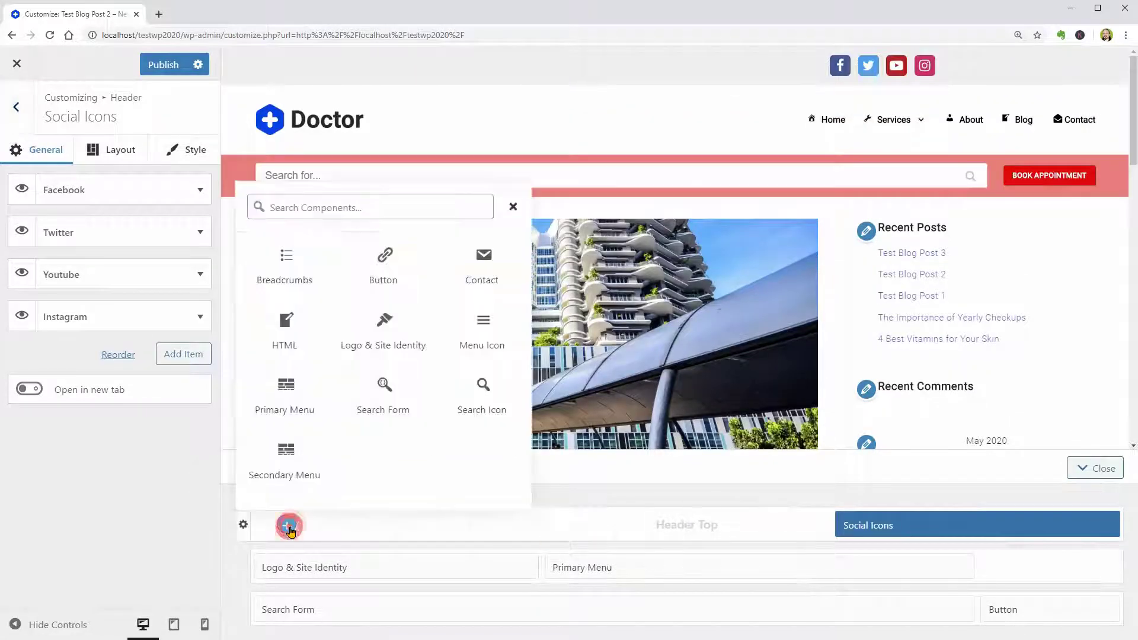
click(481, 264)
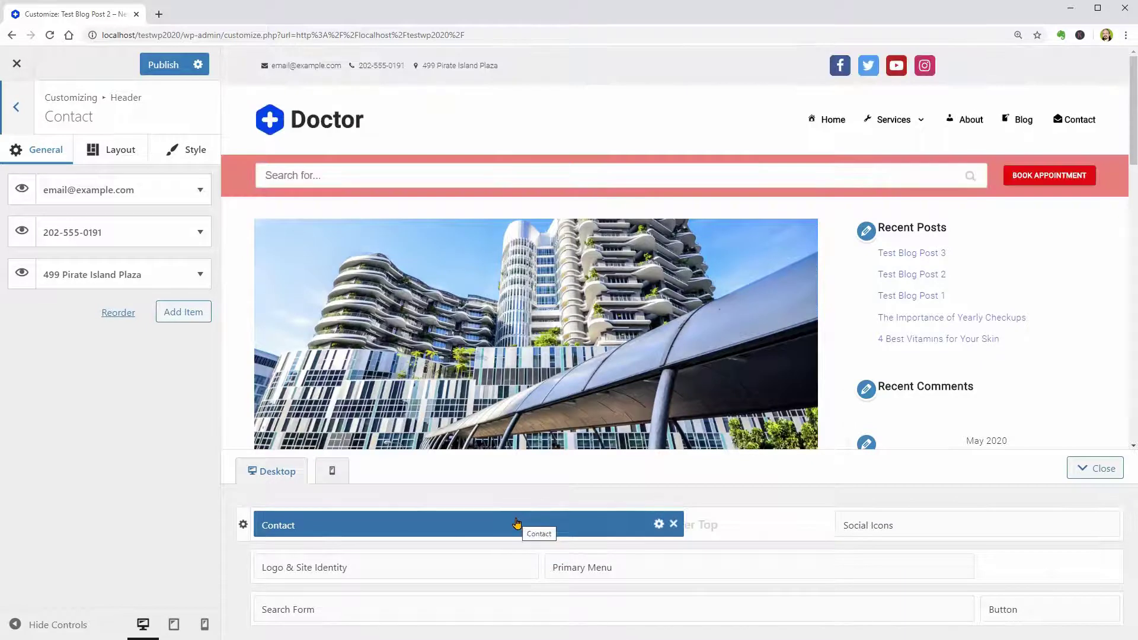
Style the Header Top row with a black background, white text and a row height of 41
click(243, 524)
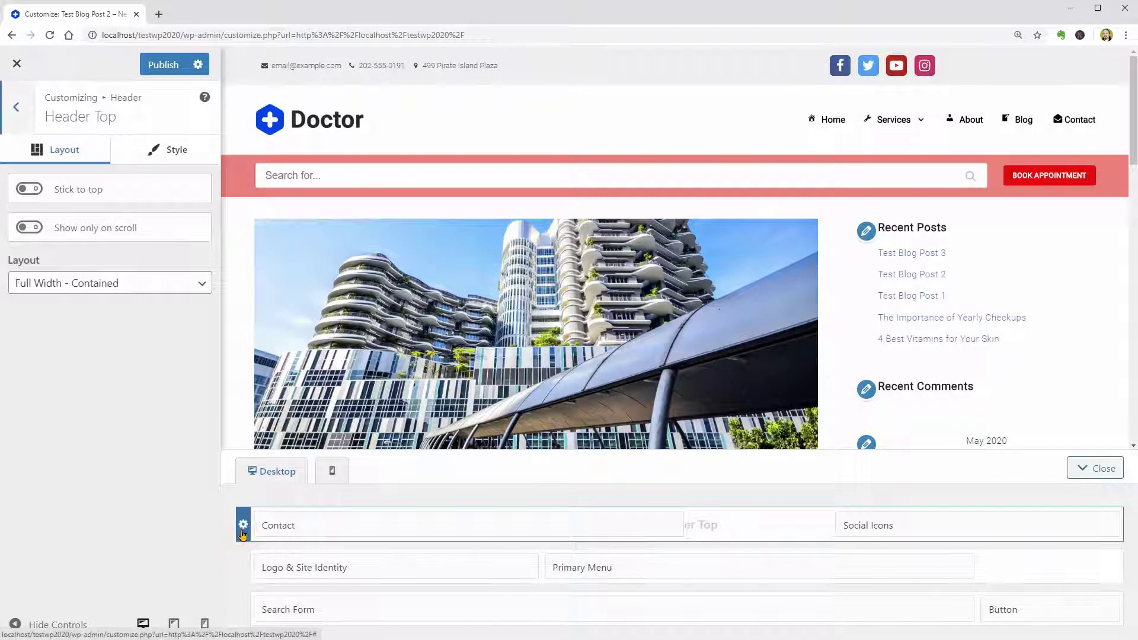
click(168, 152)
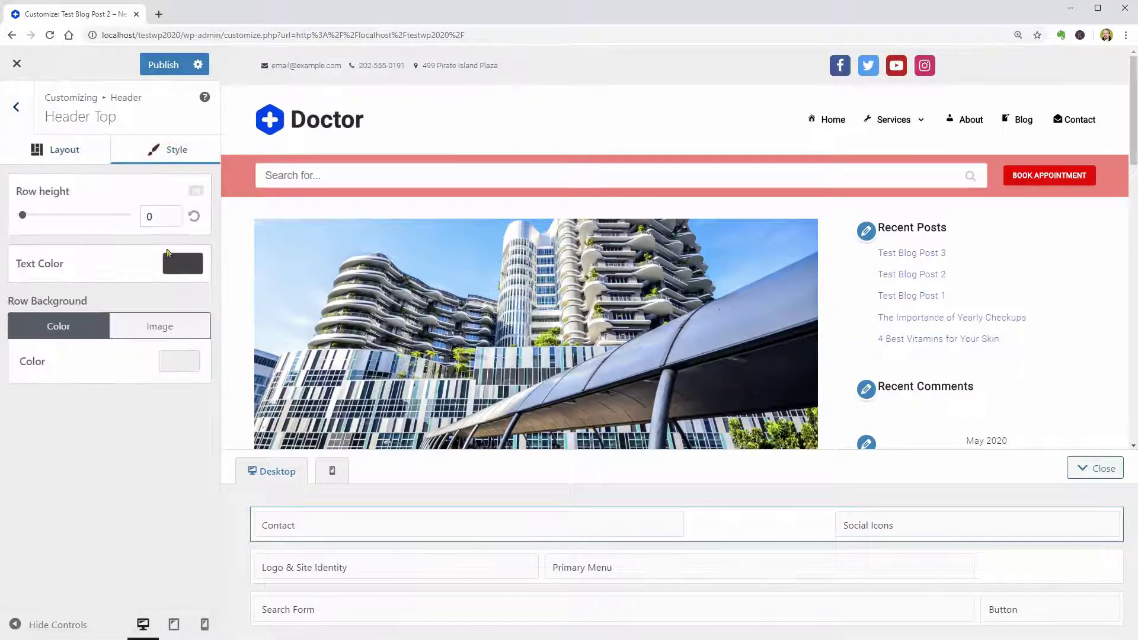
click(177, 362)
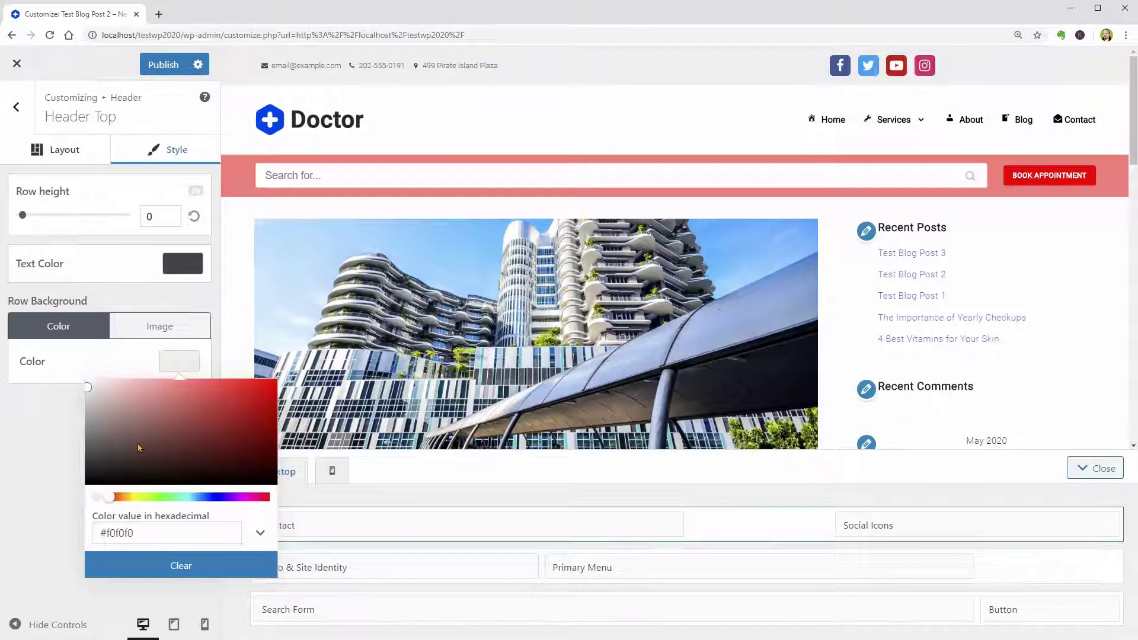
click(140, 449)
click(169, 363)
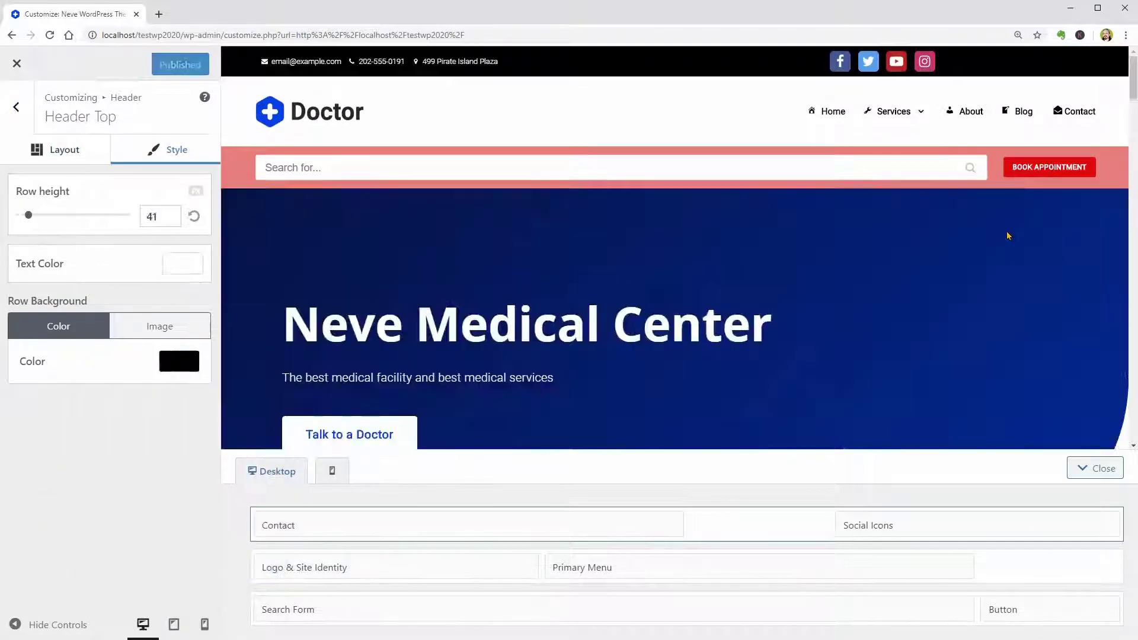
scroll(1008, 236, down, 5)
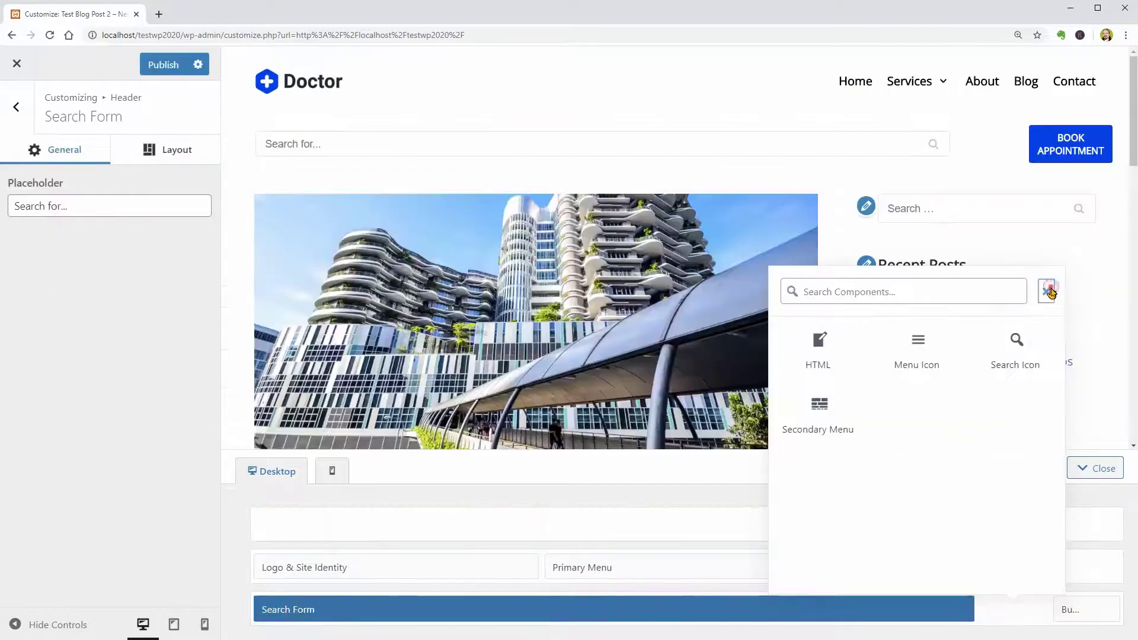
Compare the desktop and mobile header layouts and view the settings of the logo, Primary Menu and Search Form components
click(266, 473)
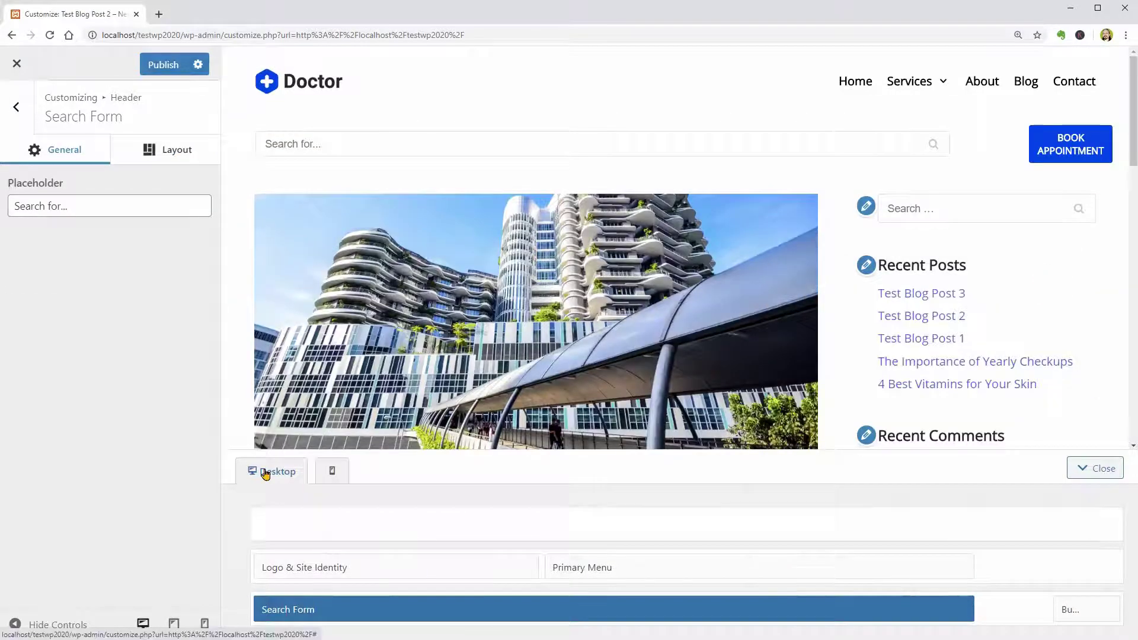
click(337, 471)
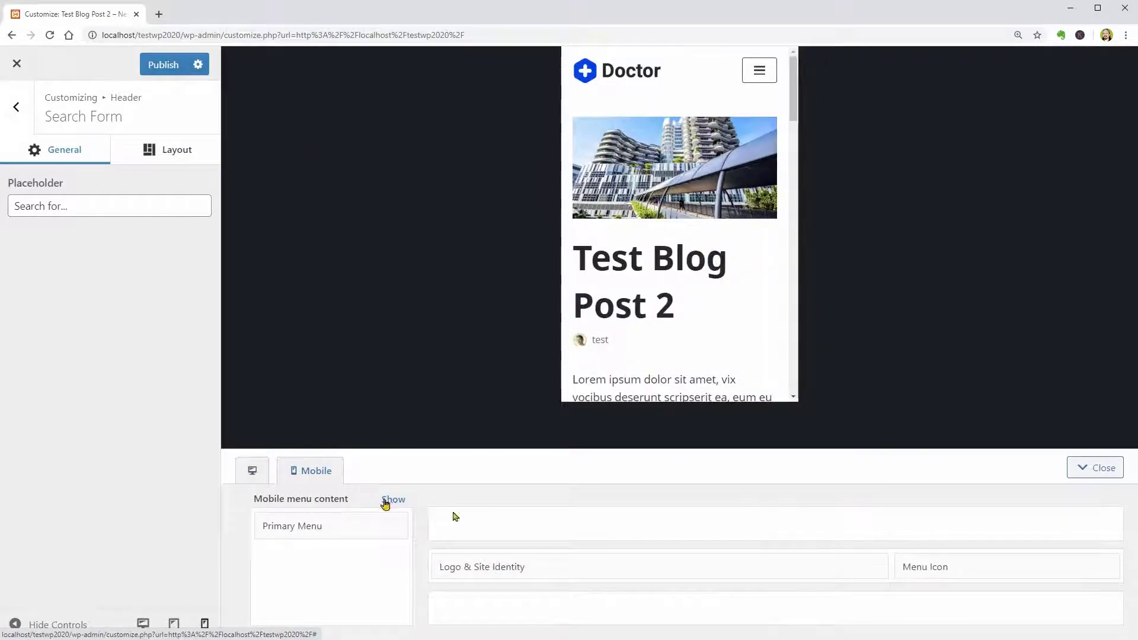
click(259, 476)
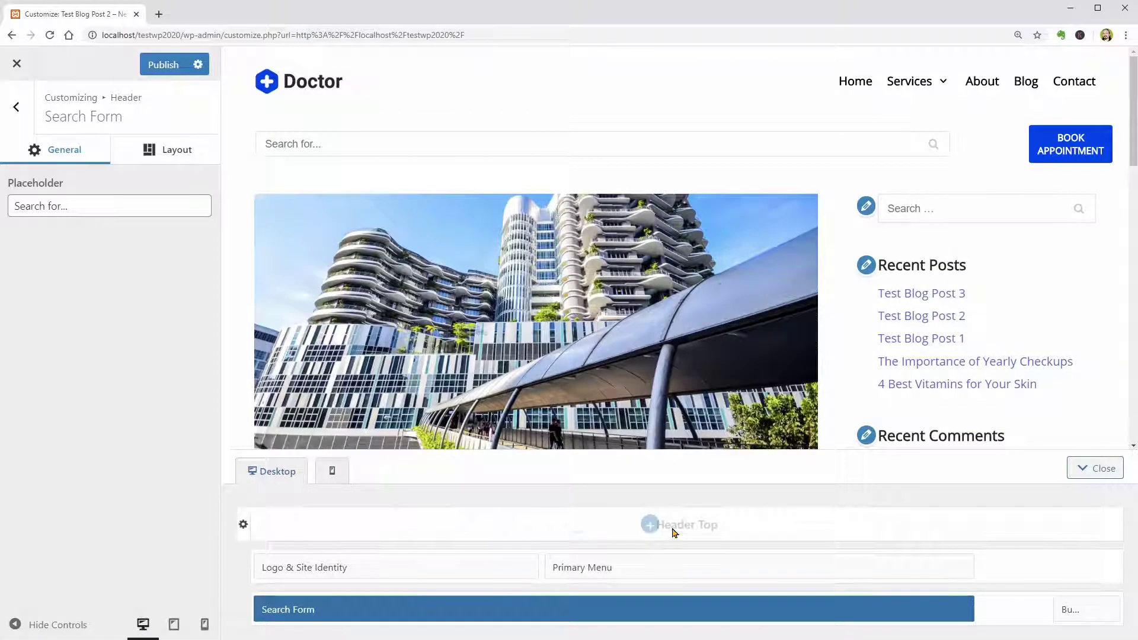
click(452, 566)
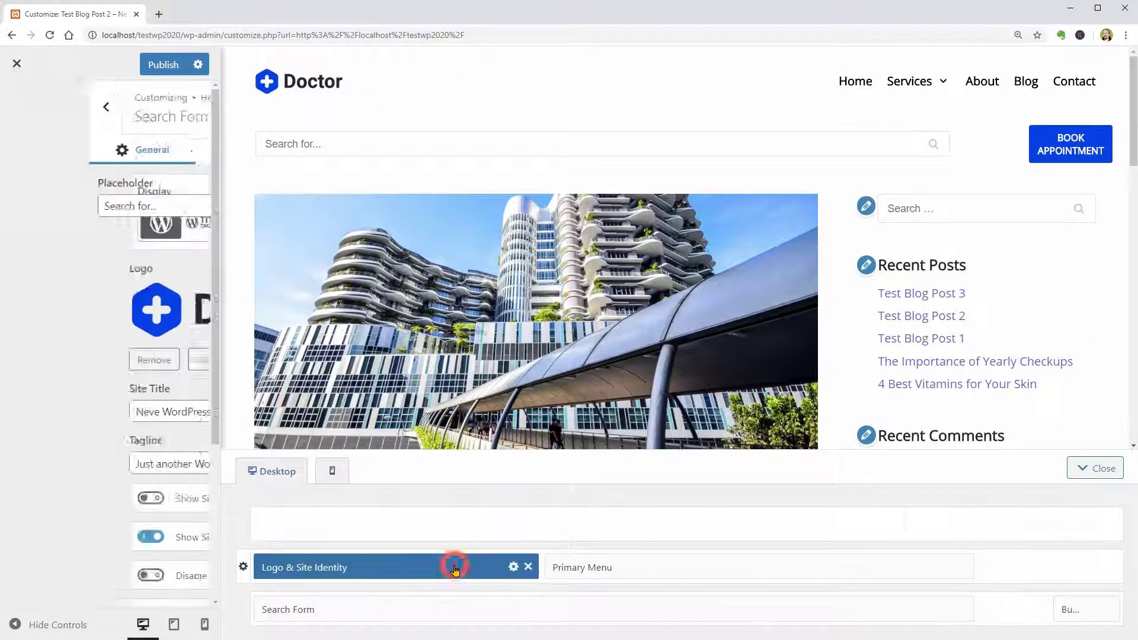
click(699, 575)
click(693, 611)
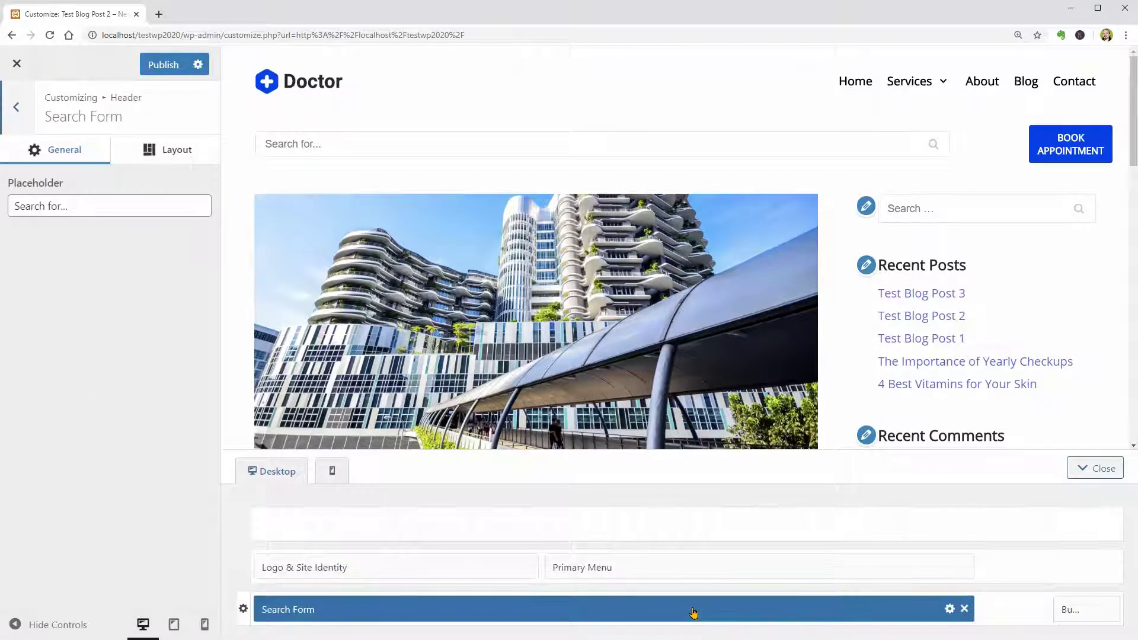
Set the desktop logo max width to 149 in the Logo & Site Identity settings
click(266, 114)
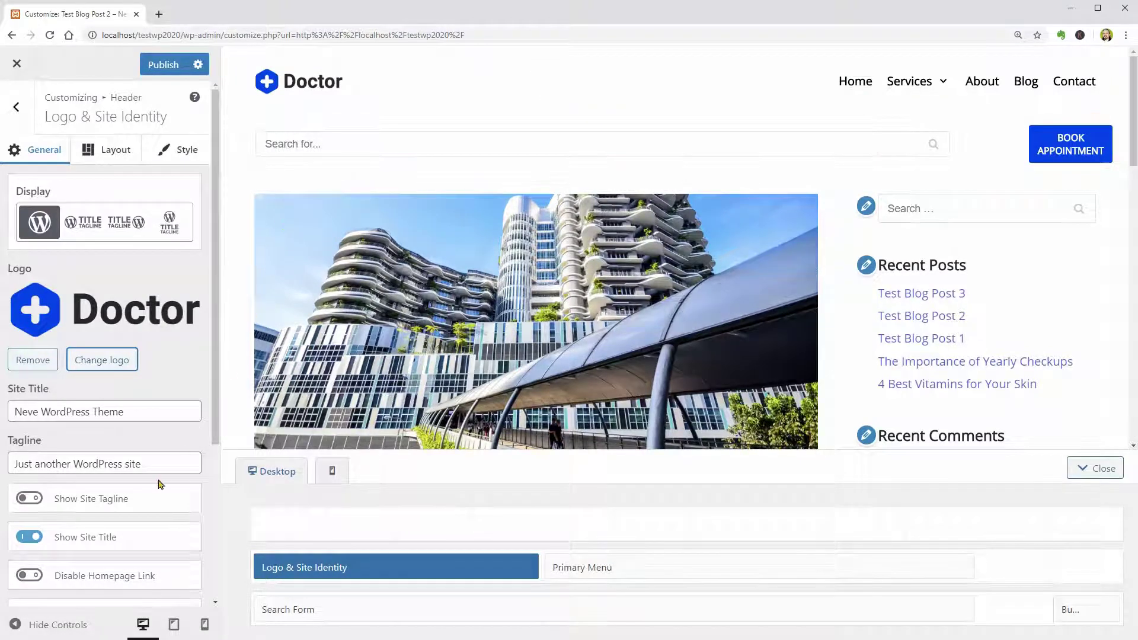
scroll(159, 488, down, 2)
scroll(159, 488, down, 2)
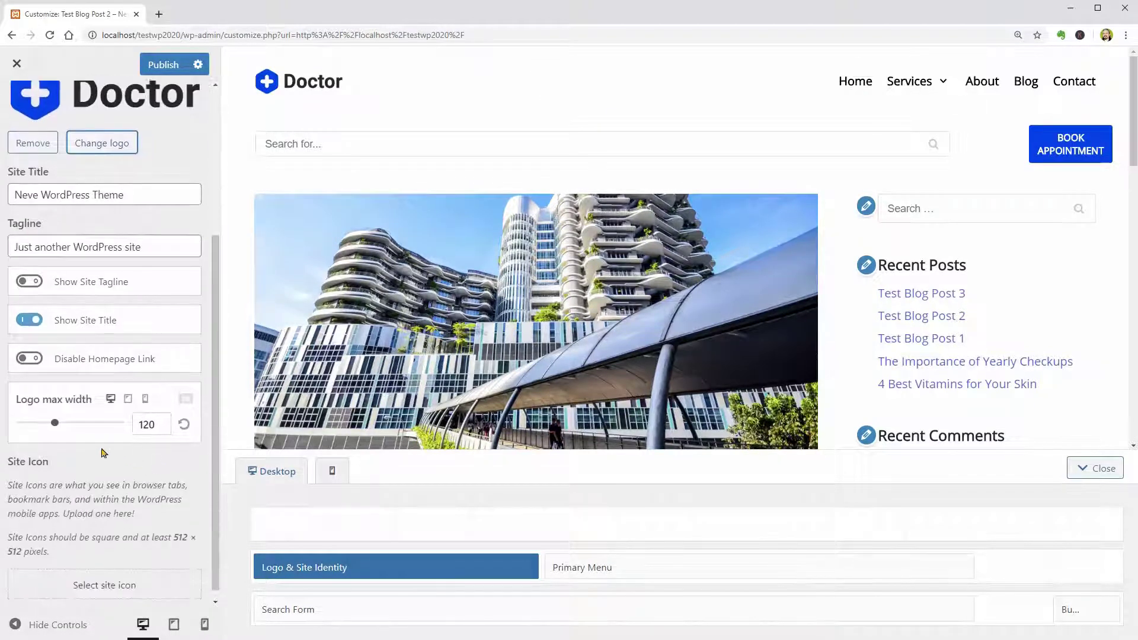
mouse_move(56, 428)
mouse_down()
mouse_move(45, 429)
mouse_move(55, 428)
mouse_up()
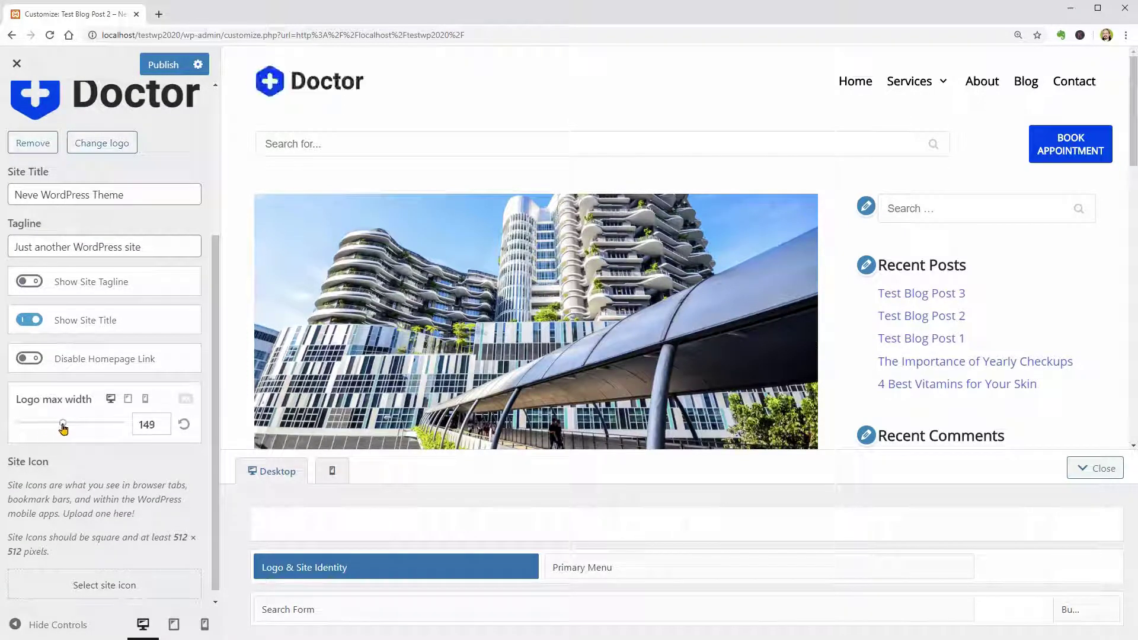
Check the logo max width for tablet, reduce it to 113 for mobile, and return to the desktop preview
click(128, 404)
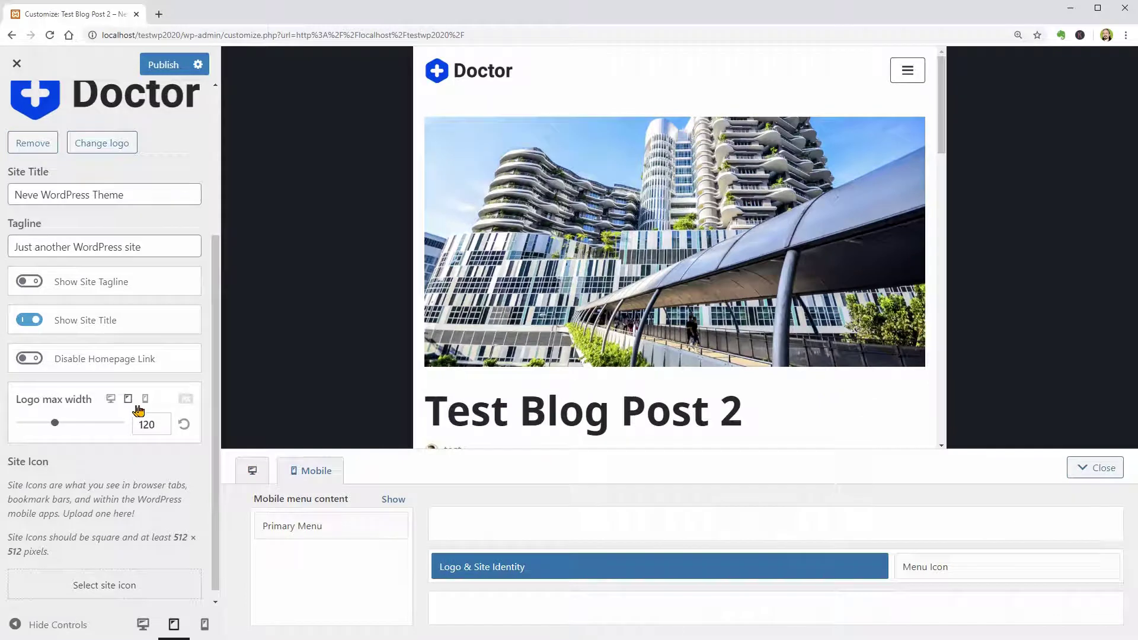
click(146, 401)
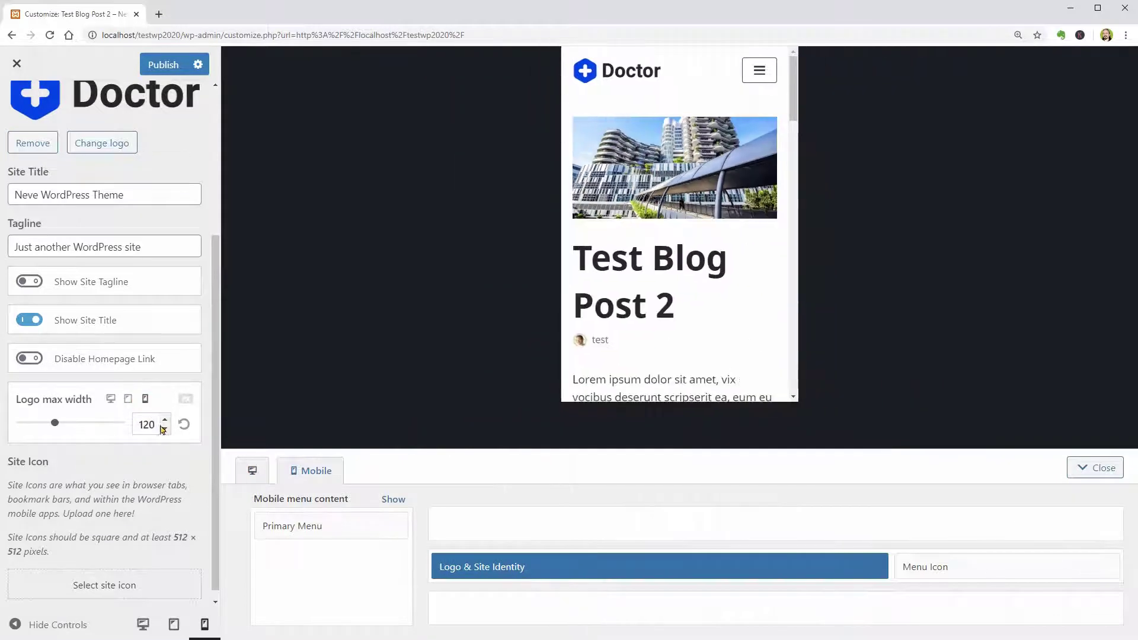
click(166, 429)
click(165, 429)
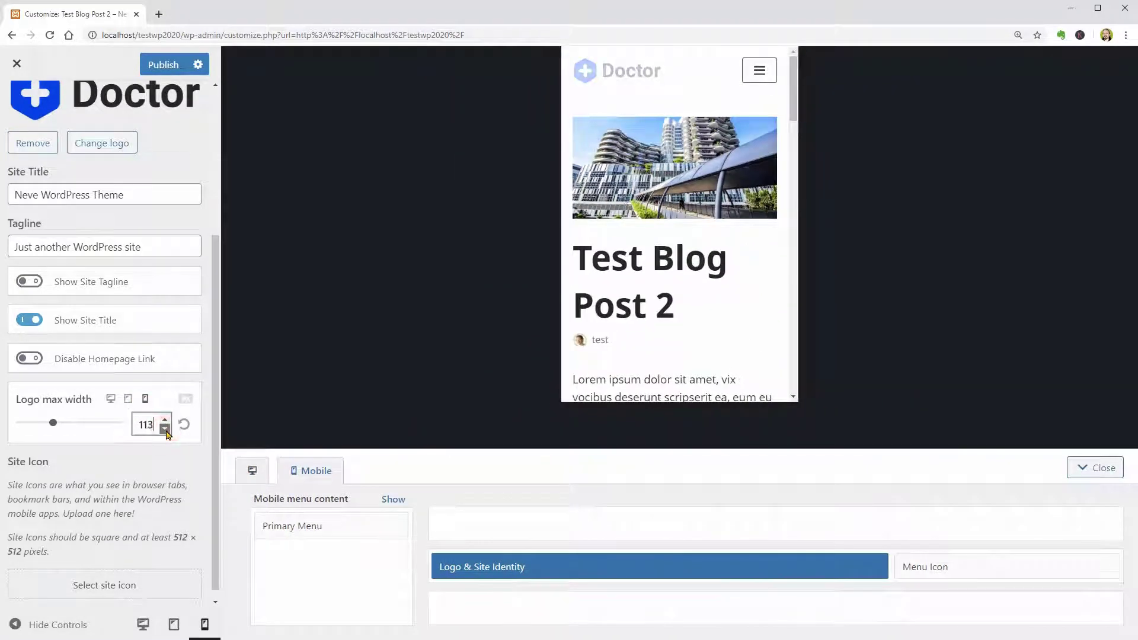
click(113, 403)
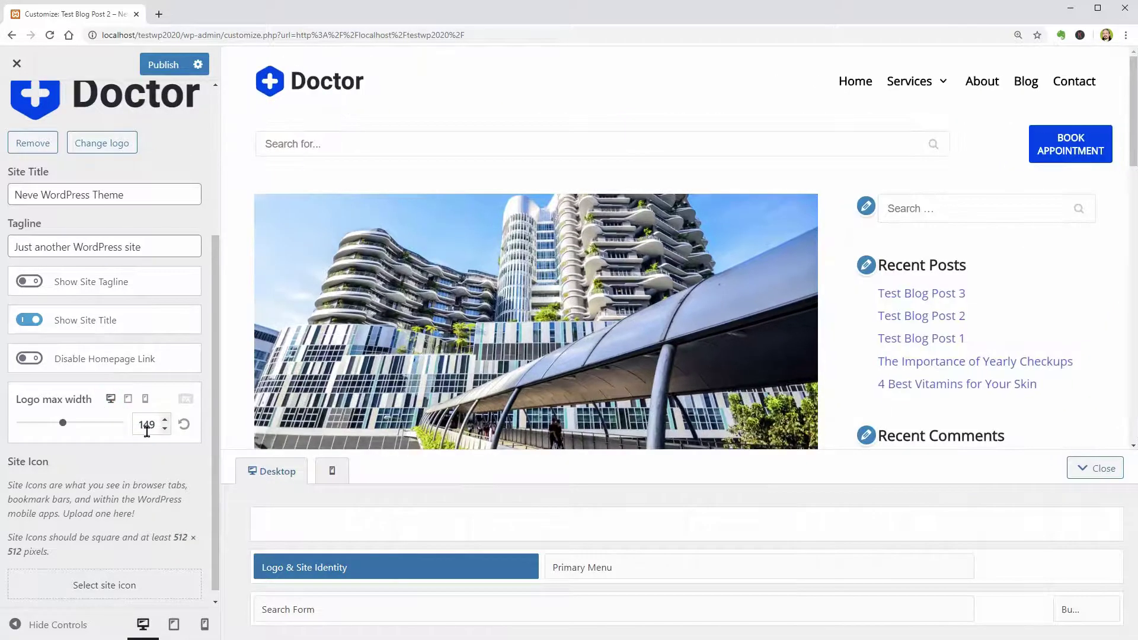
Set the doctor-icon image from the Media Library as the site icon
scroll(147, 431, down, 1)
click(128, 574)
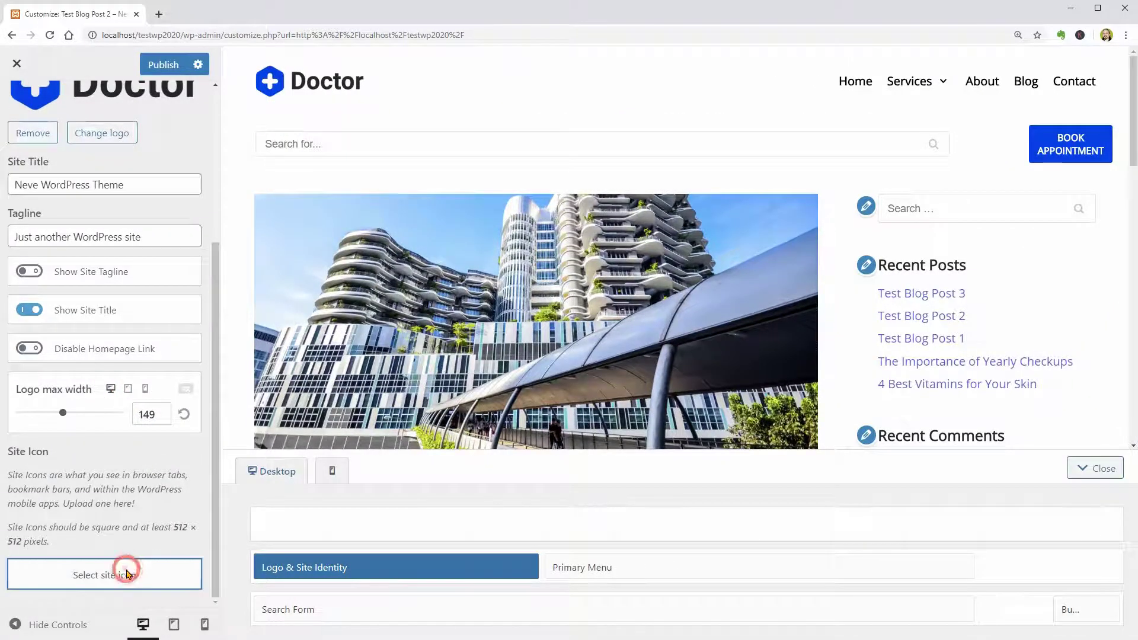
click(199, 264)
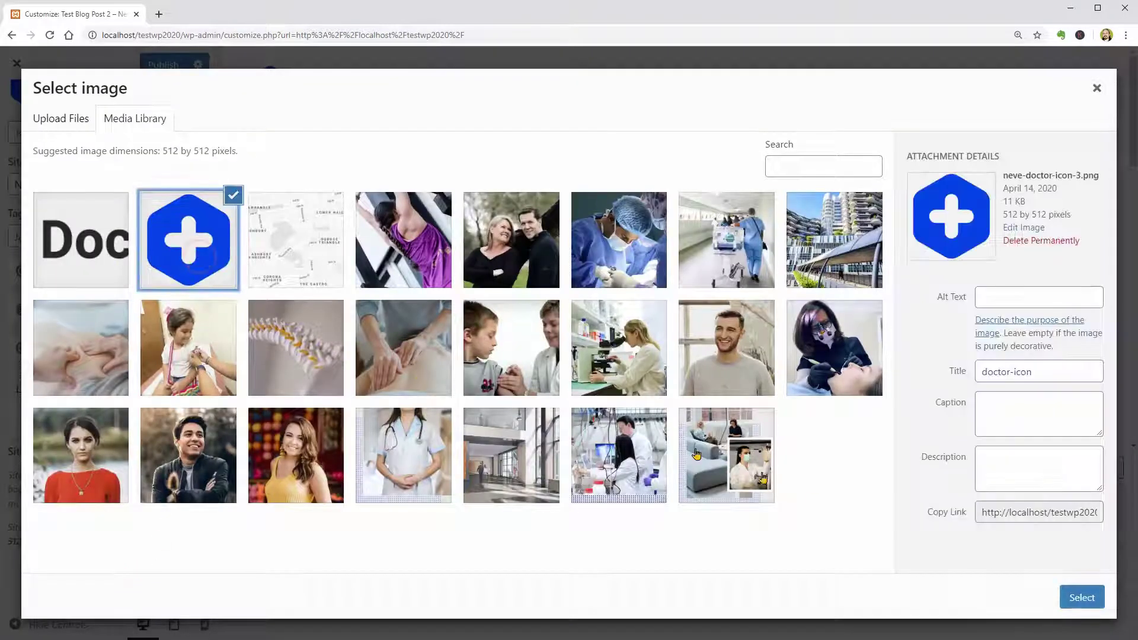
click(1060, 598)
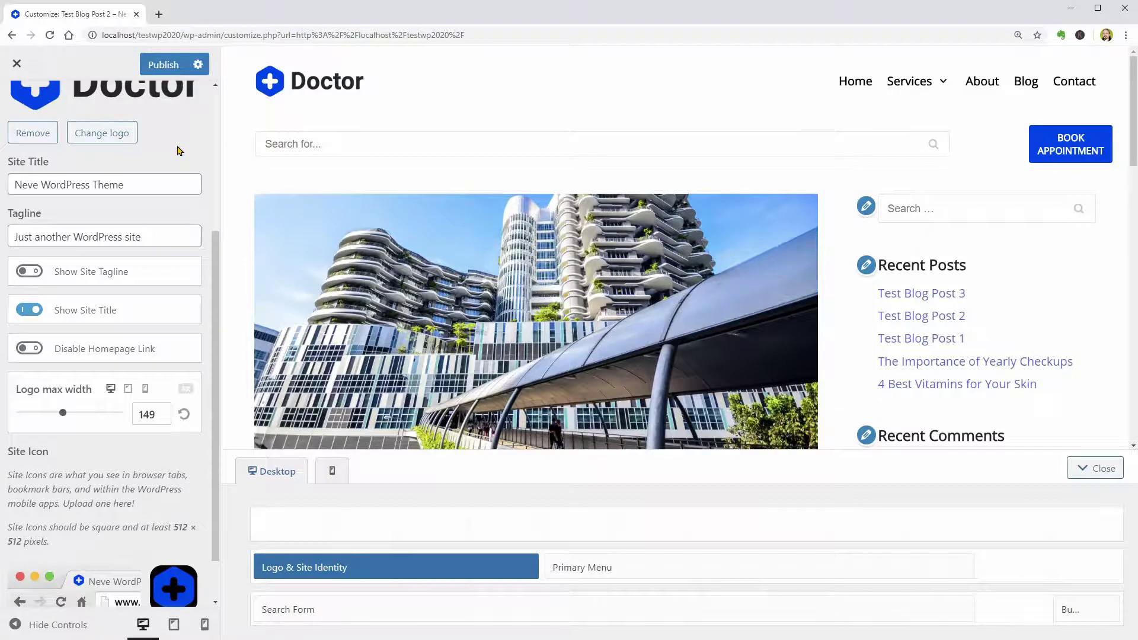
scroll(181, 493, down, 1)
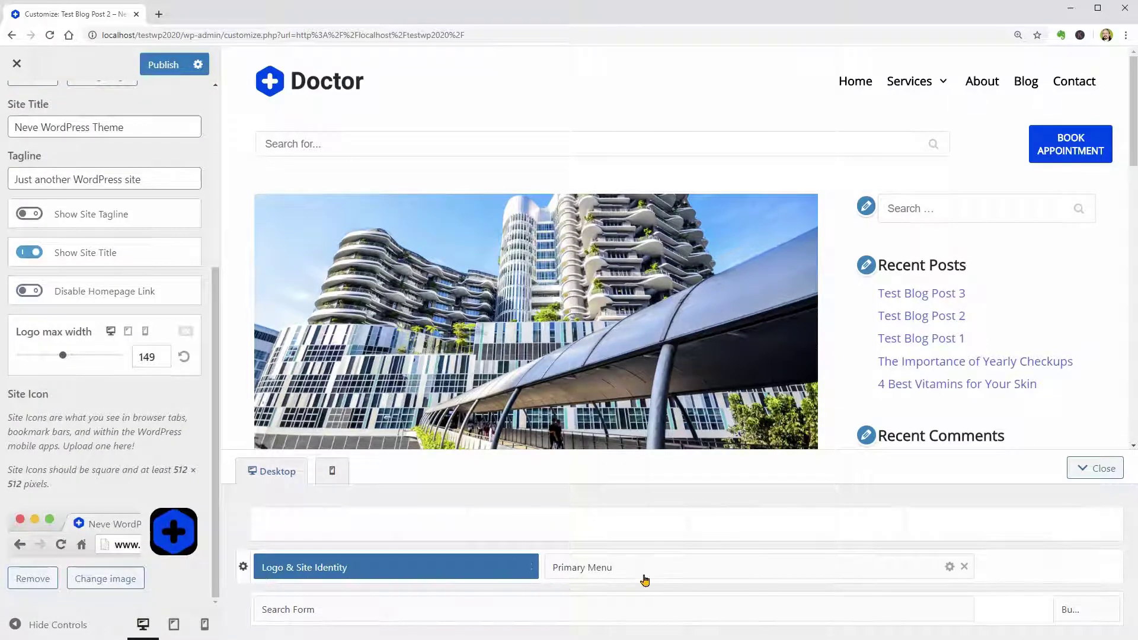
Review the Search Form settings and the Button component's general, layout and style options, and return to the Header overview
click(639, 601)
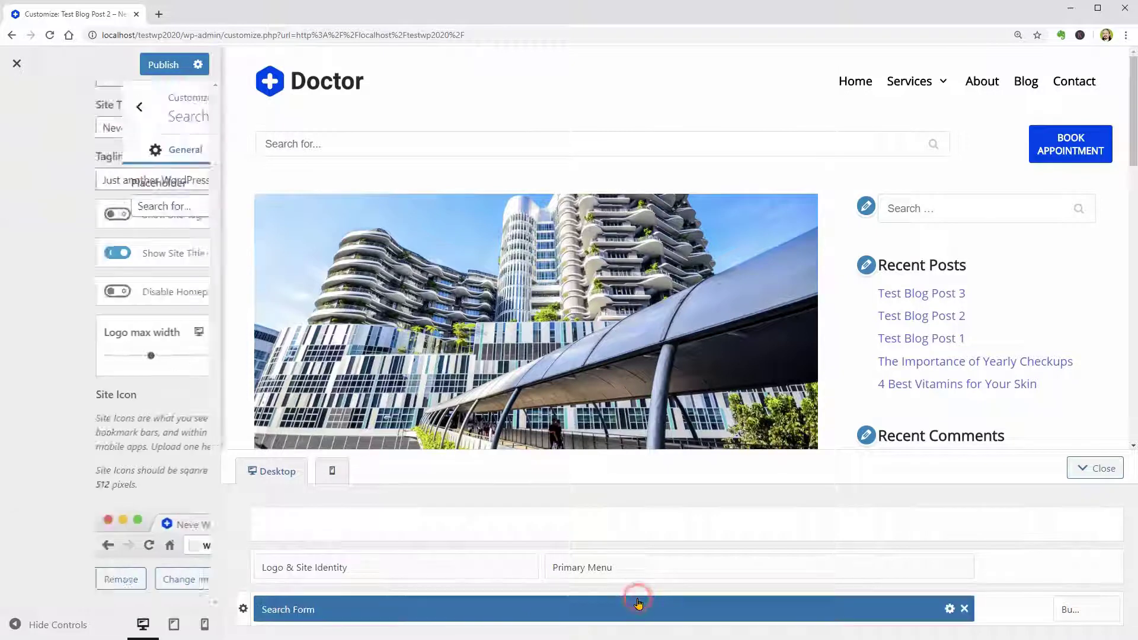
click(1071, 610)
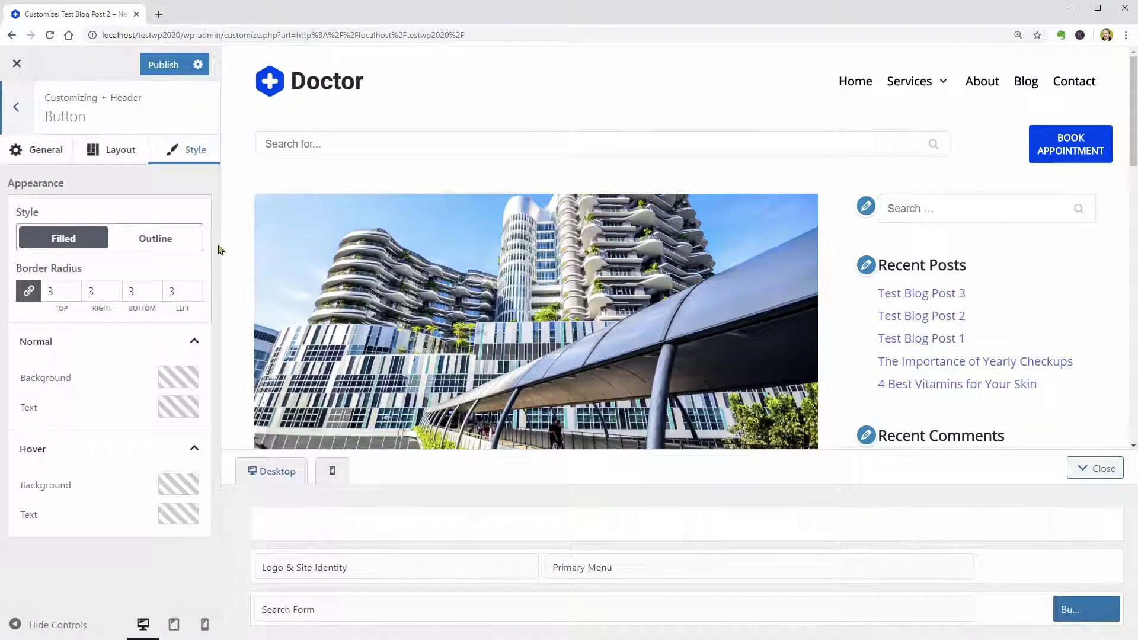
click(48, 152)
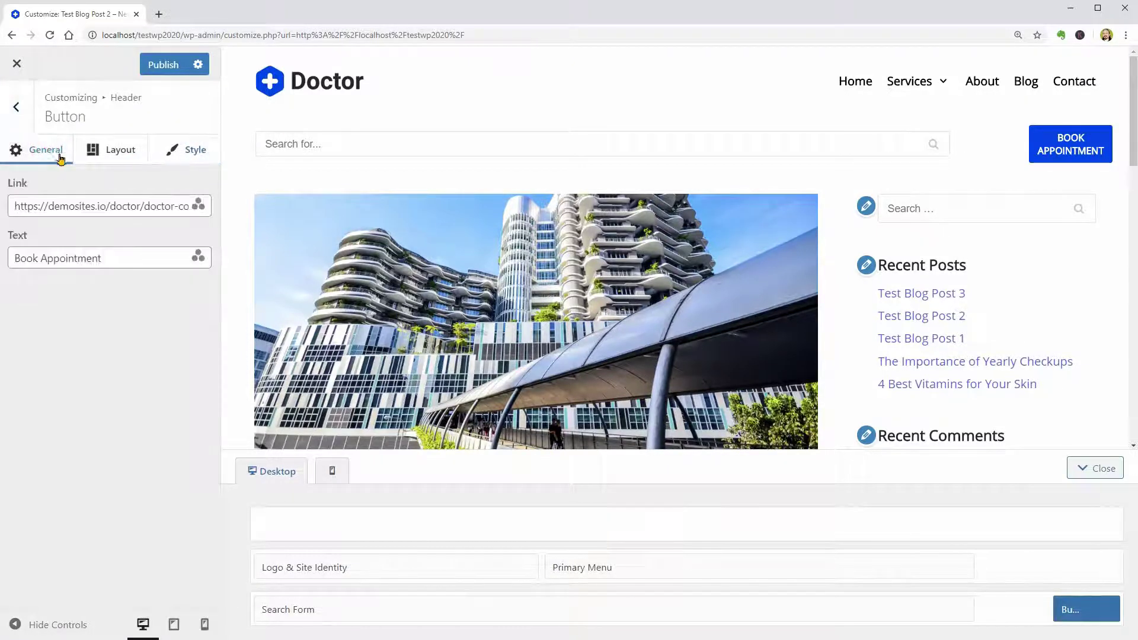
click(120, 154)
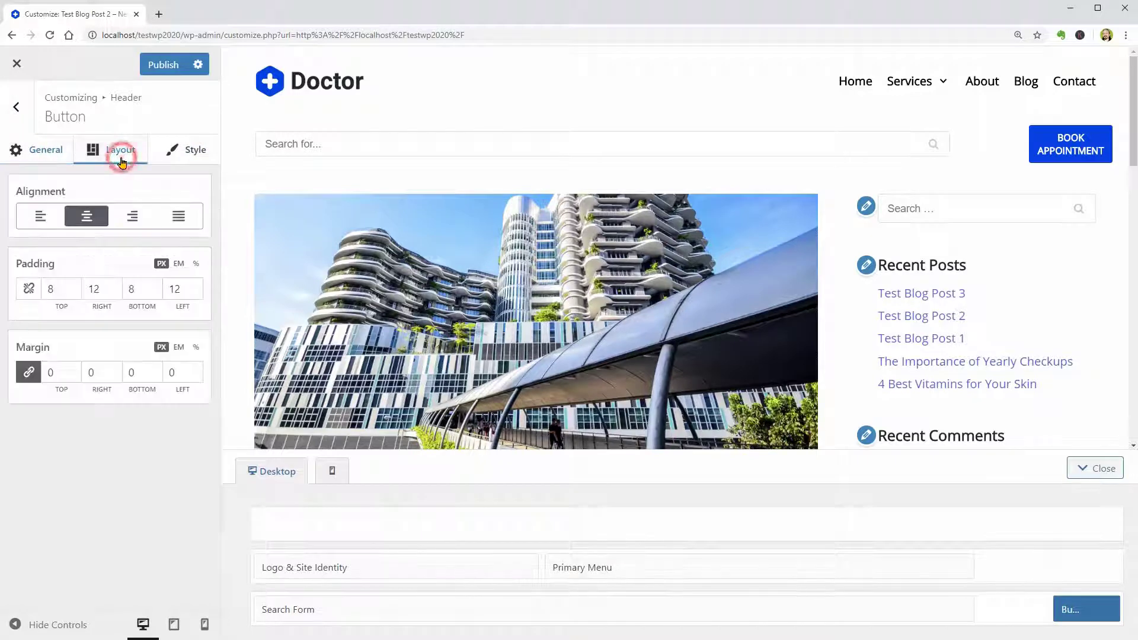
click(198, 158)
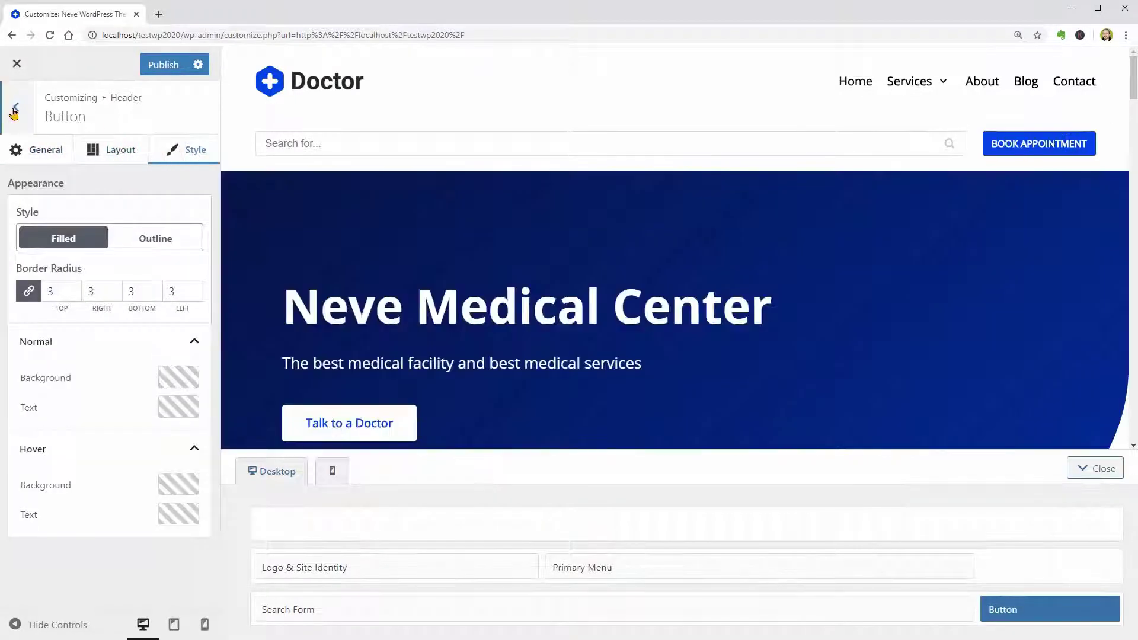
click(15, 110)
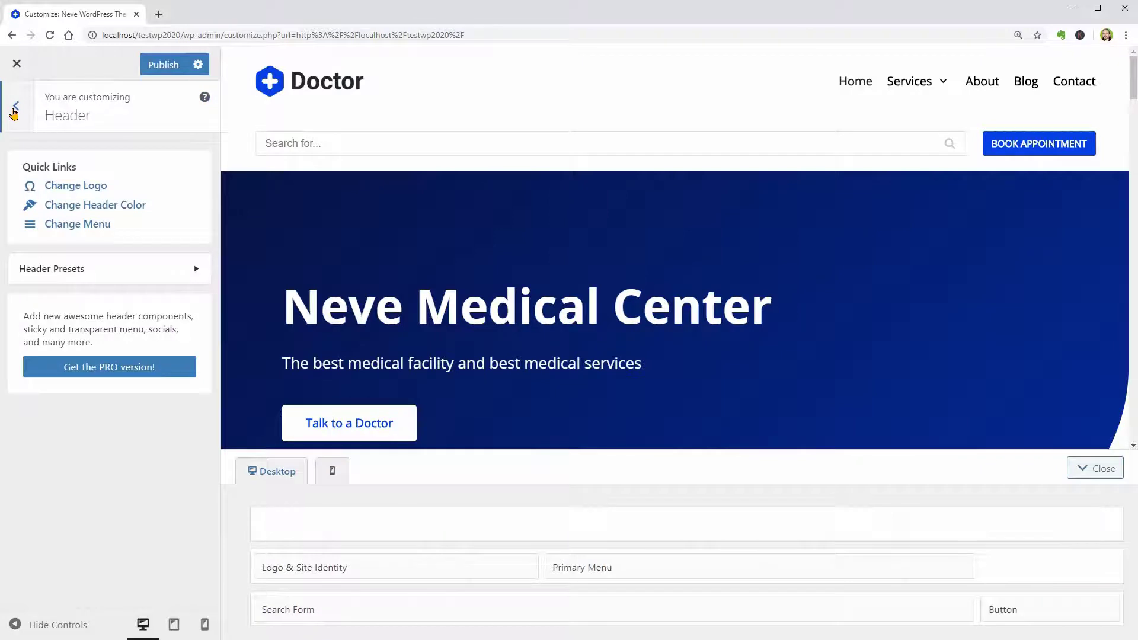
Open the Footer builder, check the Copyright component, and add Footer One and Footer Two side by side at equal widths to the Footer Top row
click(14, 110)
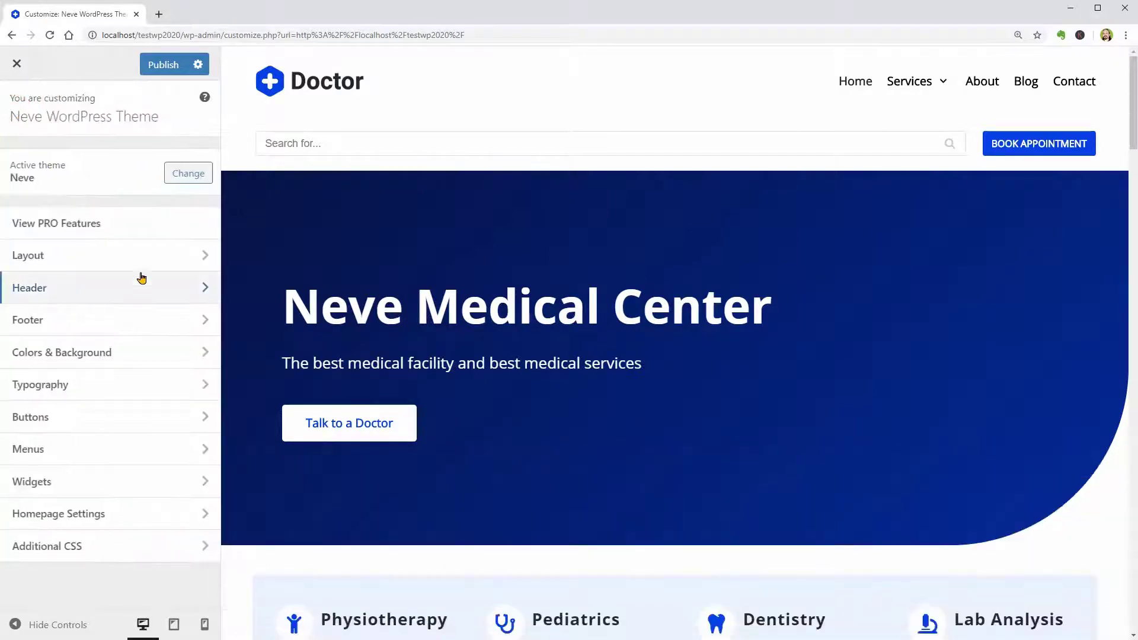
click(198, 321)
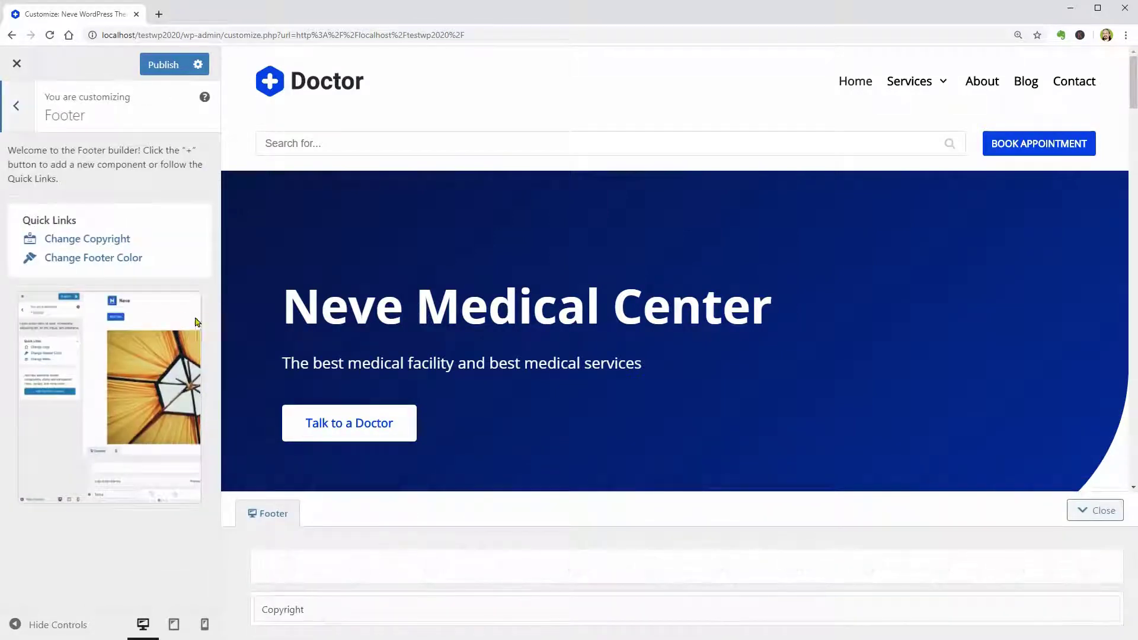
click(570, 617)
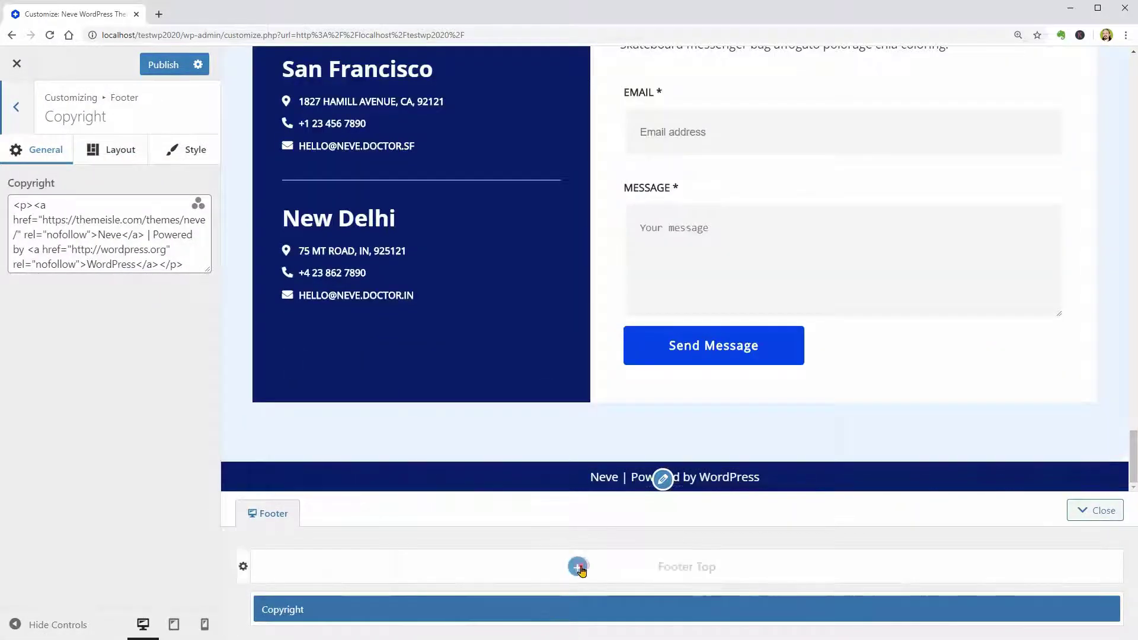
click(578, 568)
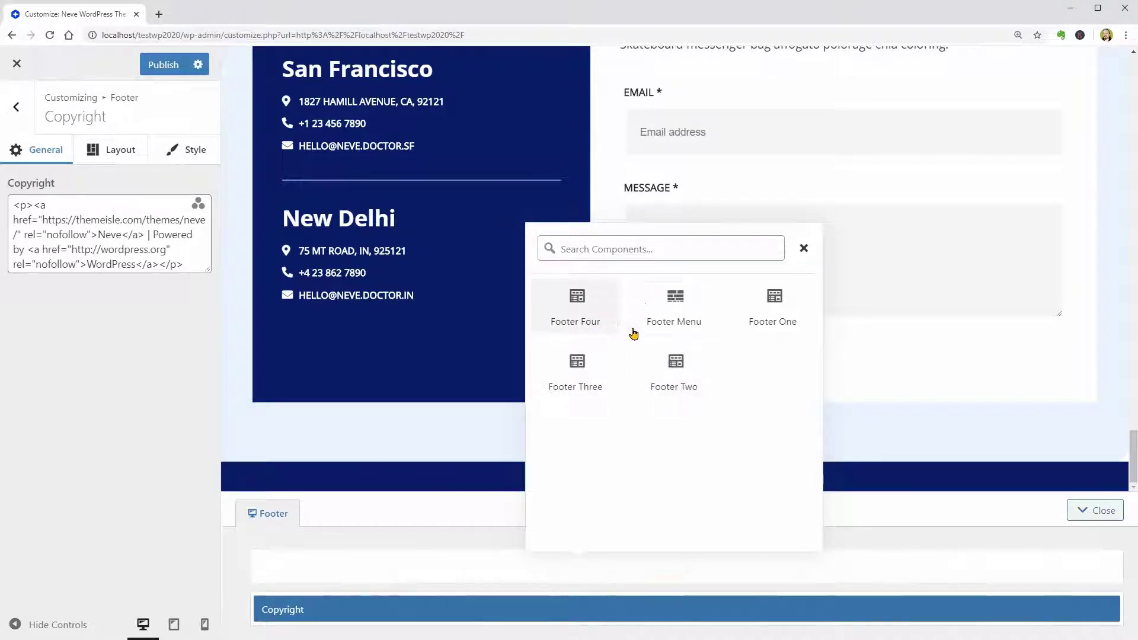
click(773, 311)
drag(540, 562, 356, 560)
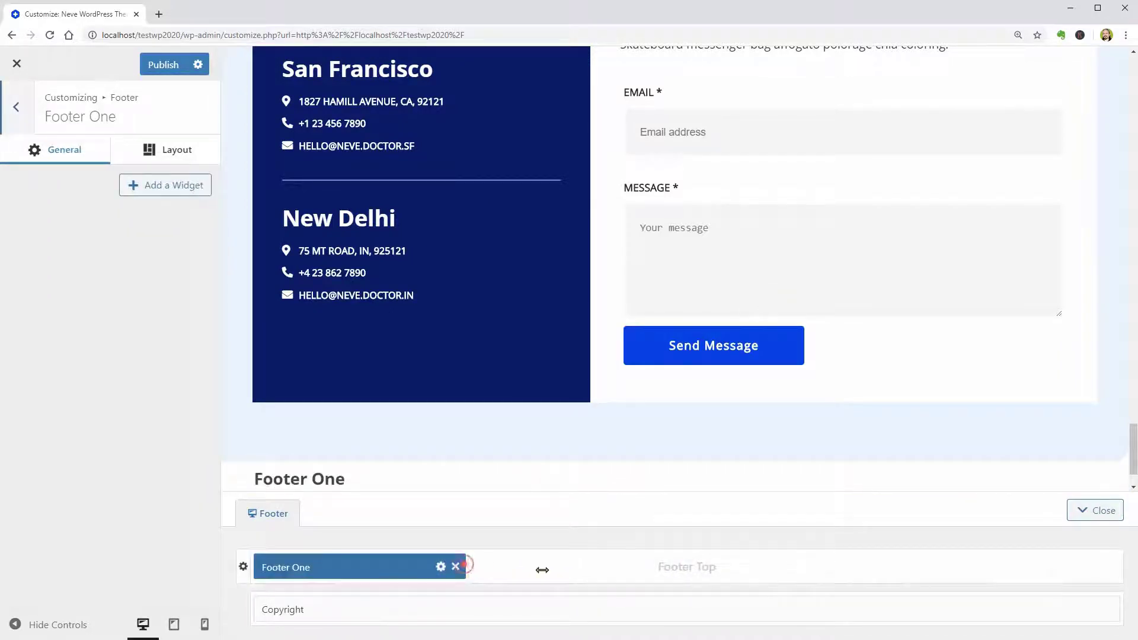
drag(542, 570, 681, 569)
Search the widgets available for Footer One for "image" and "text", and close the widget list
click(169, 186)
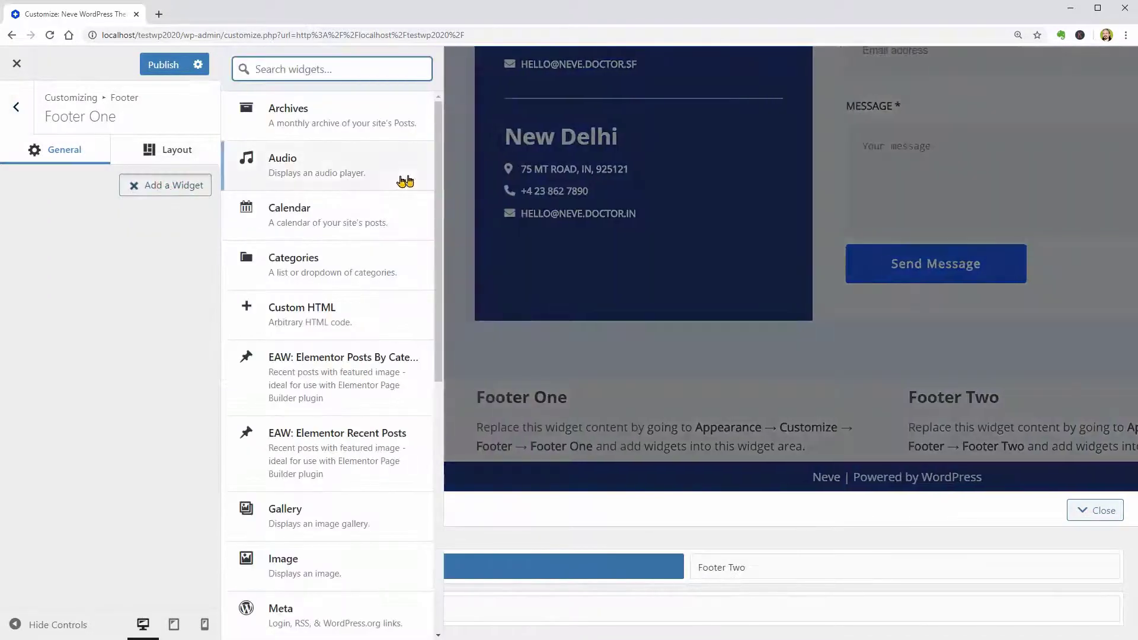
scroll(437, 177, down, 2)
scroll(437, 177, up, 2)
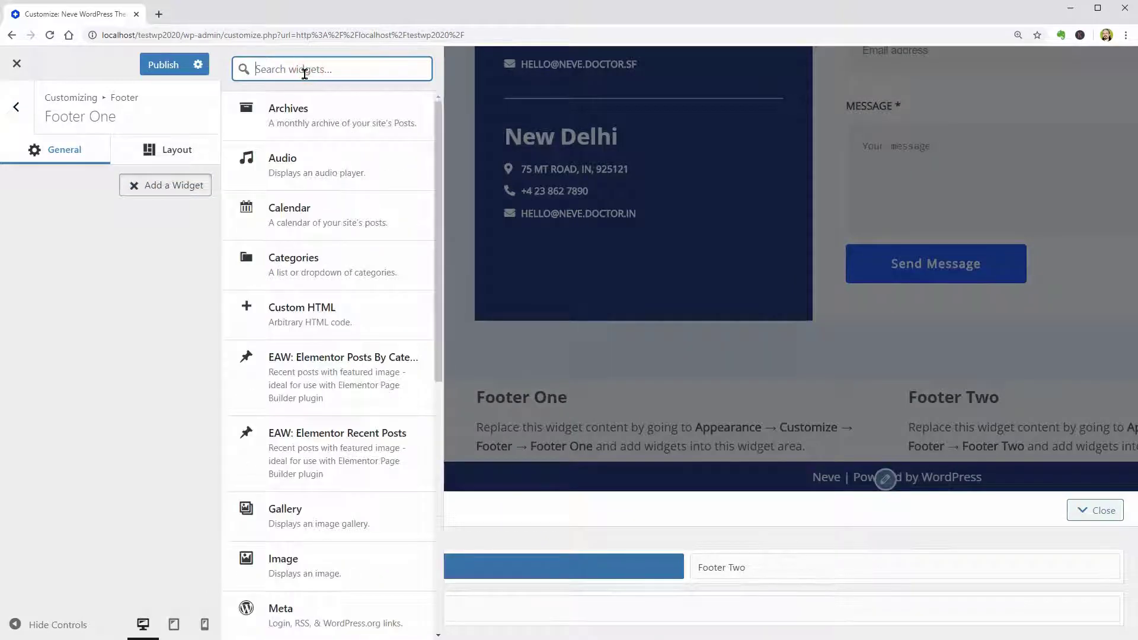
text(image)
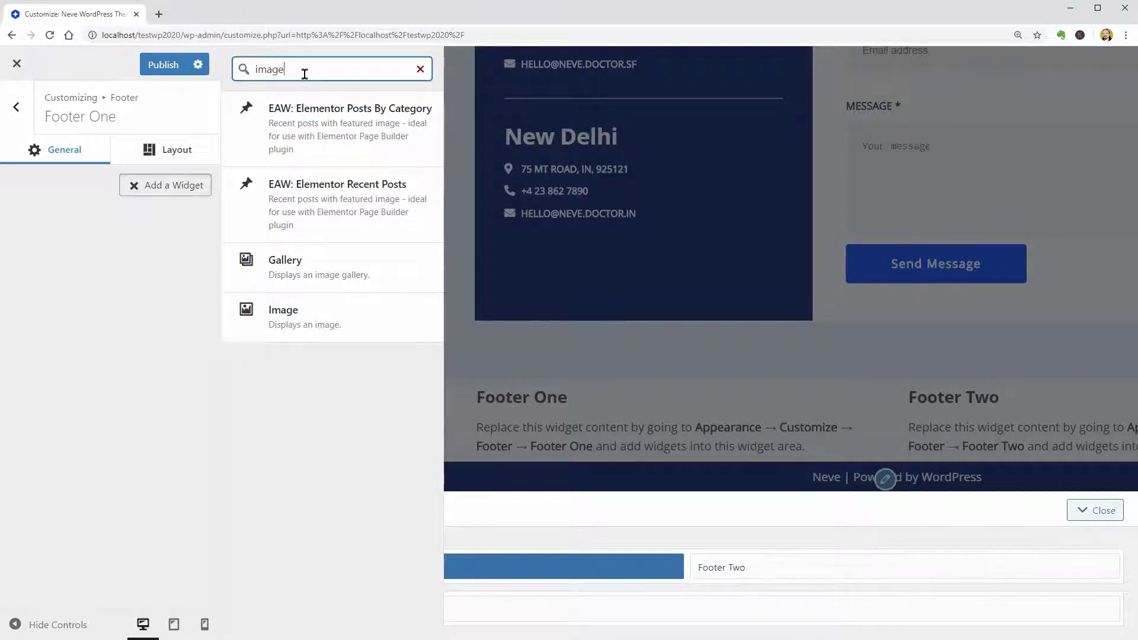
key(ctrl+a)
text(text)
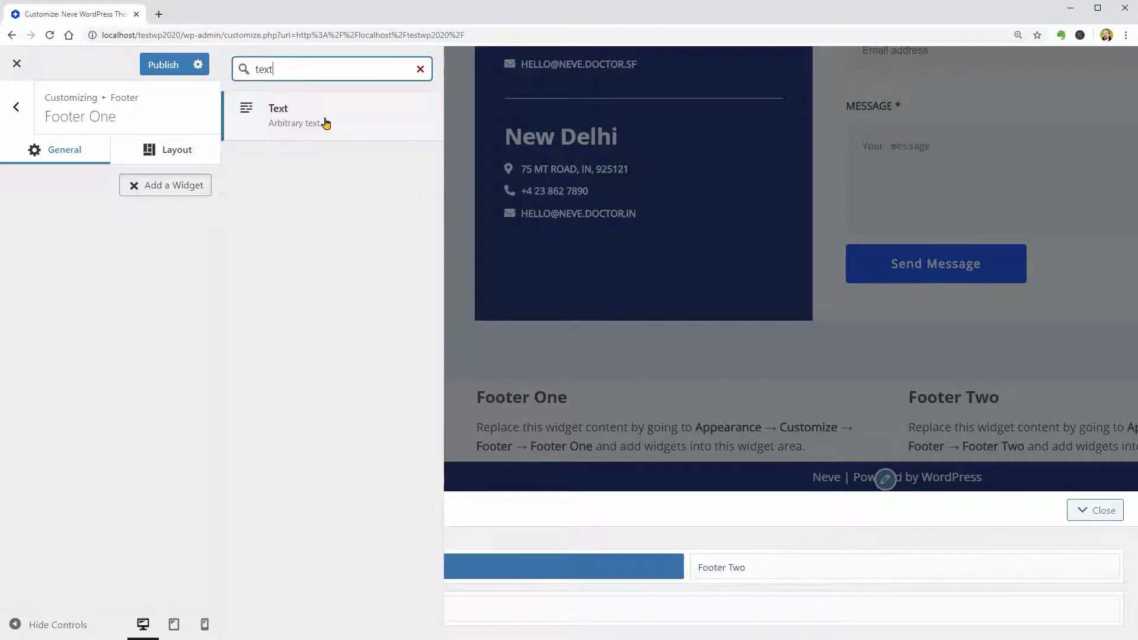
click(133, 186)
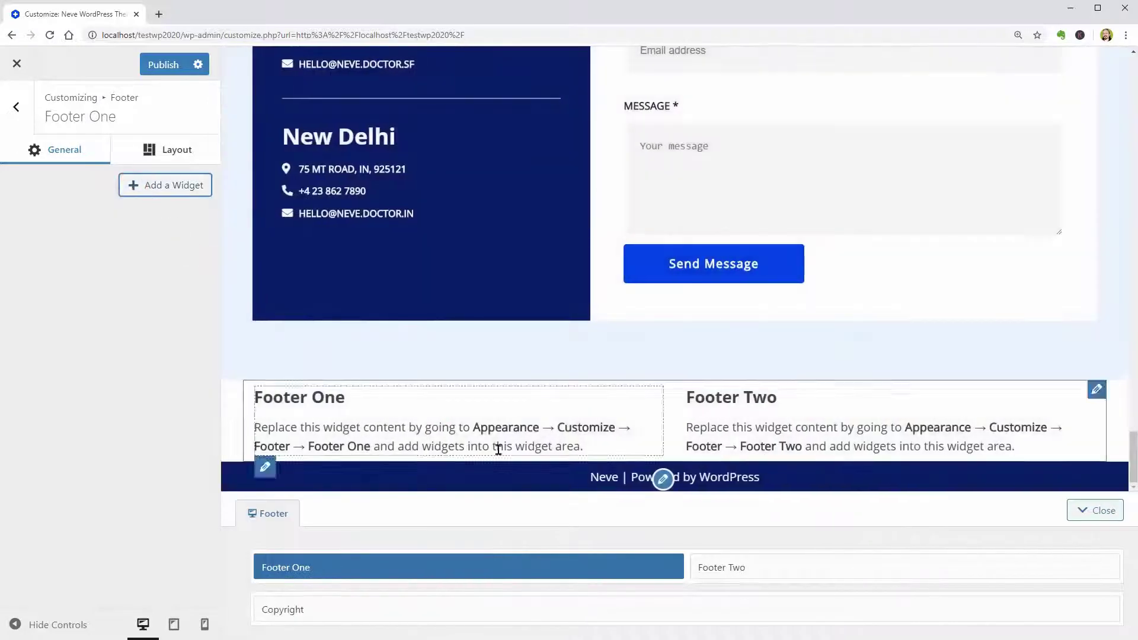
Swap the two components in the Footer Top row so Footer Two comes before Footer One
click(853, 568)
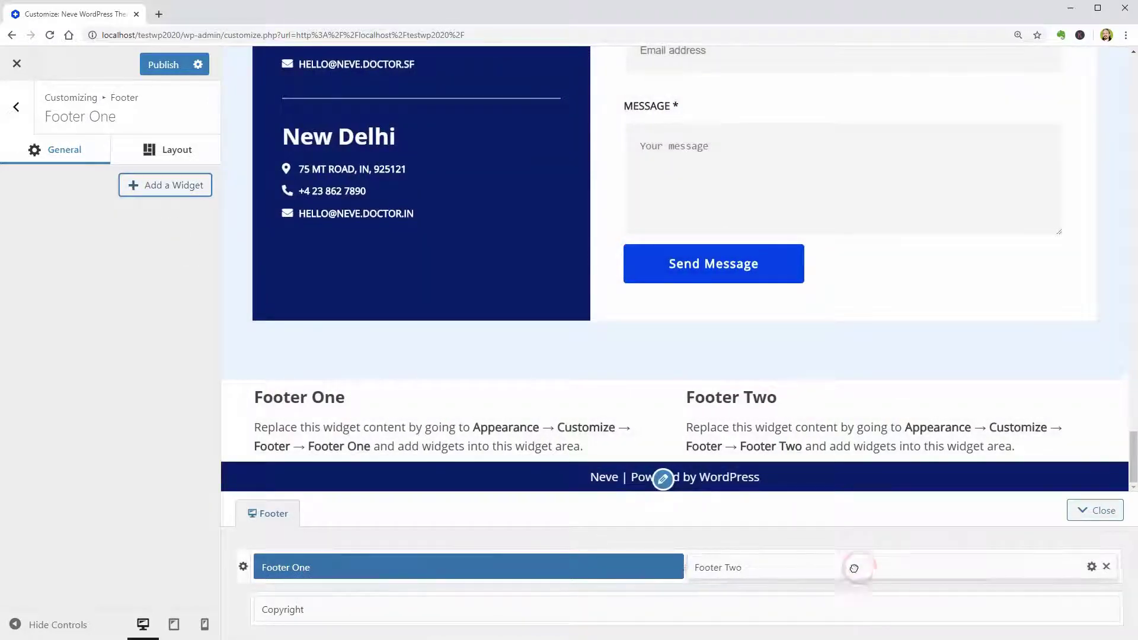
drag(854, 568, 424, 568)
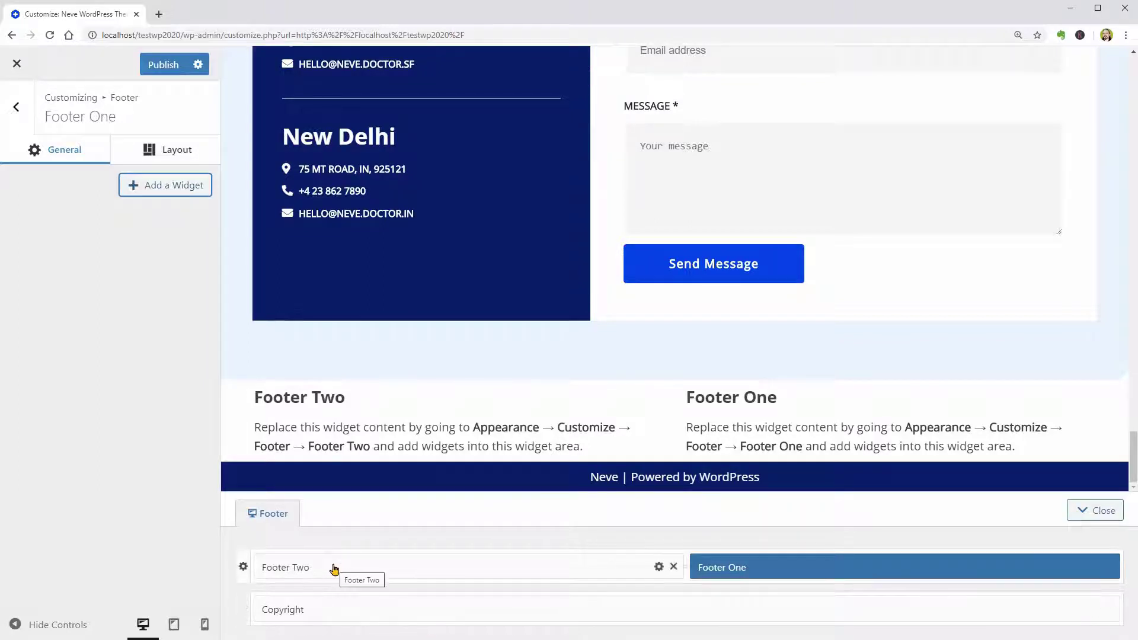
Set the Footer Bottom row's background color to #ff5967
click(243, 609)
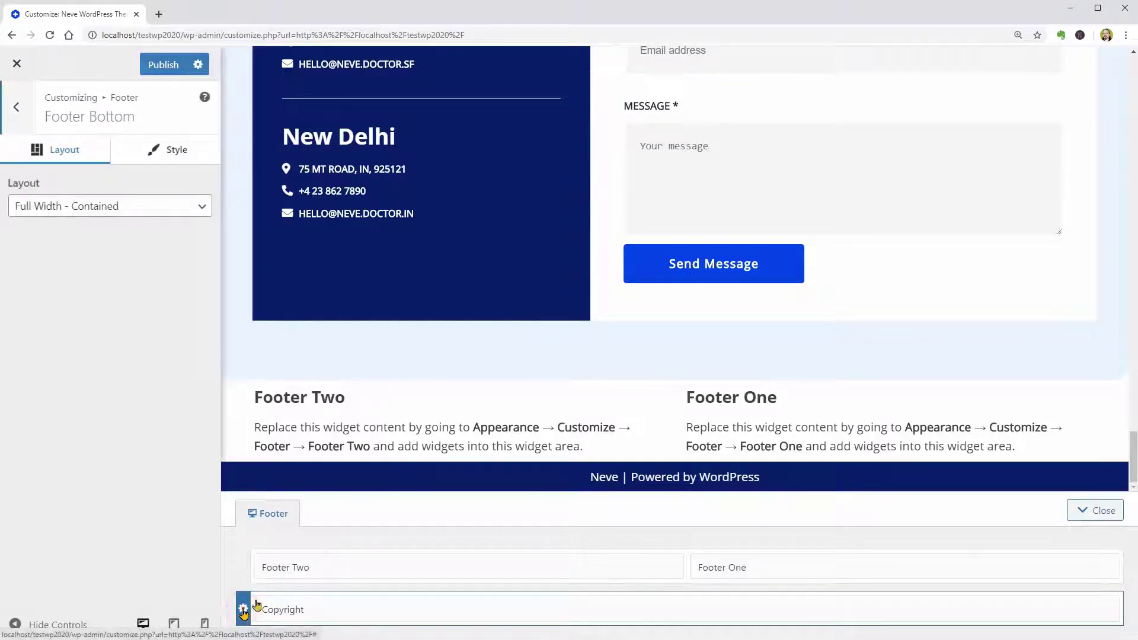
click(158, 153)
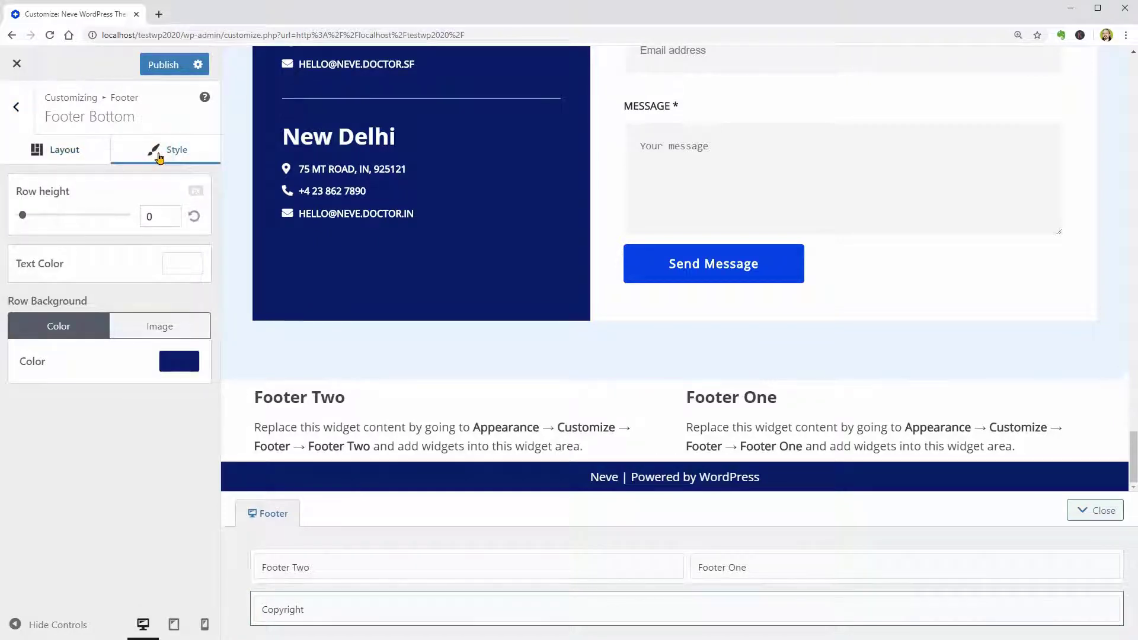
click(177, 363)
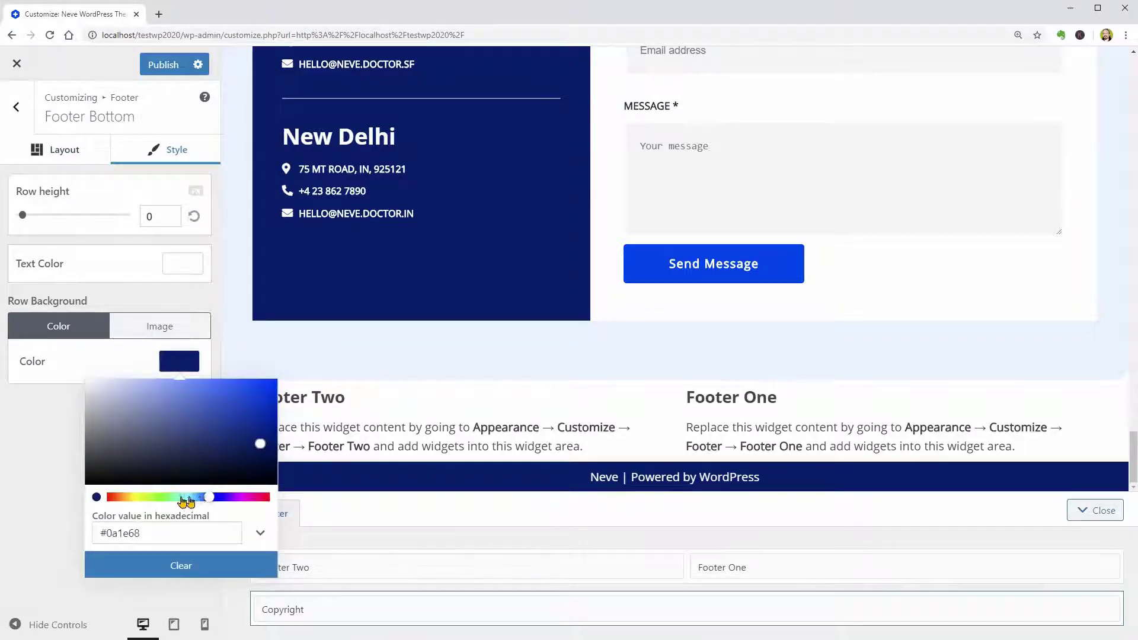
mouse_move(183, 498)
mouse_down()
mouse_move(148, 510)
mouse_move(267, 519)
mouse_up()
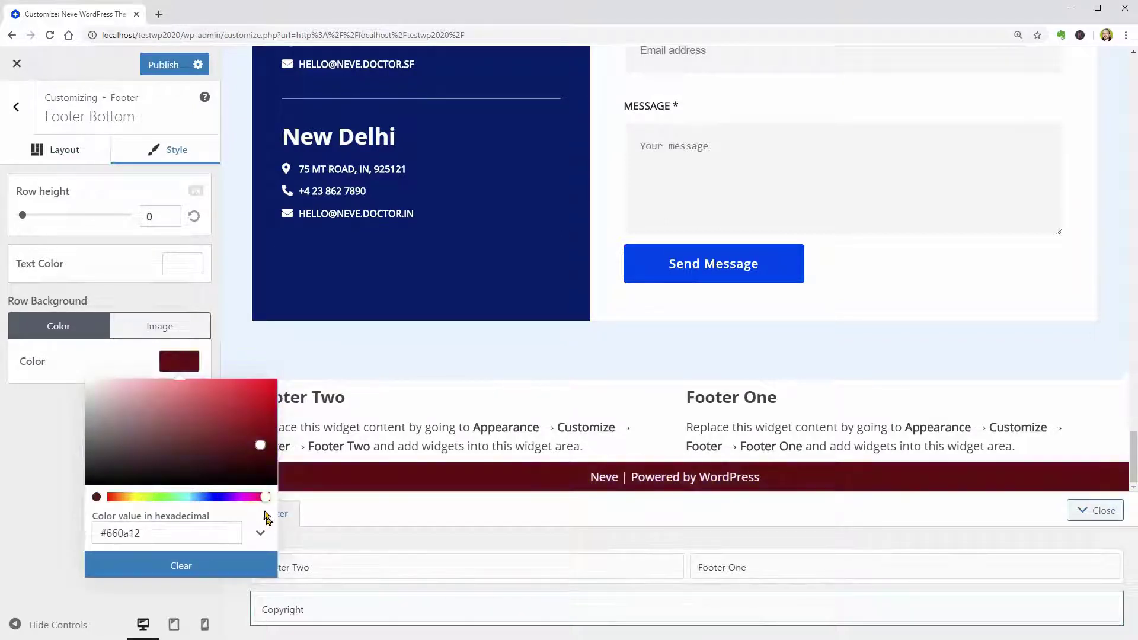
drag(259, 445, 212, 369)
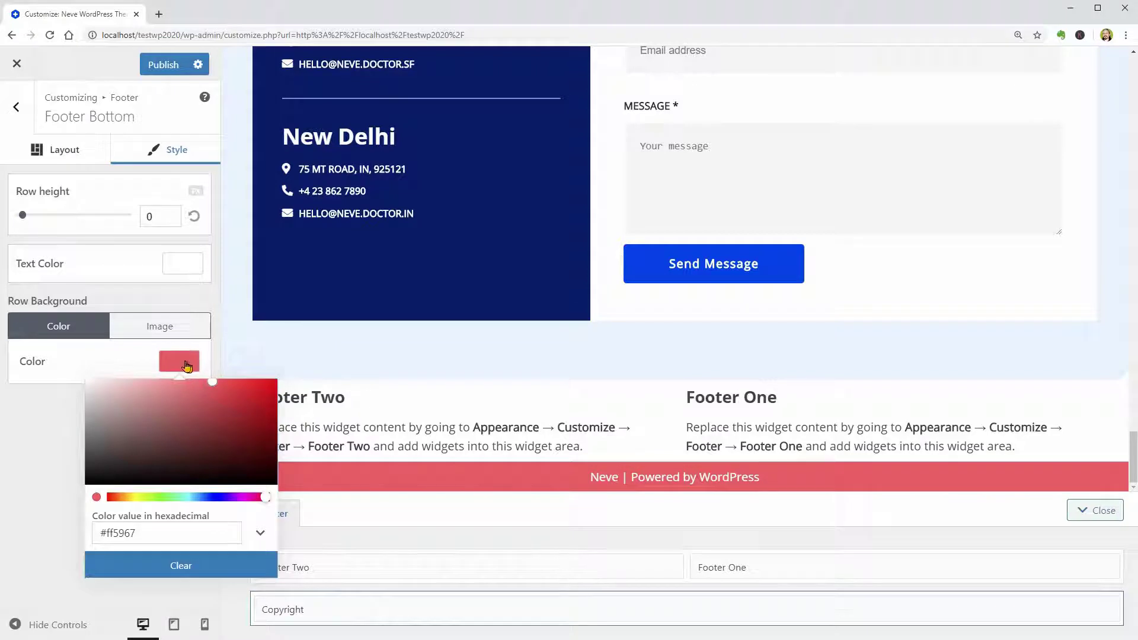
click(182, 363)
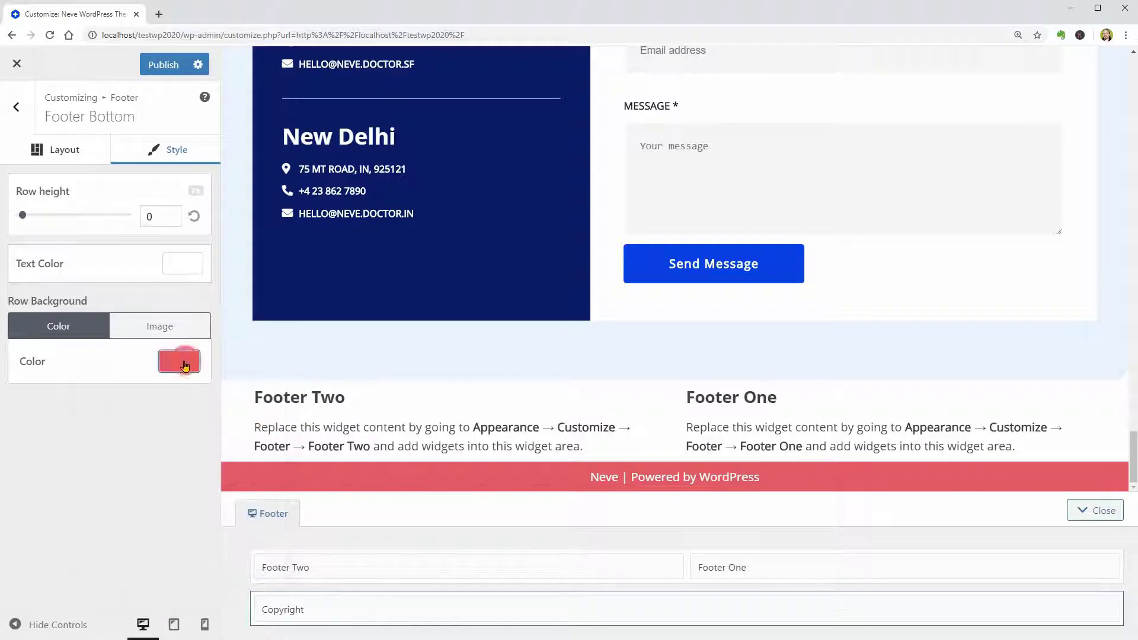
Switch the Footer Bottom row background to an image, enable Use Featured Image, and check the footer on a blog post
click(166, 328)
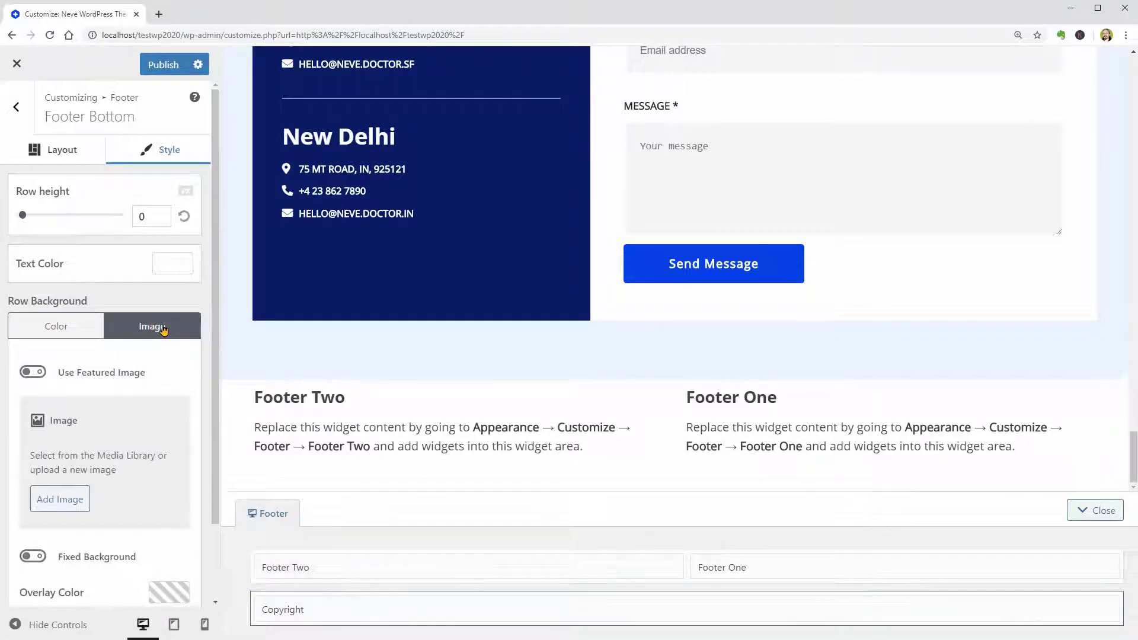
click(35, 372)
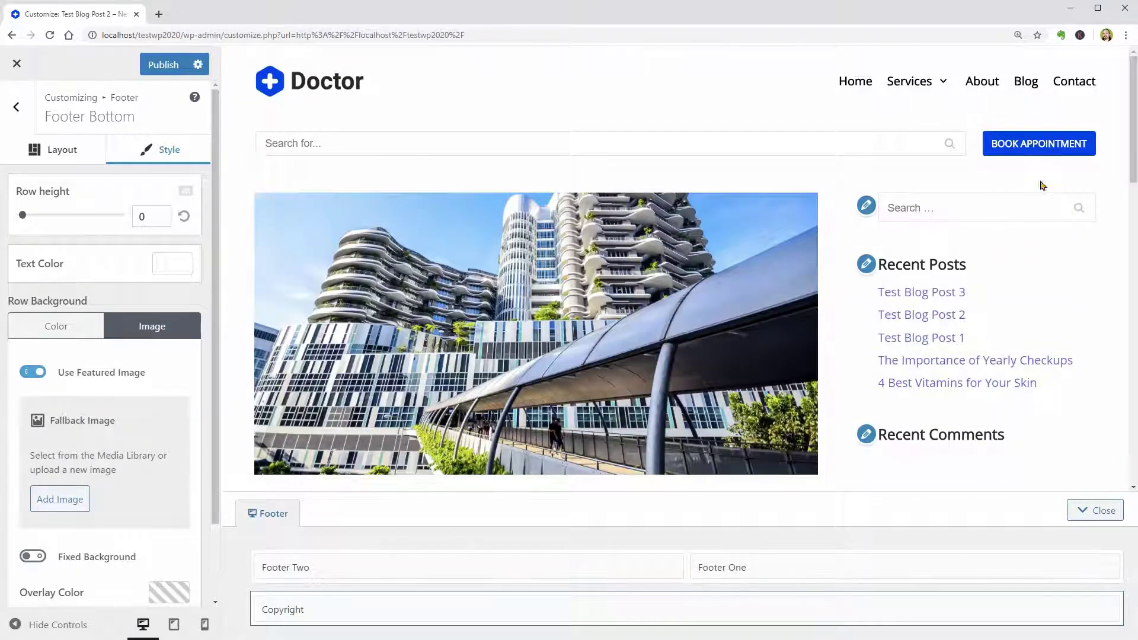
drag(1130, 142, 1130, 457)
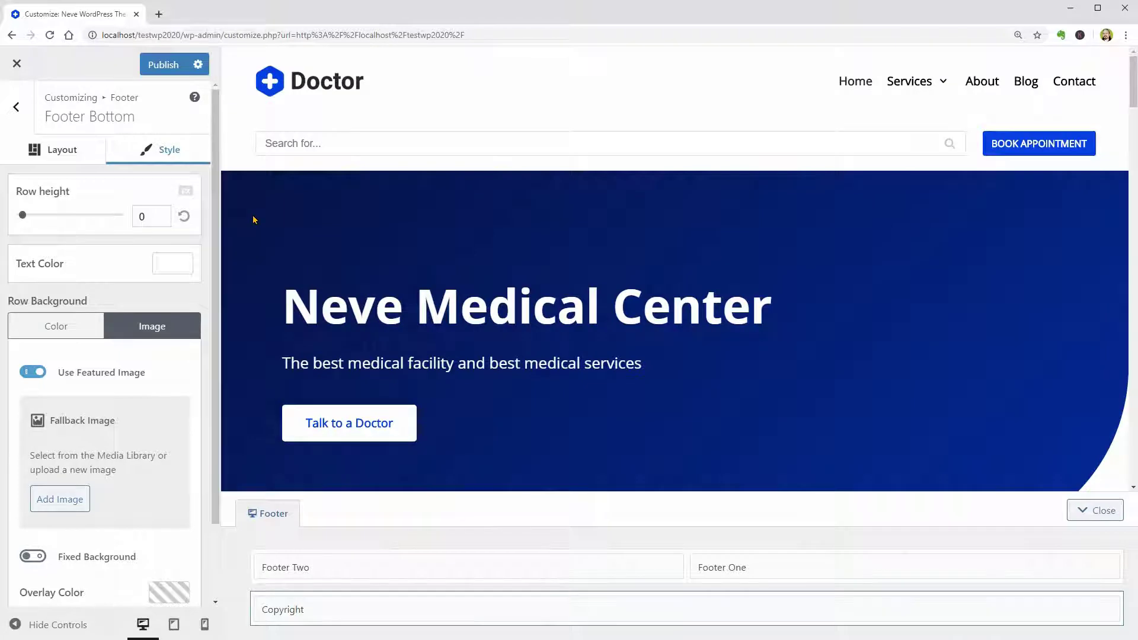
Leave the footer settings, review the Colors & Background options, and return to the main customizer list
click(16, 107)
click(10, 108)
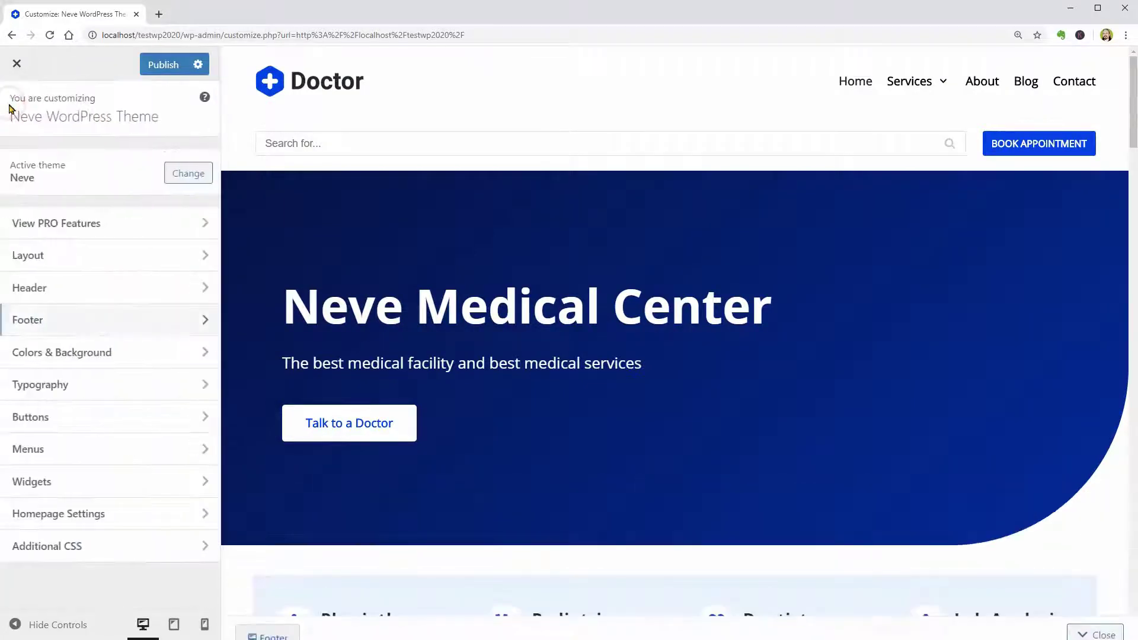
click(204, 355)
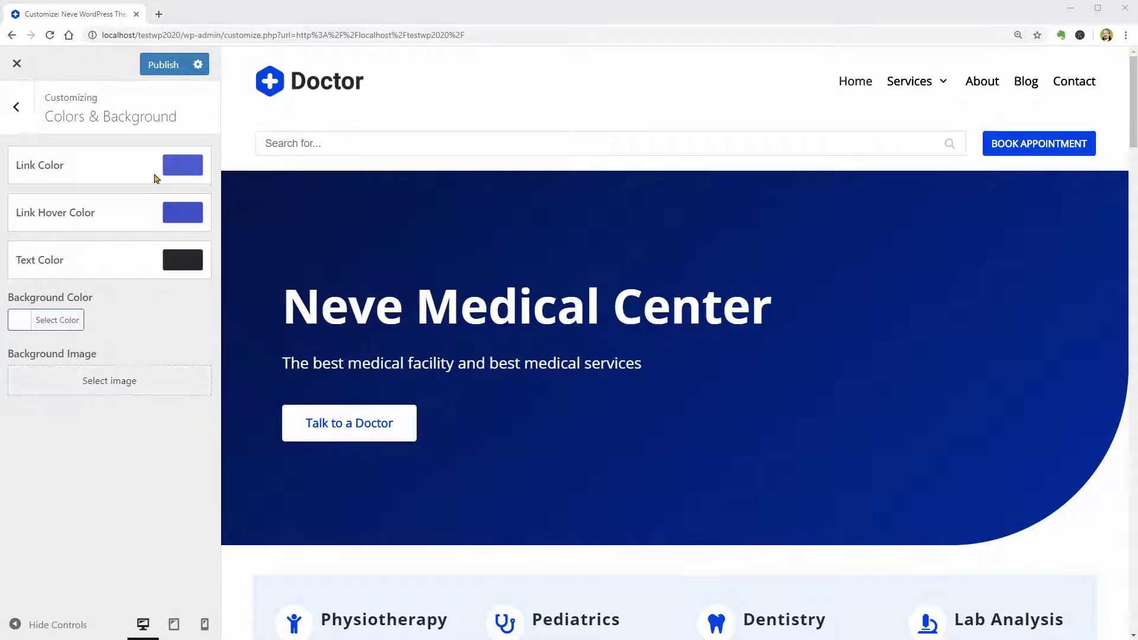
click(16, 108)
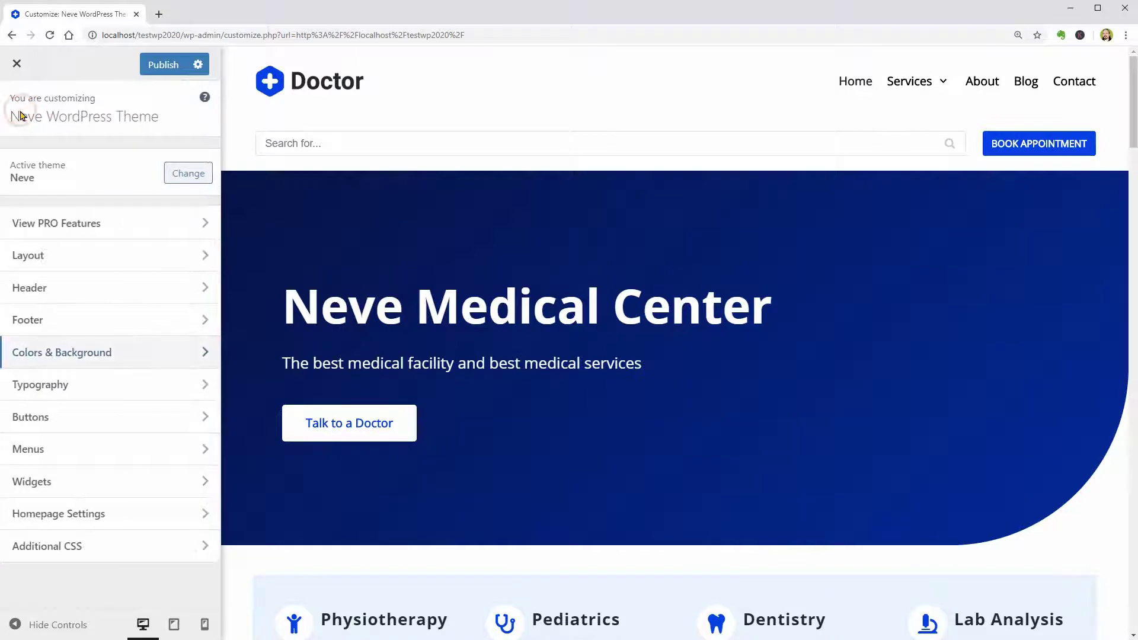
Set the body font family to Roboto in the general Typography settings
click(208, 385)
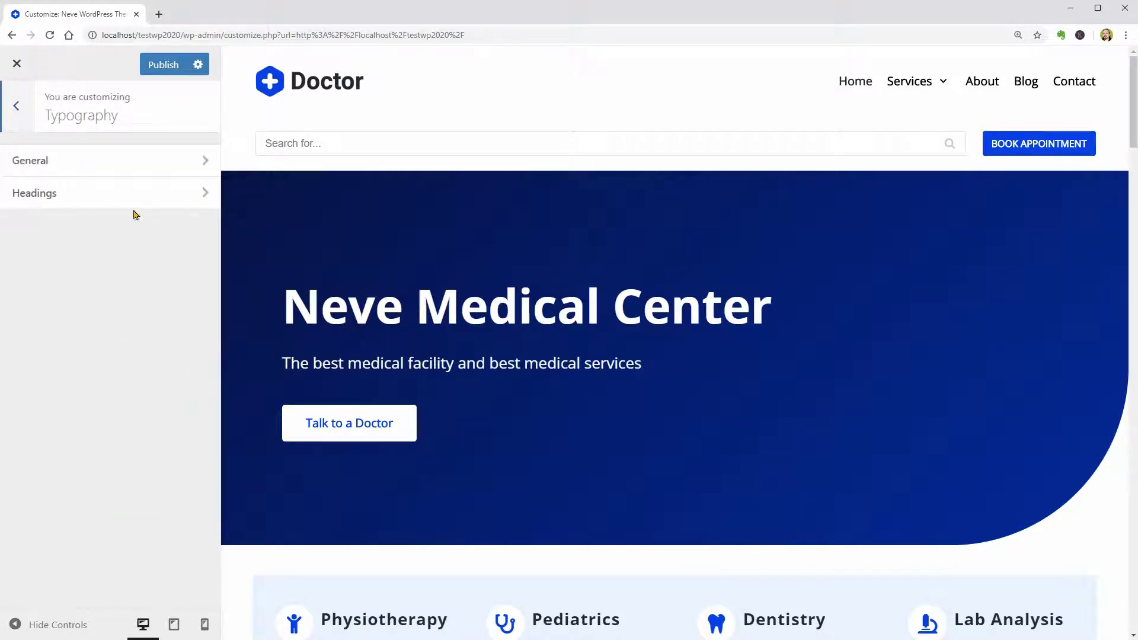
click(115, 161)
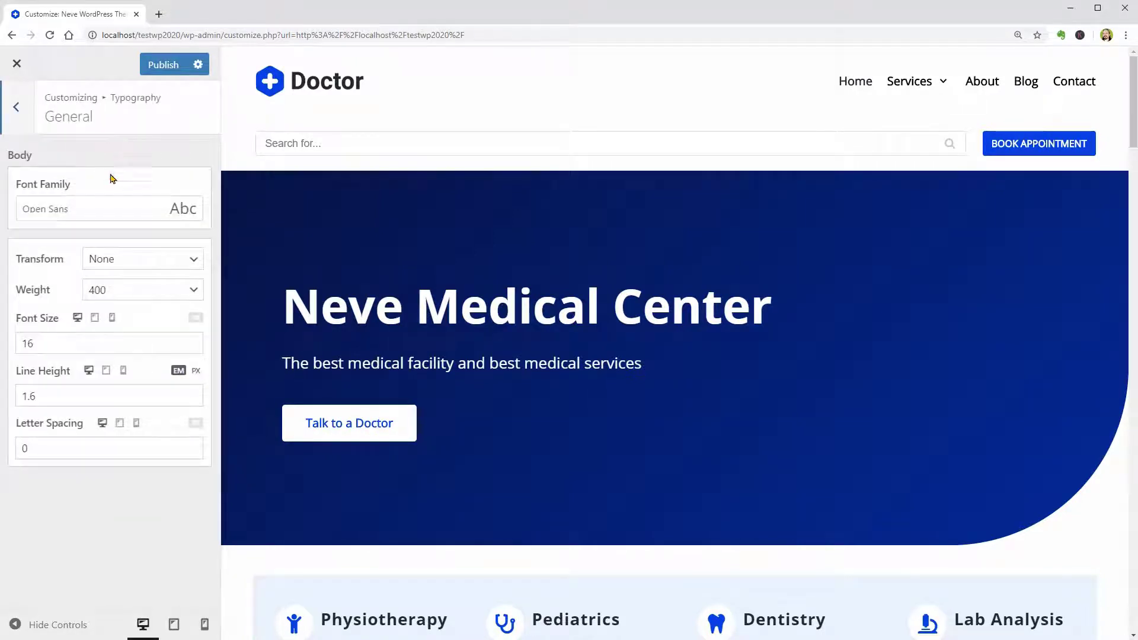
click(104, 212)
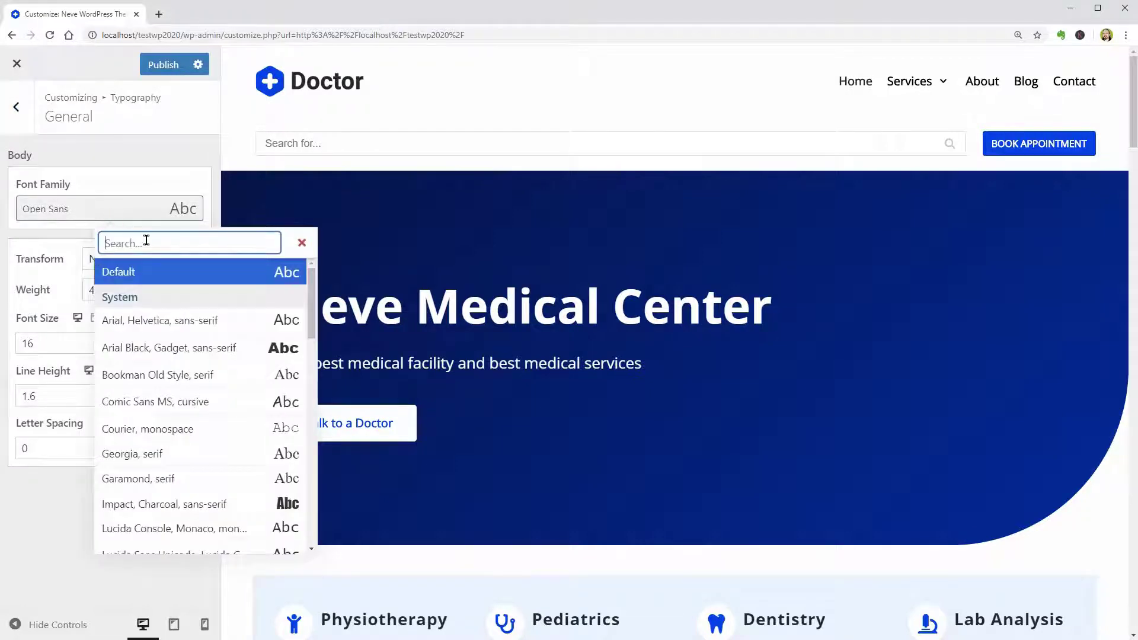
text(roboto)
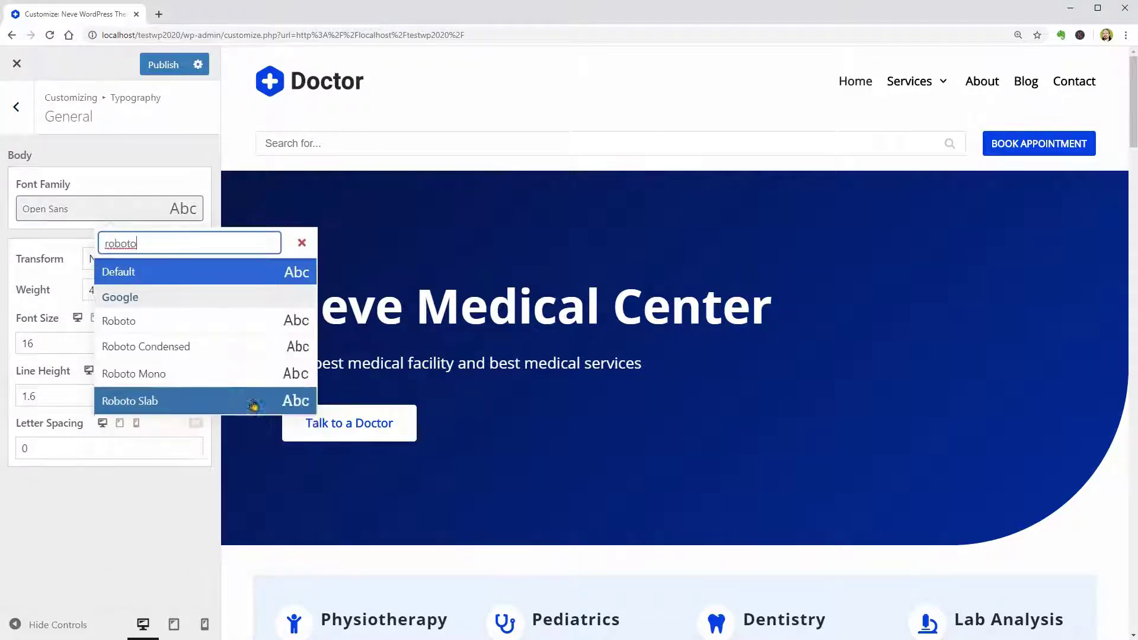
click(192, 329)
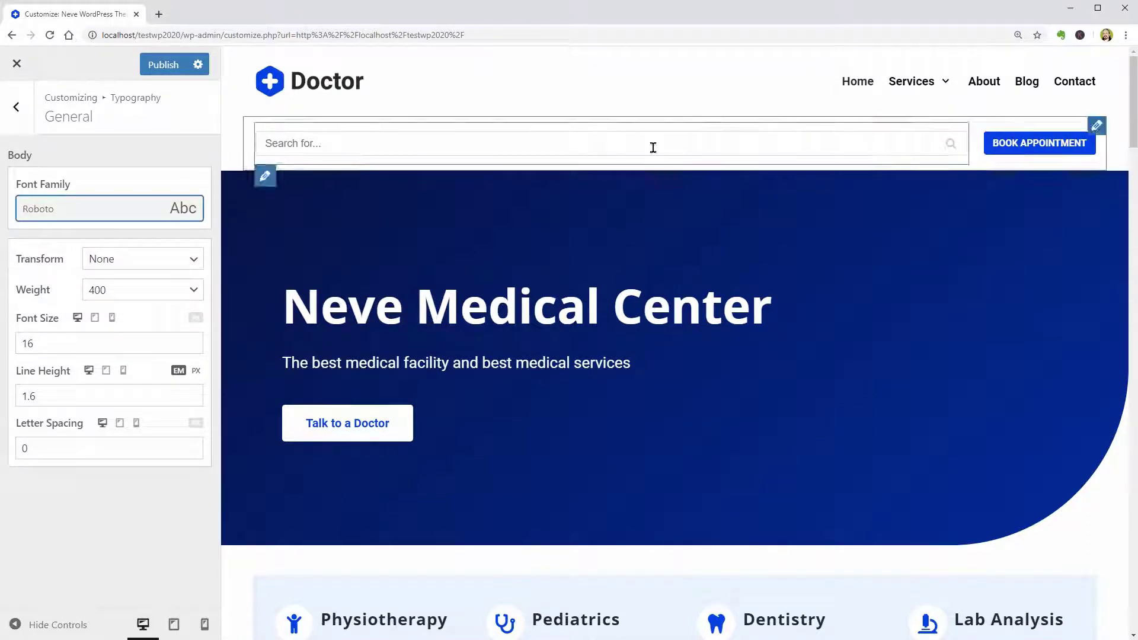
Check the text transform options for the body font and set its weight to 900
click(166, 265)
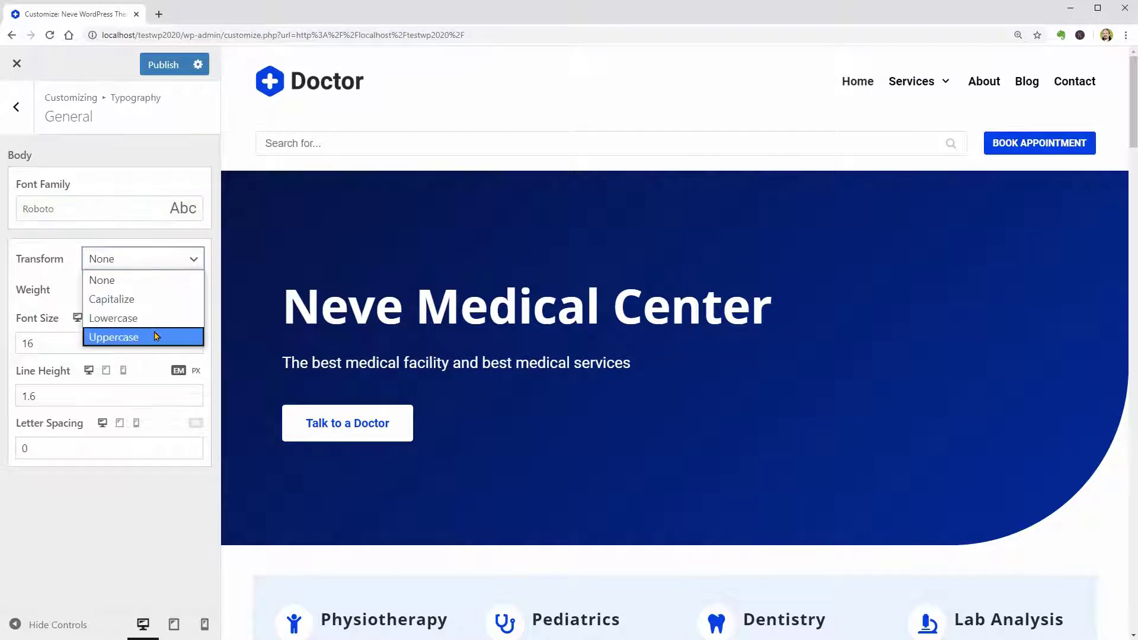
click(150, 289)
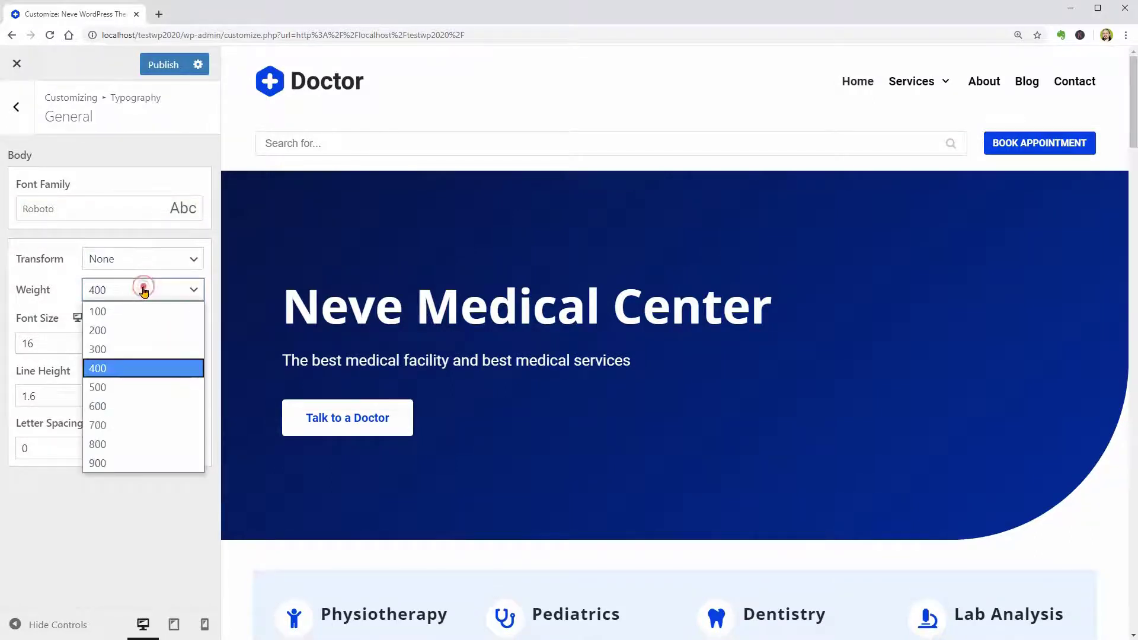
click(132, 461)
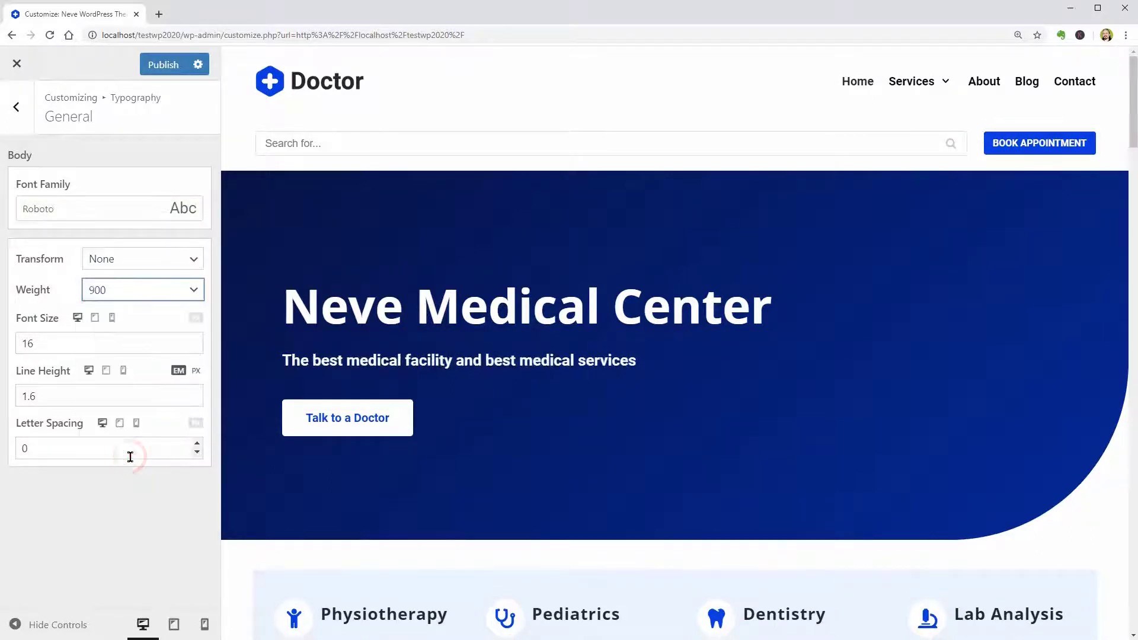
Set the body font size to 12, the line height to 2 and the letter spacing to 0.4
click(196, 349)
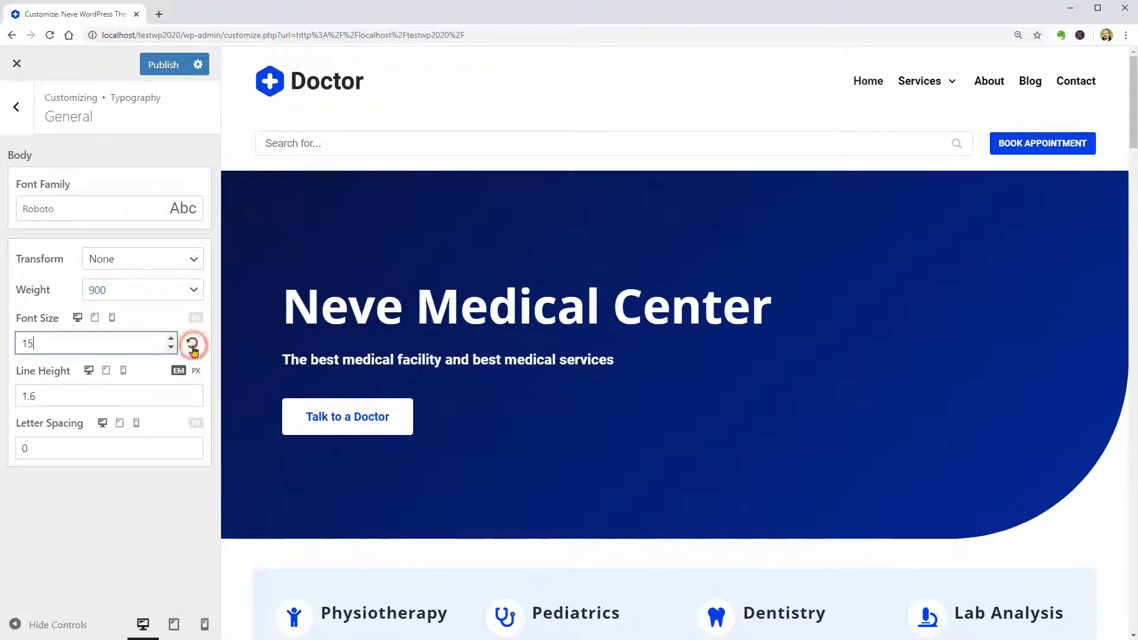
click(197, 391)
click(196, 444)
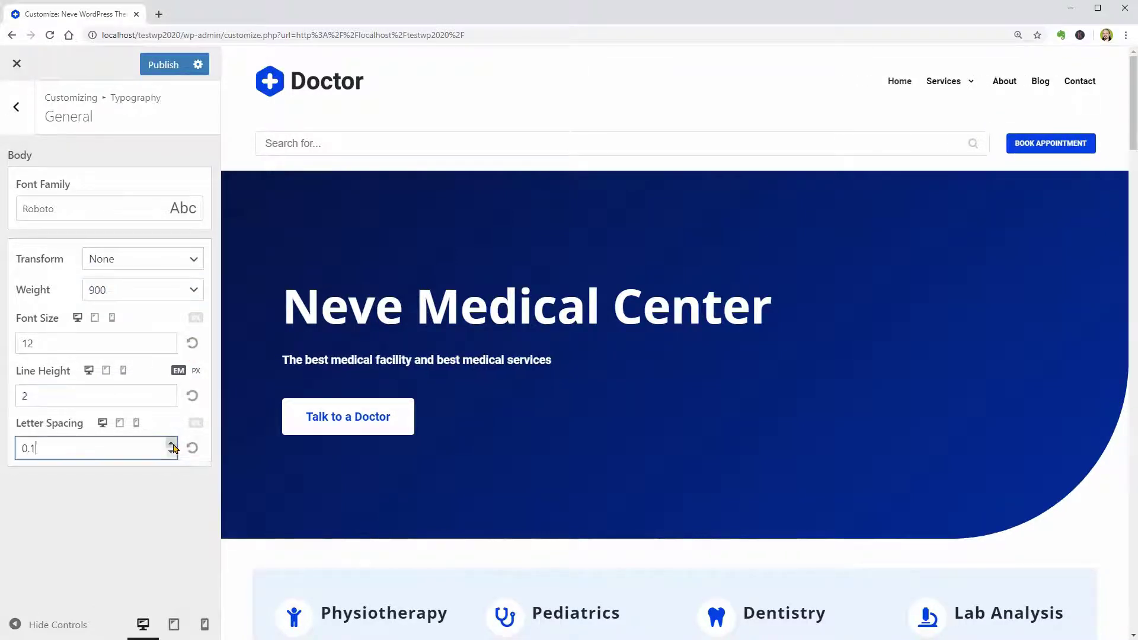
click(172, 444)
click(172, 445)
click(172, 444)
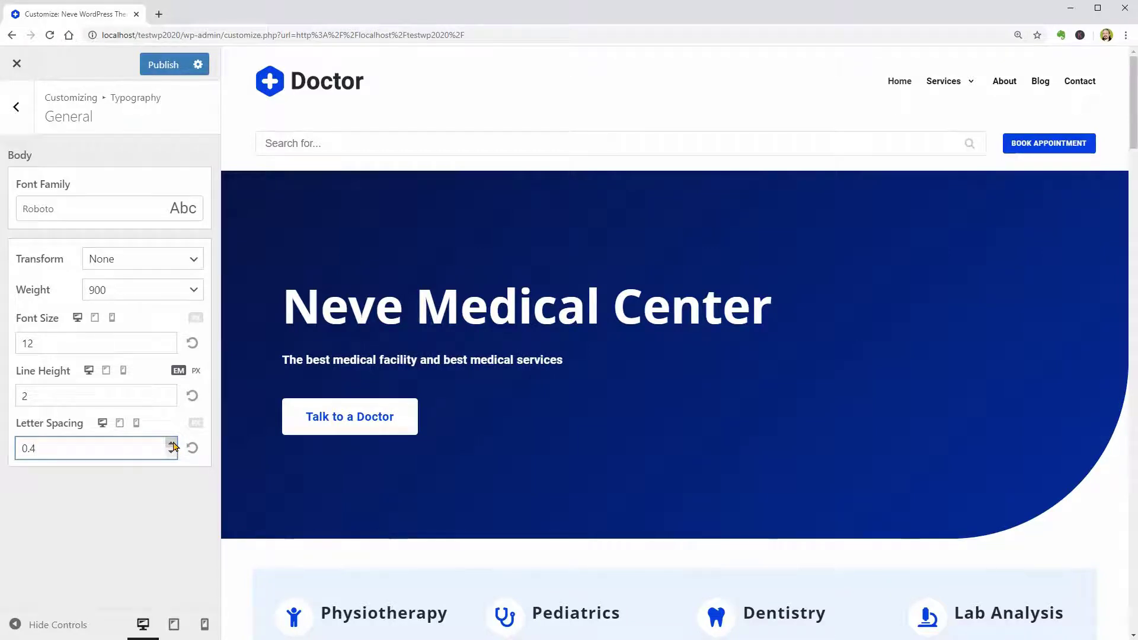
Check the body typography settings for tablet and mobile, and return to the desktop values
click(120, 423)
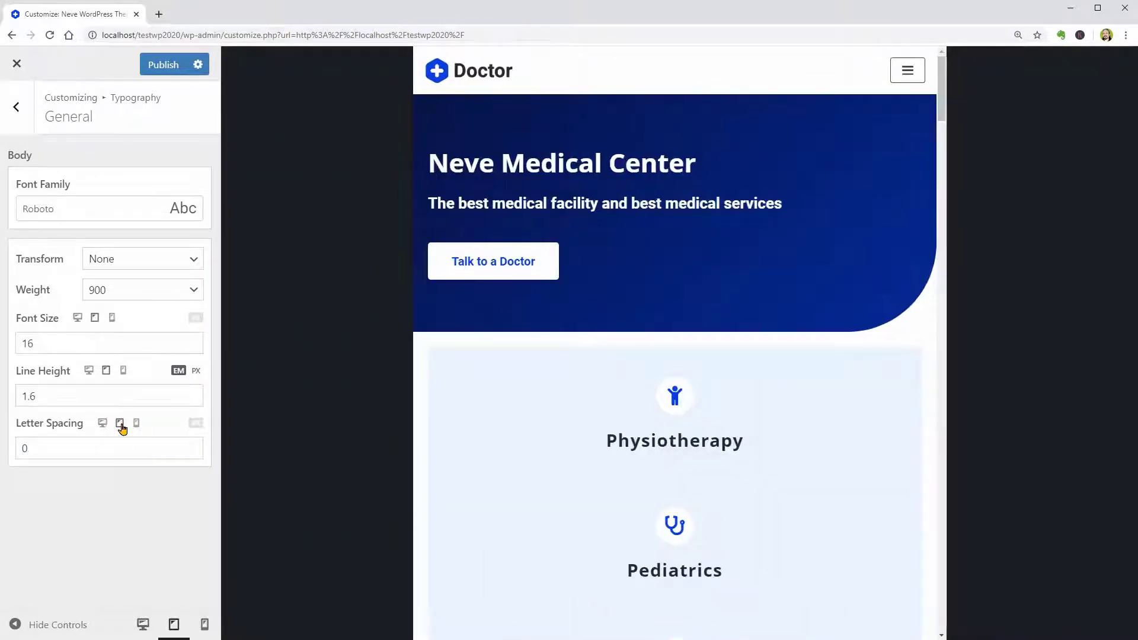
click(136, 423)
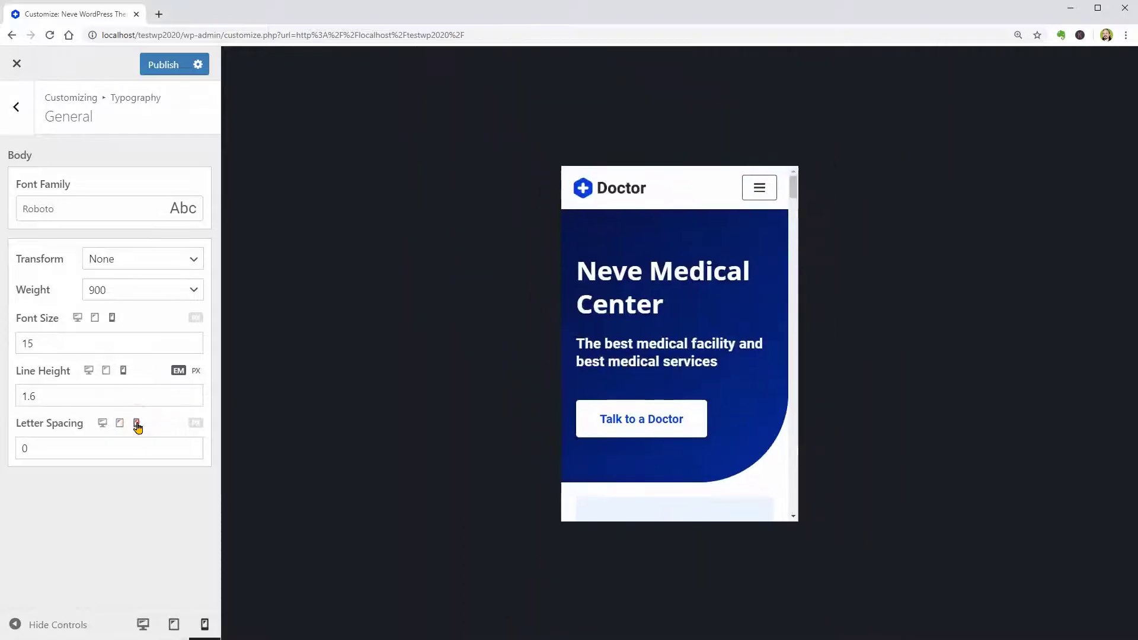
click(104, 427)
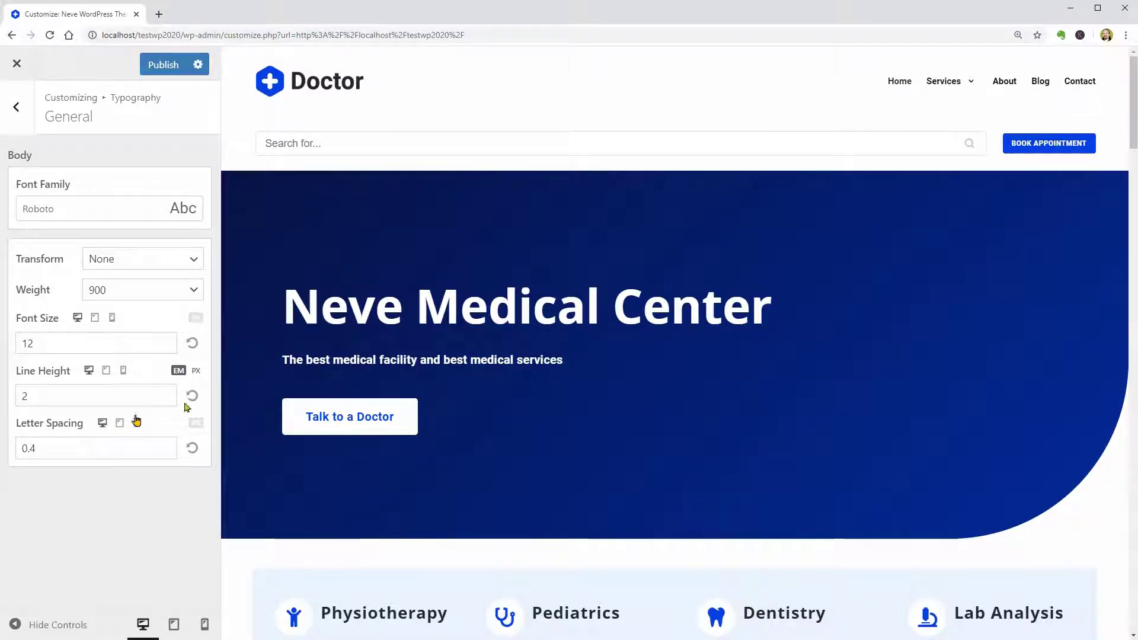
Preview the Blog page, highlight the Test Blog Post 3 title, and open the Headings typography settings
click(1040, 83)
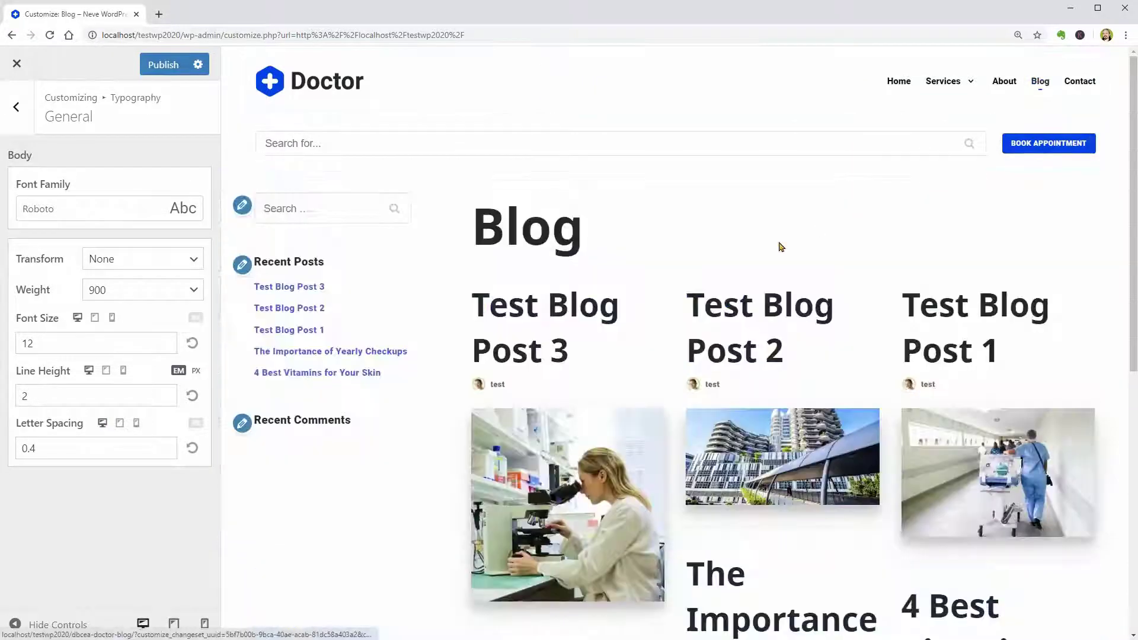
double_click(587, 347)
triple_click(506, 331)
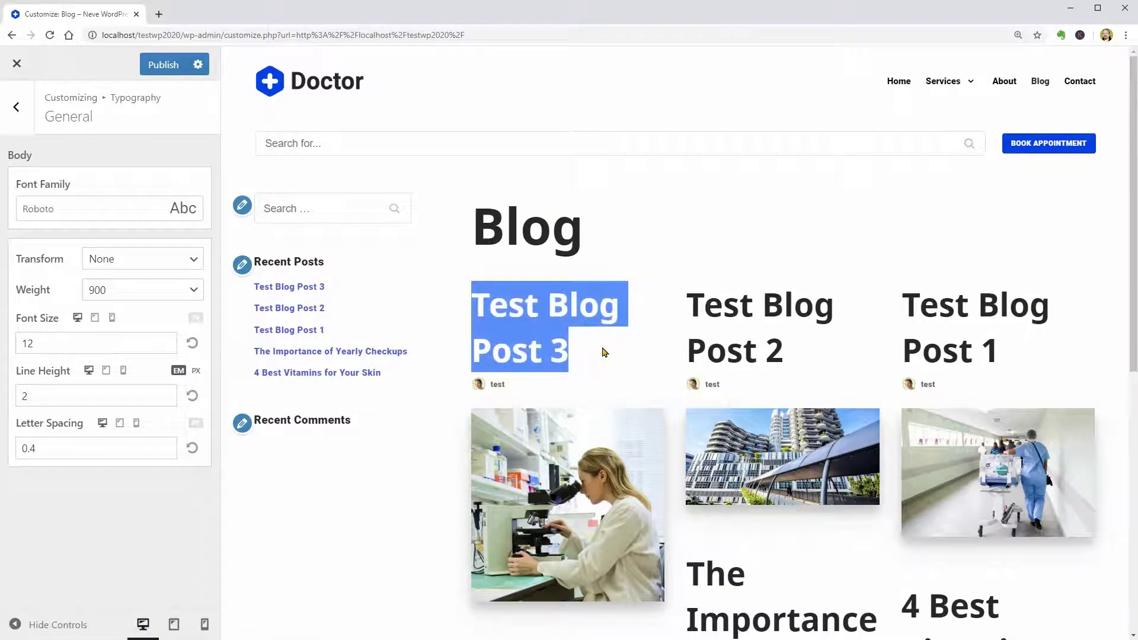
click(18, 107)
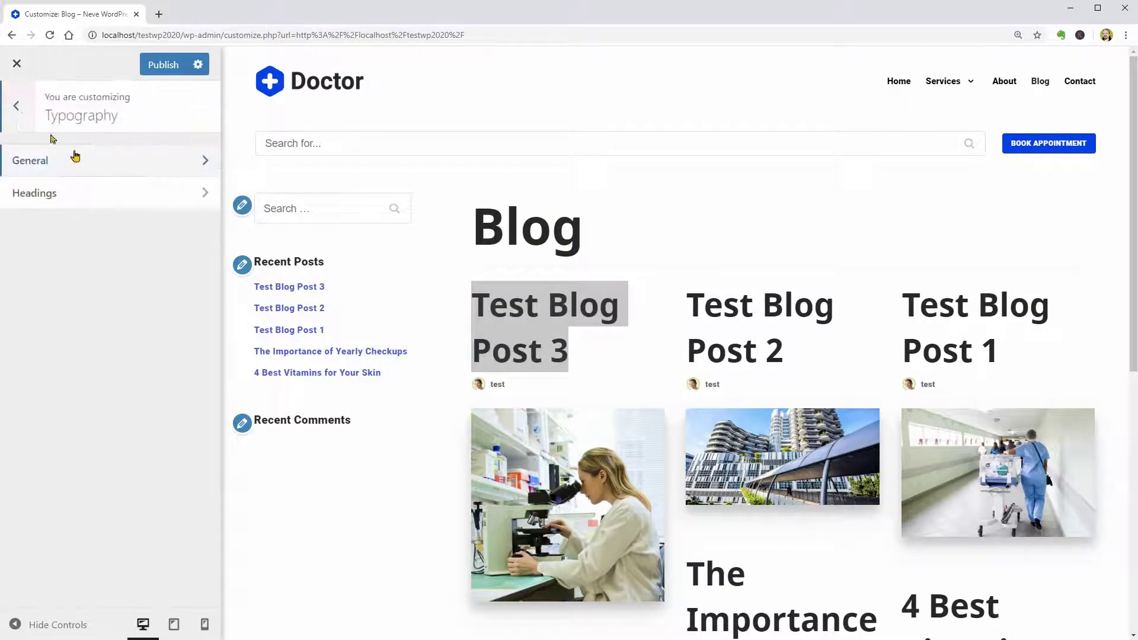
click(180, 195)
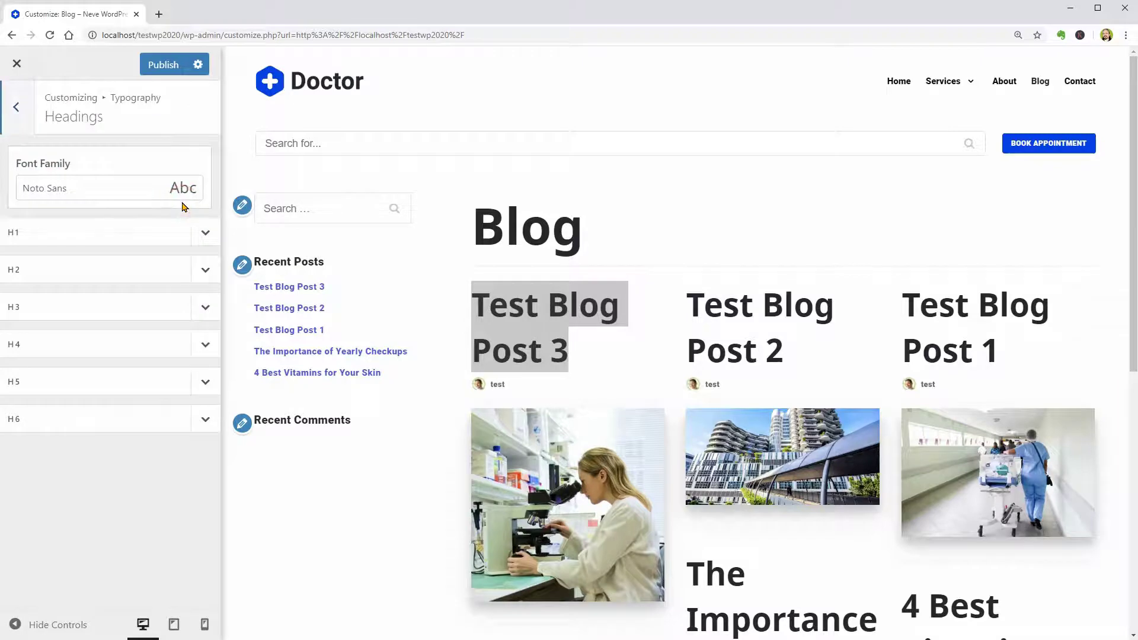
Set the H2 heading font size to 22 px and check the post titles down the Blog page
click(205, 269)
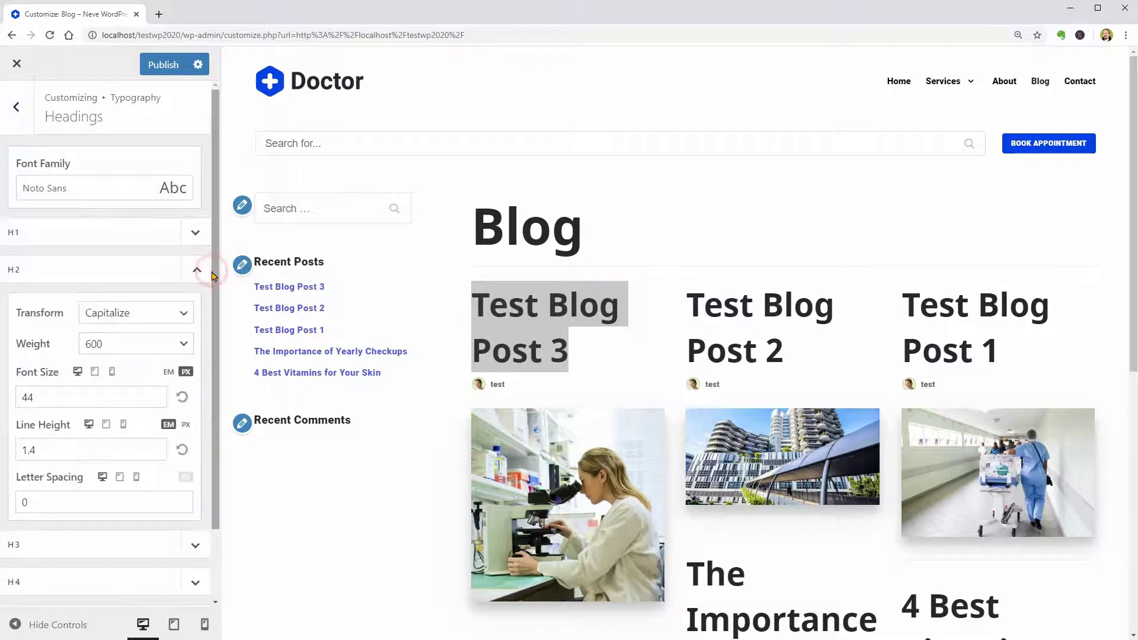
click(161, 401)
click(161, 403)
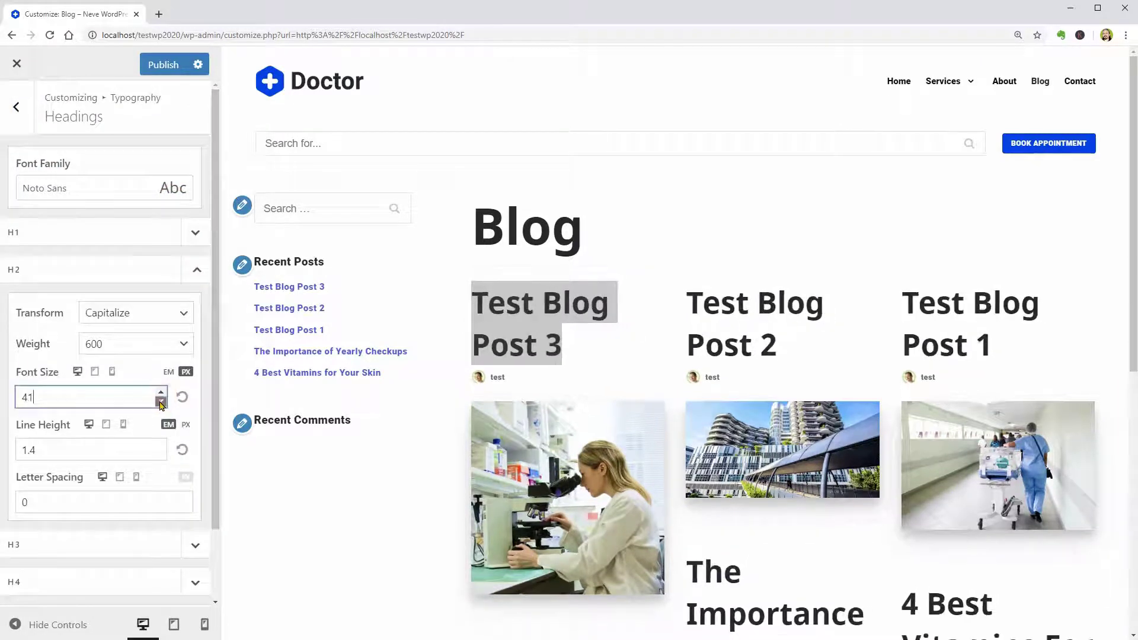
click(160, 403)
click(161, 403)
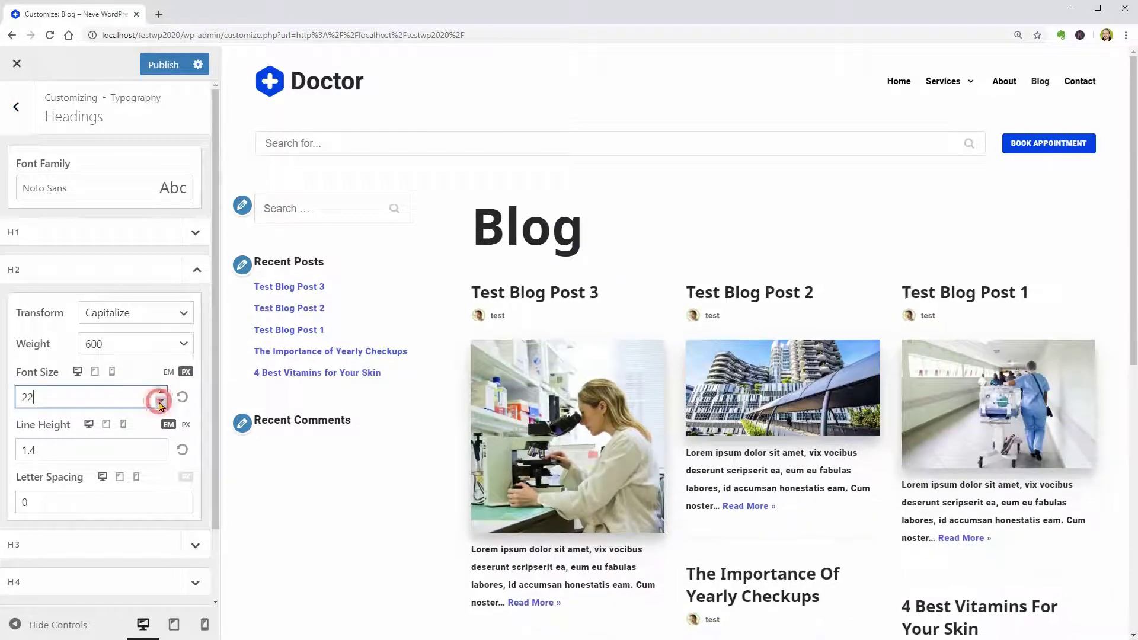
click(160, 404)
scroll(612, 516, down, 2)
scroll(611, 516, down, 2)
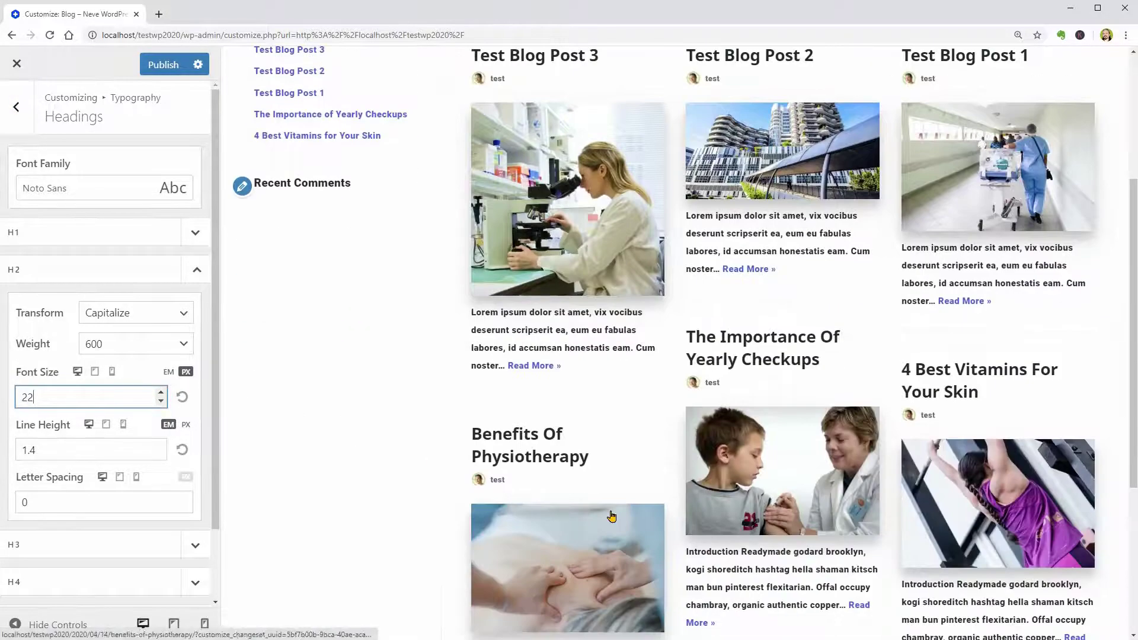
scroll(610, 513, down, 1)
Return to the general Typography settings and choose a lighter weight for the body font
click(16, 112)
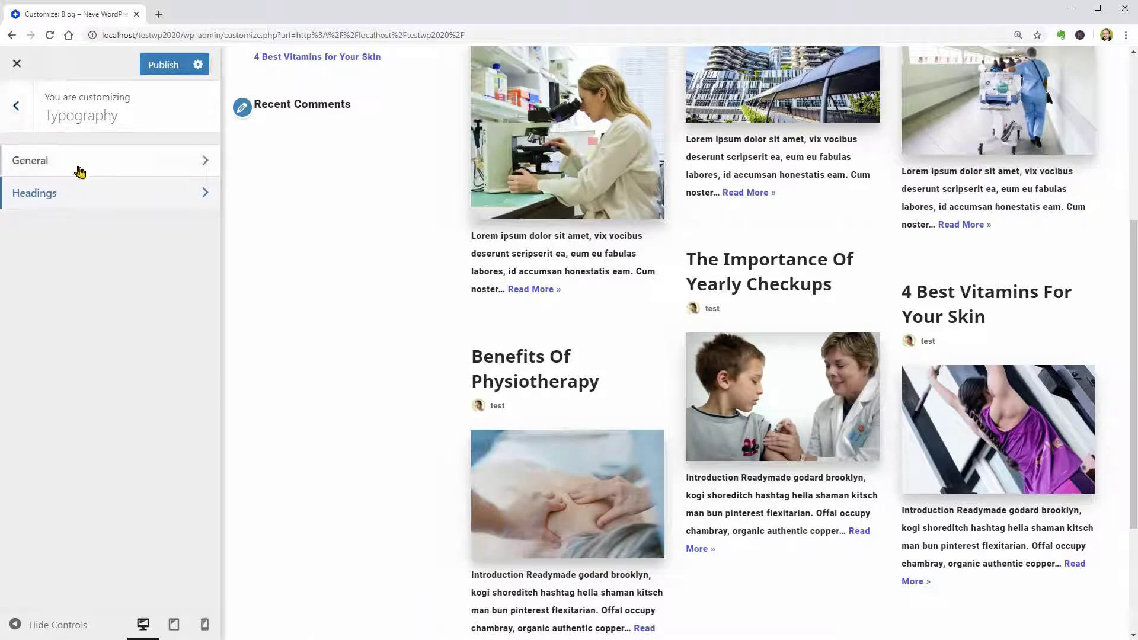
click(77, 161)
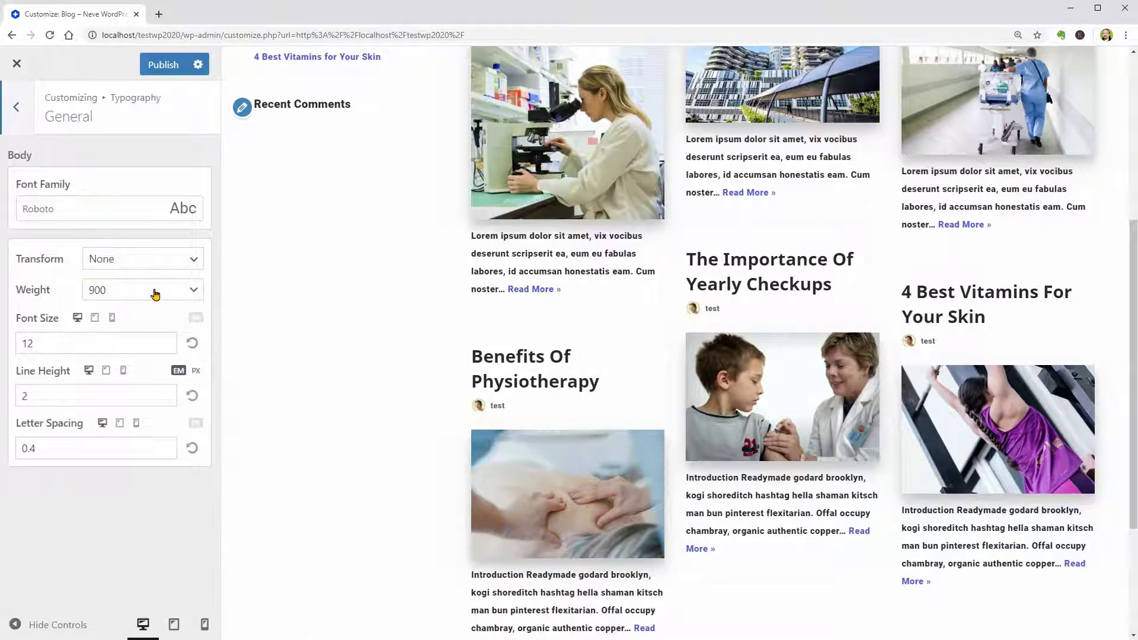
click(154, 295)
click(157, 350)
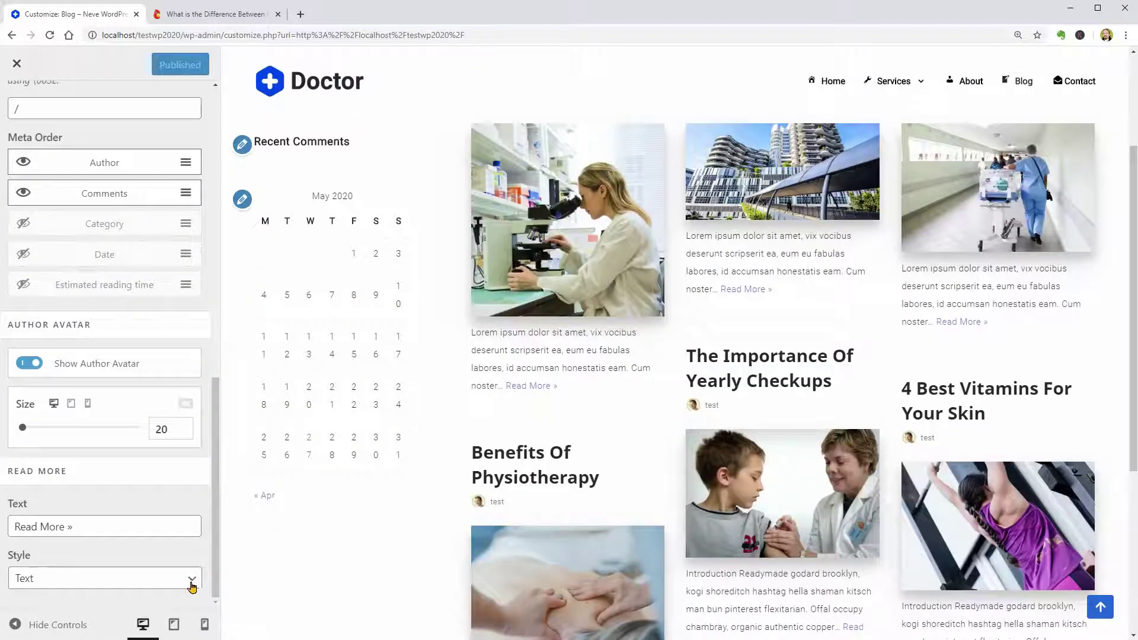
Try the Primary Button style for the blog's Read More link and switch it to Secondary Button
drag(107, 527, 6, 533)
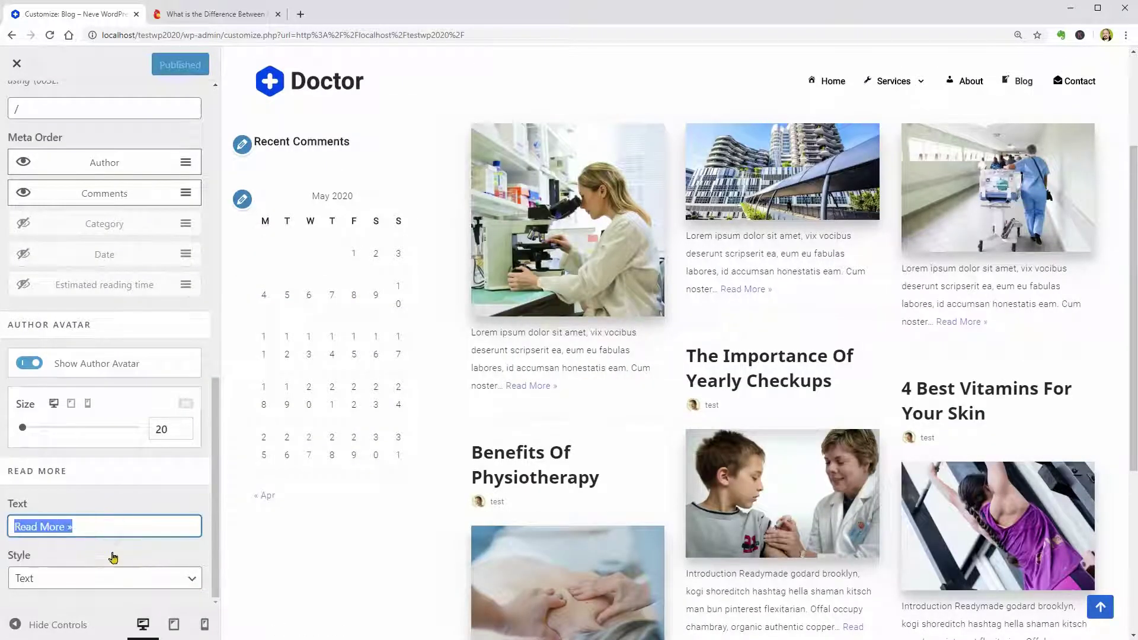
click(176, 580)
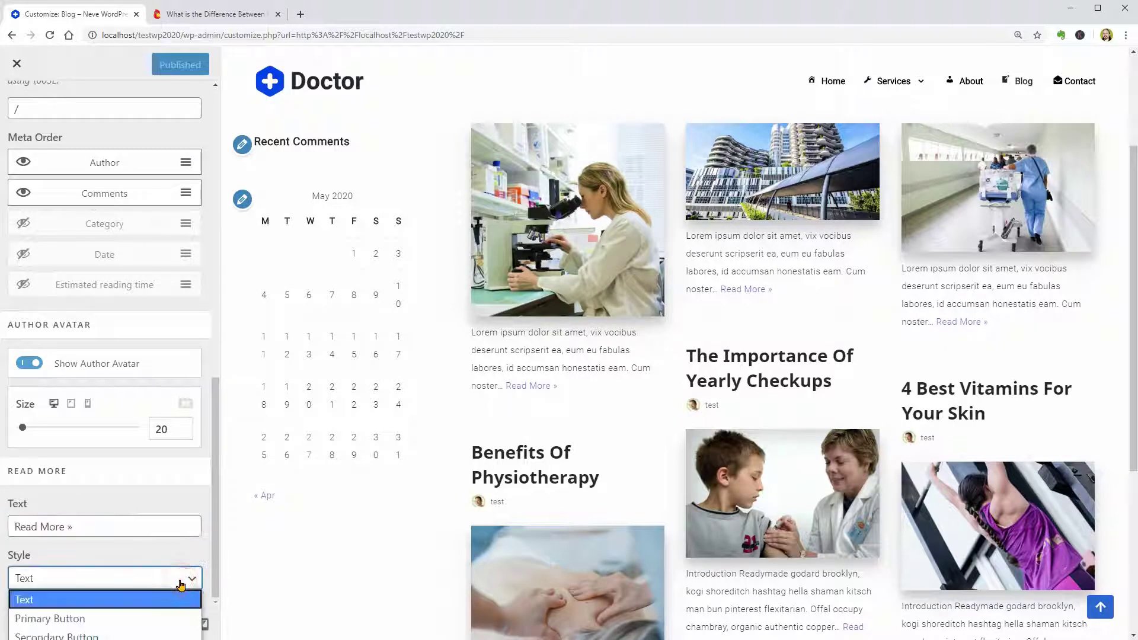
click(134, 618)
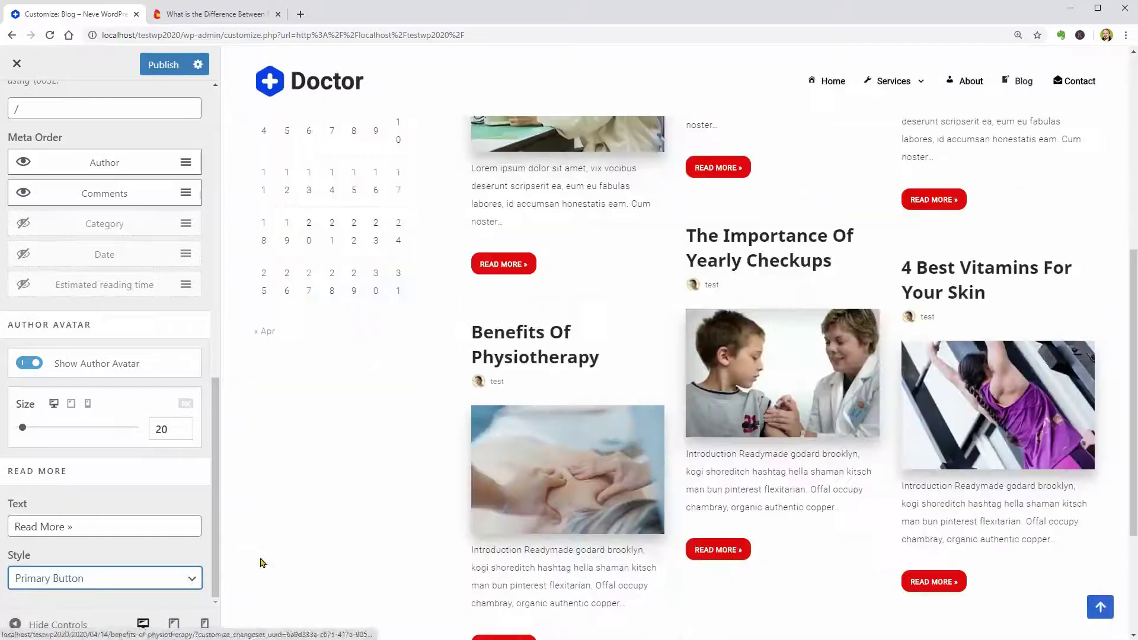
click(167, 579)
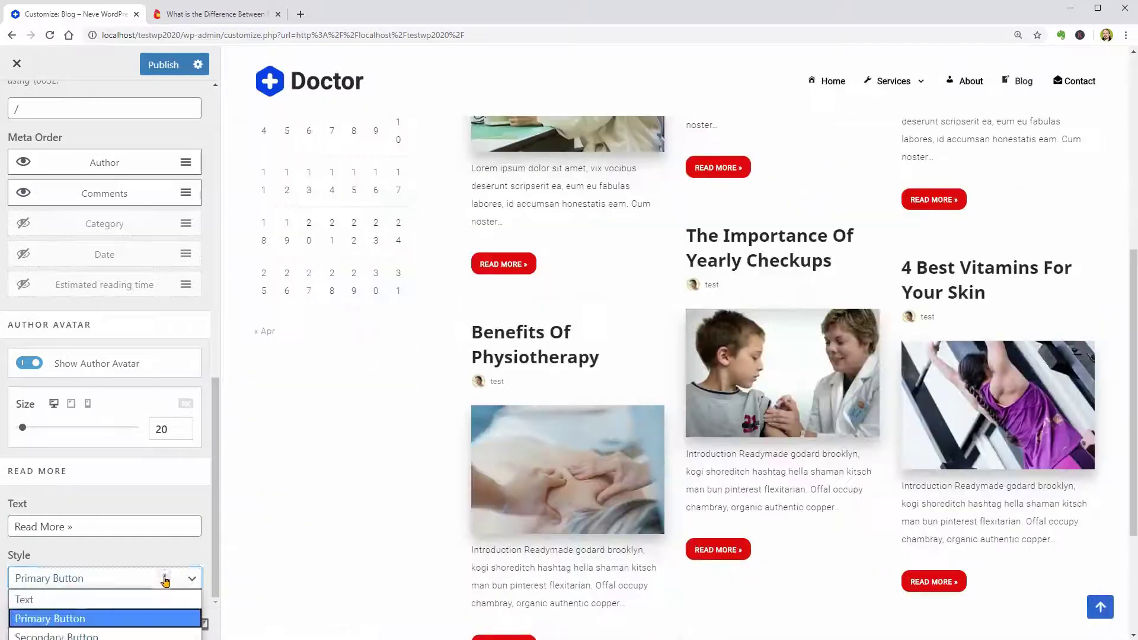
click(109, 637)
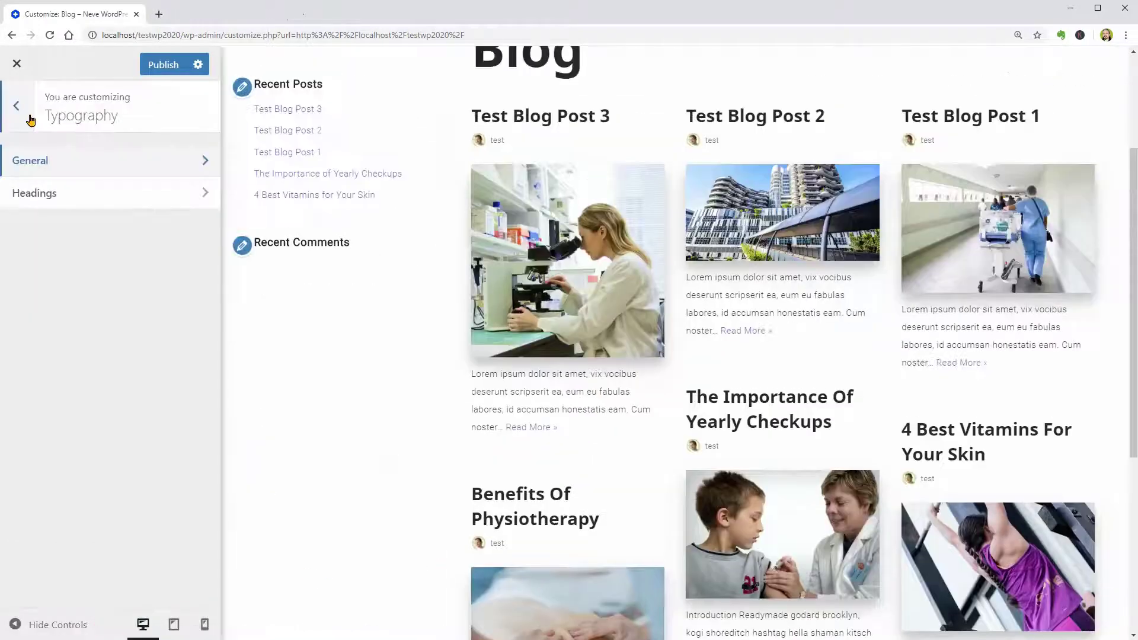
In the Buttons settings, set the primary button's normal background color to #686d7b
click(30, 121)
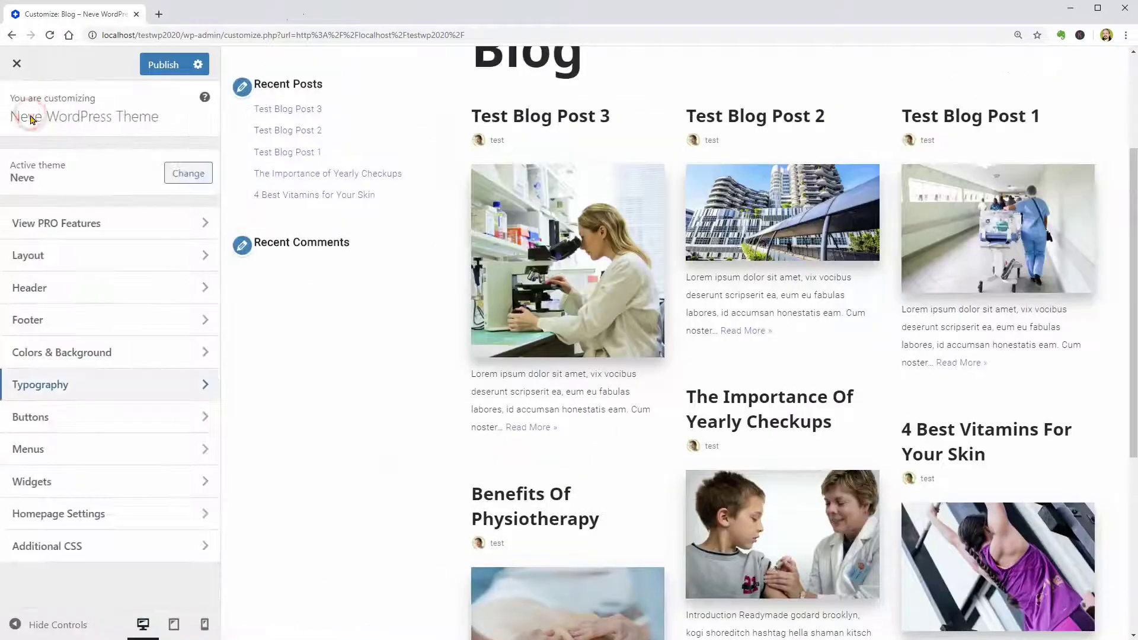
click(184, 412)
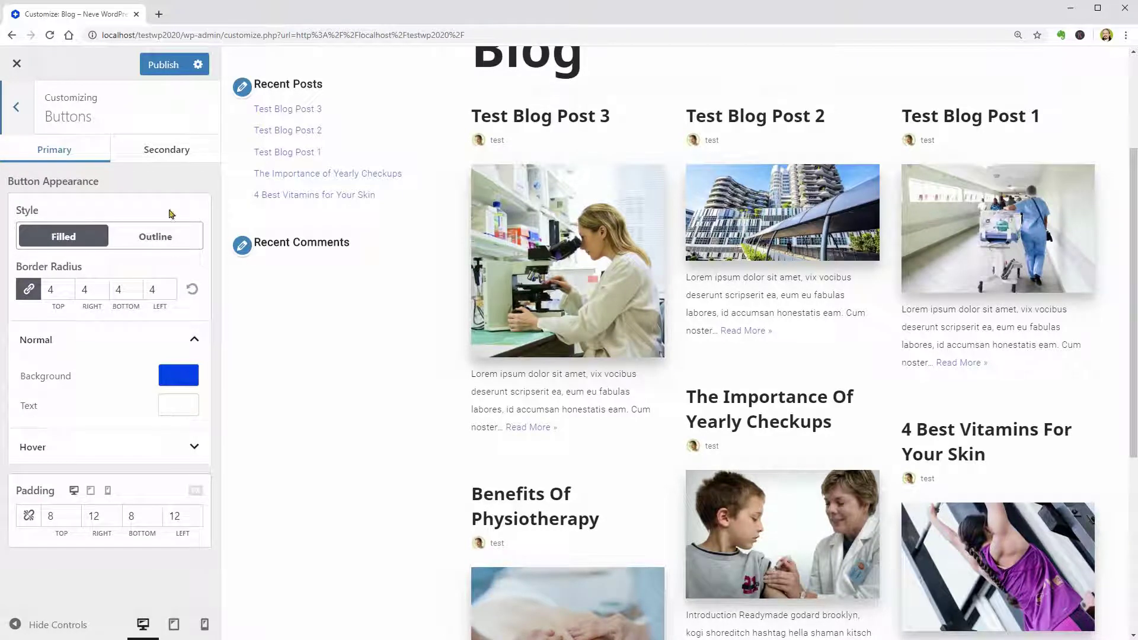
scroll(711, 379, up, 3)
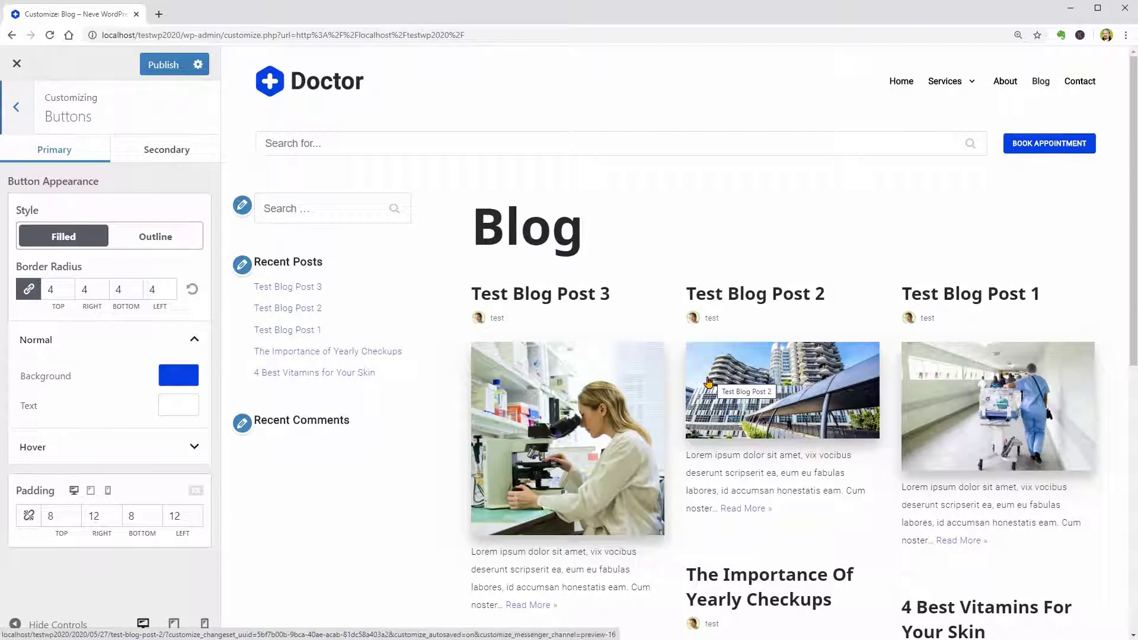
click(178, 374)
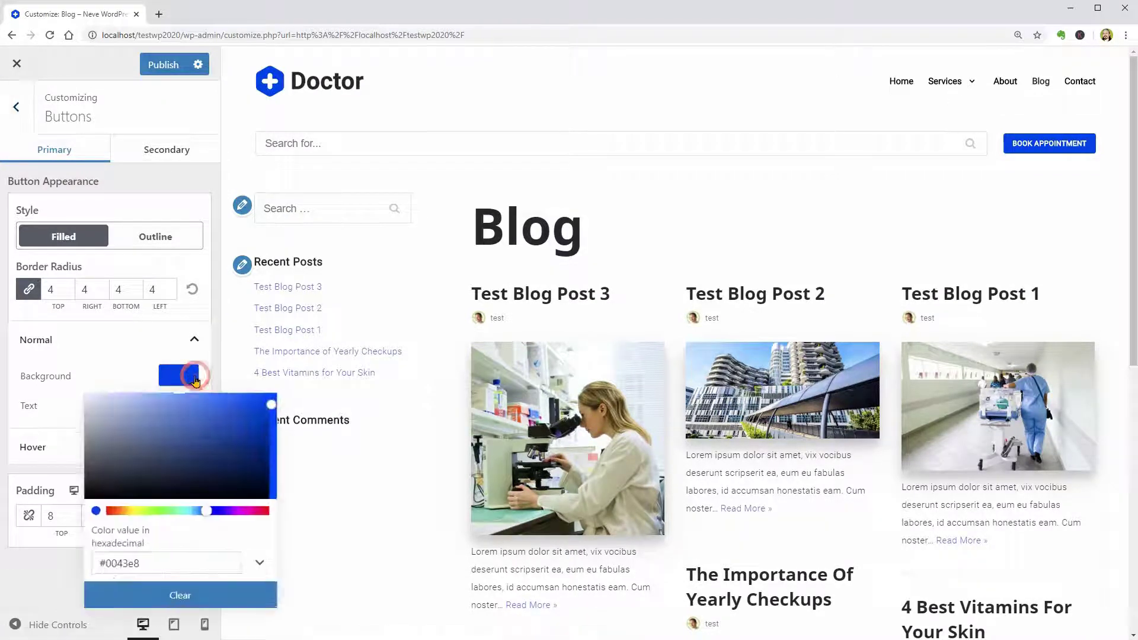
drag(163, 430, 114, 454)
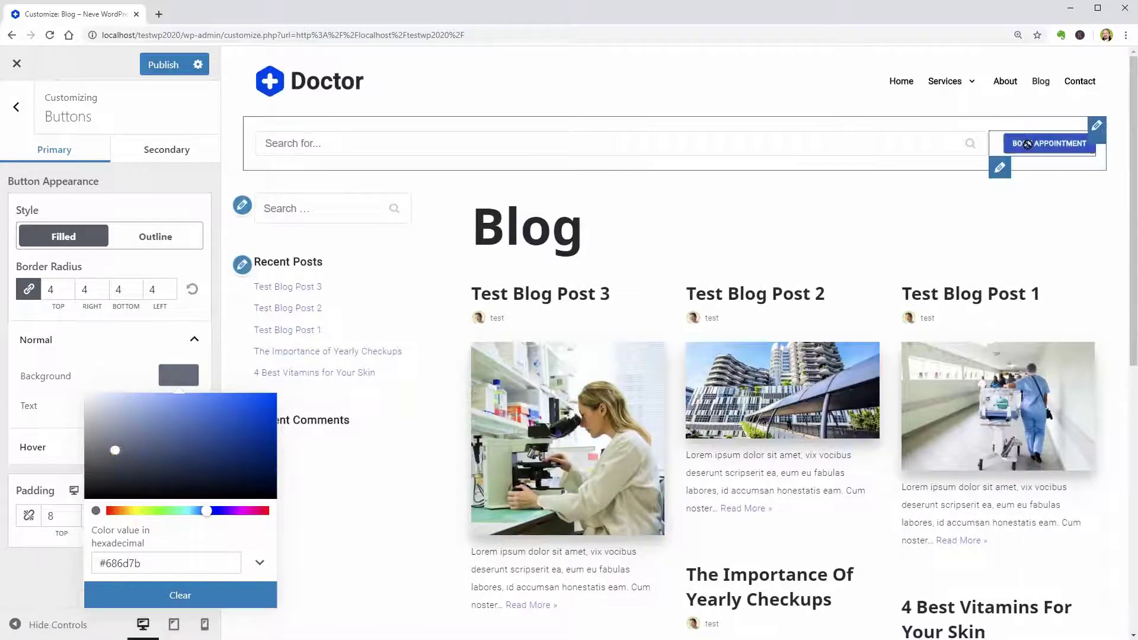
click(194, 379)
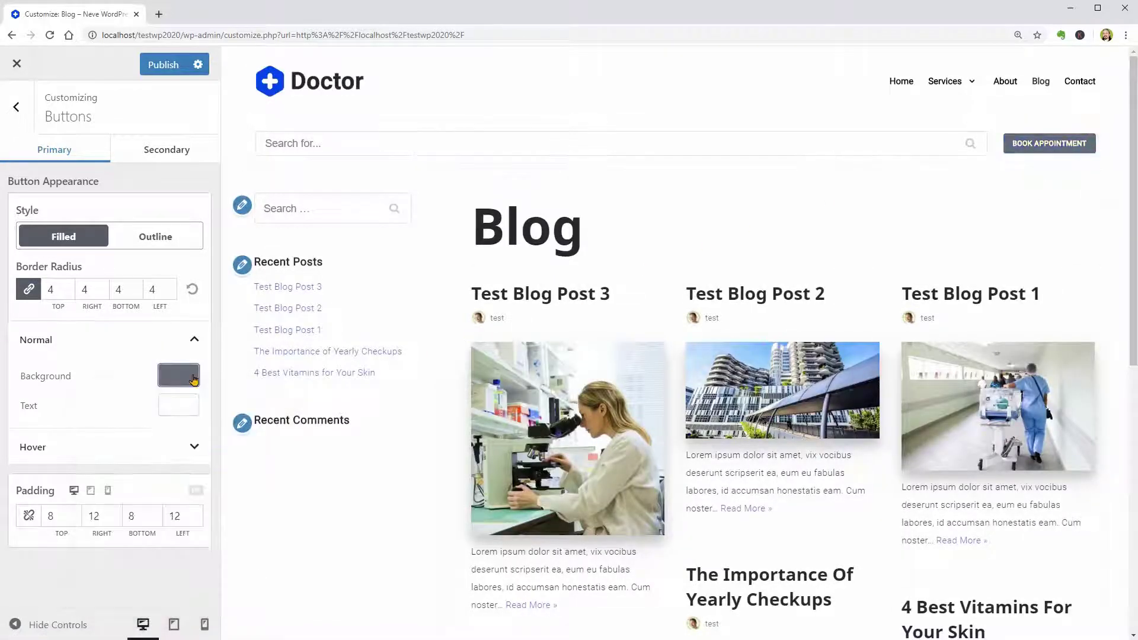
Try the Outline style for the primary button and expand its Hover color options
click(163, 239)
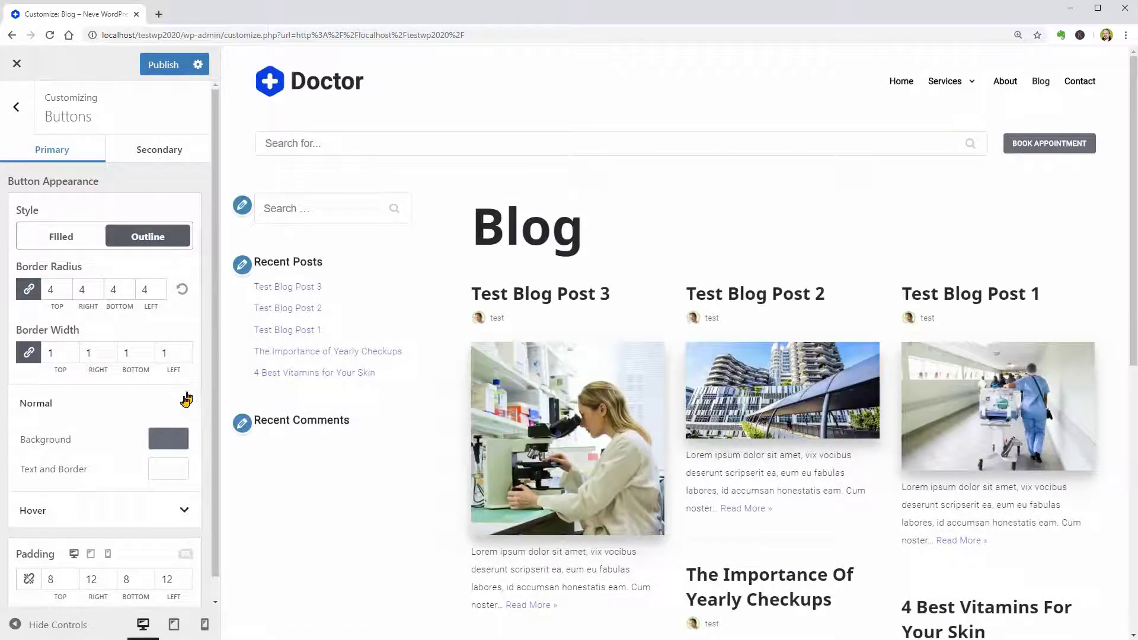
click(184, 402)
click(183, 399)
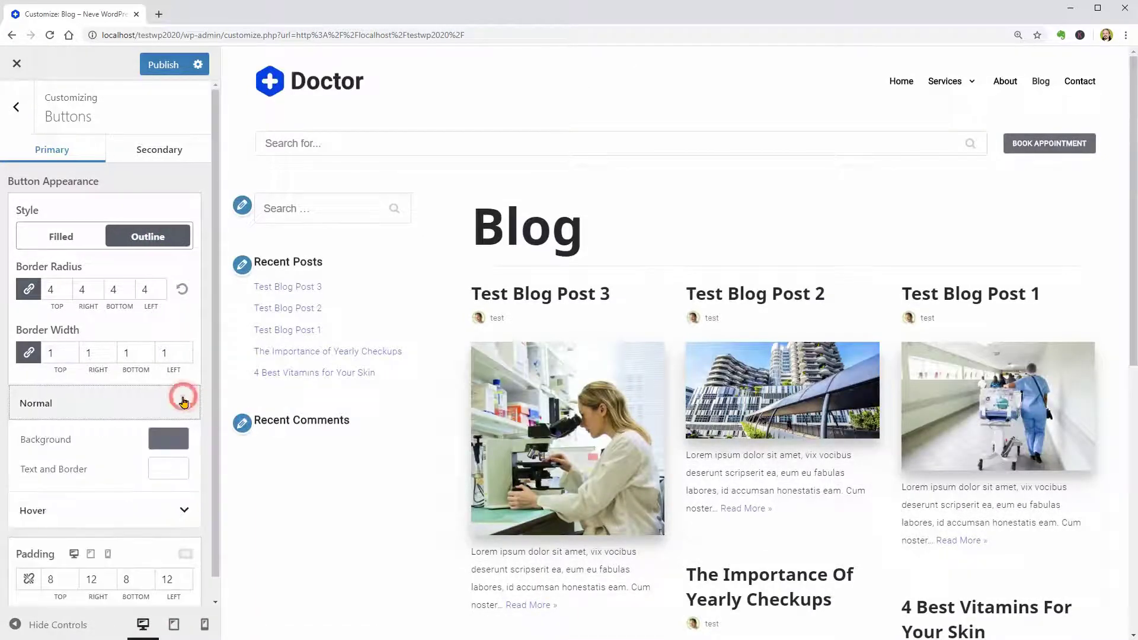
click(186, 517)
scroll(186, 517, down, 2)
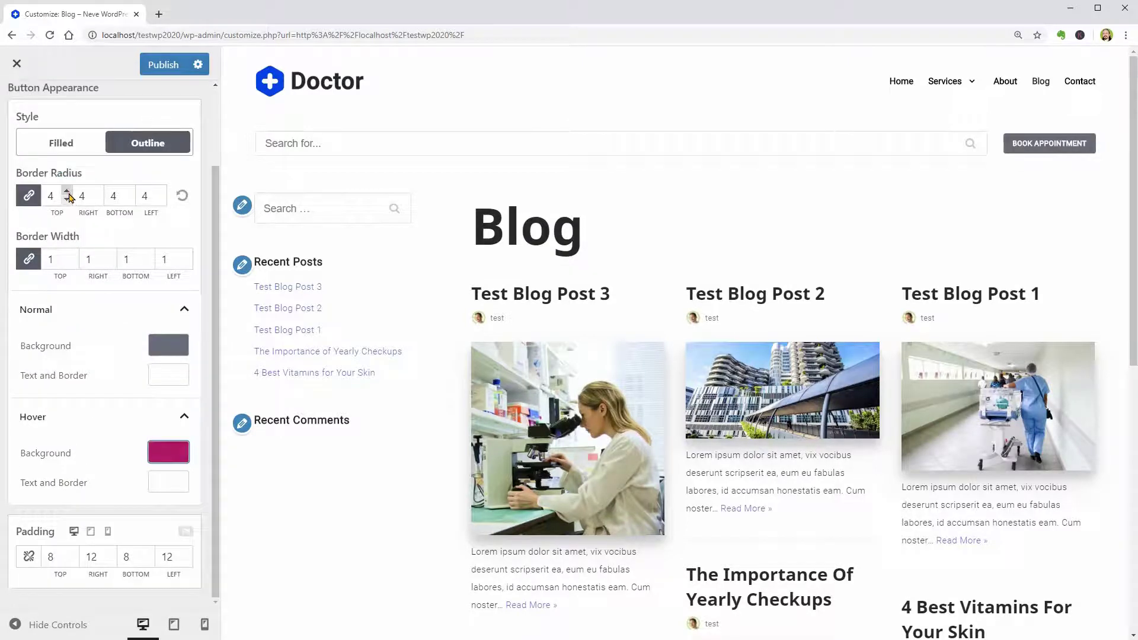
Set the primary button's border radius to 11, its style to Filled and its top padding to 10
click(67, 191)
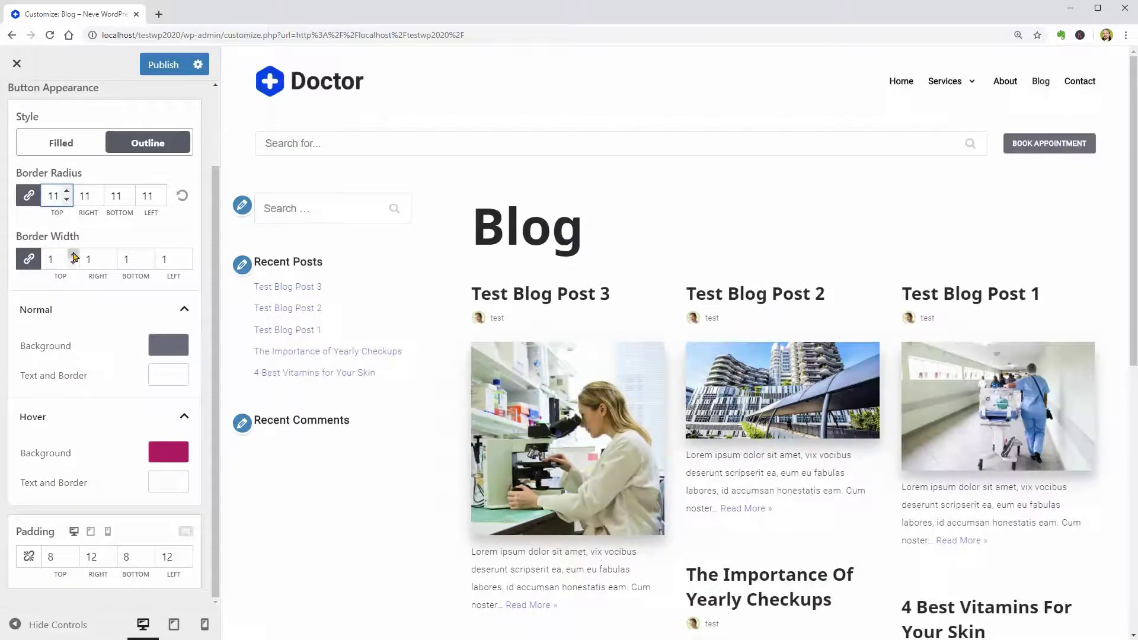
click(74, 256)
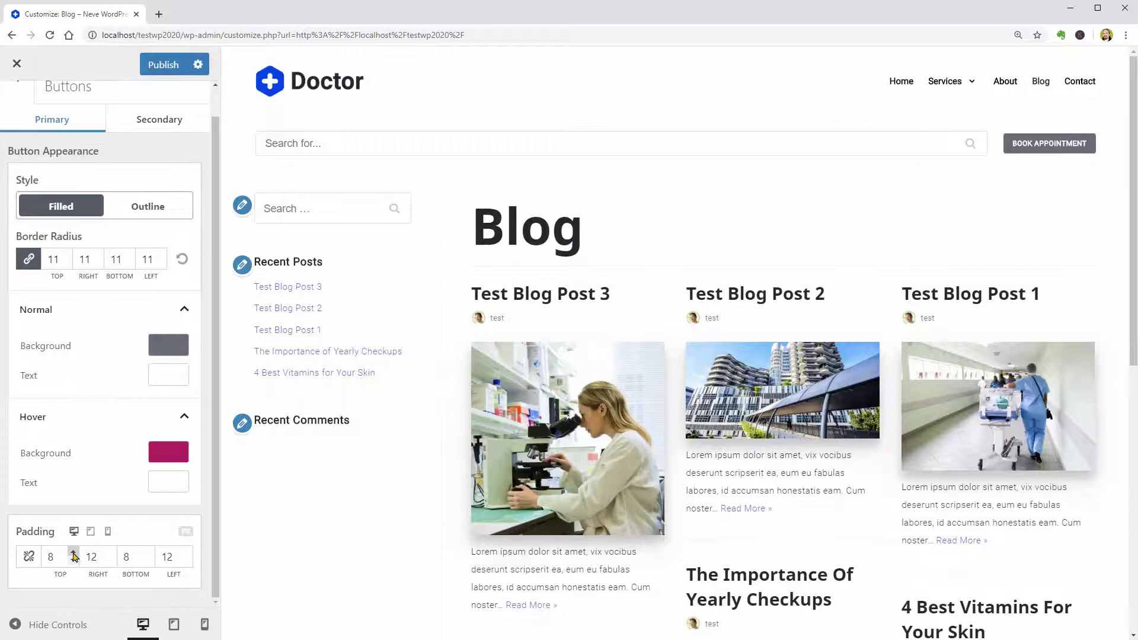
click(73, 553)
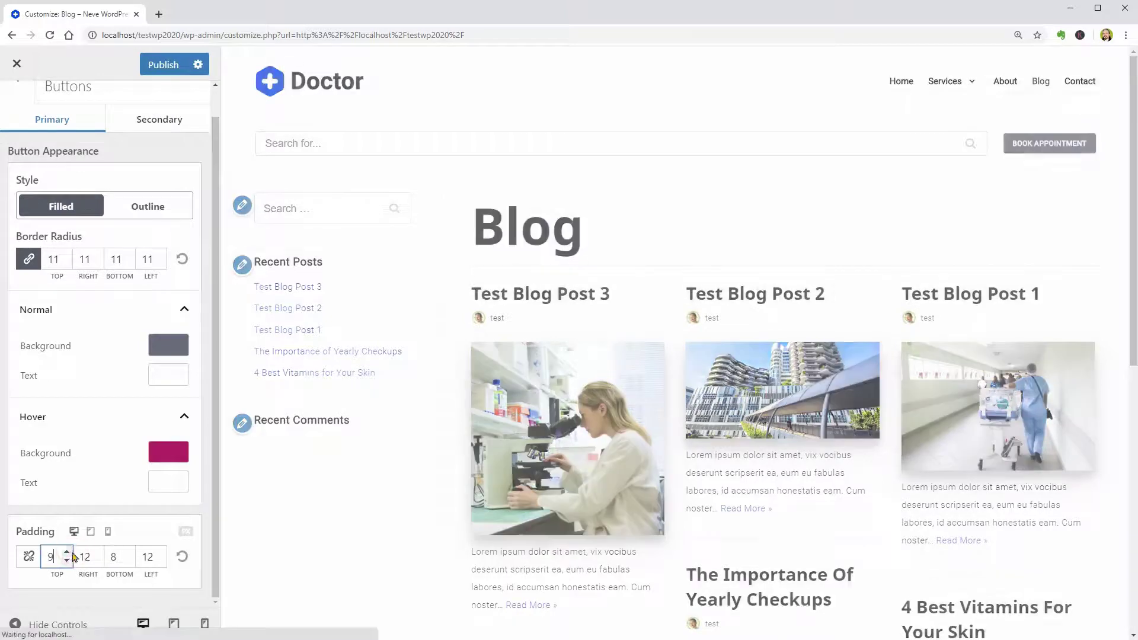
click(69, 554)
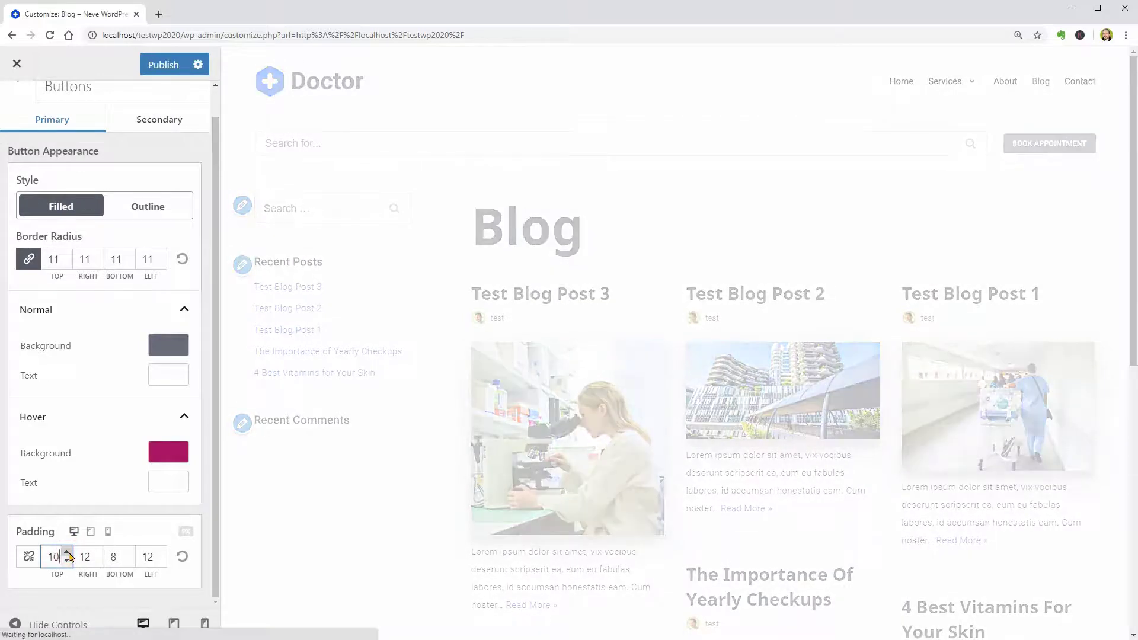
Preview Test Blog Post 3 down to its comment form and set the secondary button's normal background color to #ff7e7e
click(157, 120)
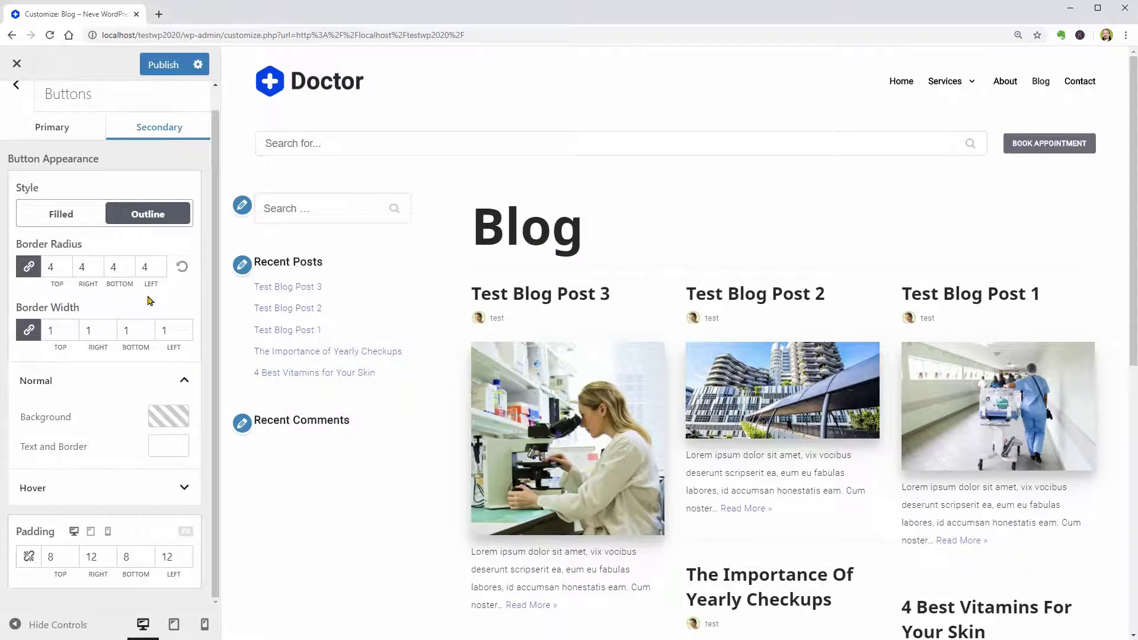
click(526, 297)
scroll(694, 450, down, 2)
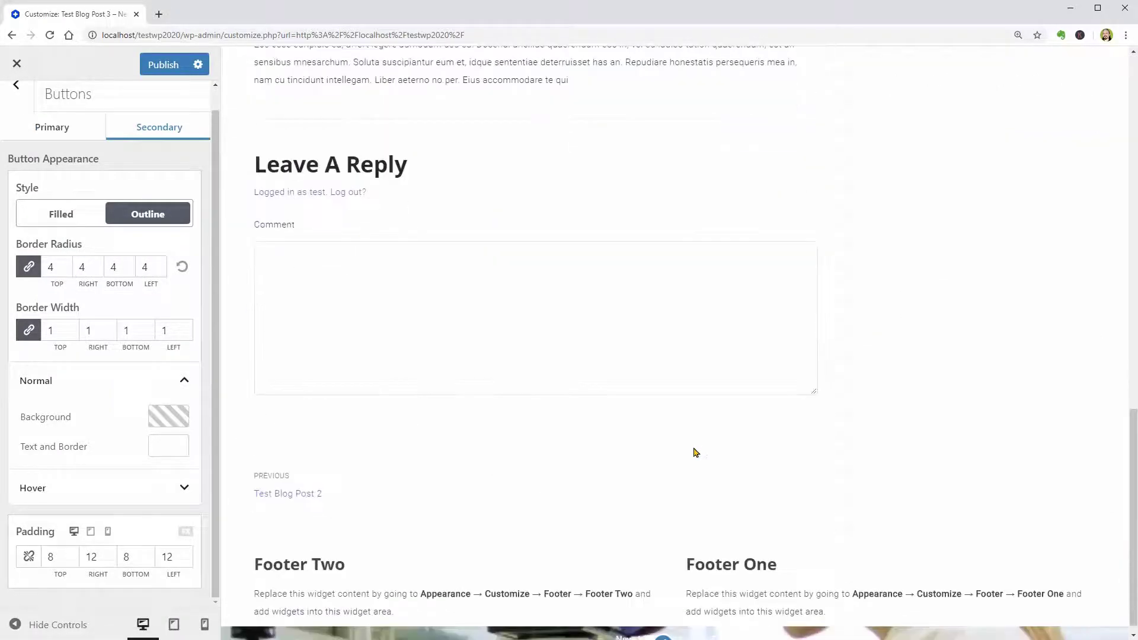
click(185, 422)
mouse_move(178, 439)
mouse_down()
mouse_move(255, 428)
mouse_move(172, 424)
mouse_up()
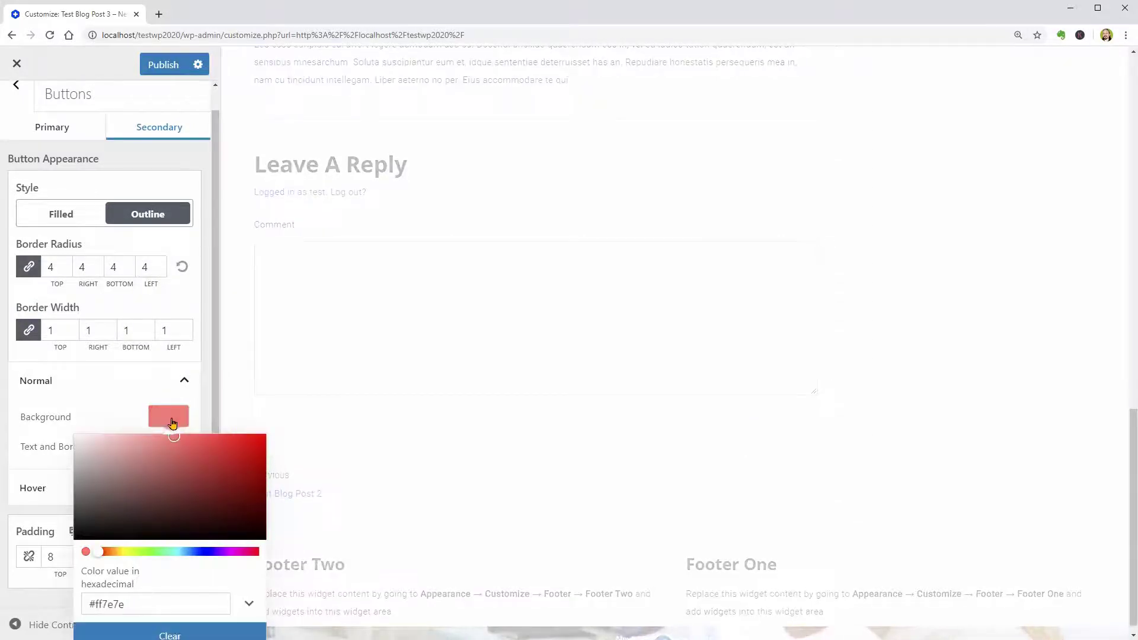
In the Customizer's Menus settings, examine the new menu form and the items and locations of doctor-main-menu
click(172, 422)
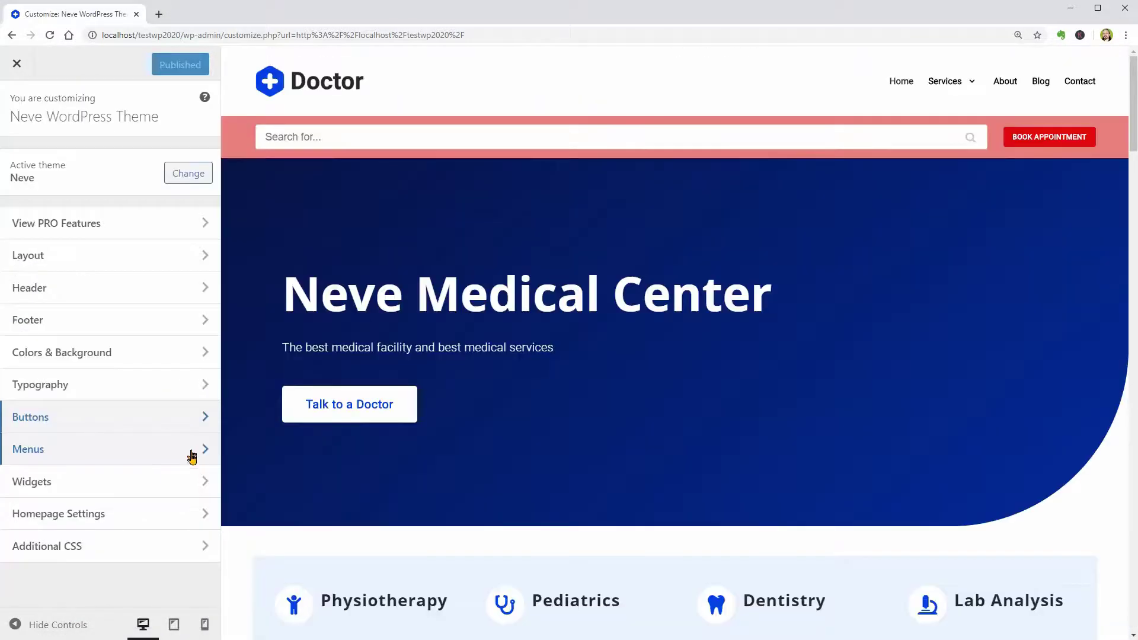
click(190, 457)
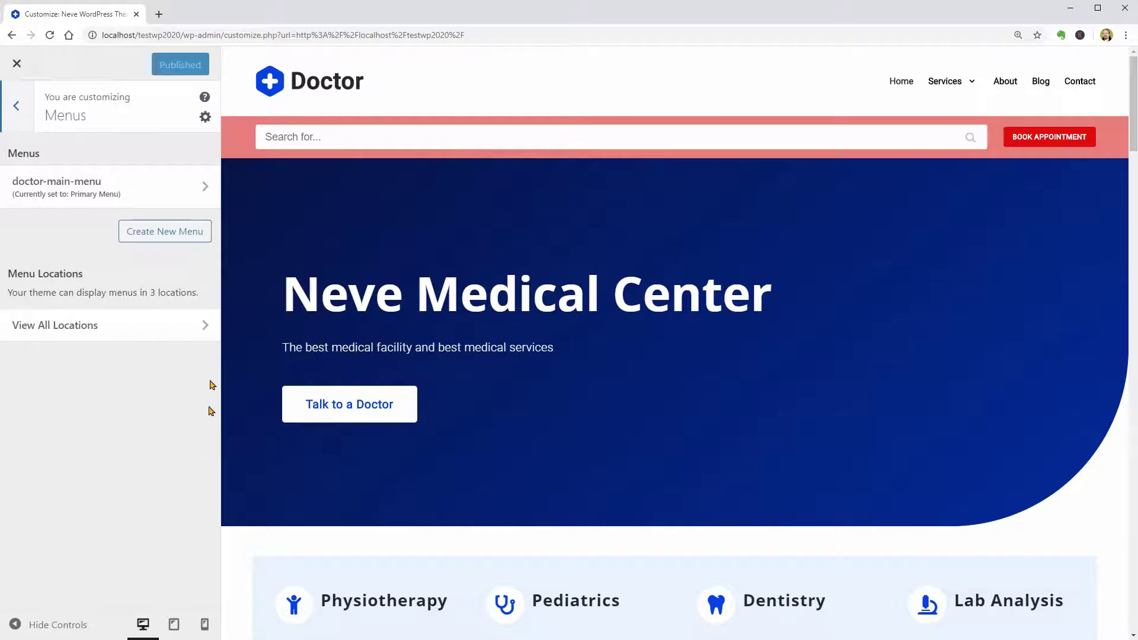
click(187, 238)
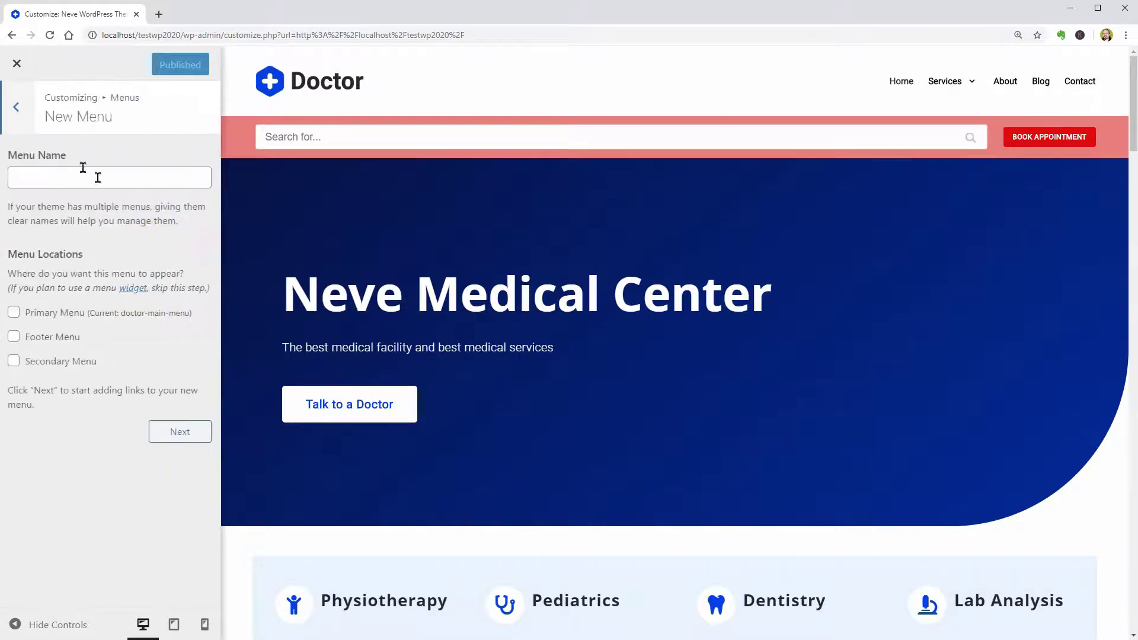
click(16, 107)
click(159, 196)
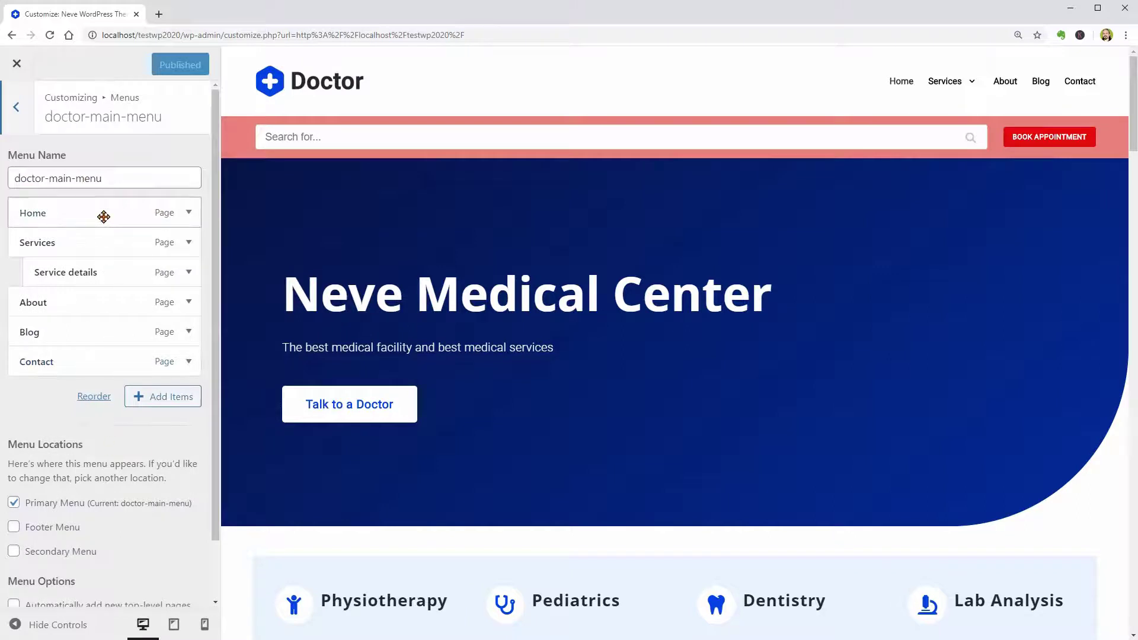
click(16, 111)
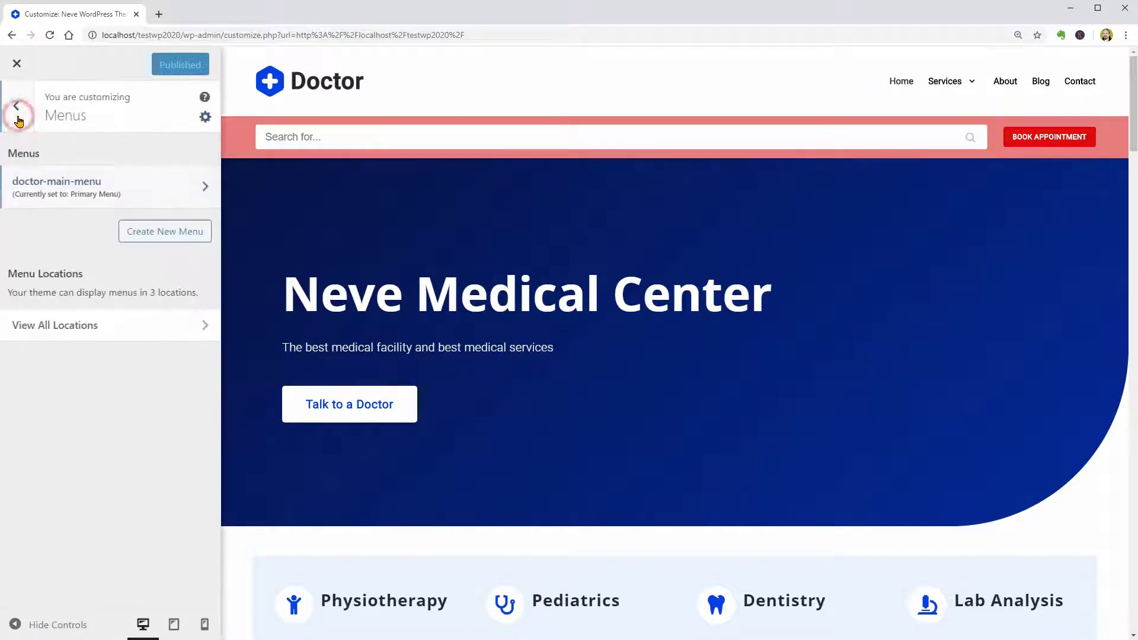
click(185, 240)
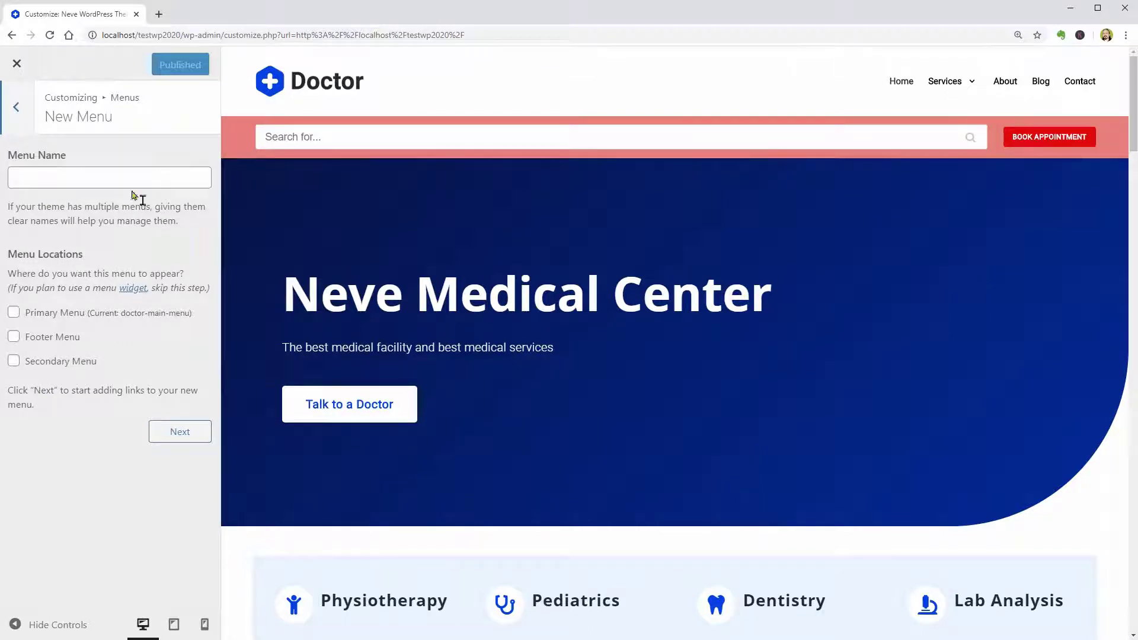
click(17, 110)
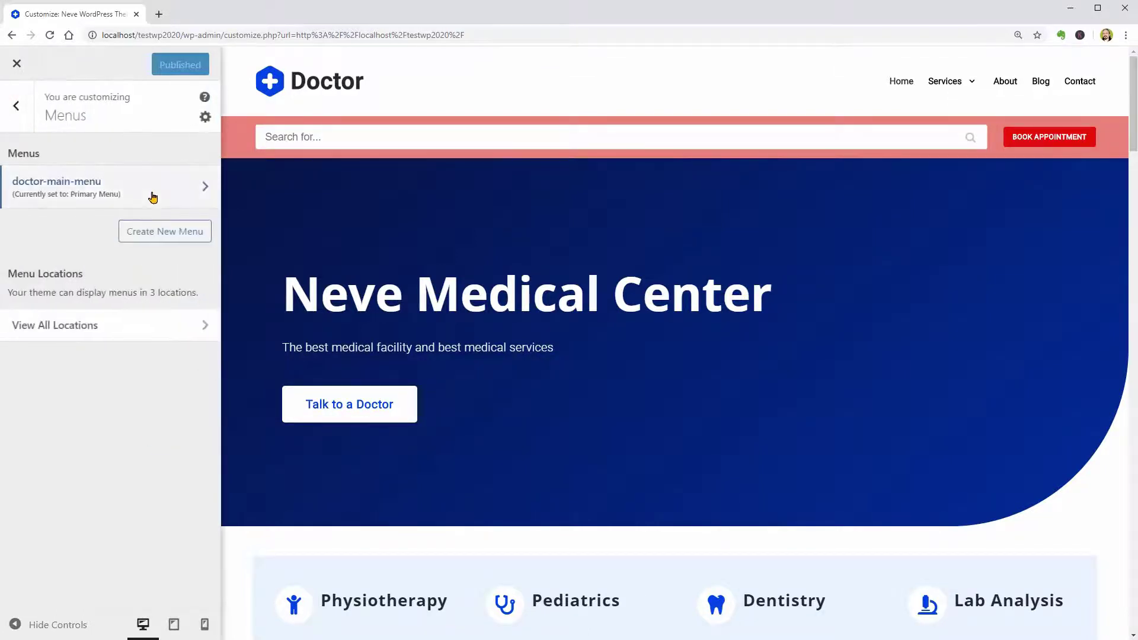
click(150, 190)
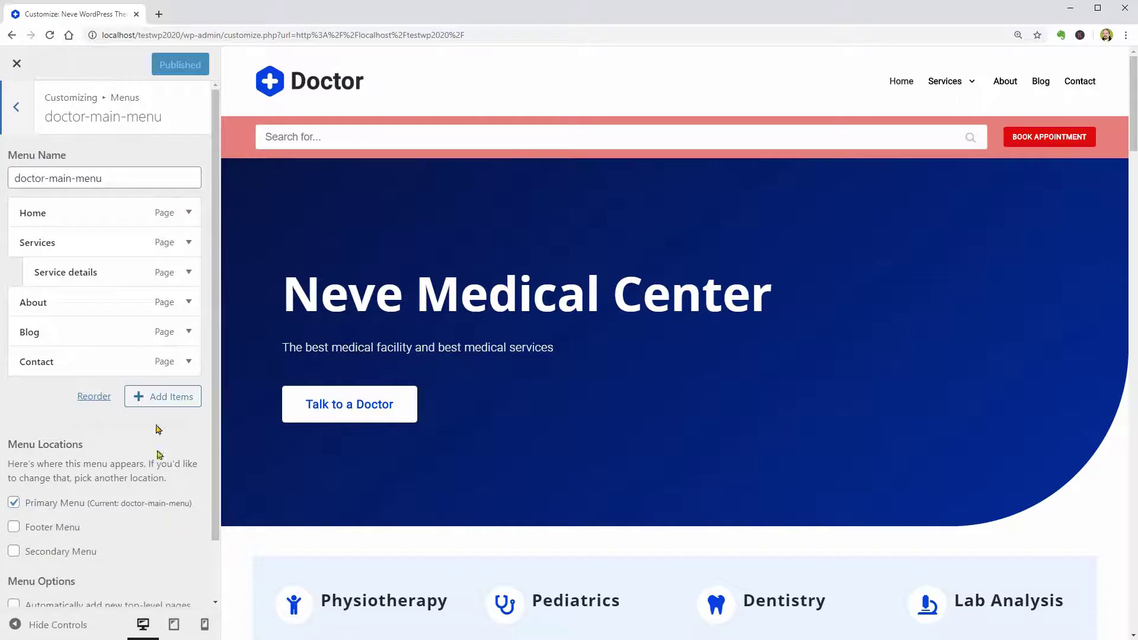
click(15, 110)
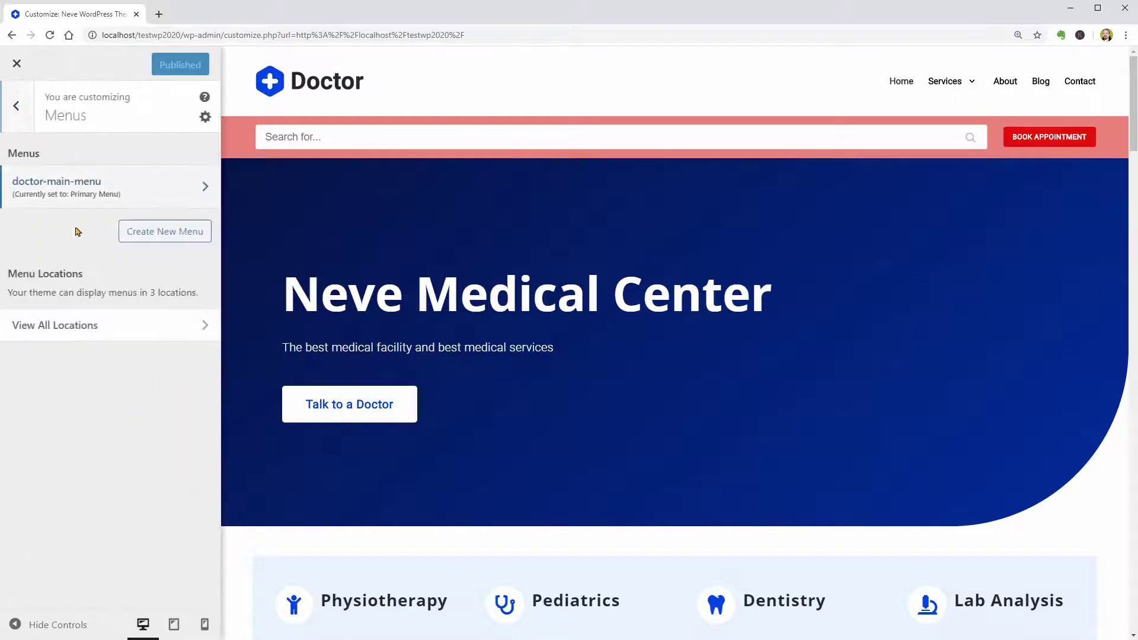
Examine all of the theme's menu locations and the menu choice for the Footer Menu
click(164, 336)
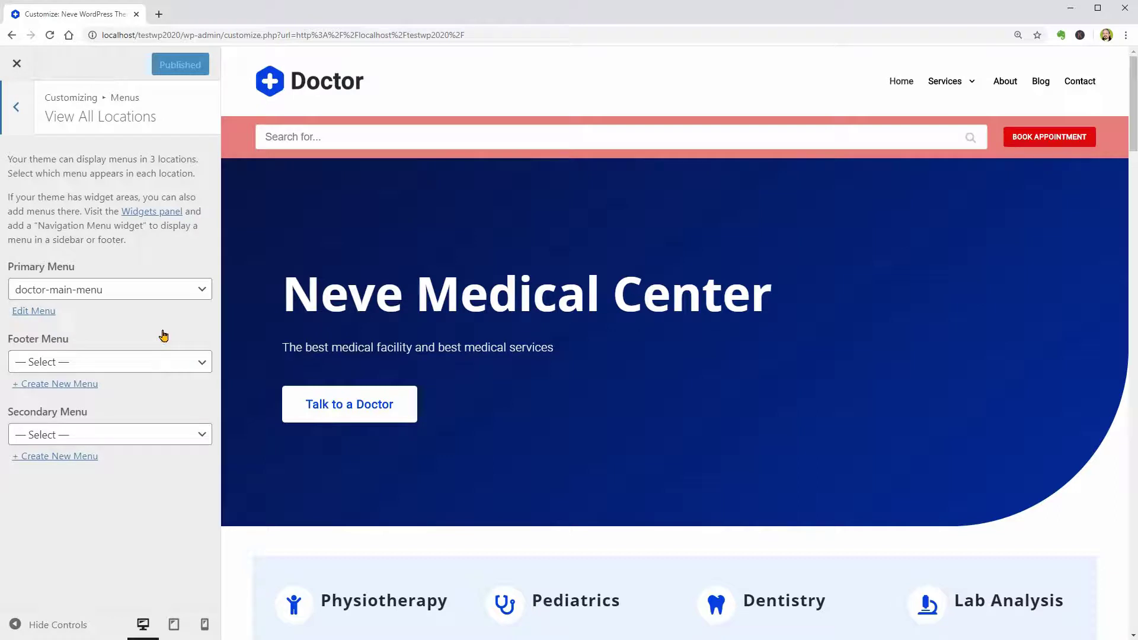
click(155, 363)
click(154, 361)
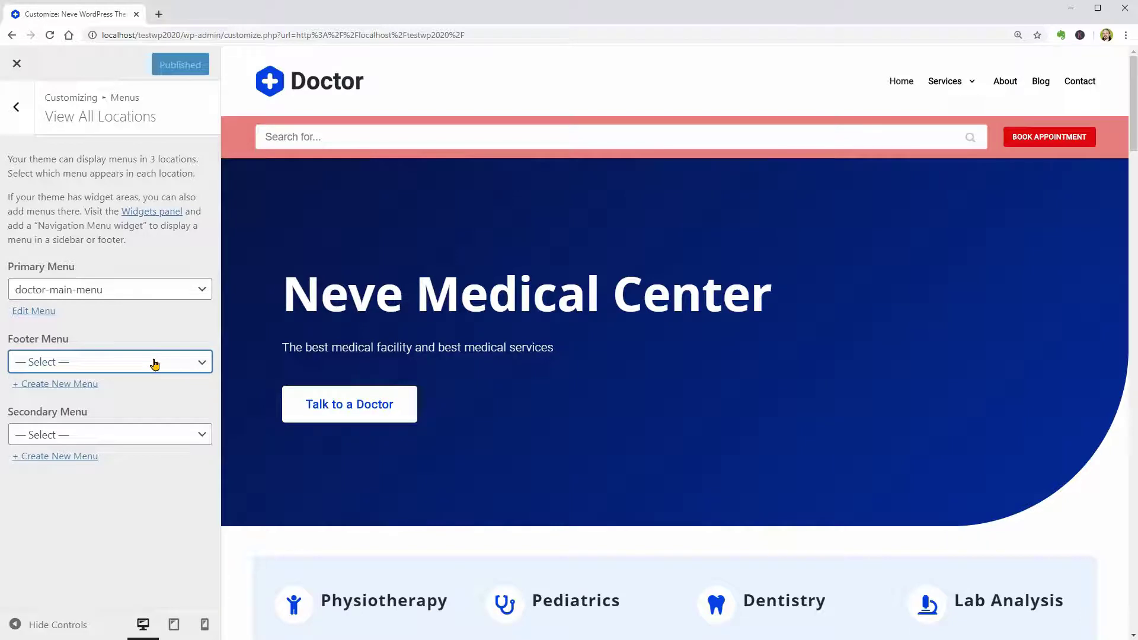
Leave the Customizer for the WordPress dashboard and activate Orbit Fox's Menu Icons module
click(16, 63)
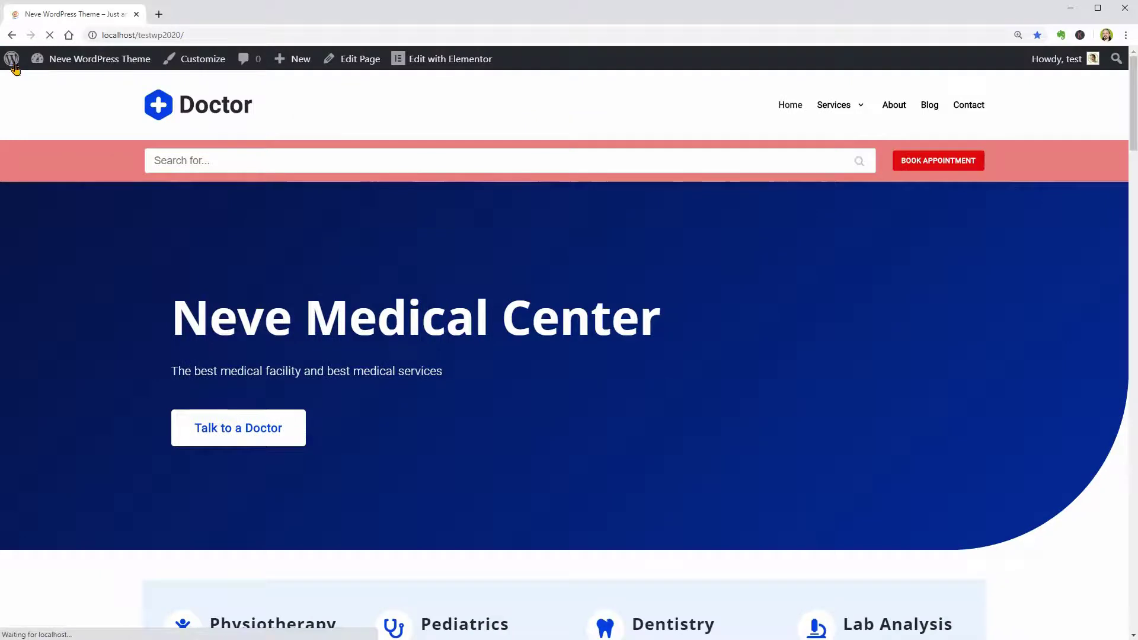
mouse_move(66, 66)
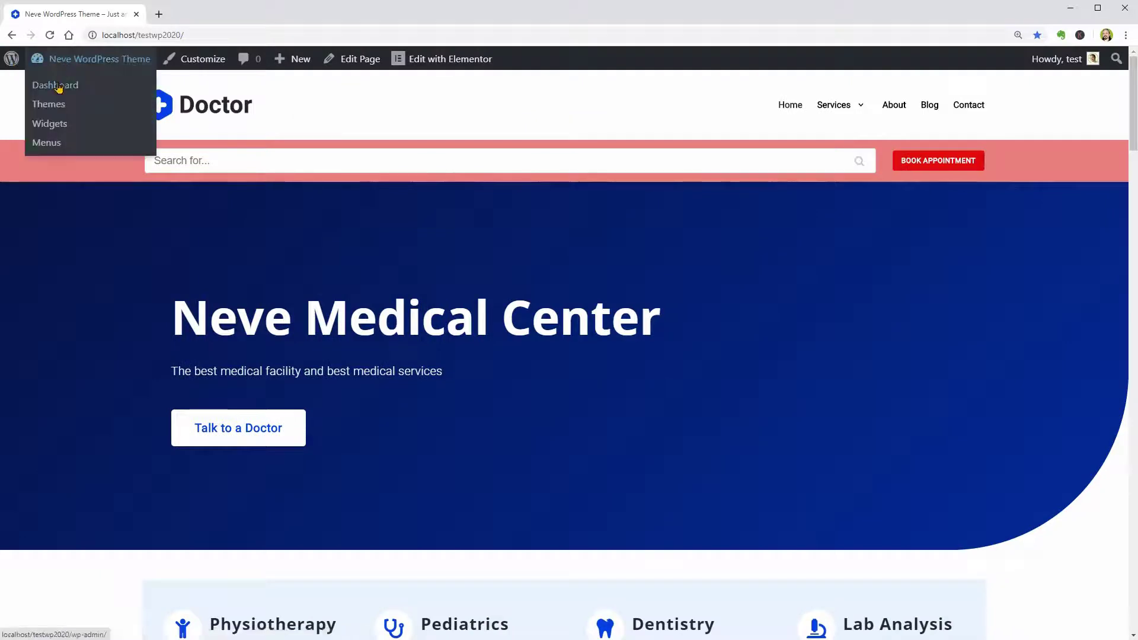
click(59, 86)
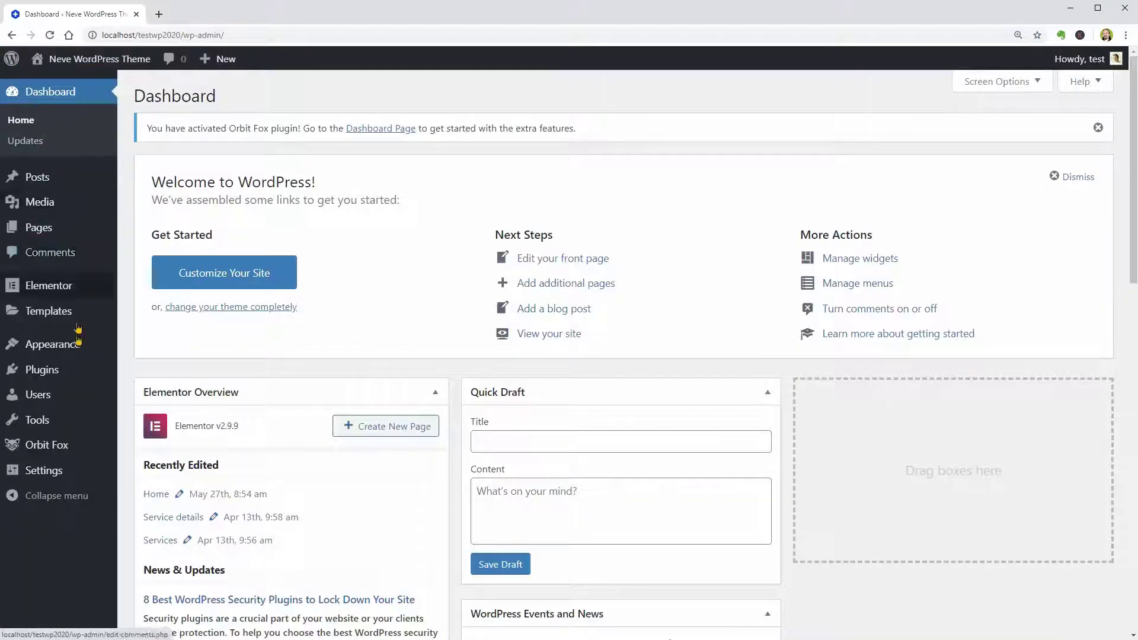
click(90, 456)
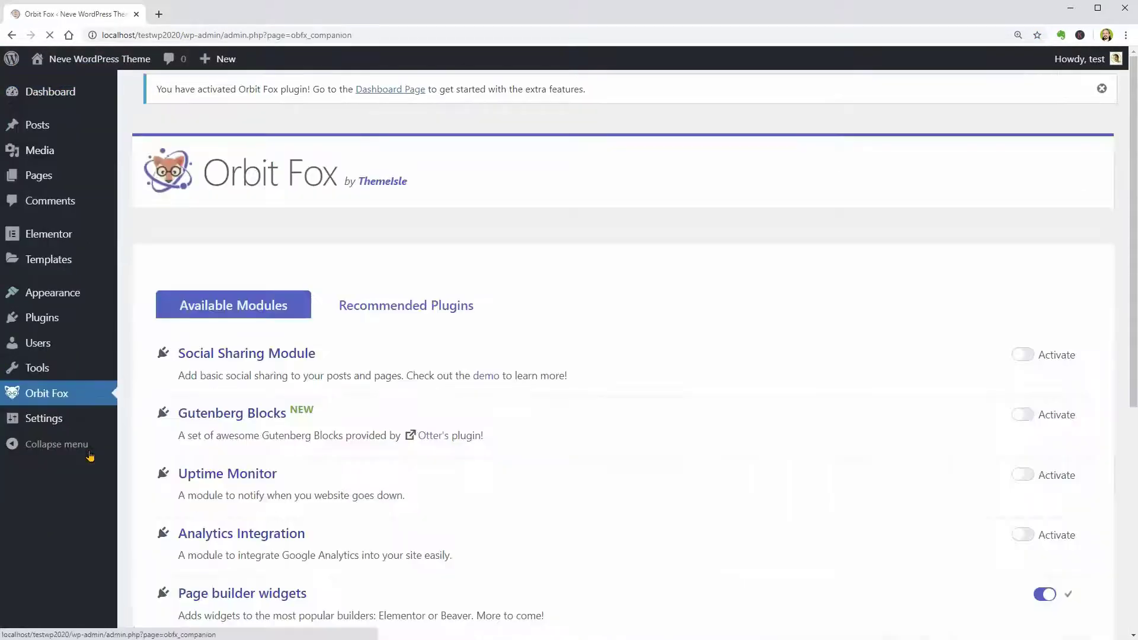
scroll(461, 477, down, 4)
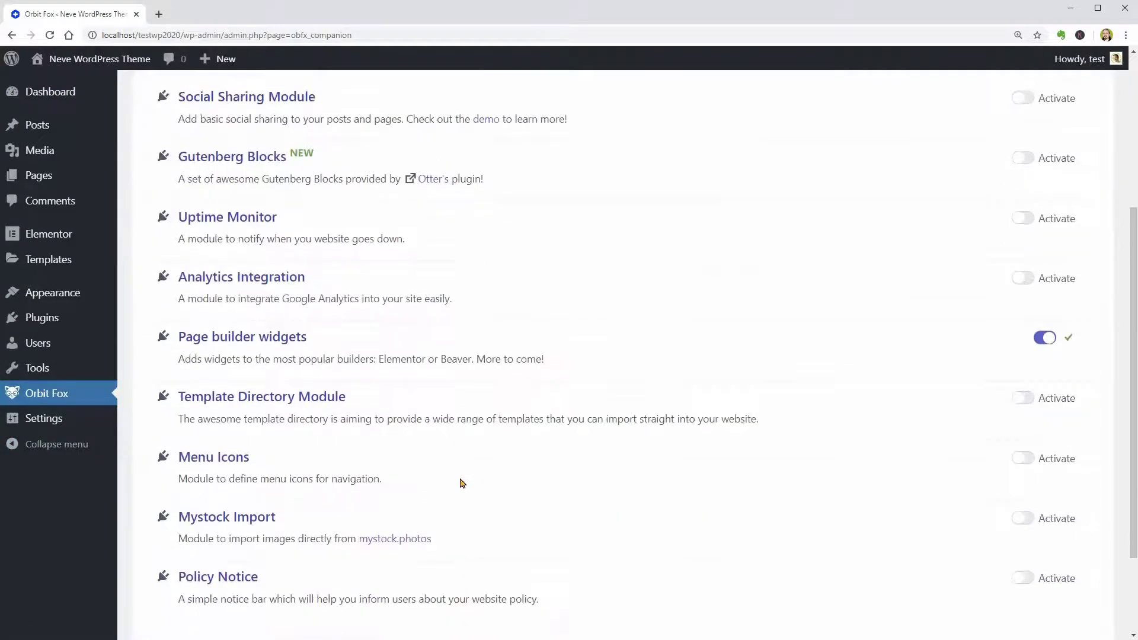
click(1020, 469)
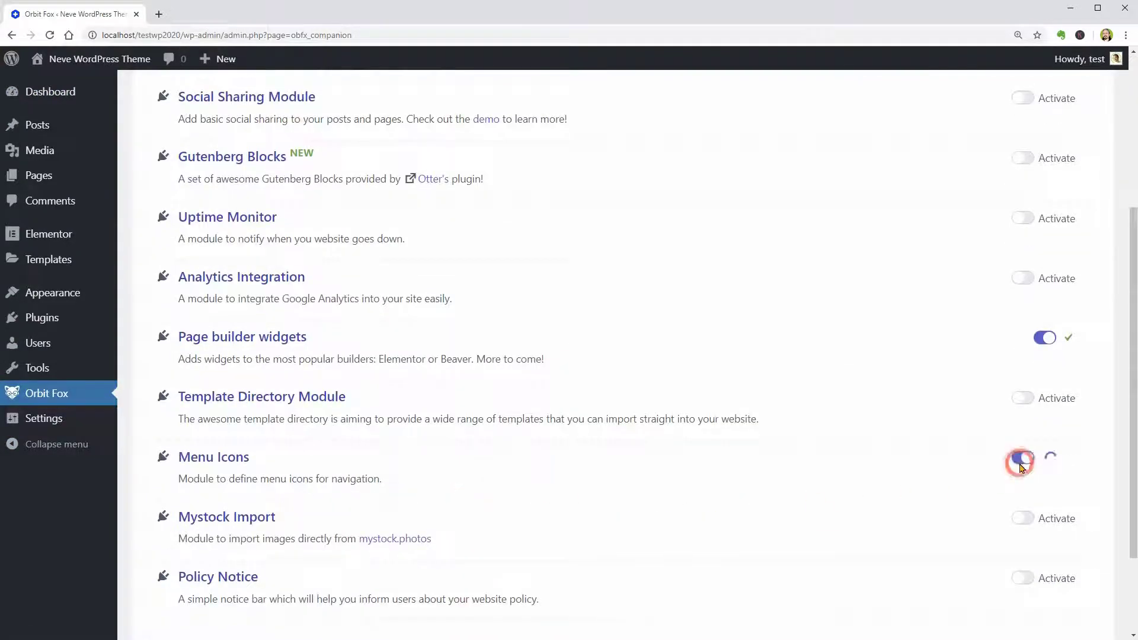
In doctor-main-menu, give Home a house icon and Contact a filled open-envelope icon, and save the menu
mouse_move(60, 299)
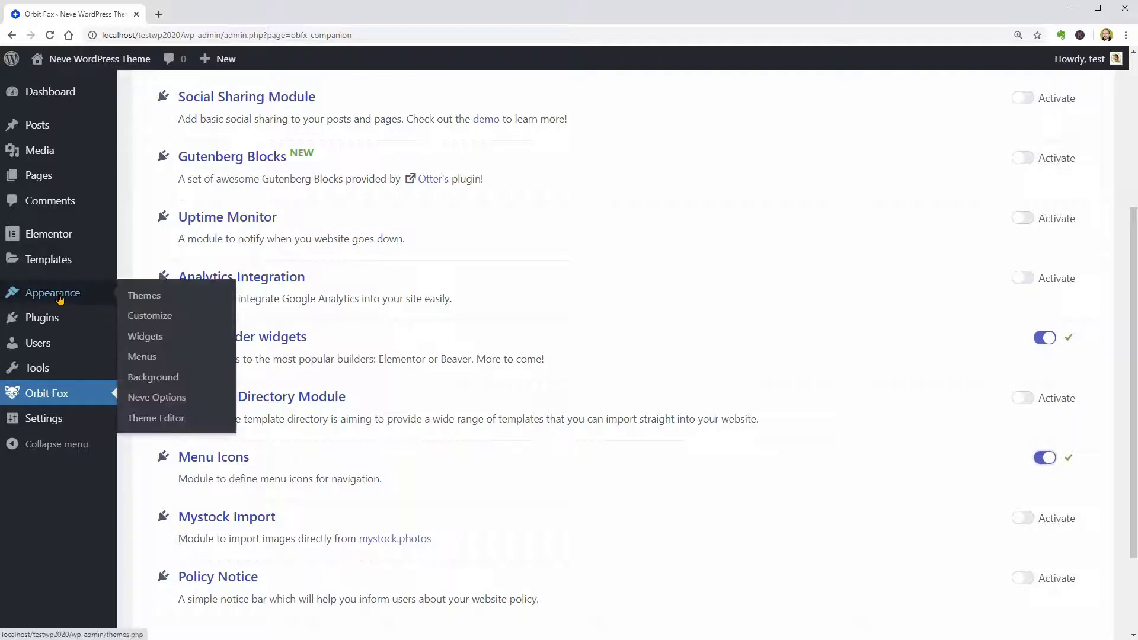
click(139, 358)
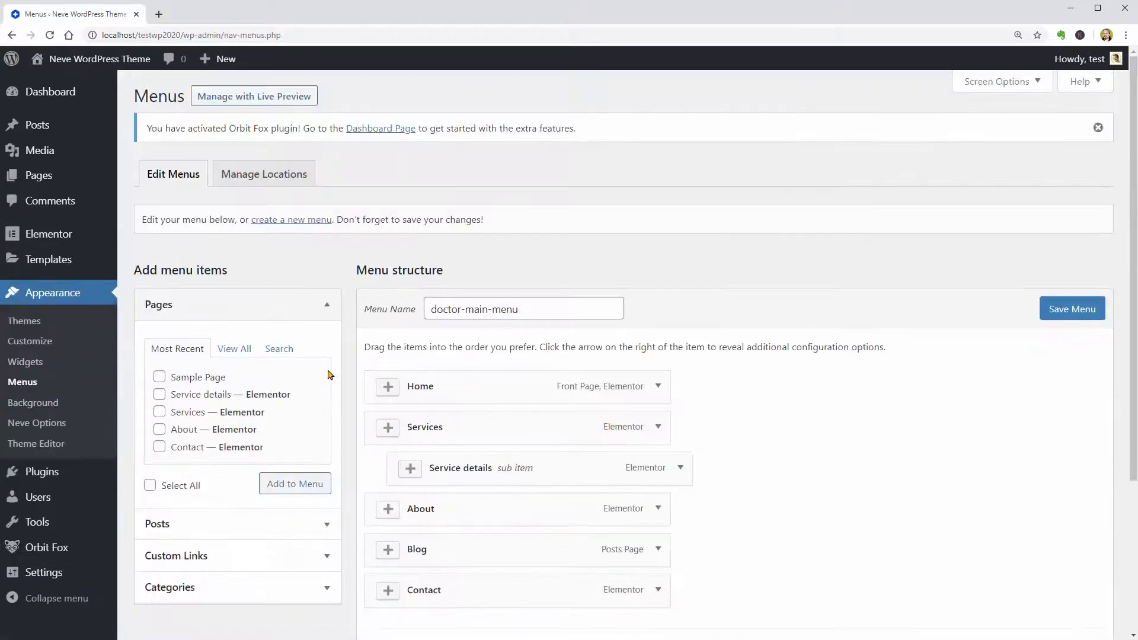
click(388, 388)
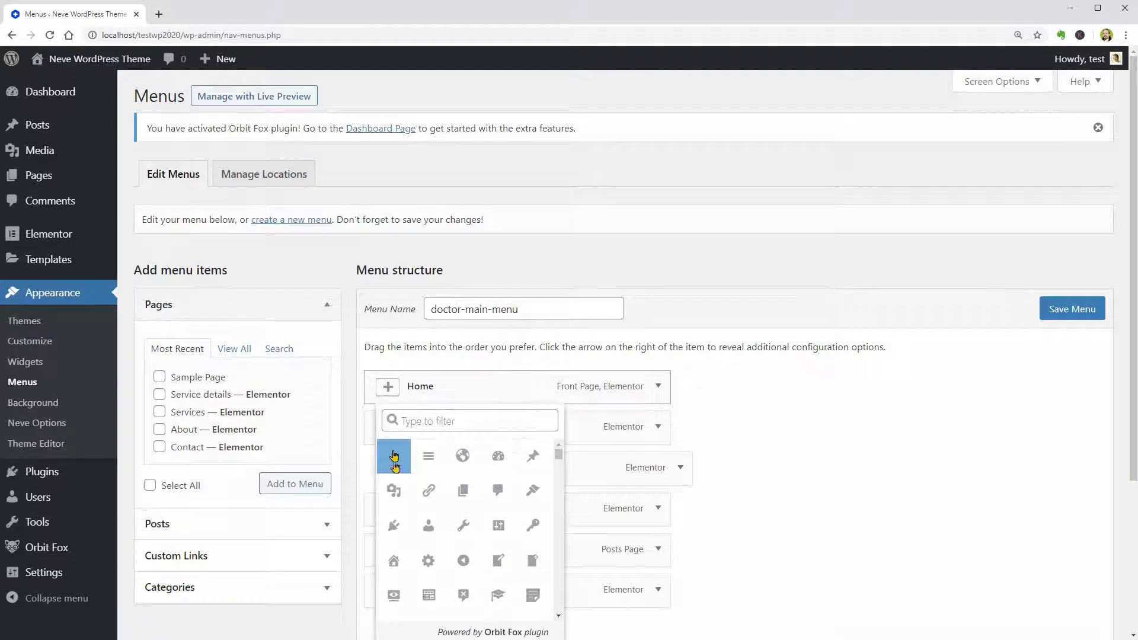
click(393, 561)
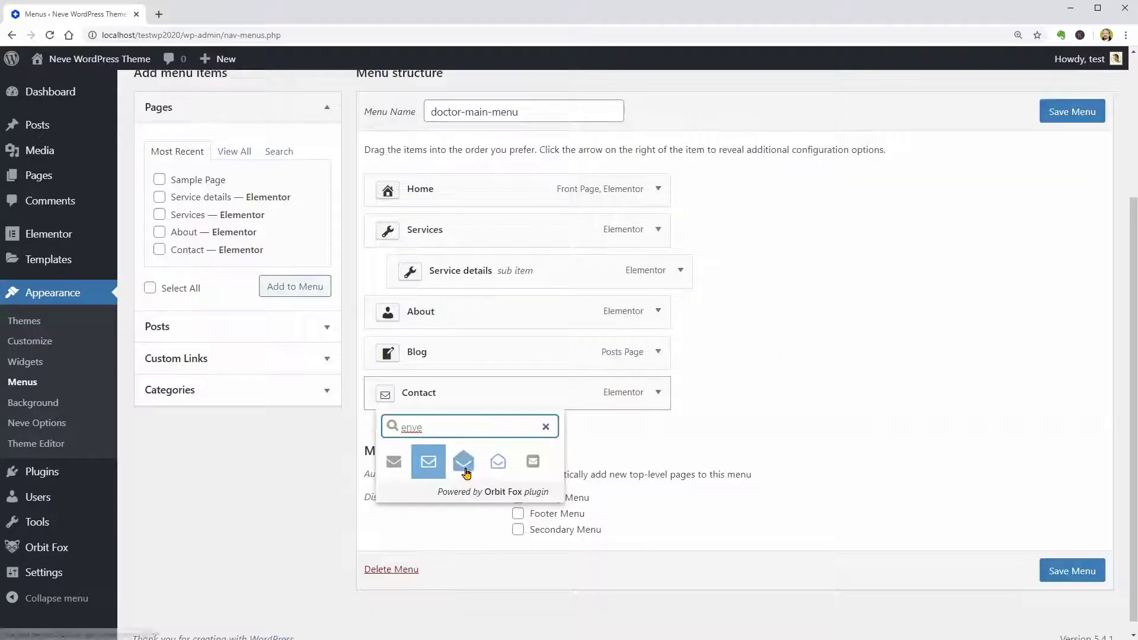
click(464, 463)
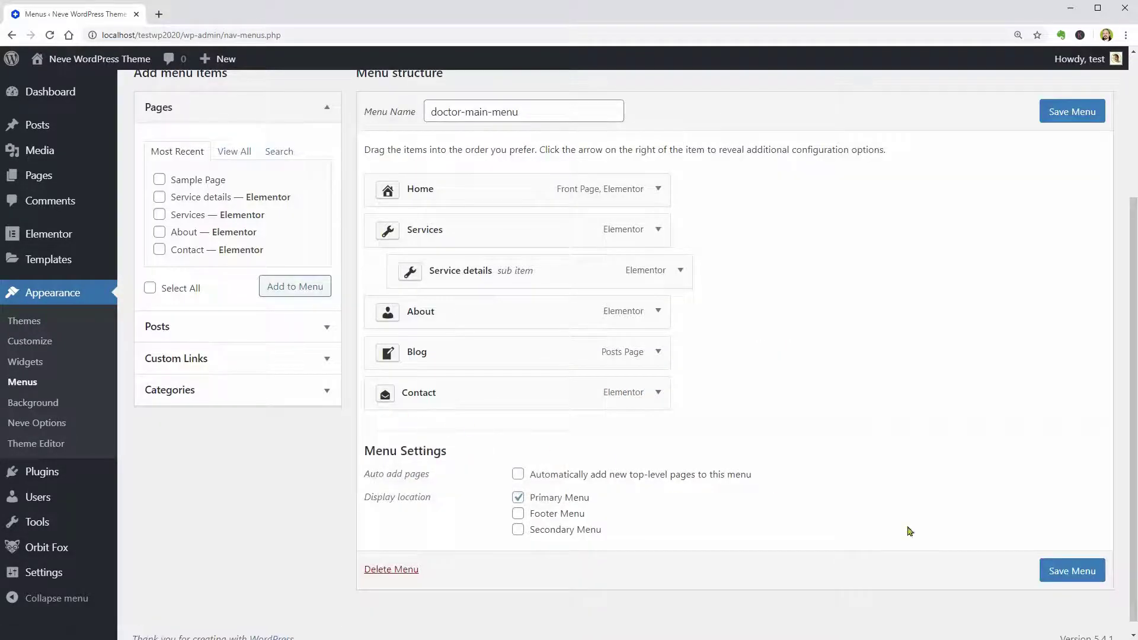
click(1072, 571)
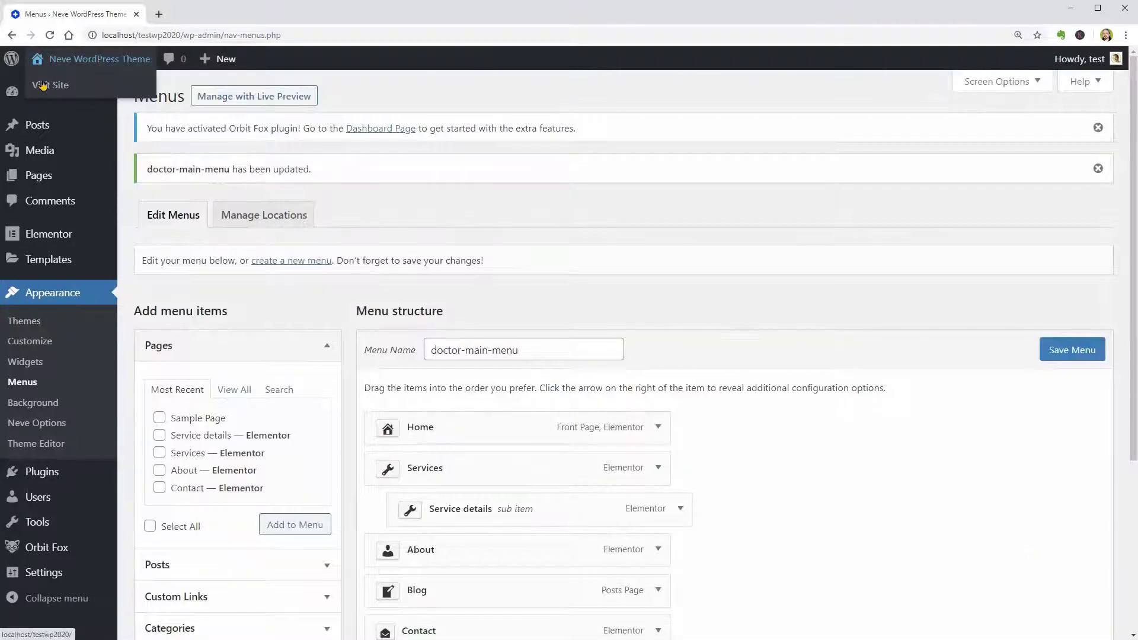
Open the live site in a new browser tab and check the menu icons, the Blog page and Test Blog Post 3
right_click(38, 89)
click(83, 92)
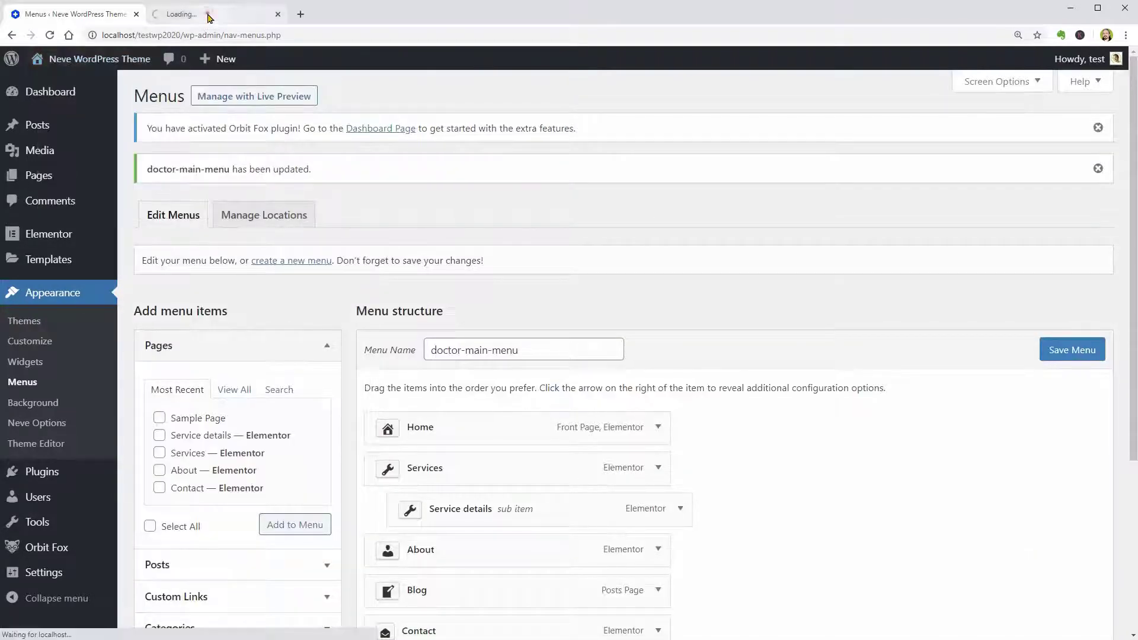
click(207, 14)
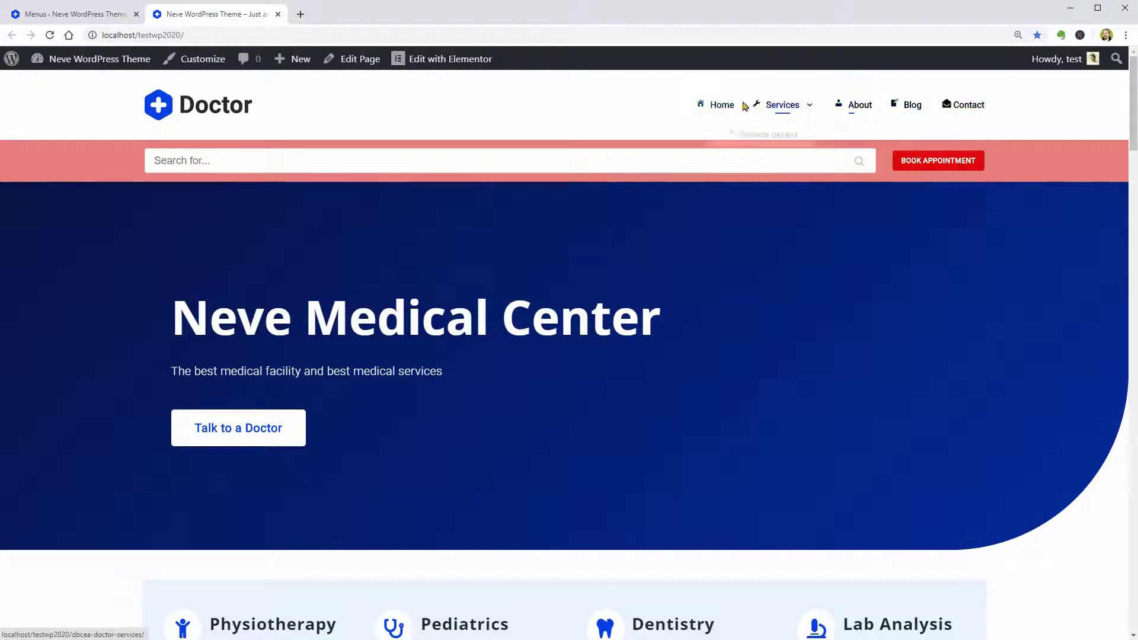
click(914, 111)
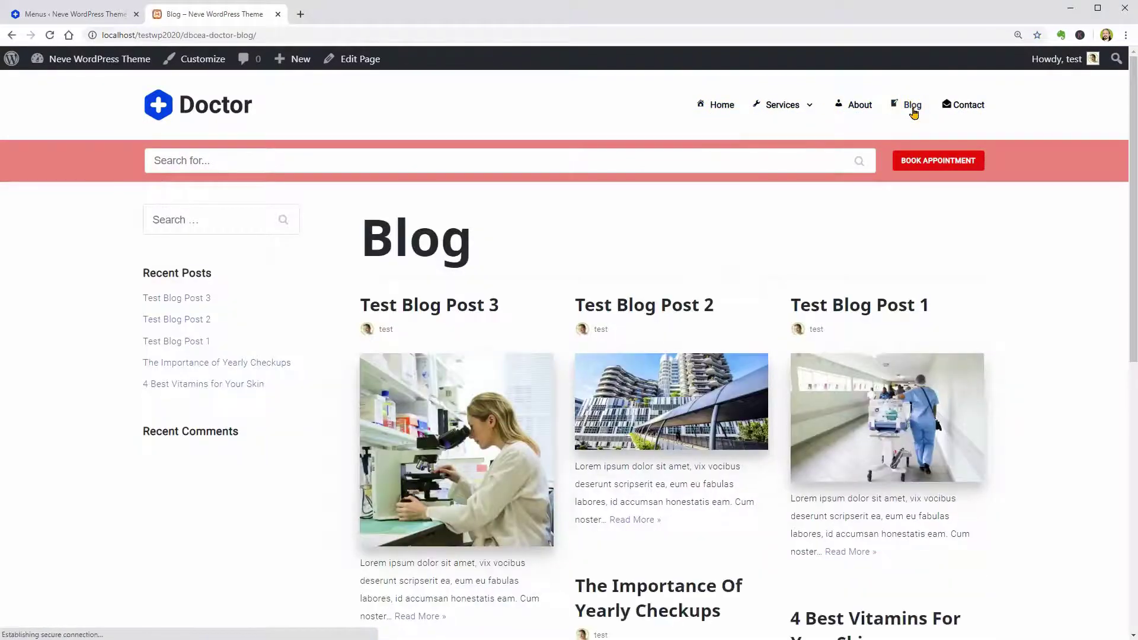
click(432, 308)
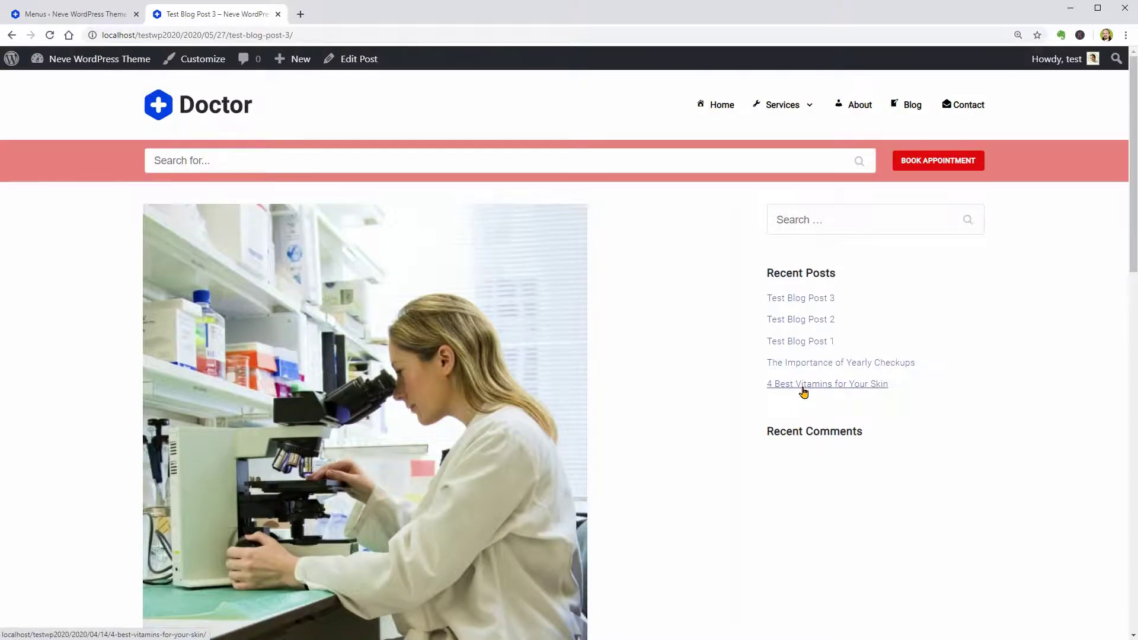
Return to the Customizer's browser tab and remove the Search widget from the Sidebar widget area
click(111, 15)
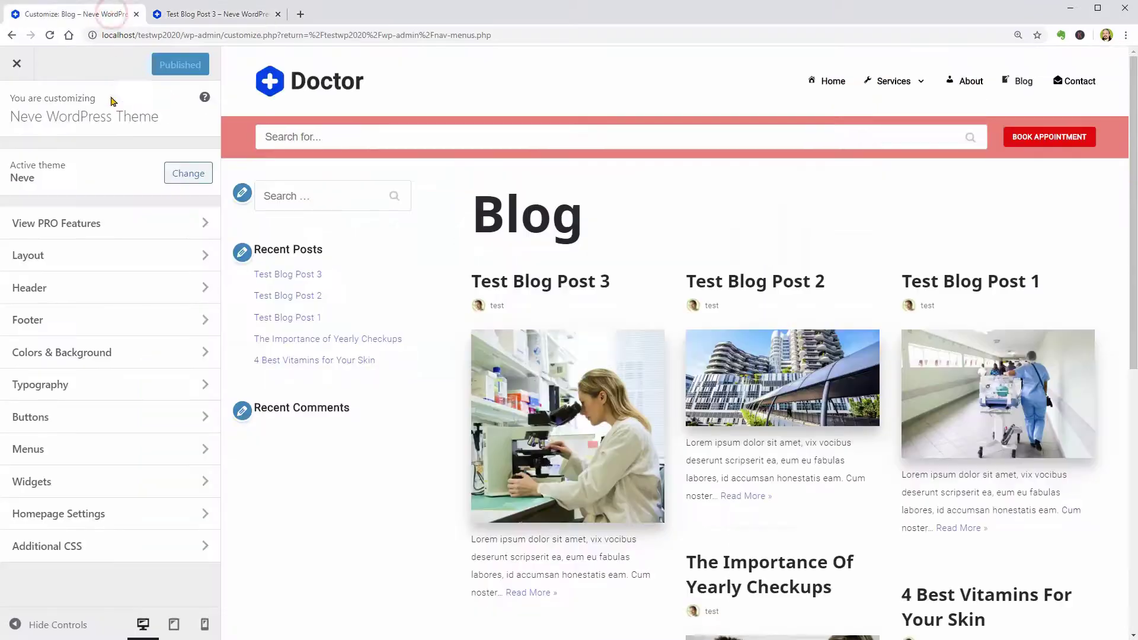
click(121, 482)
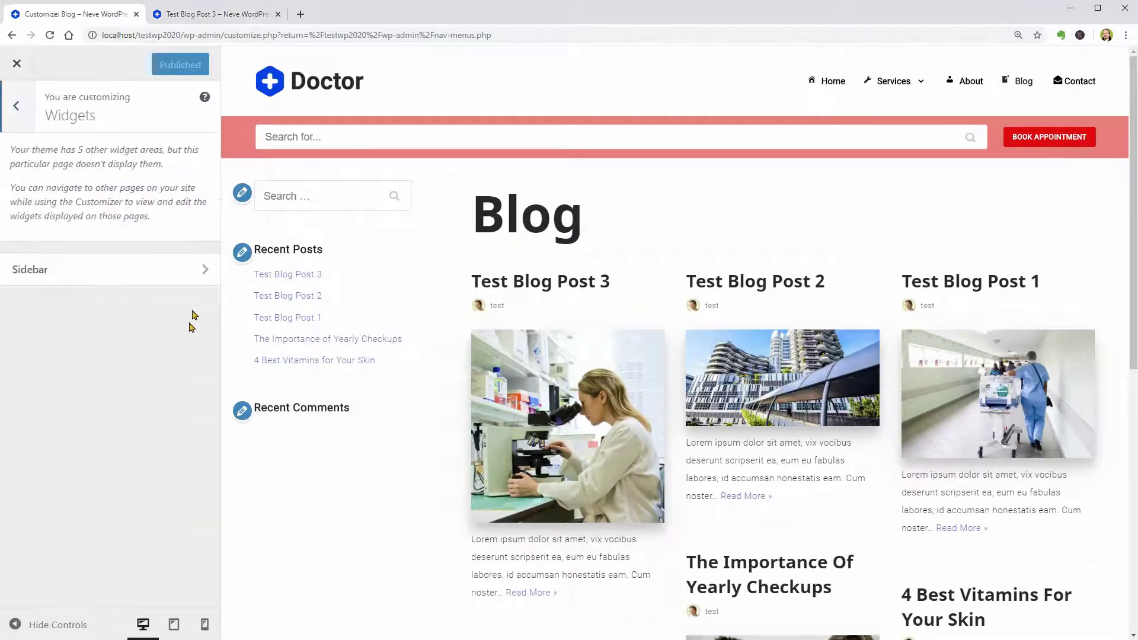
click(195, 270)
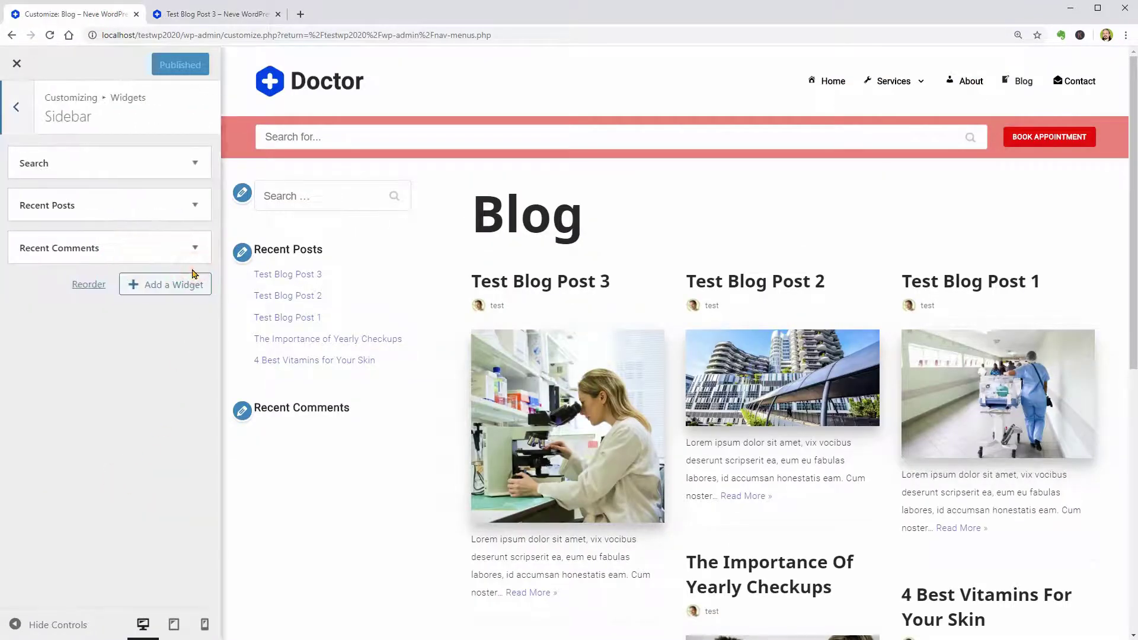
click(197, 166)
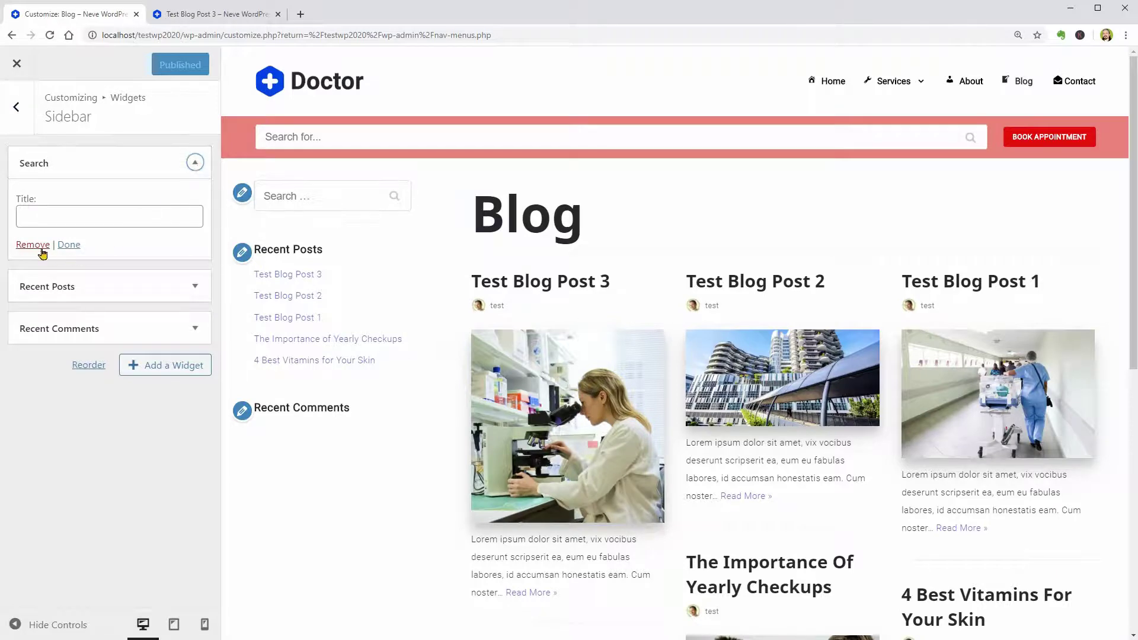
click(32, 245)
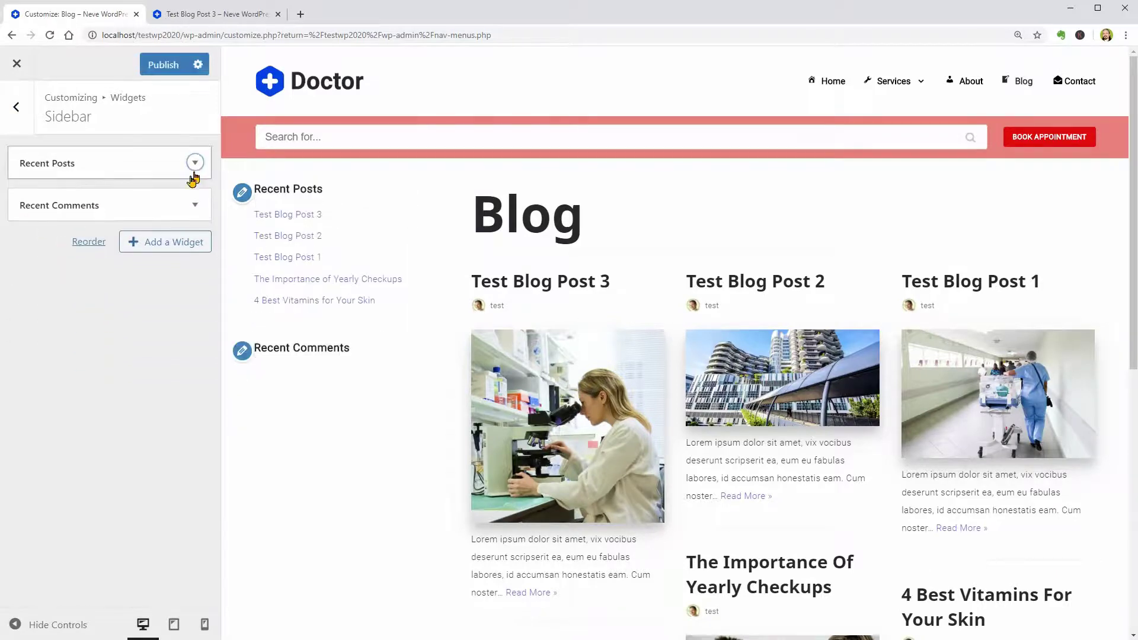
Add a Calendar widget to the Sidebar widget area and check it in the blog preview
click(169, 244)
scroll(437, 158, down, 3)
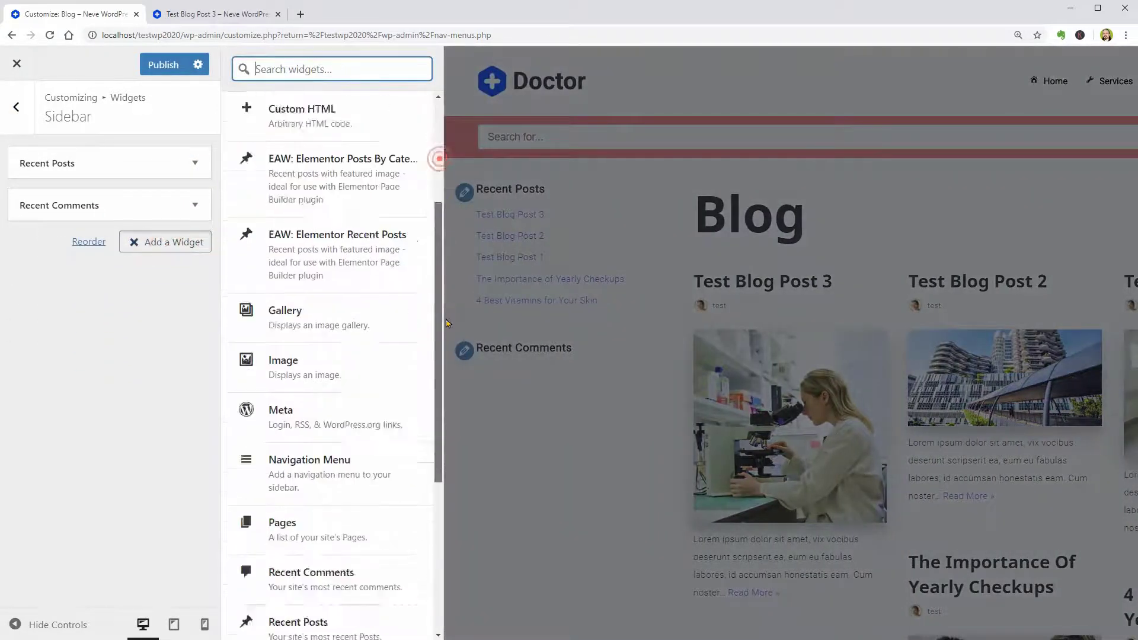
scroll(434, 157, up, 3)
click(306, 208)
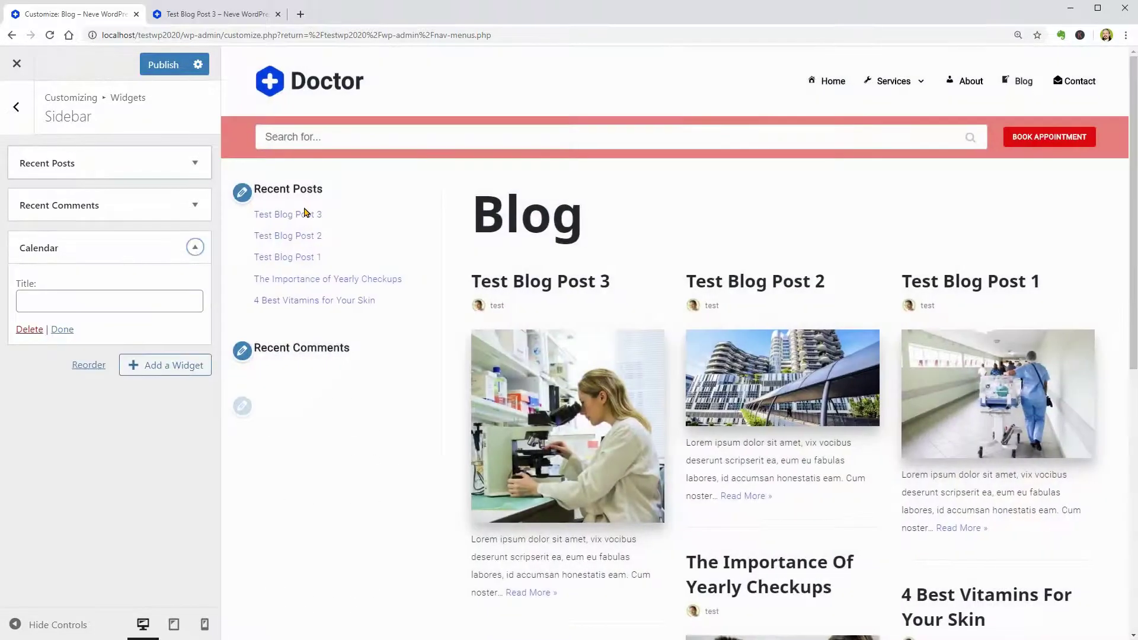
scroll(348, 492, down, 2)
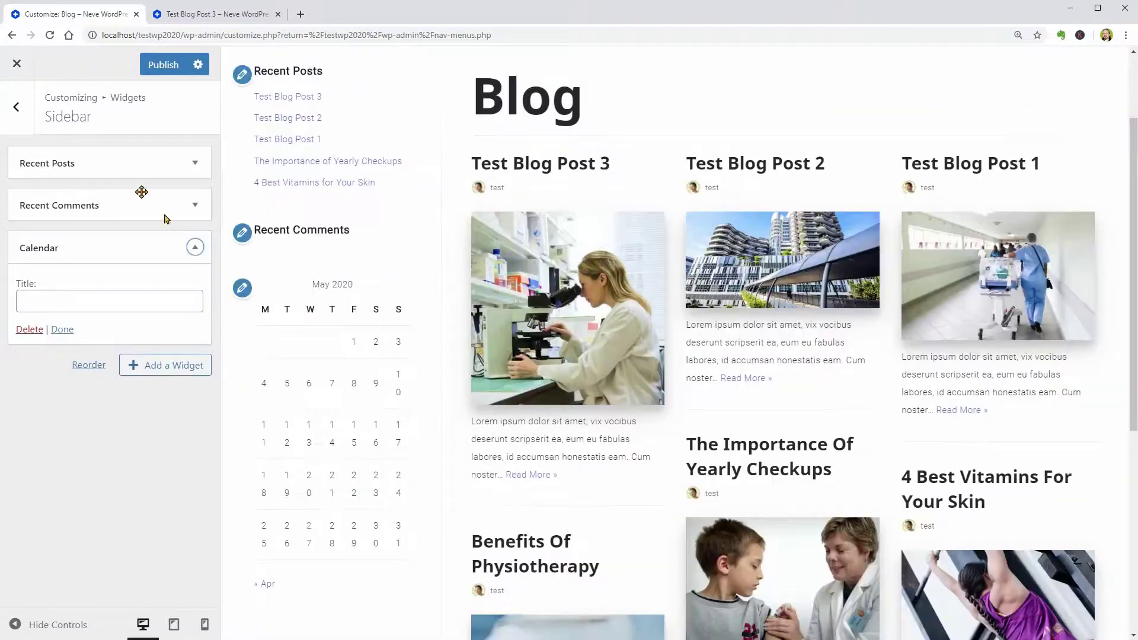
Examine the Homepage Settings choices for Homepage and Posts page, and try the latest-posts display before returning to a static page
click(16, 108)
click(18, 111)
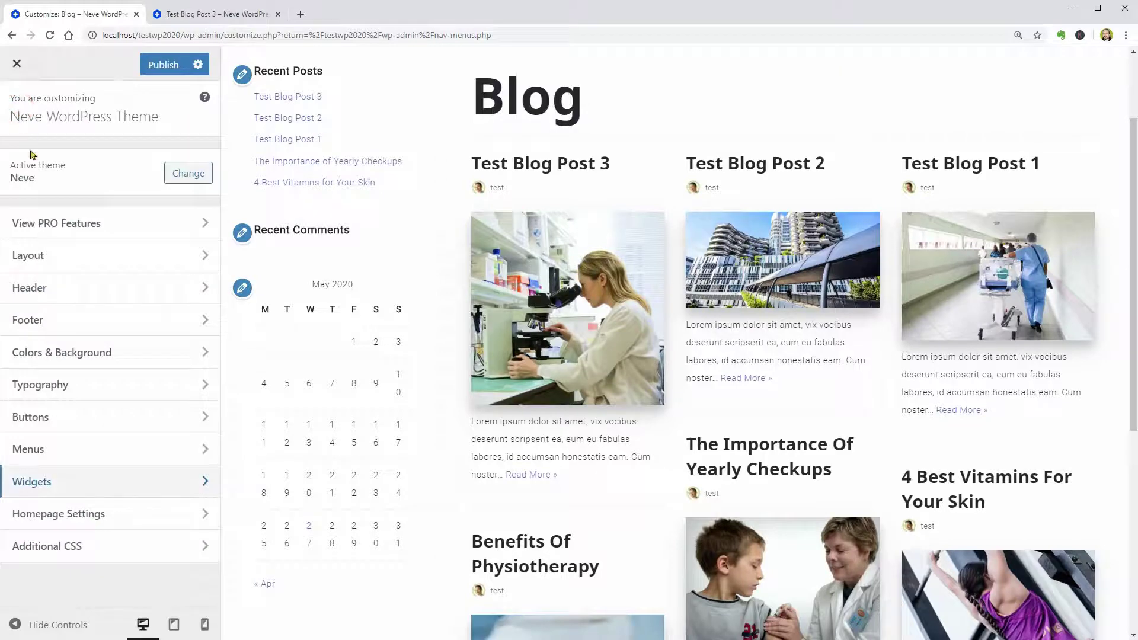
click(183, 516)
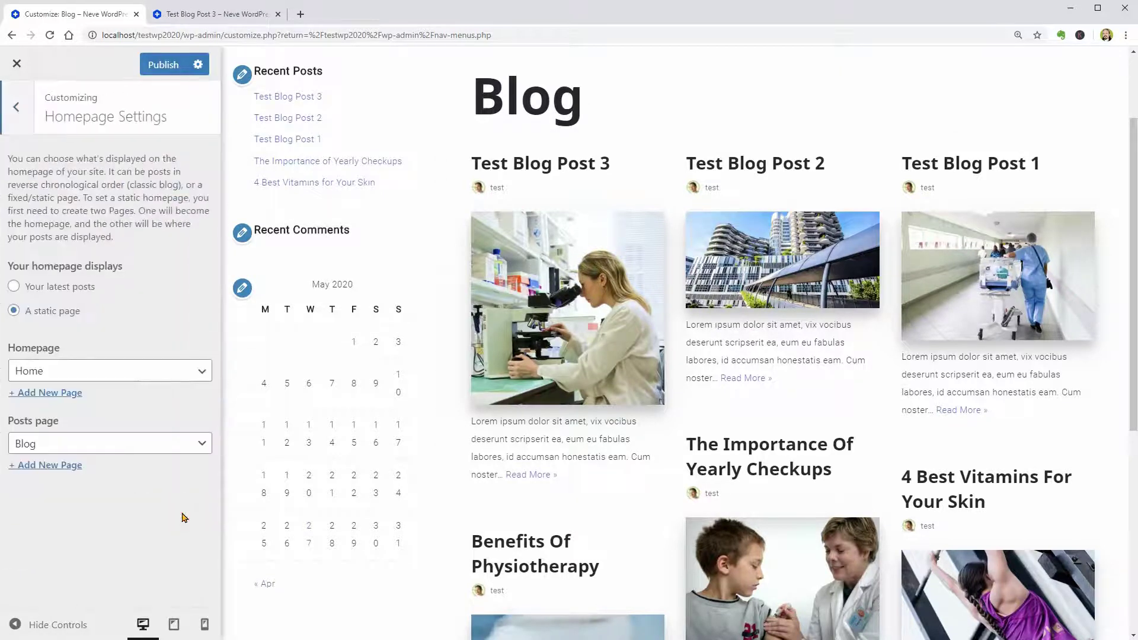
click(171, 379)
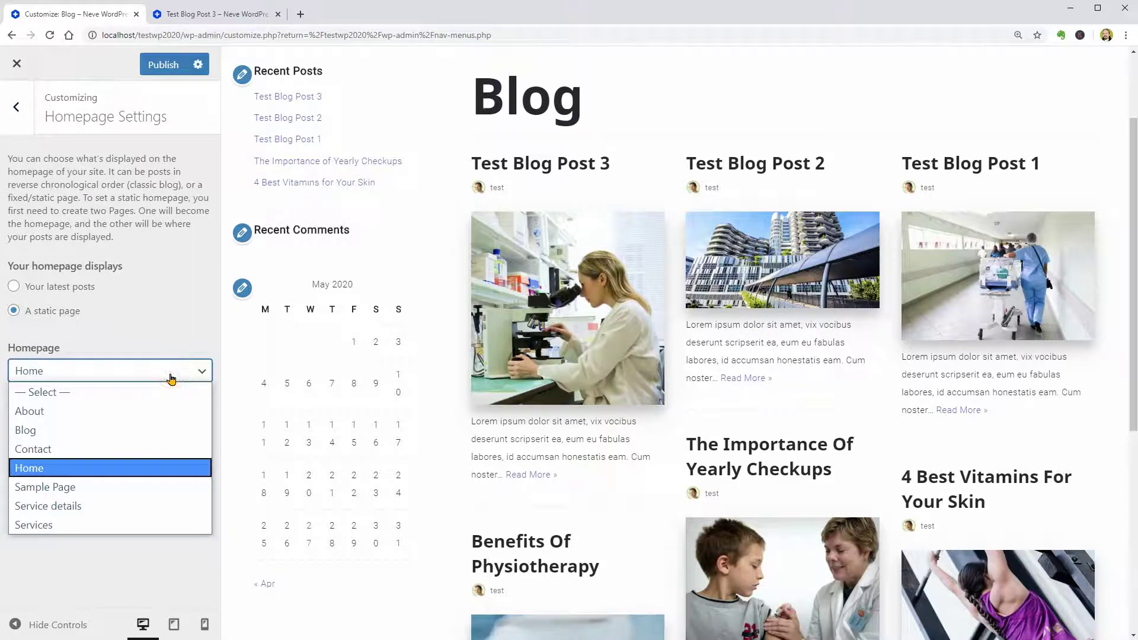
click(171, 380)
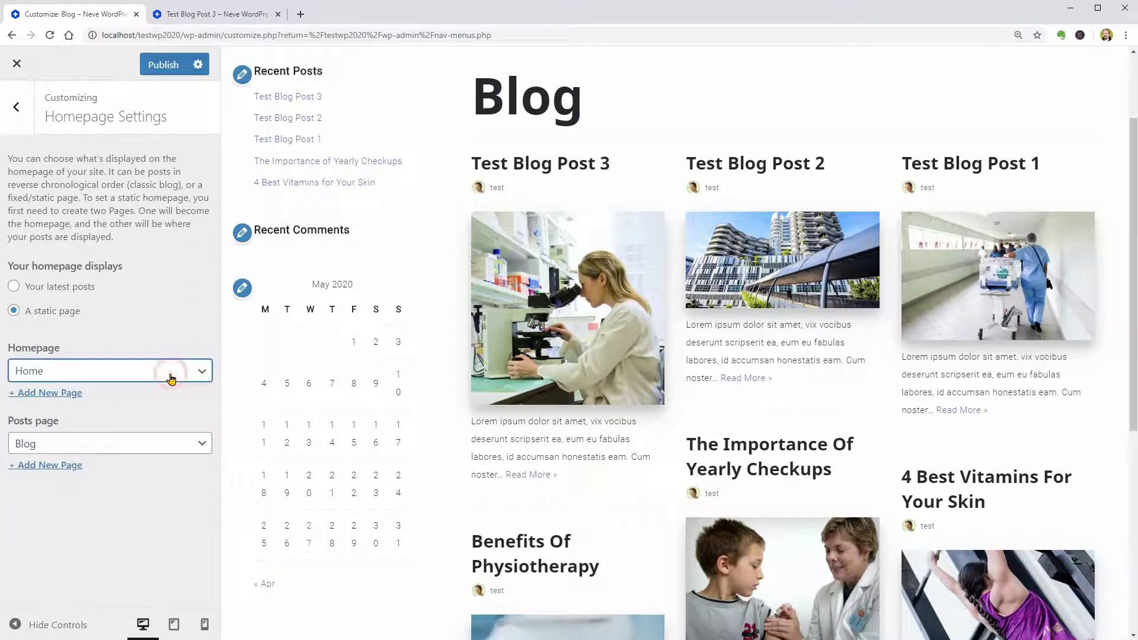
click(166, 446)
click(166, 446)
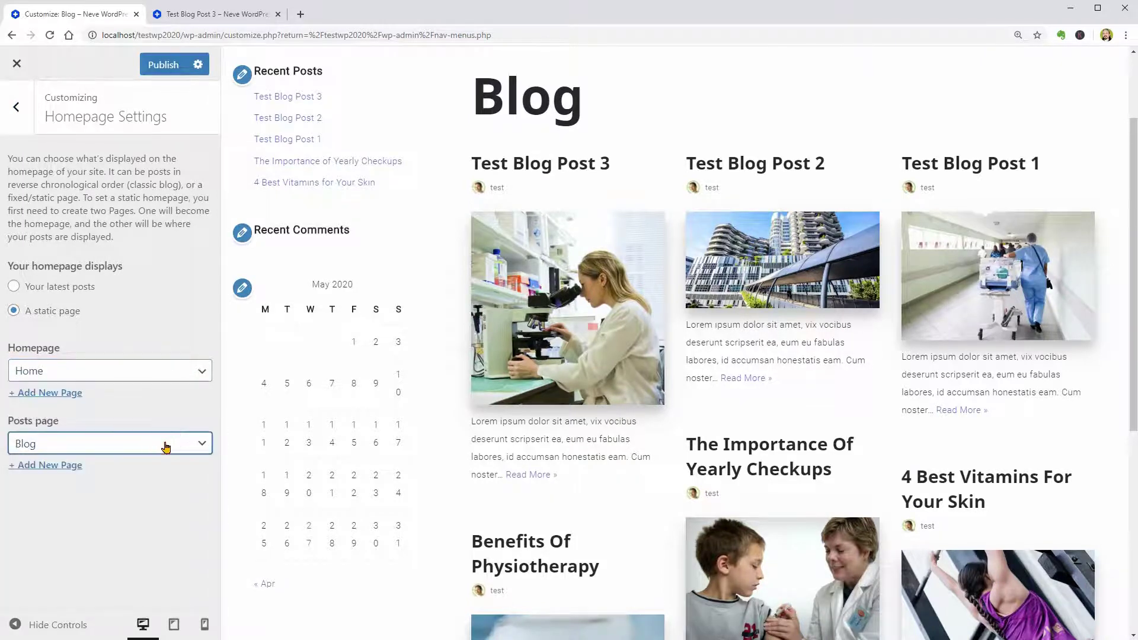
click(12, 288)
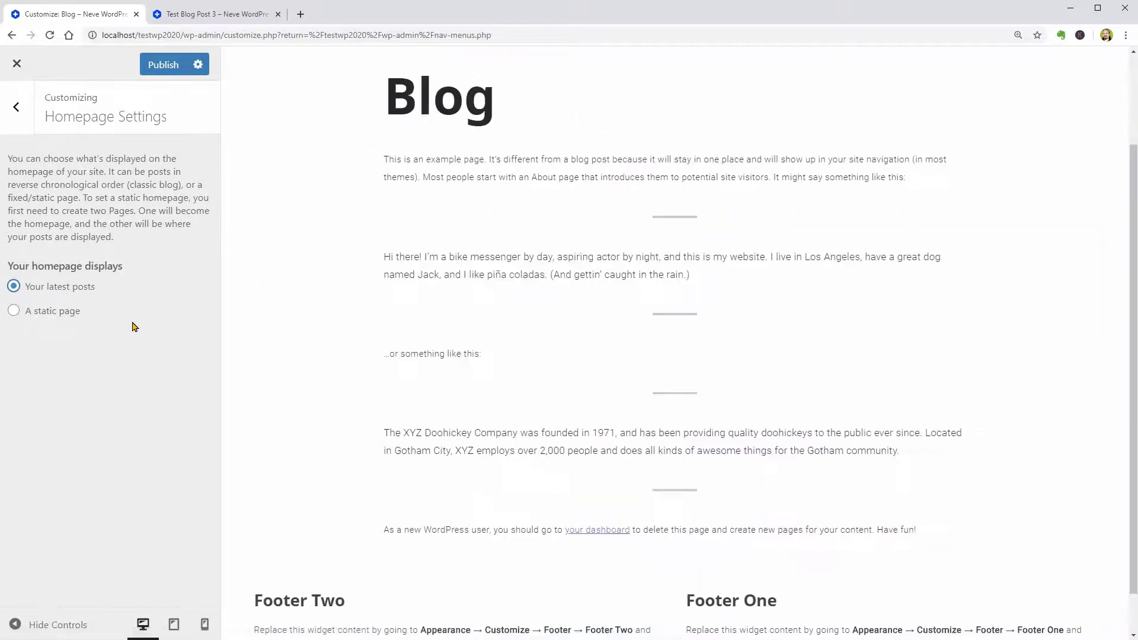
click(47, 311)
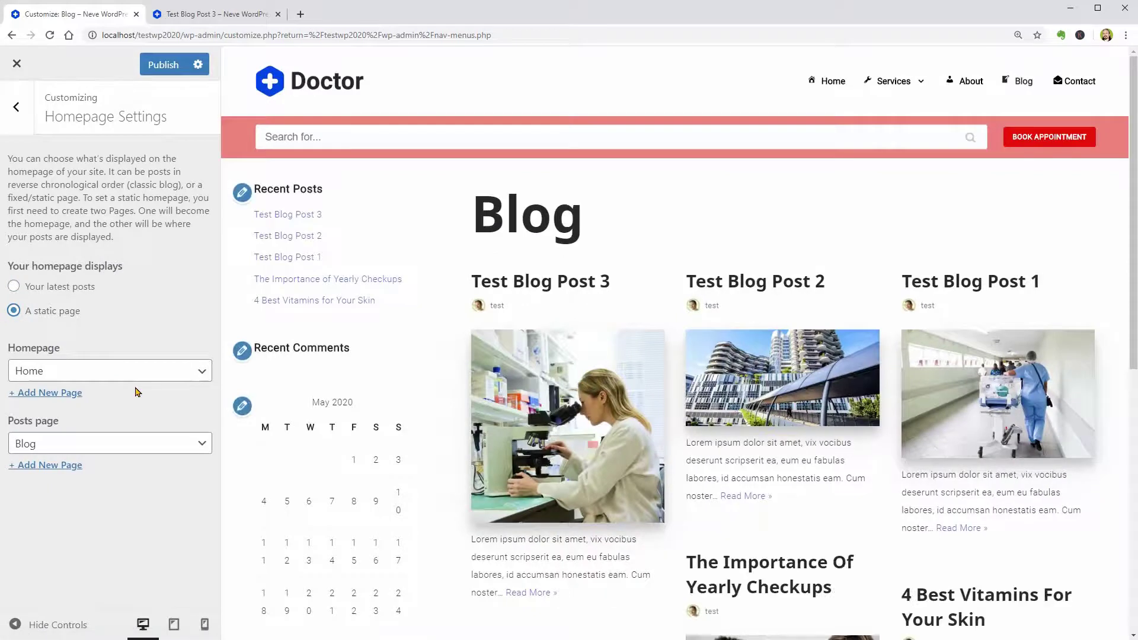
In Additional CSS, dismiss the help text and enter {} on the first line of the code editor
click(18, 116)
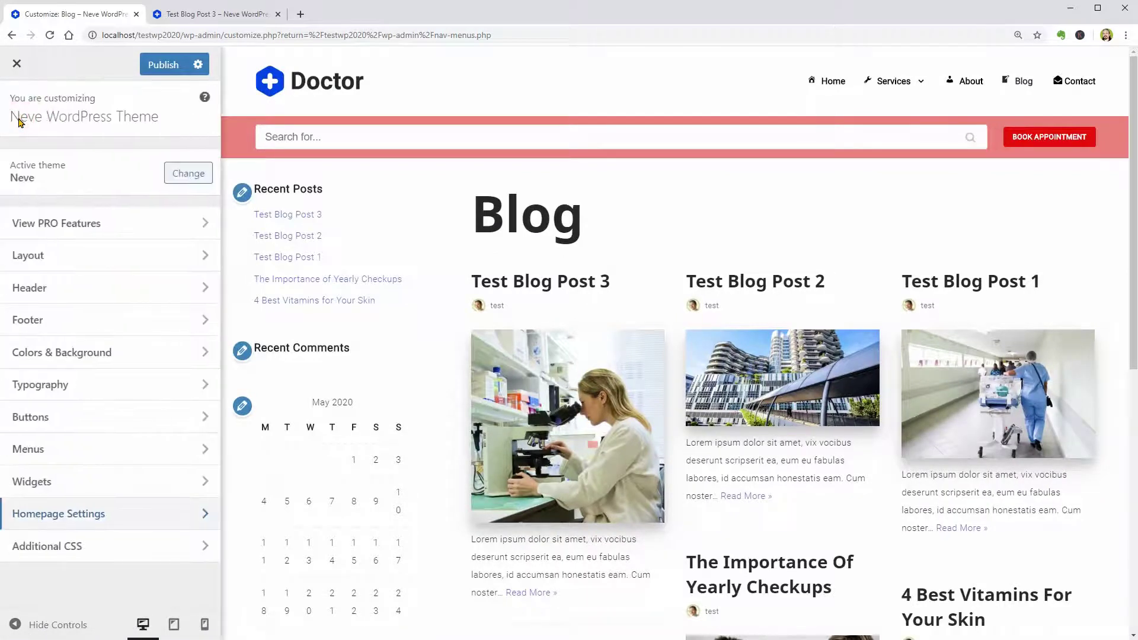
click(198, 552)
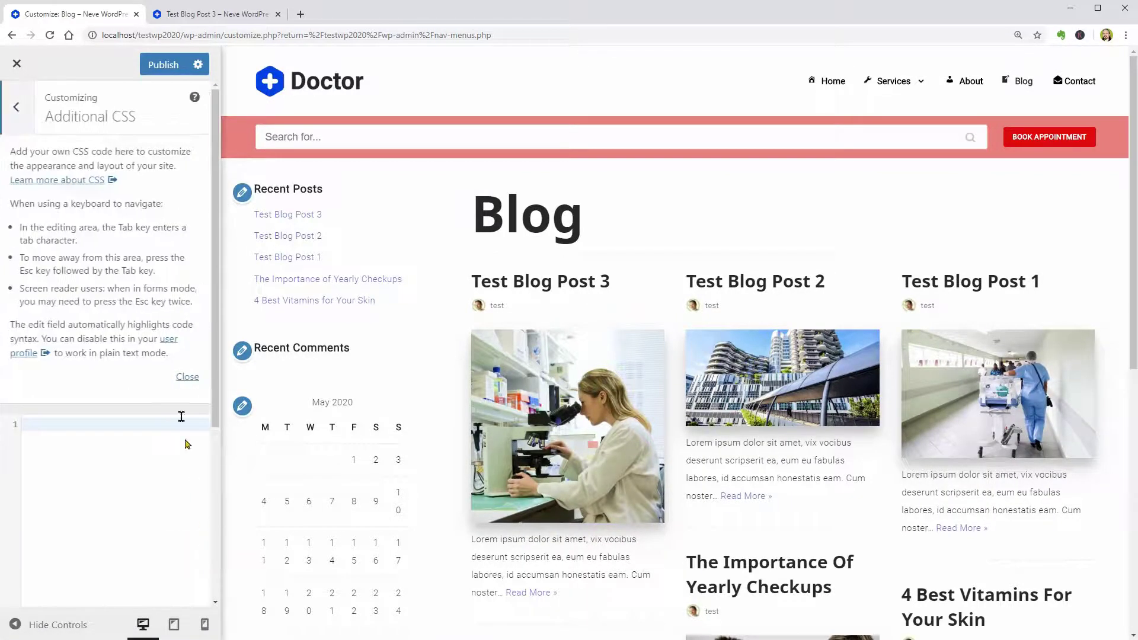
click(189, 383)
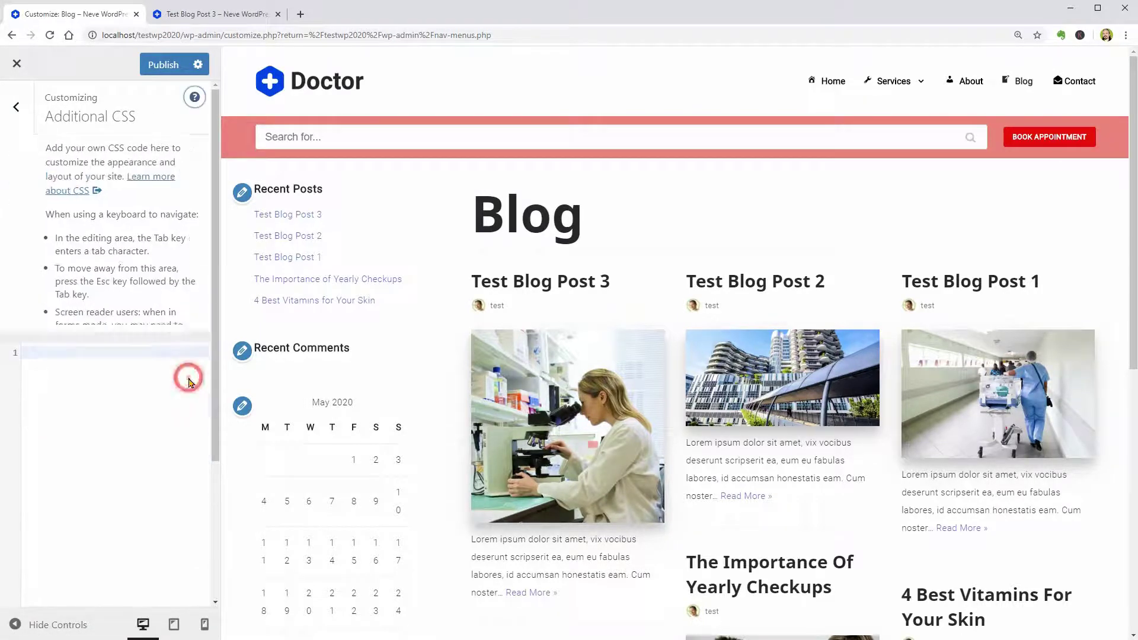
click(64, 162)
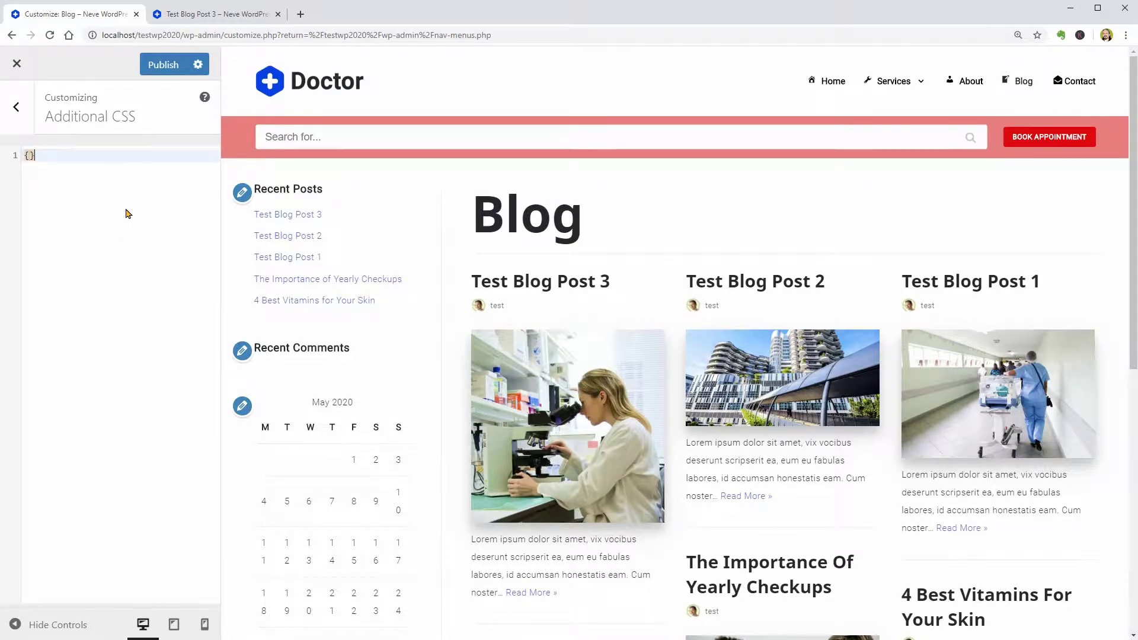
click(16, 116)
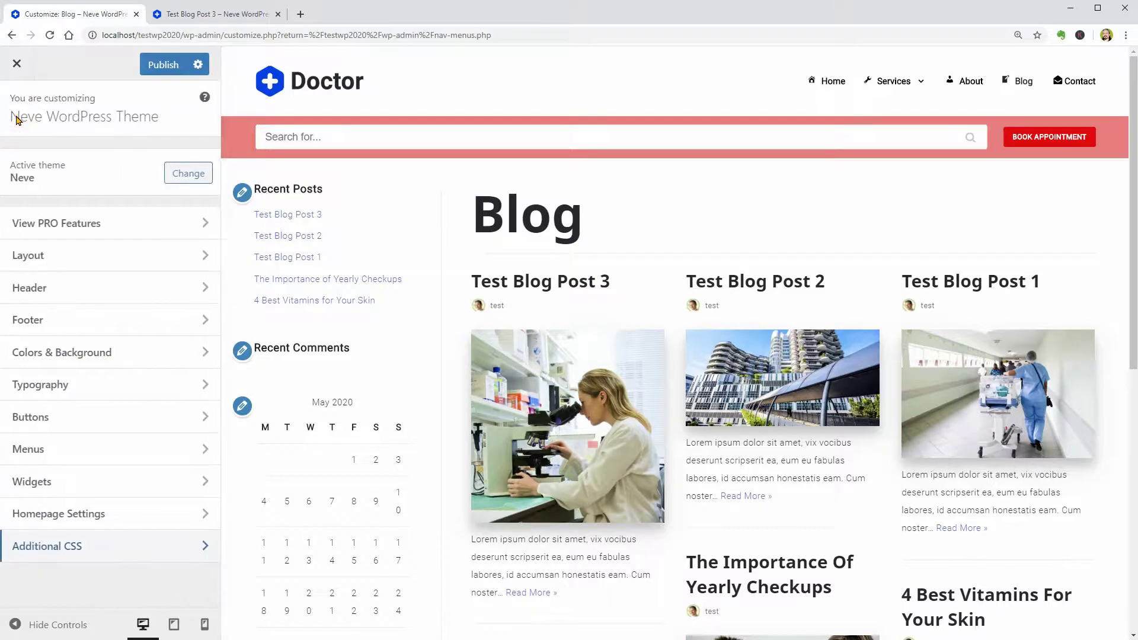
Preview the Home page, close the live site's browser tab, publish the changes and exit the Customizer
click(833, 81)
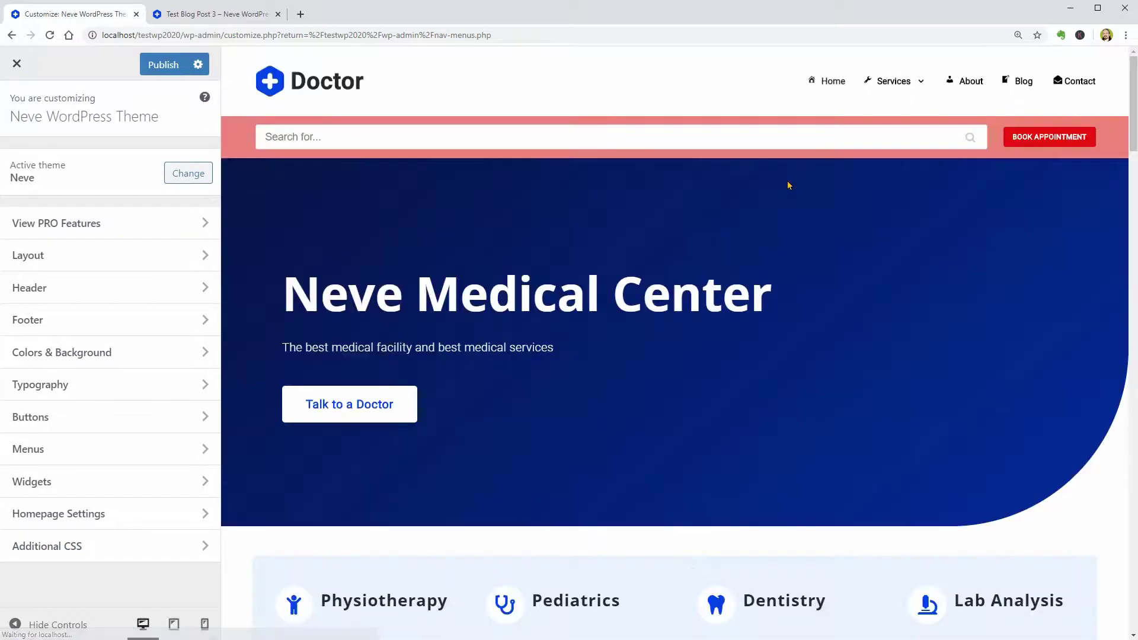
click(278, 14)
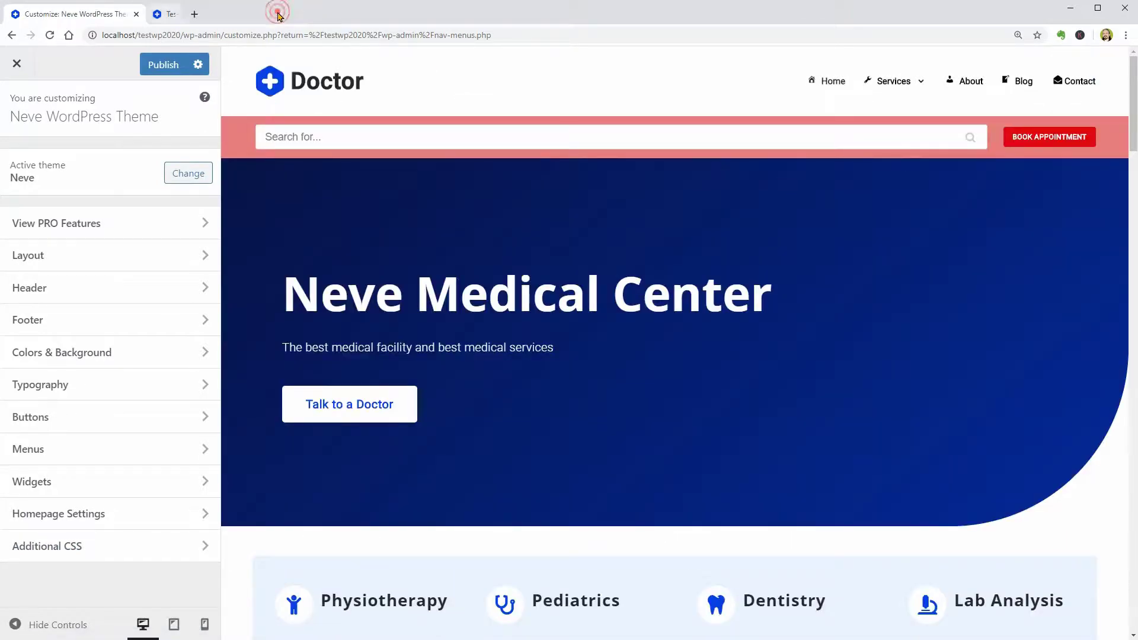
click(165, 64)
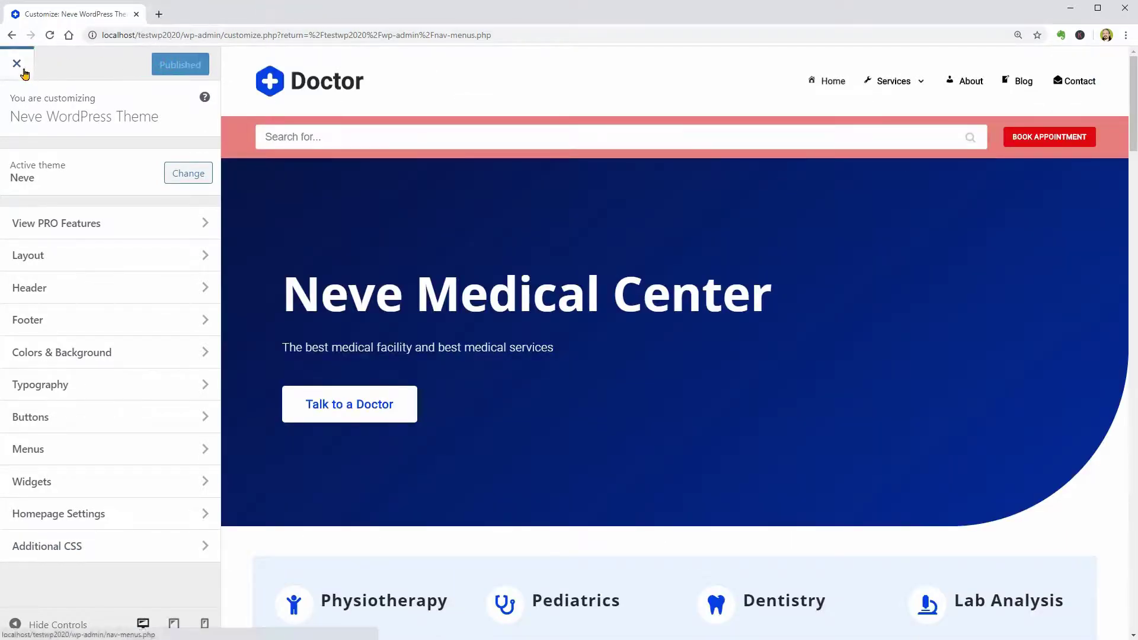
click(23, 69)
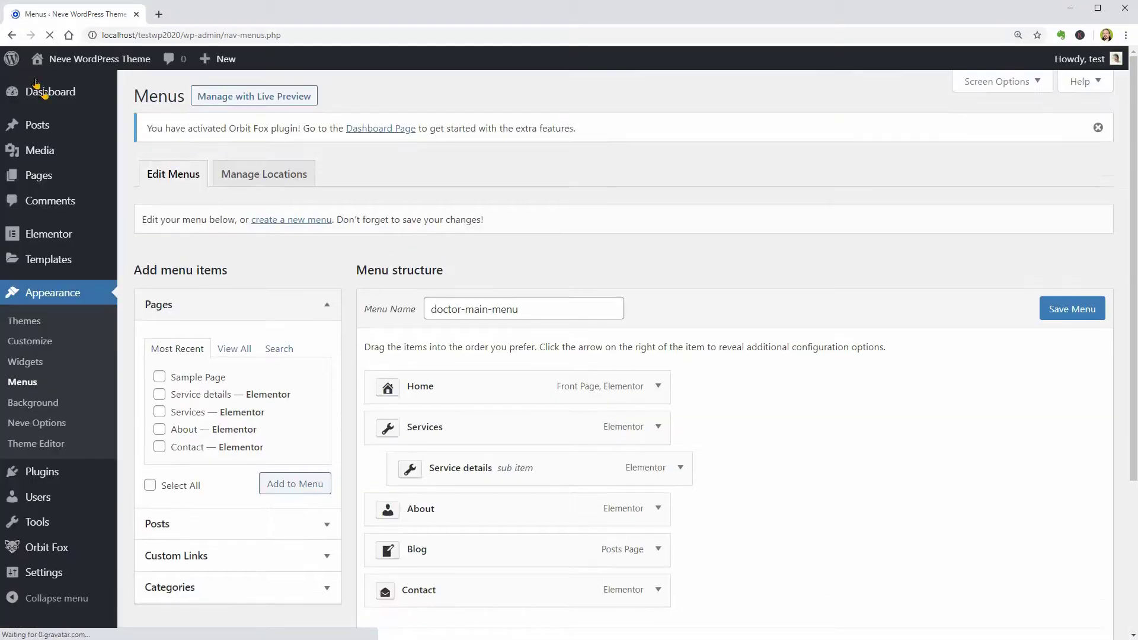
Open the Neve Options page and browse the Elementor designs among its Starter Sites
click(54, 422)
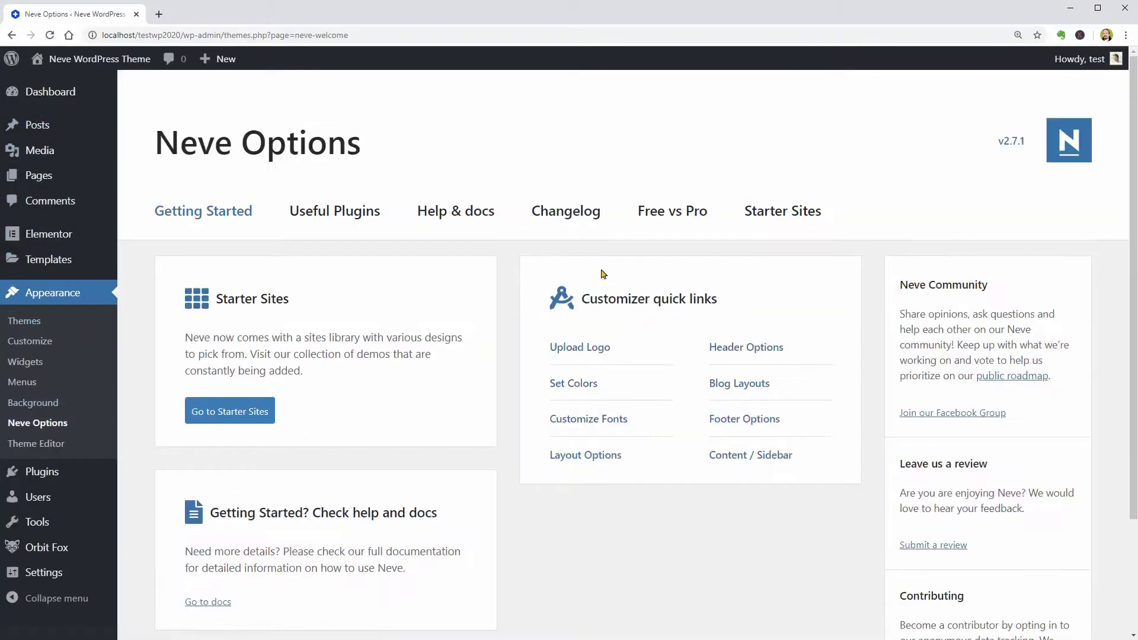
click(771, 215)
scroll(874, 522, down, 6)
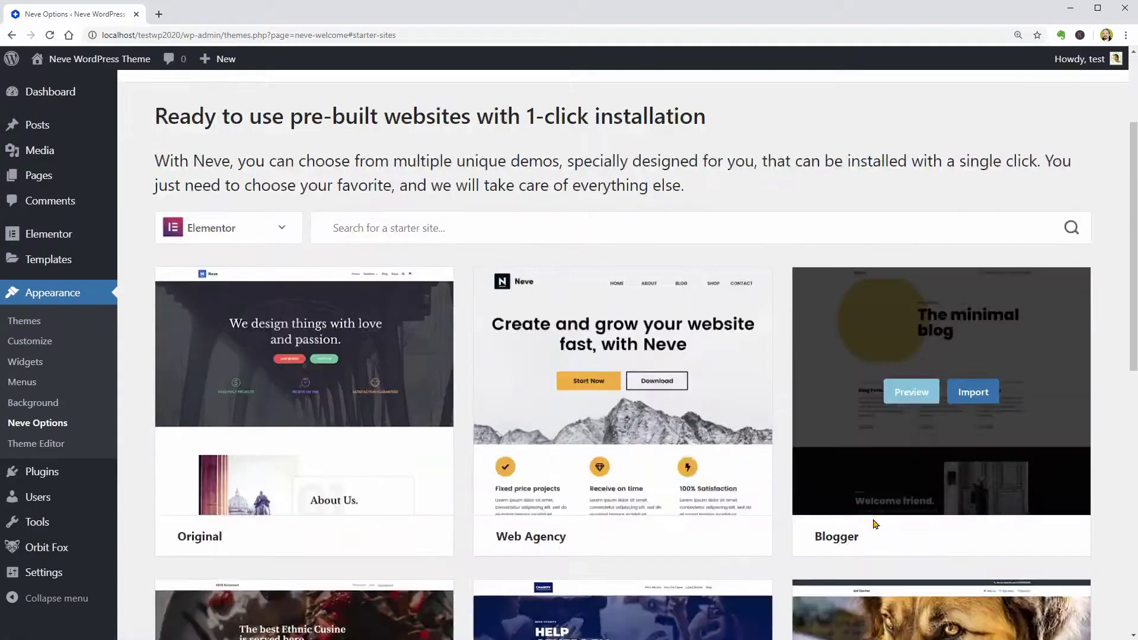